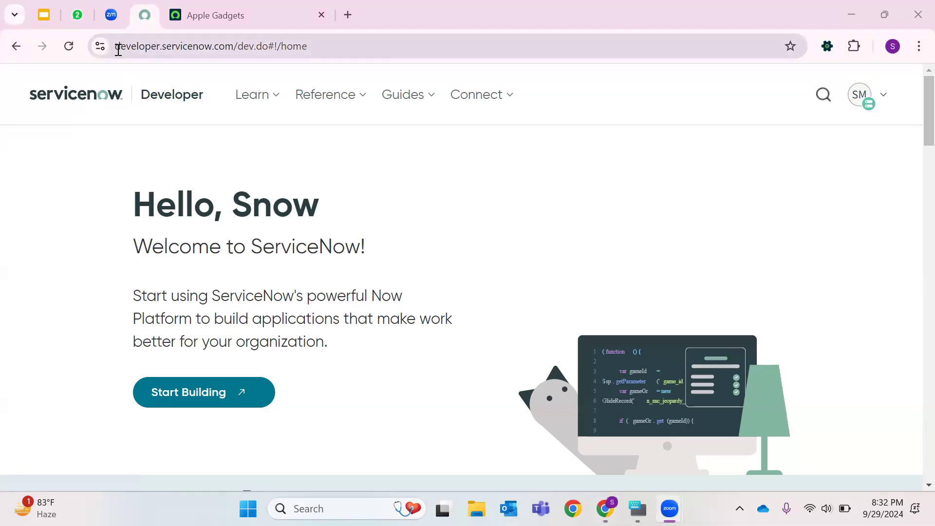
double_click(159, 48)
triple_click(254, 46)
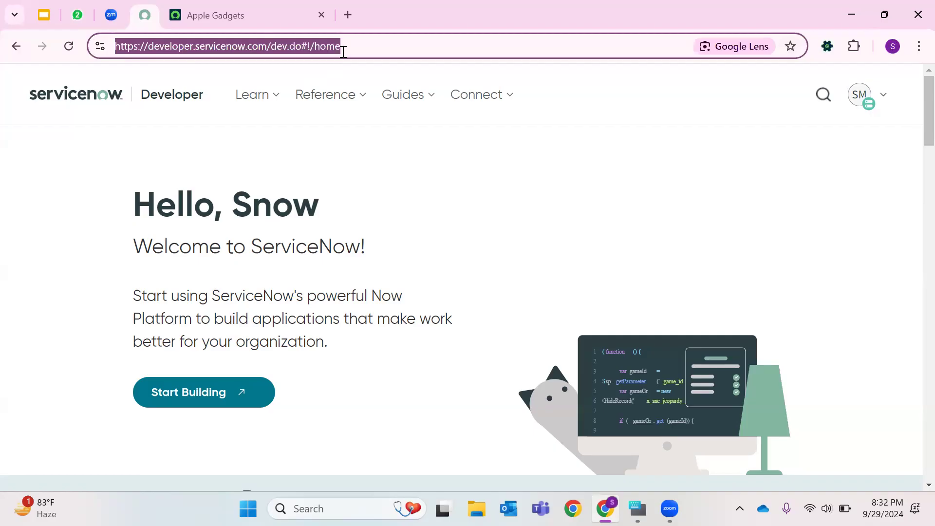
left_click(362, 113)
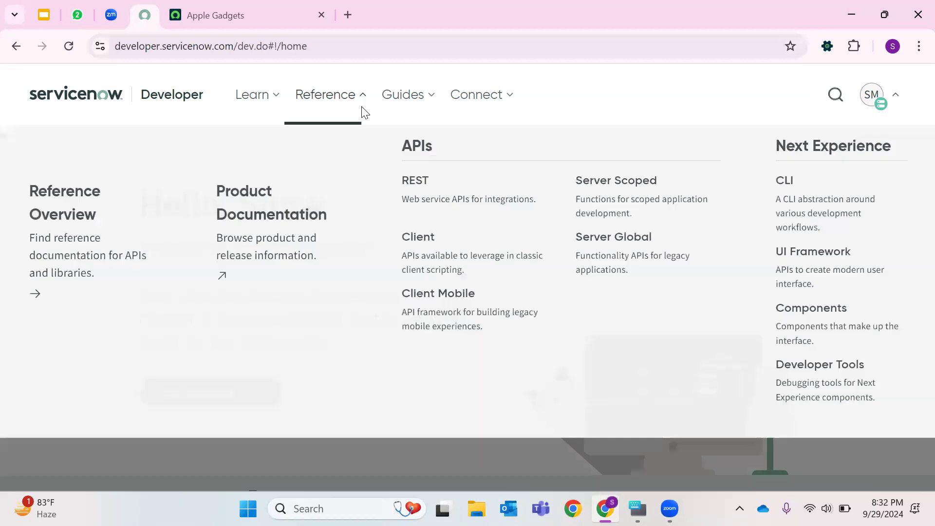
left_click(199, 475)
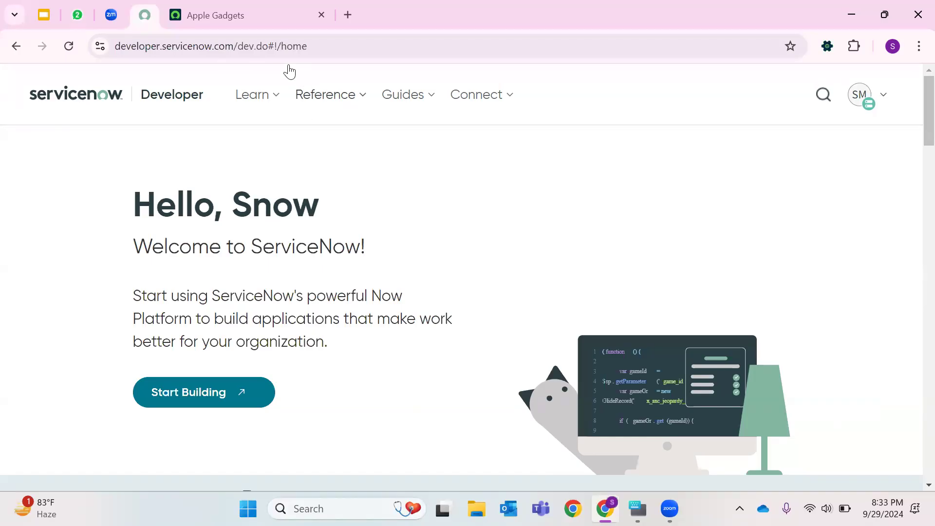
double_click(172, 43)
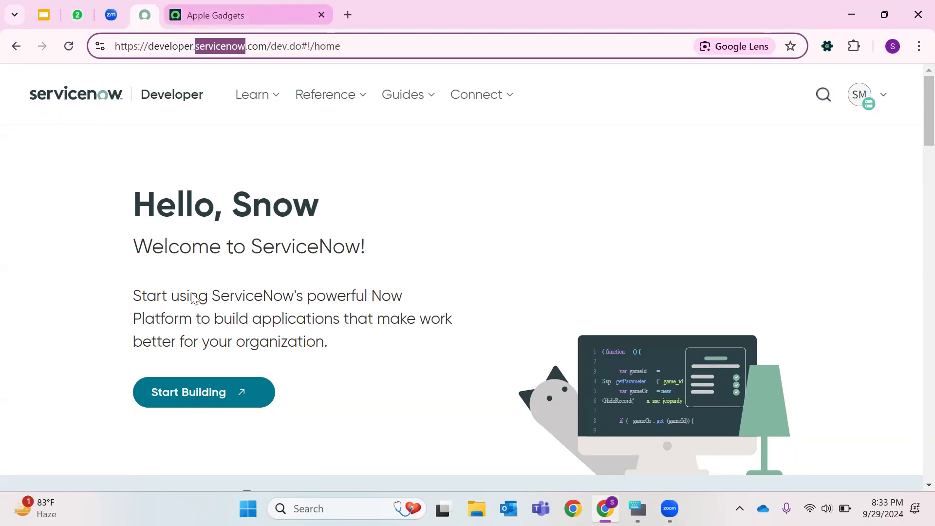
- Switch to the instance tab and examine the instance name and domain parts of its URL
left_click(287, 11)
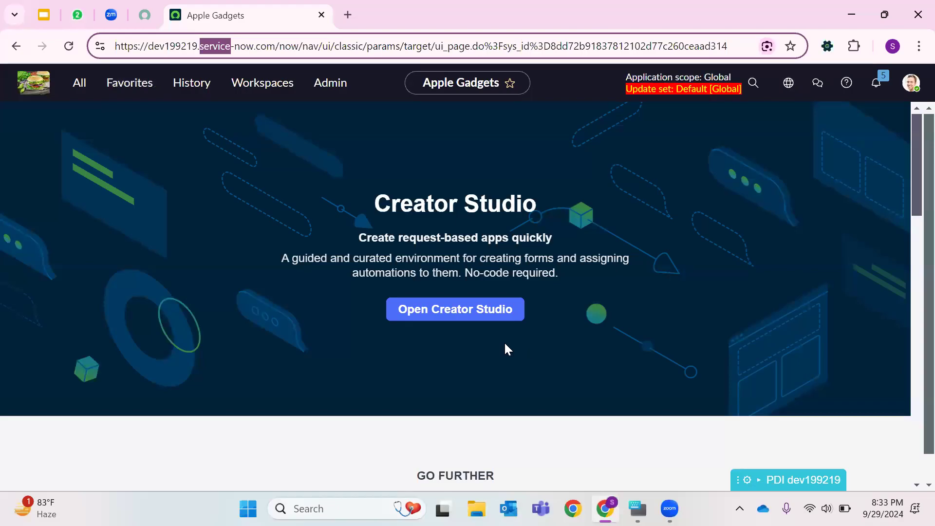
double_click(128, 50)
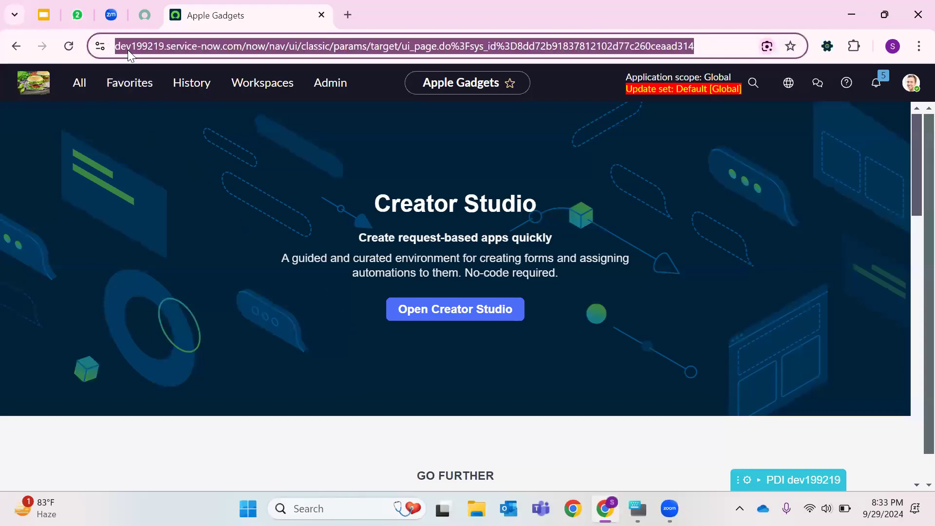
double_click(129, 51)
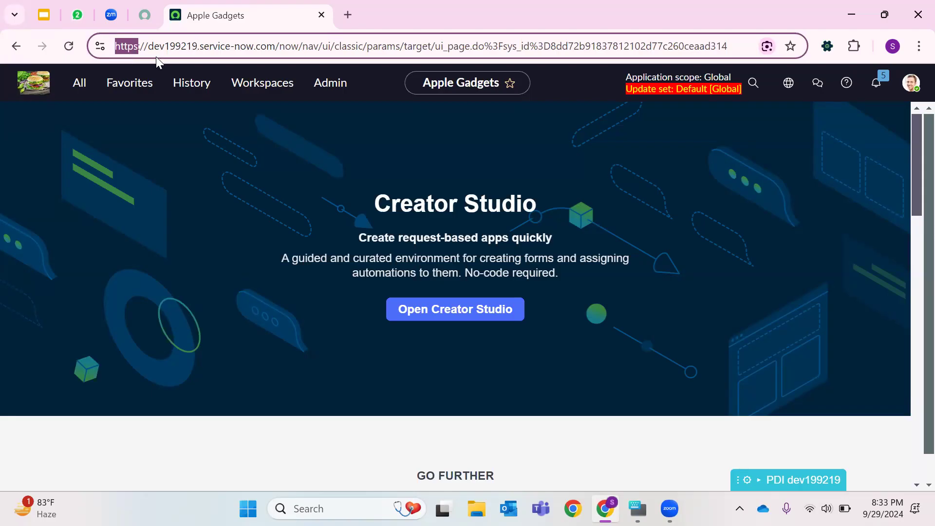
left_click_drag(148, 45, 200, 47)
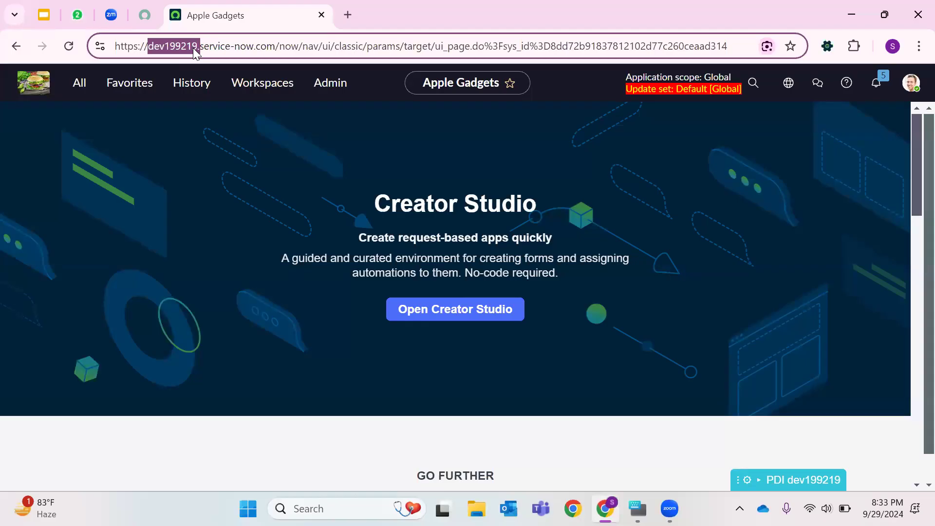
left_click(174, 103)
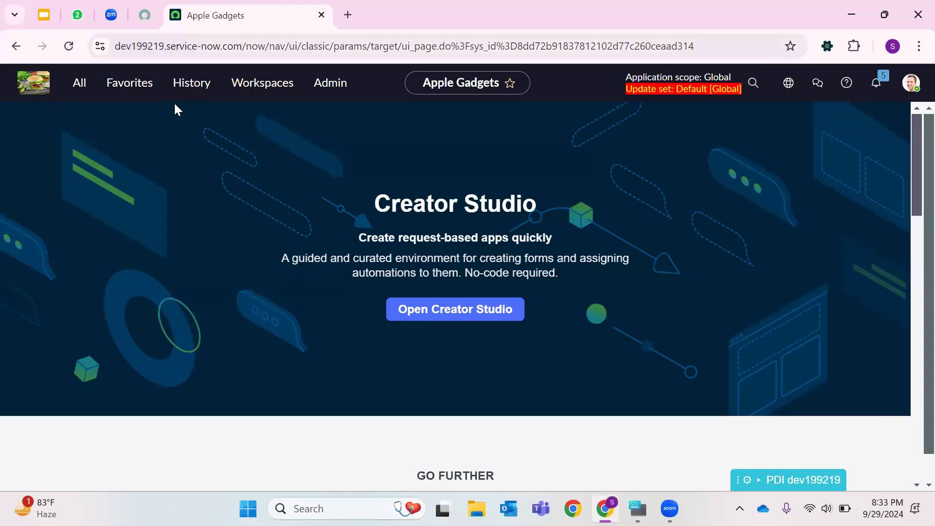
double_click(138, 46)
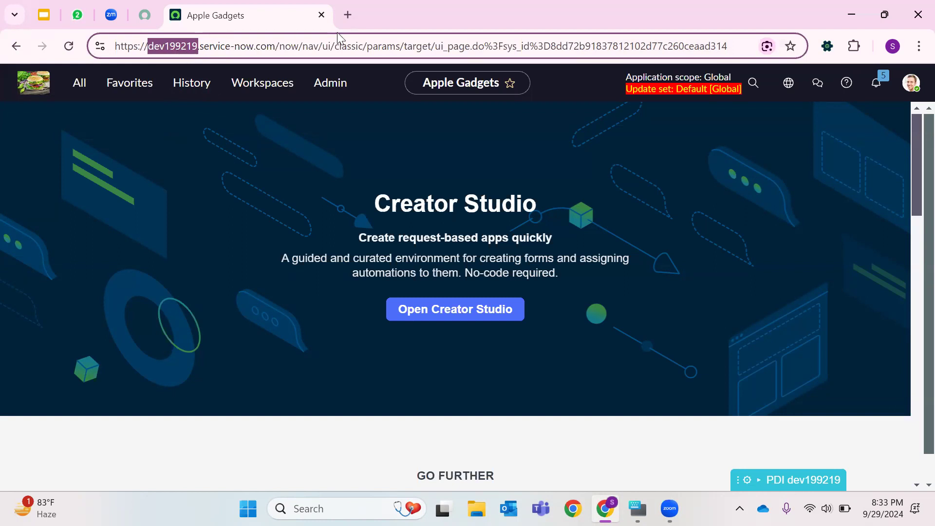
left_click_drag(199, 47, 278, 49)
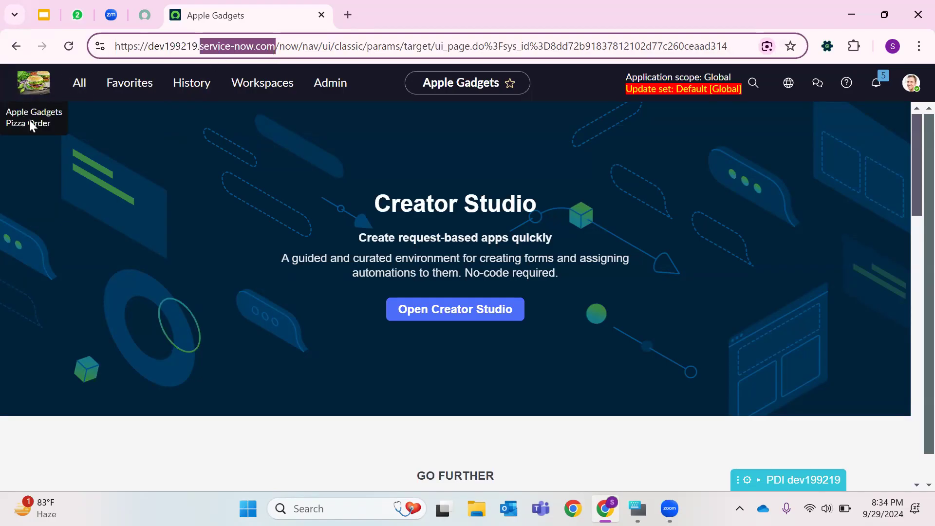
- Filter the navigator for Basic Conf and open Basic Configuration UI16 in a new tab
left_click(89, 106)
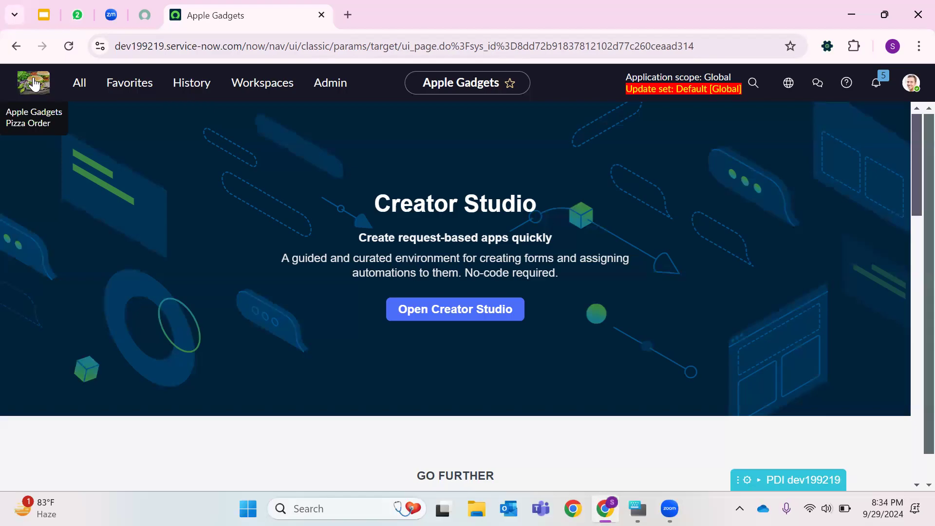
left_click(80, 89)
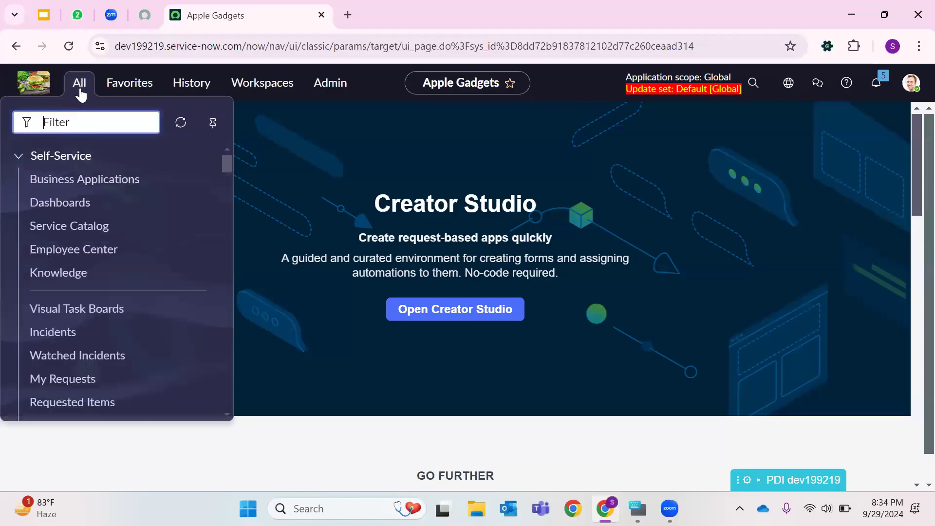
scroll(59, 210, "down", 15)
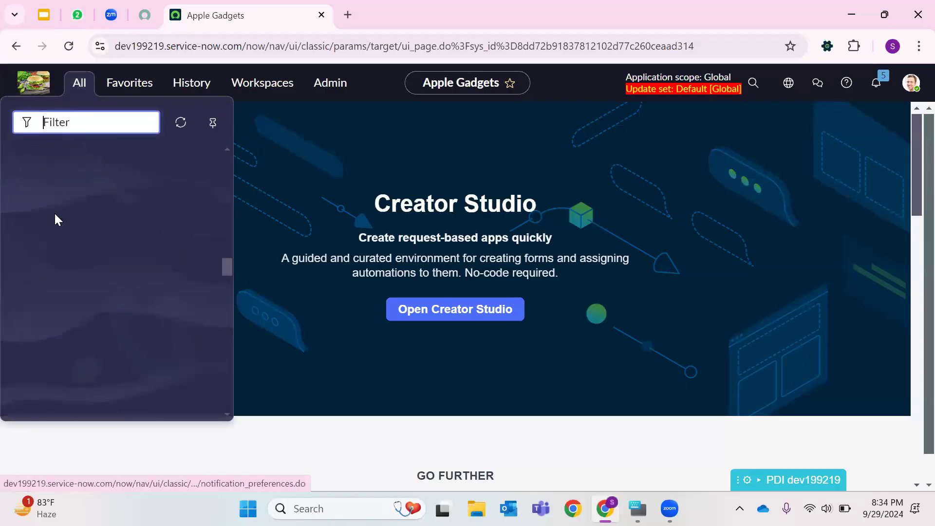
scroll(56, 220, "up", 15)
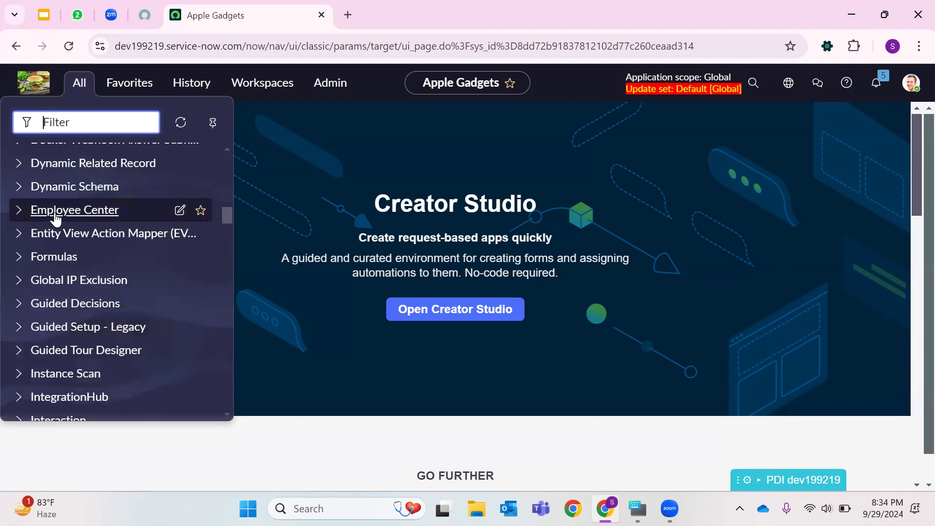
scroll(56, 221, "up", 5)
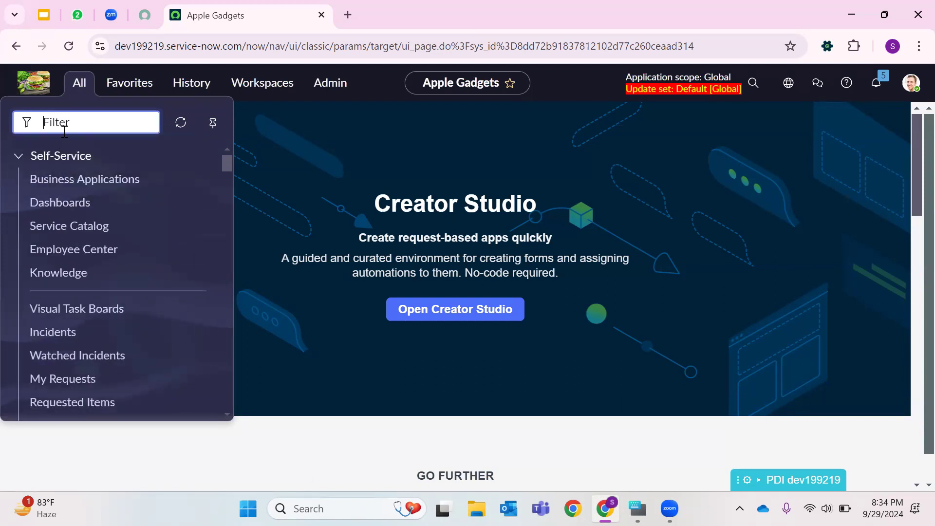
type("Ba")
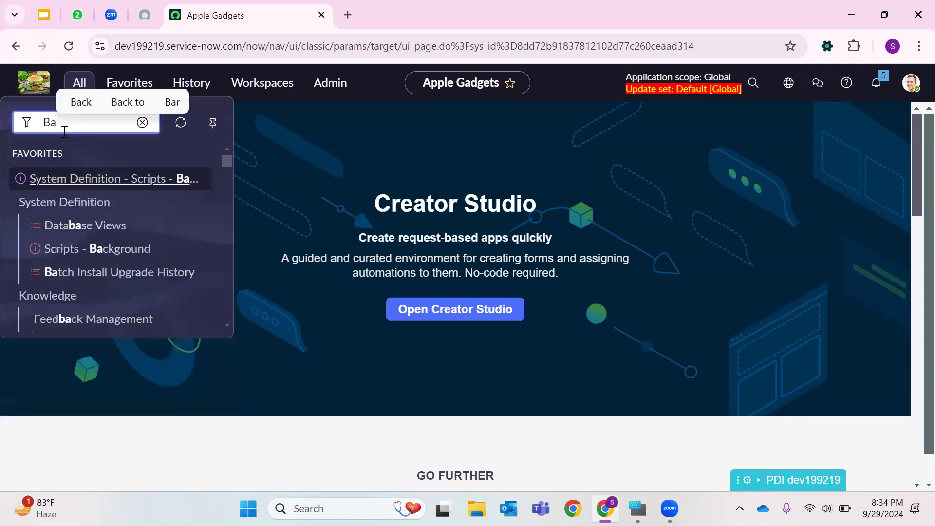
type("sic C")
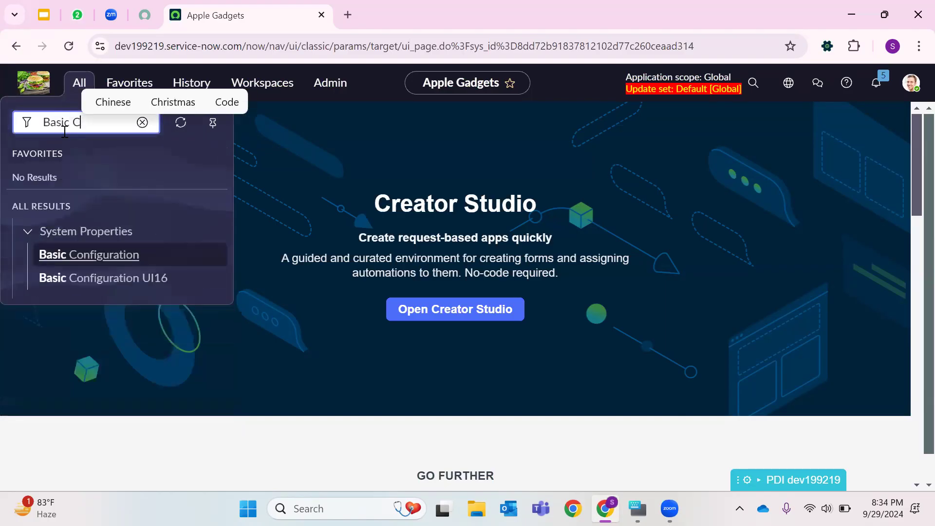
type("onf")
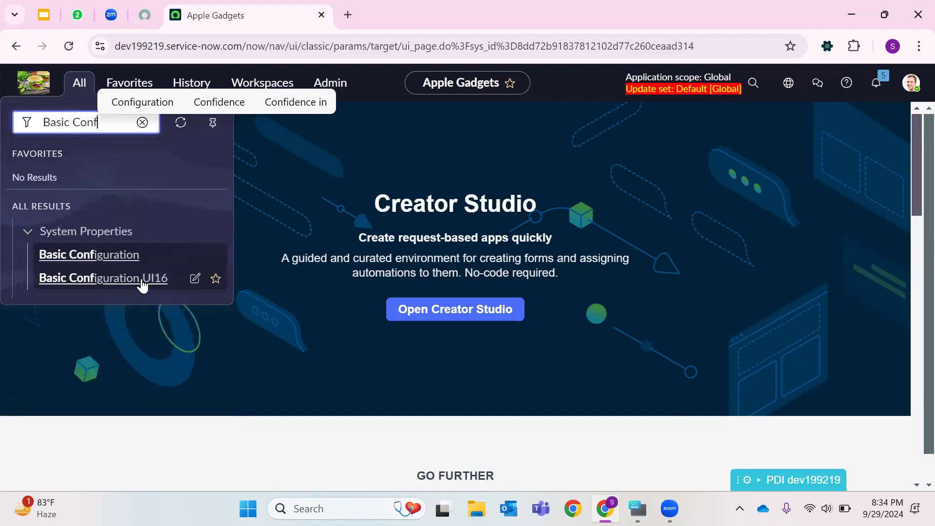
left_click(163, 280)
right_click(163, 280)
left_click(242, 50)
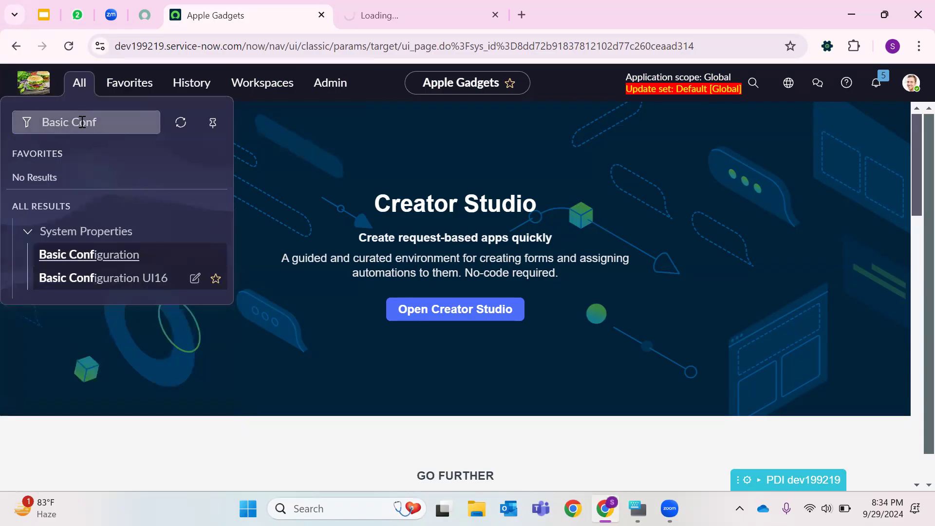
left_click(411, 16)
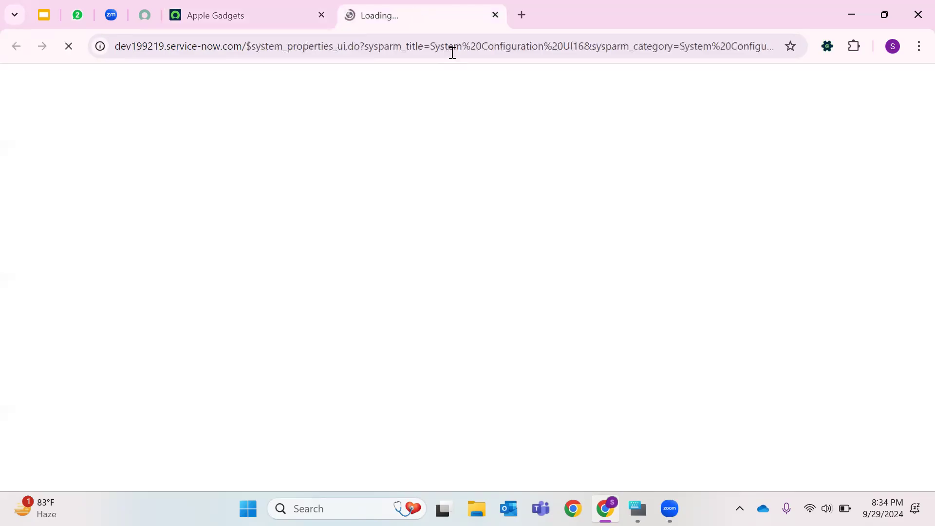
double_click(294, 45)
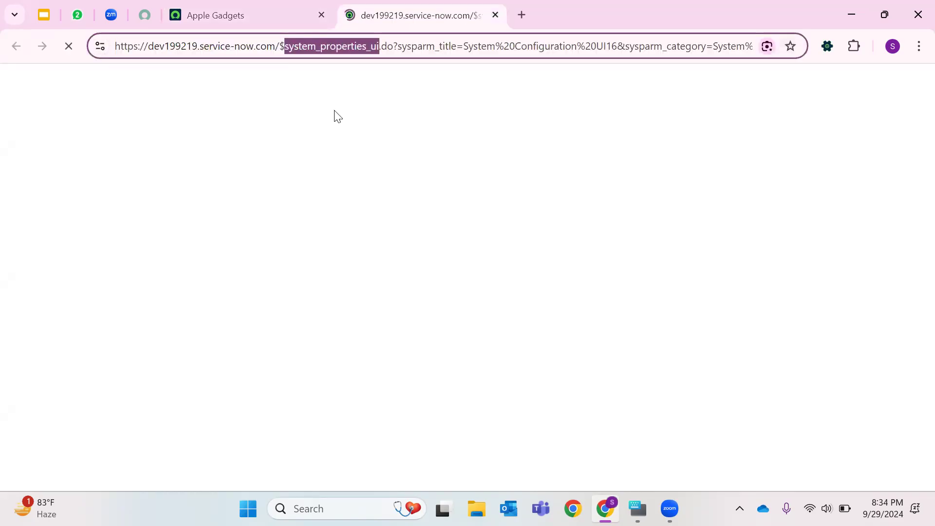
left_click(272, 14)
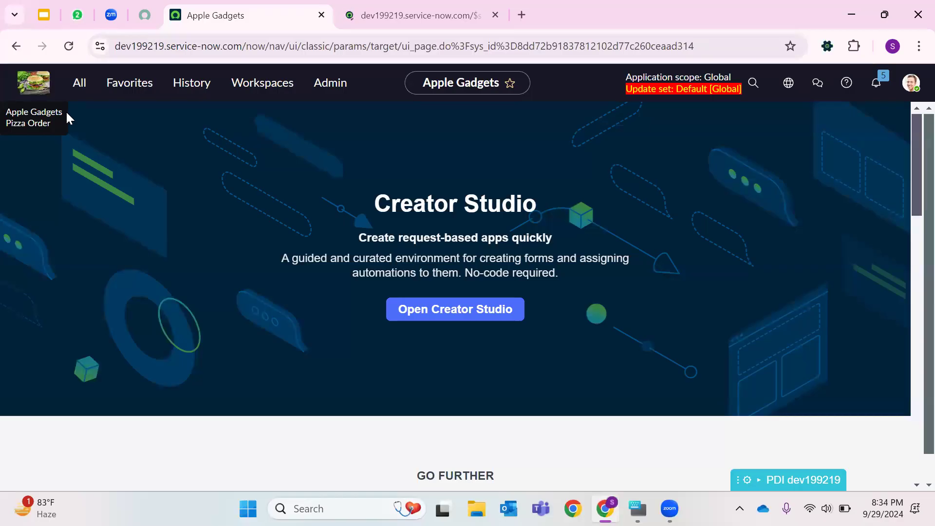
left_click(424, 13)
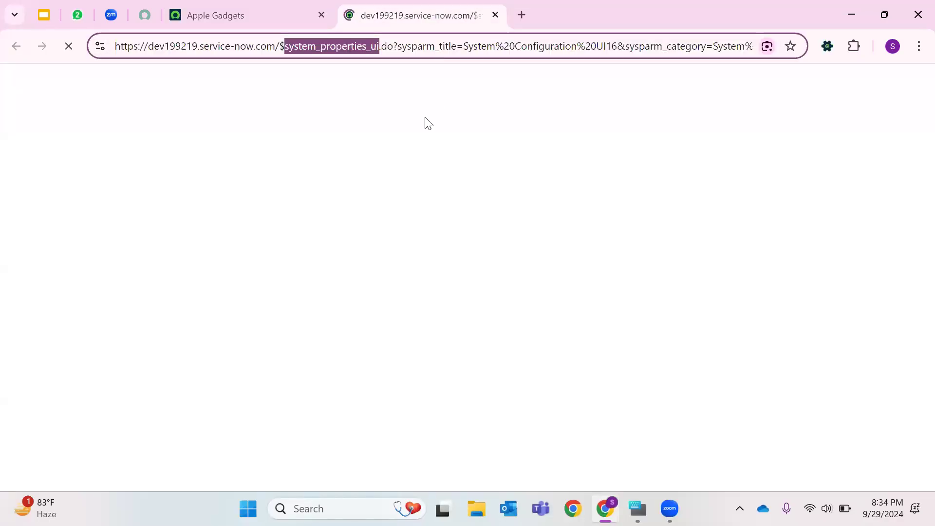
left_click(272, 7)
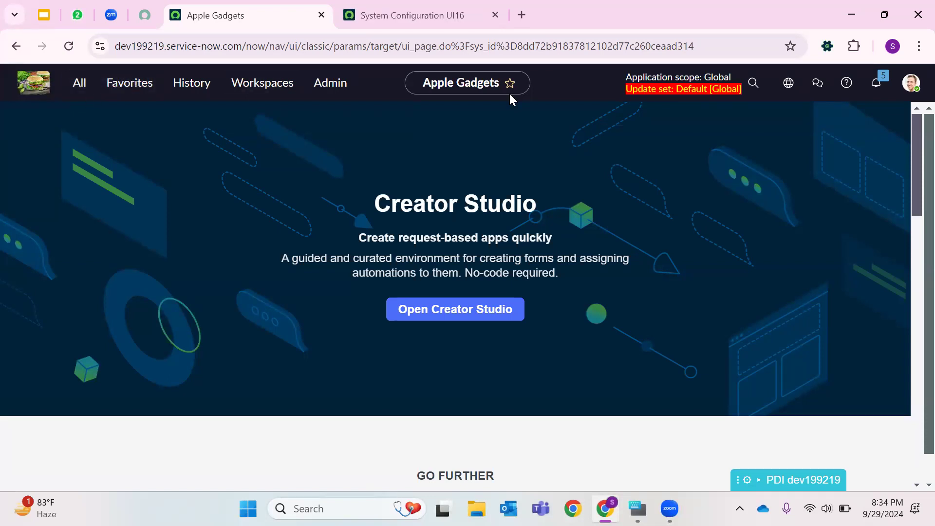
left_click(429, 15)
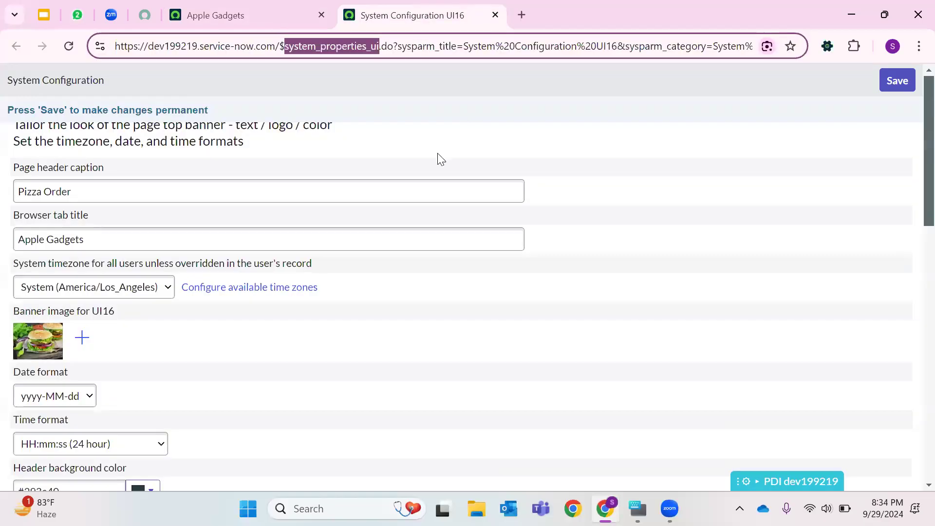
- Set the browser tab title to Dominos and the page header caption to Burger
triple_click(115, 239)
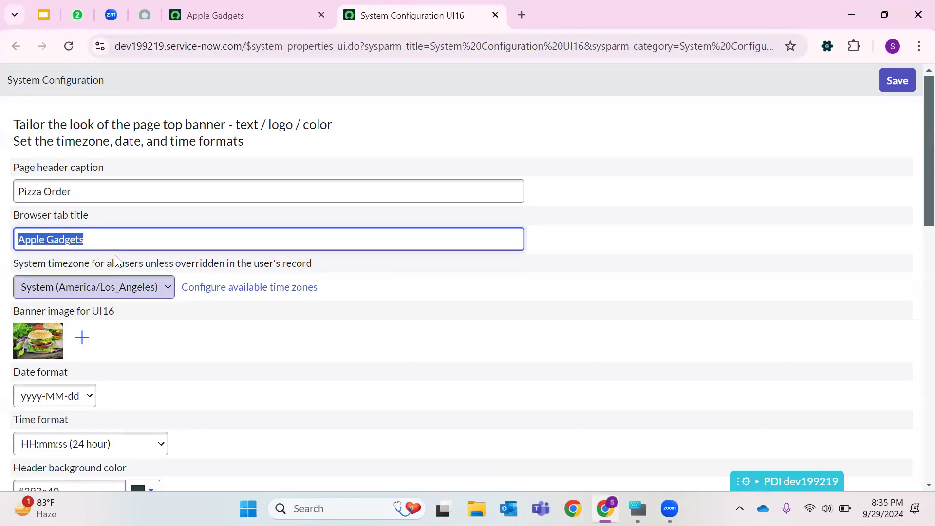
key("BackSpace")
type("Dominos")
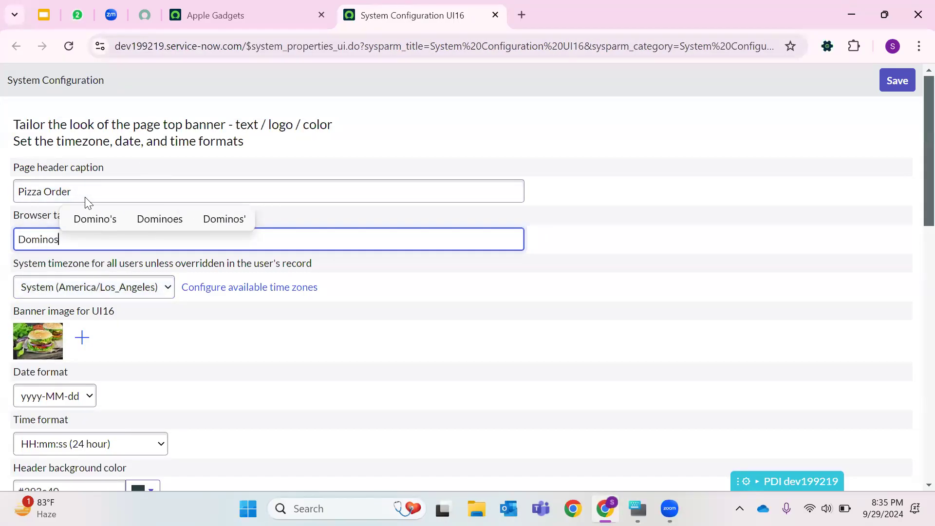
left_click(83, 190)
key("ctrl+a")
key("BackSpace")
type("B")
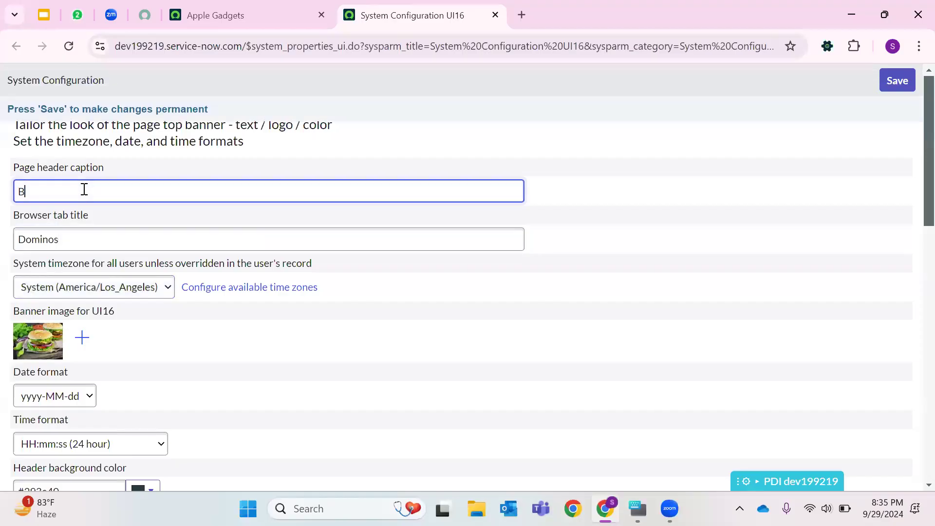
type("urger")
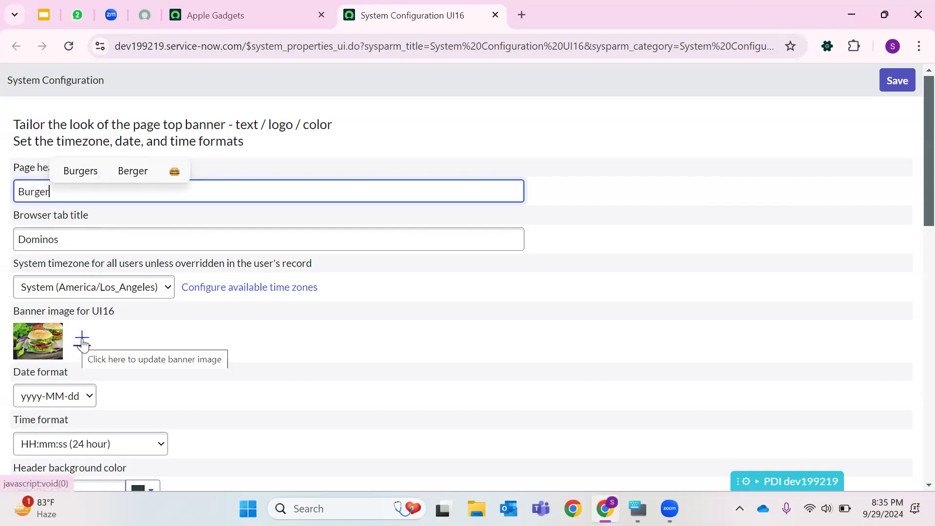
- Save the system configuration changes
scroll(117, 309, "down", 4)
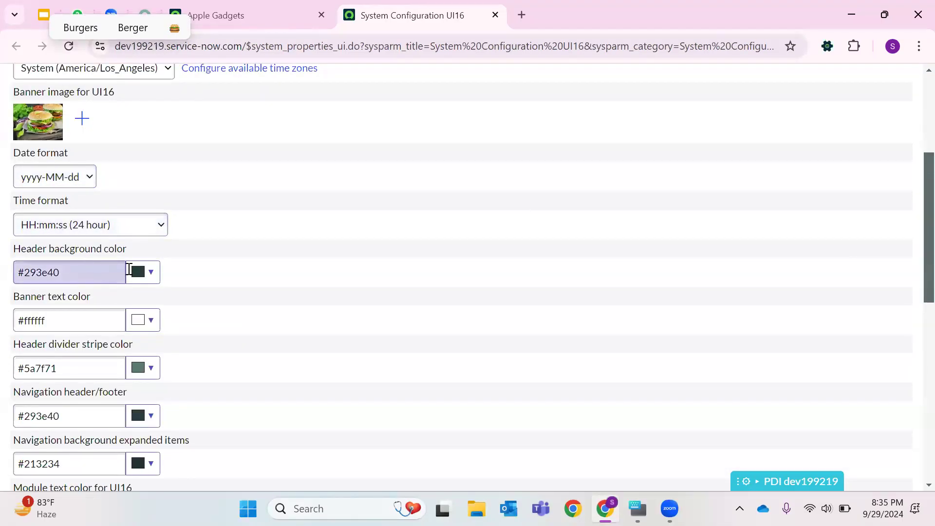
scroll(338, 291, "down", 10)
left_click(44, 470)
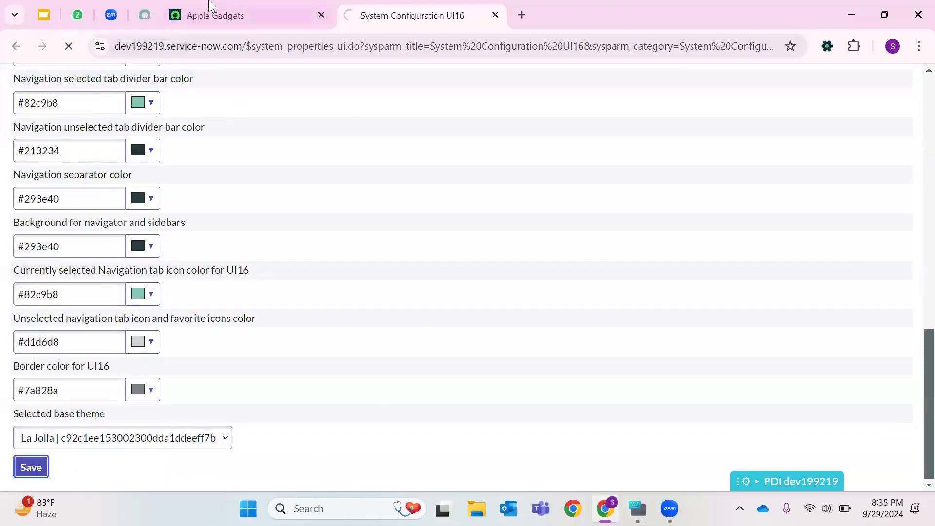
- Reload the instance tab to apply the new title and caption, and close the configuration tab
left_click(300, 7)
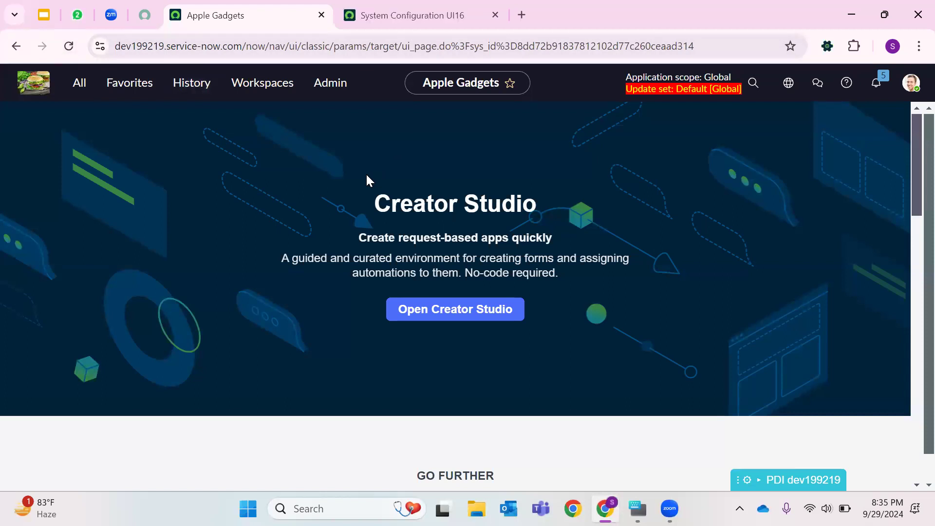
left_click(93, 55)
left_click(68, 45)
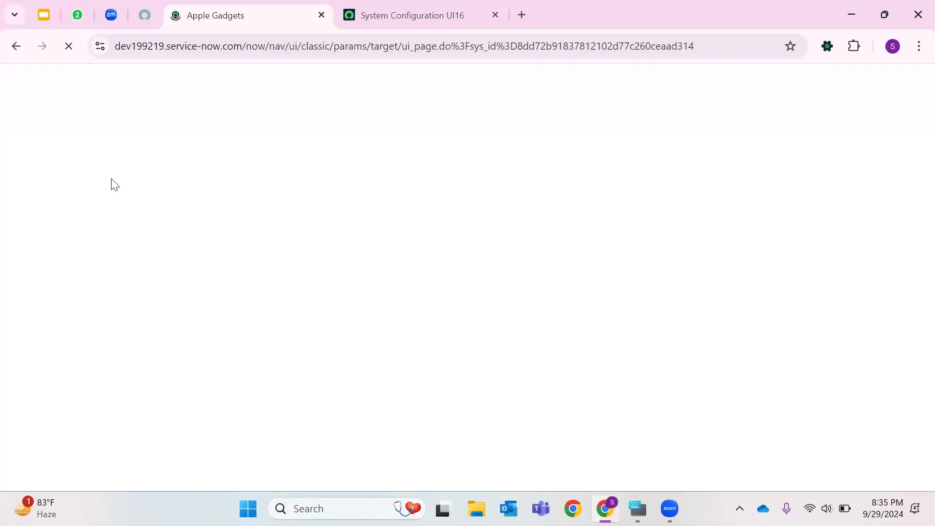
left_click(495, 15)
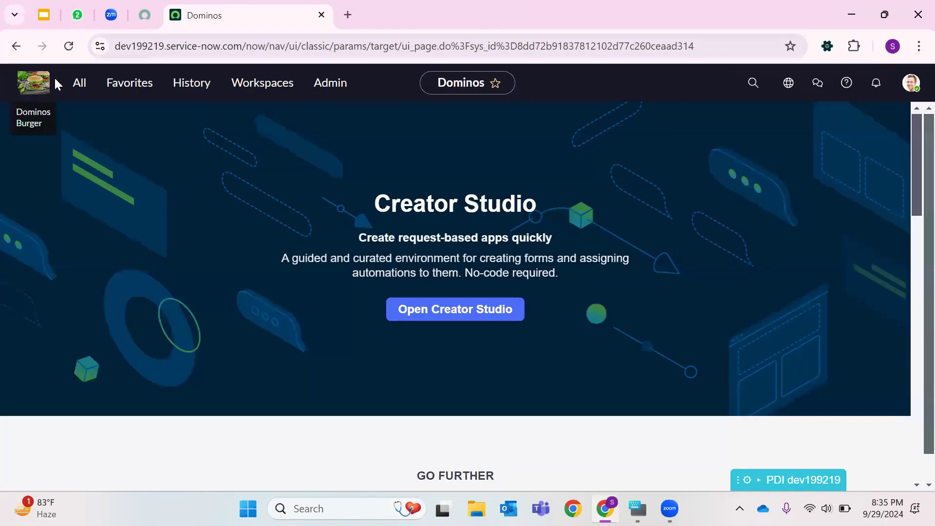
- Filter the navigator for Incident and open Incident > Create New in a new browser tab
left_click(86, 91)
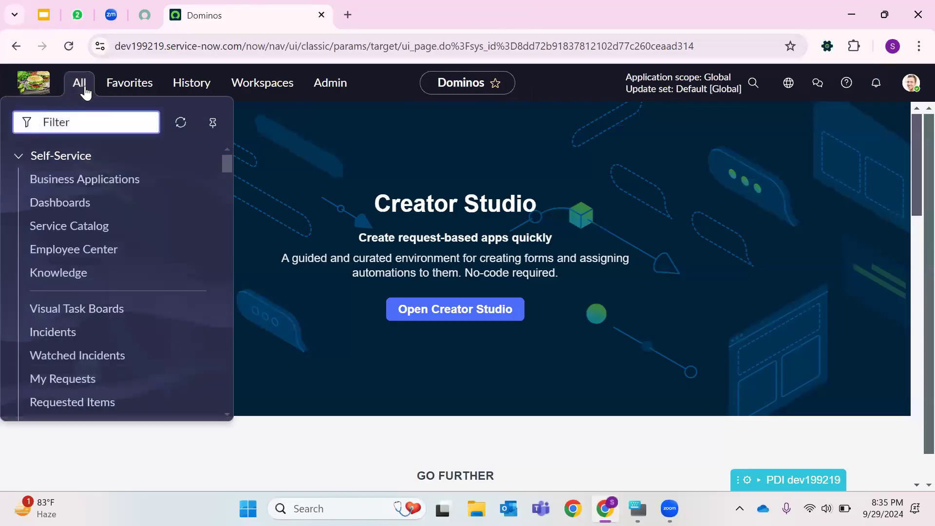
type("Incident")
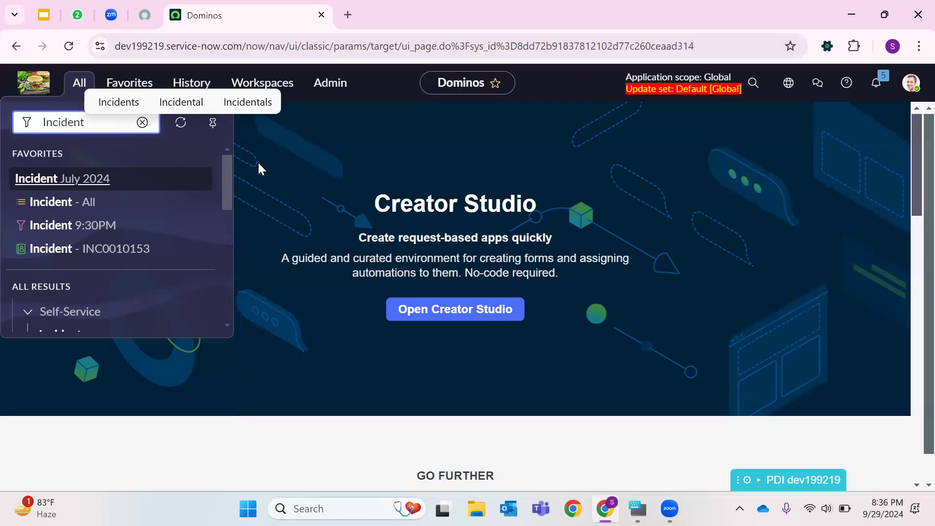
scroll(156, 207, "down", 1)
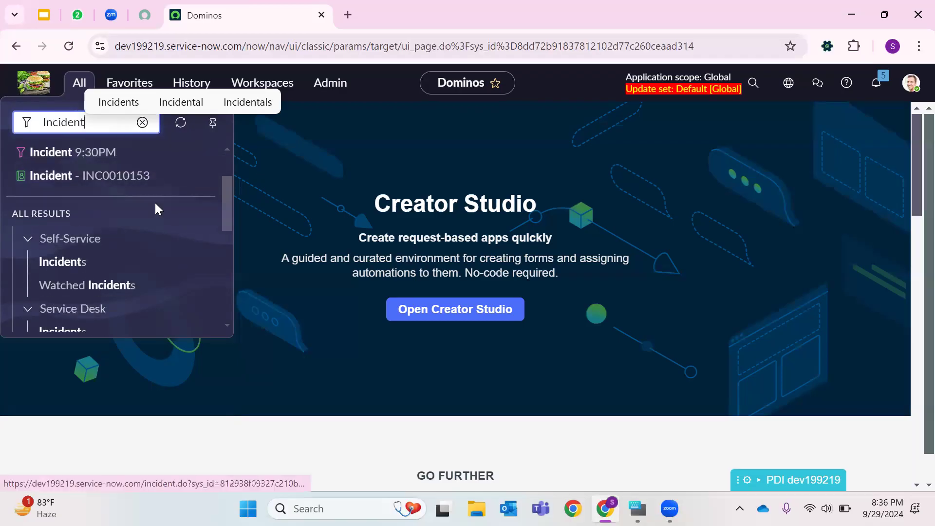
scroll(86, 262, "down", 1)
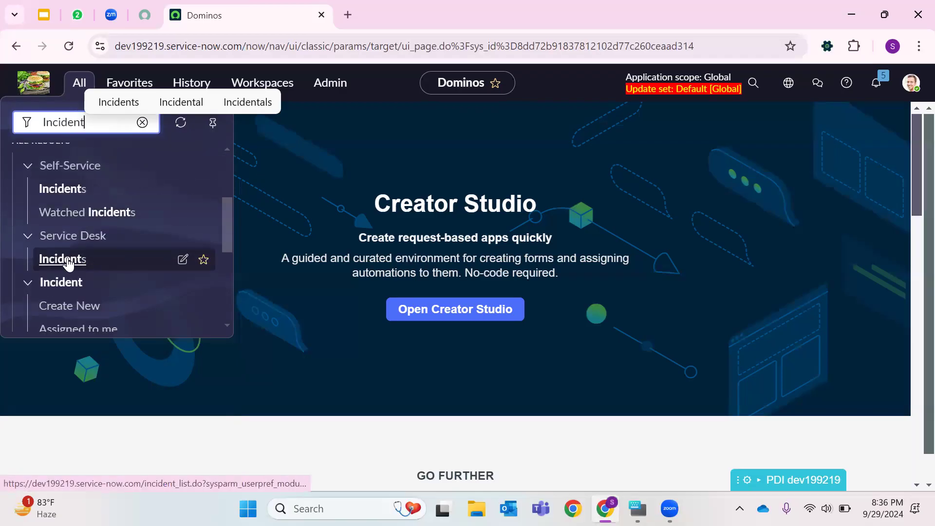
scroll(47, 267, "down", 1)
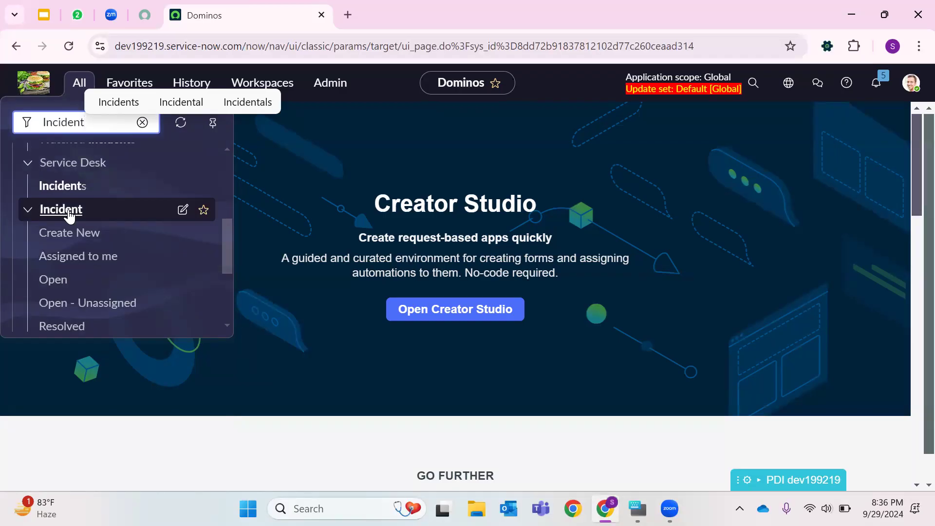
right_click(53, 232)
left_click(123, 247)
left_click(453, 15)
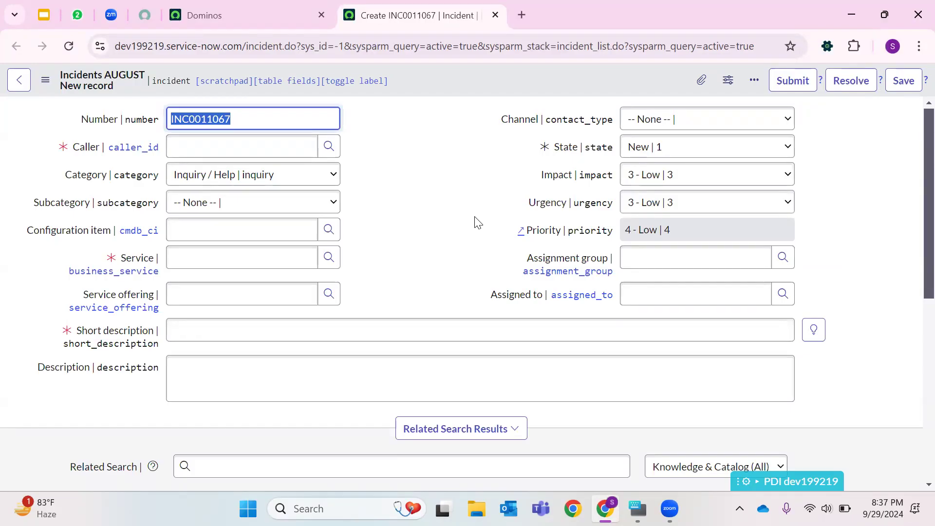
- Examine the new incident form's number field and header, reloading the form once
left_click(452, 159)
double_click(264, 119)
left_click(436, 165)
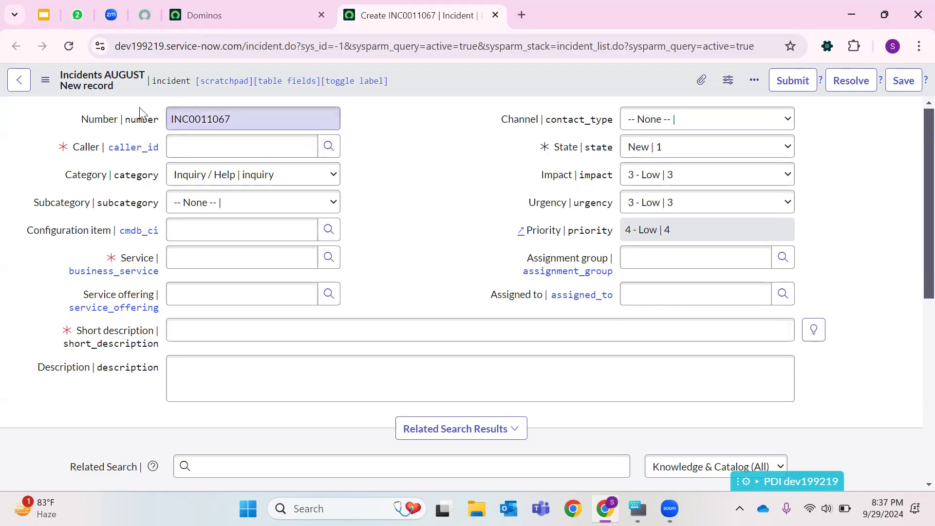
double_click(177, 120)
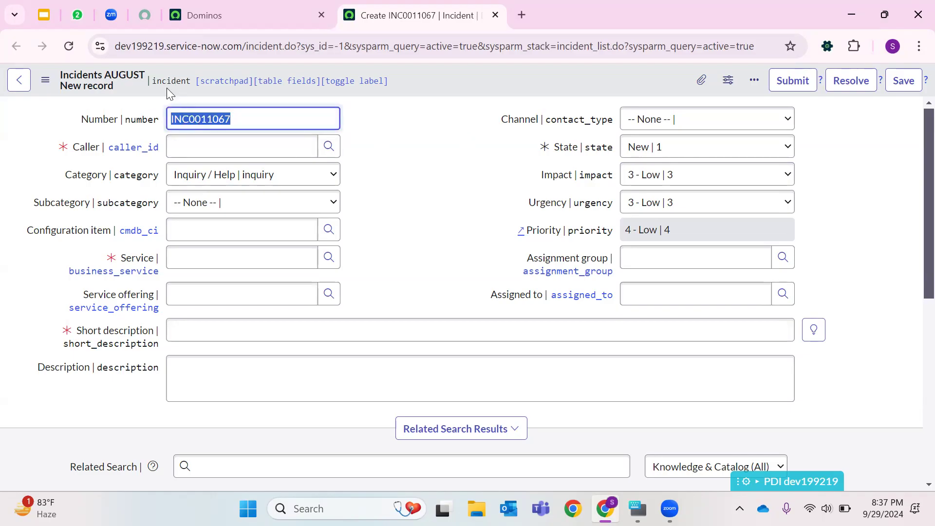
left_click(486, 191)
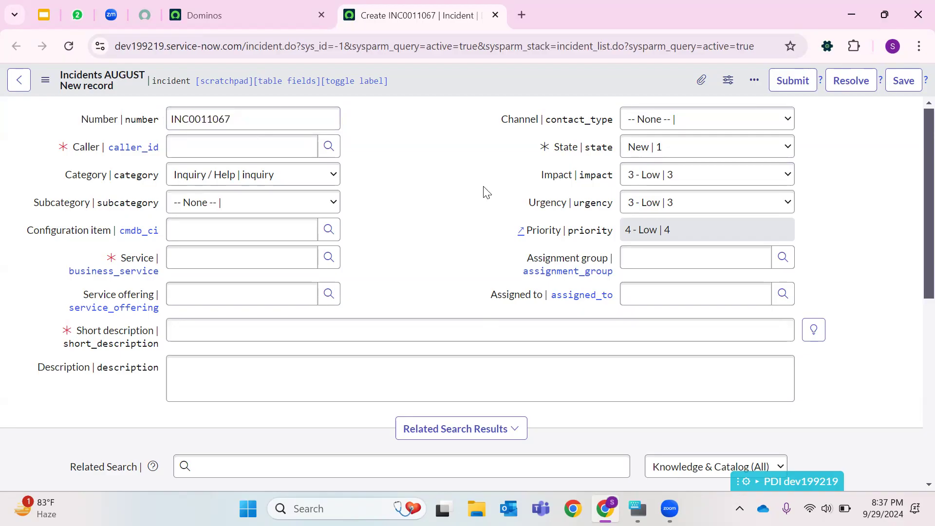
left_click(252, 125)
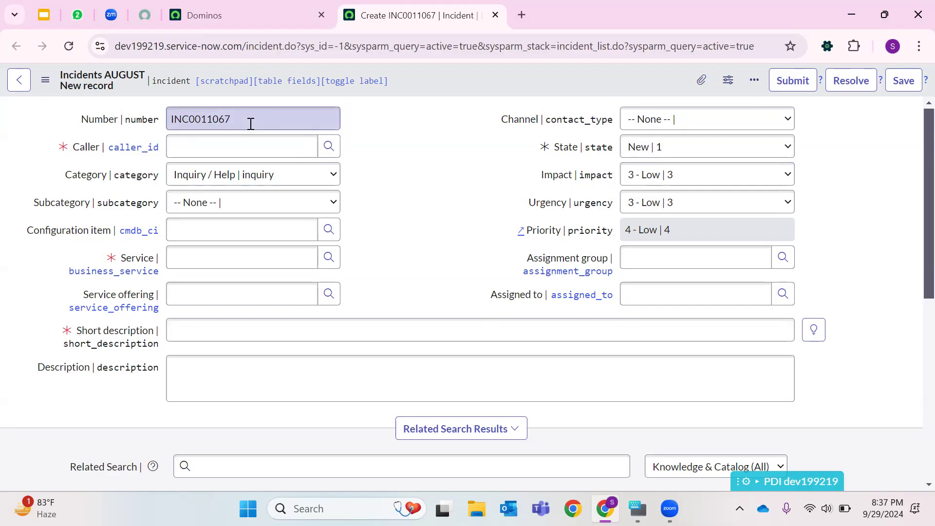
left_click(412, 131)
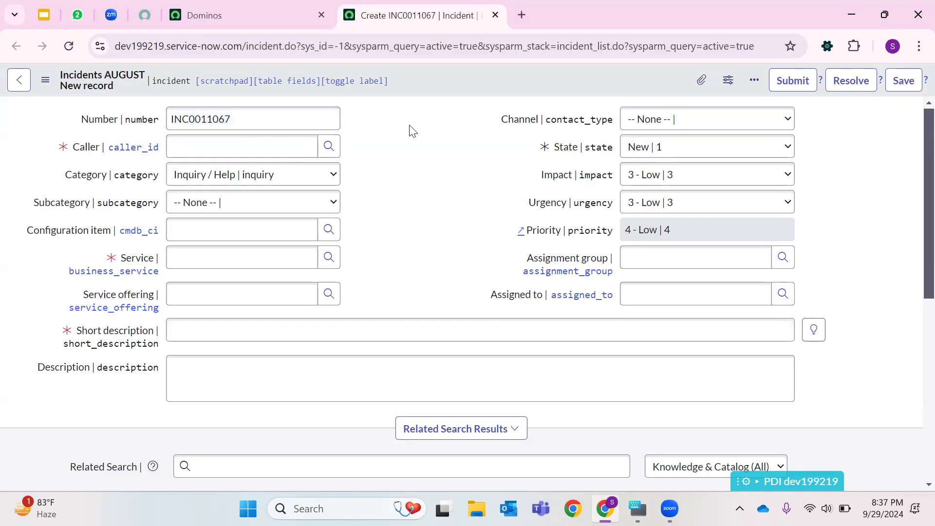
left_click_drag(63, 73, 145, 75)
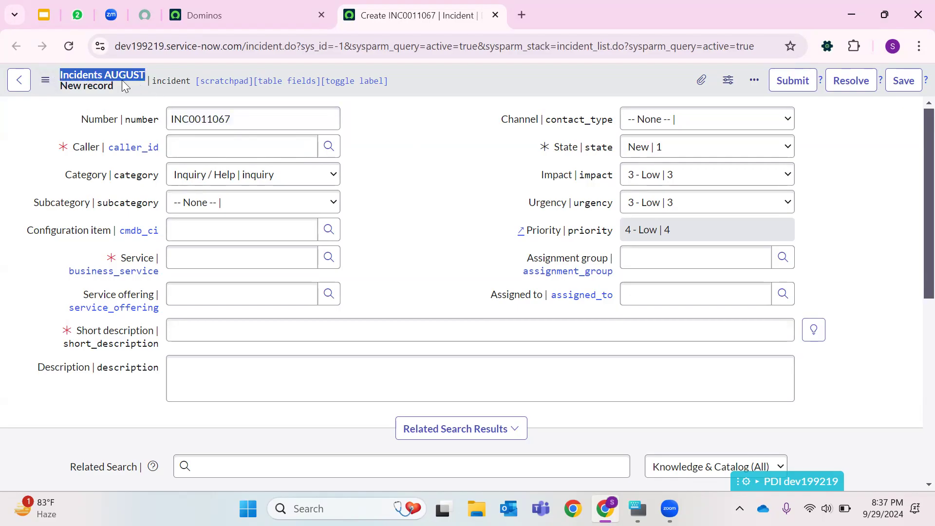
left_click_drag(81, 122, 119, 126)
double_click(240, 124)
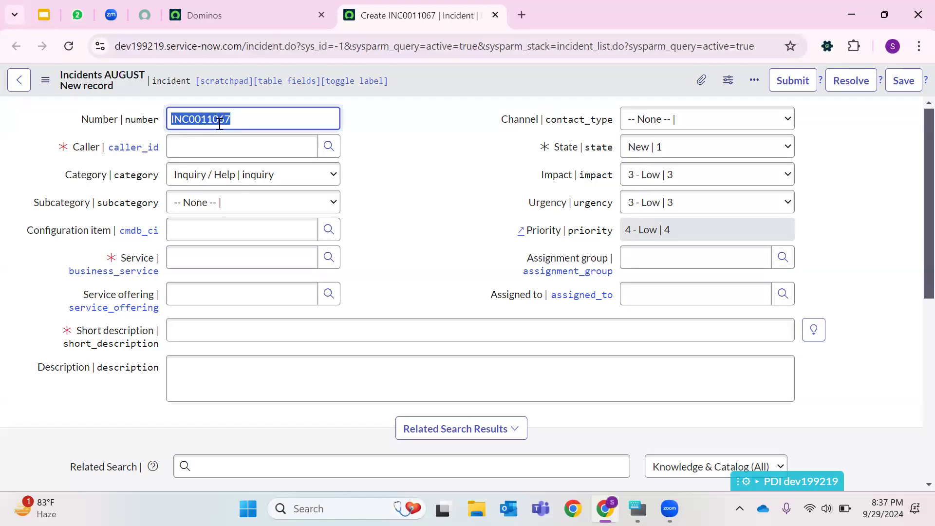
left_click(70, 46)
left_click(85, 147)
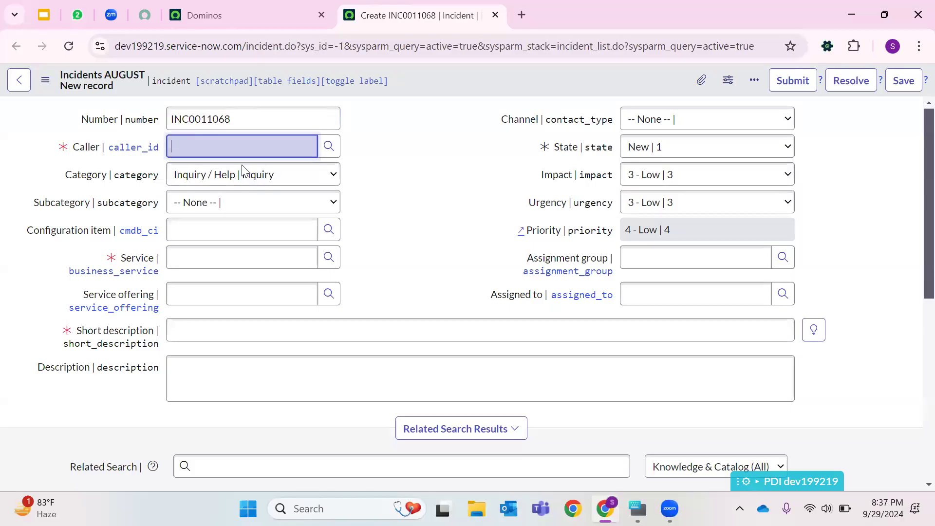
- Look up the caller from the user list and pick survey user
left_click(329, 146)
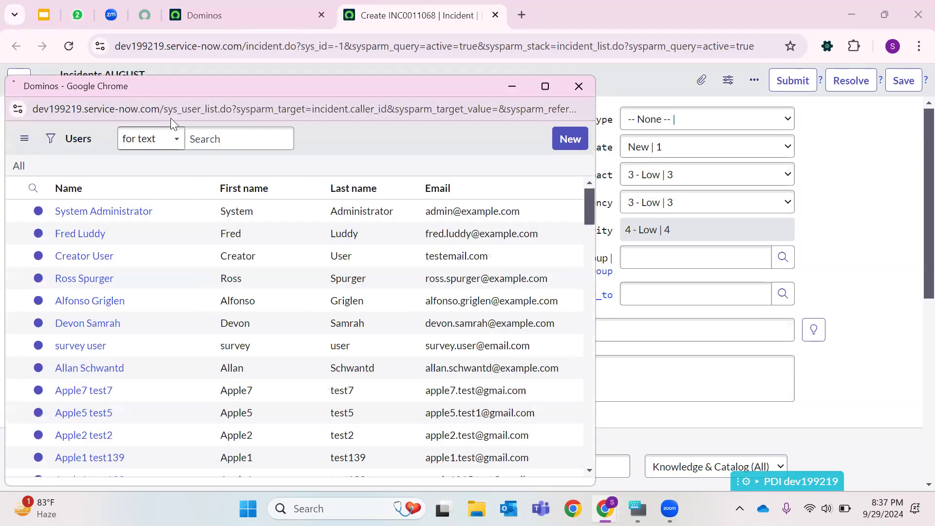
double_click(185, 115)
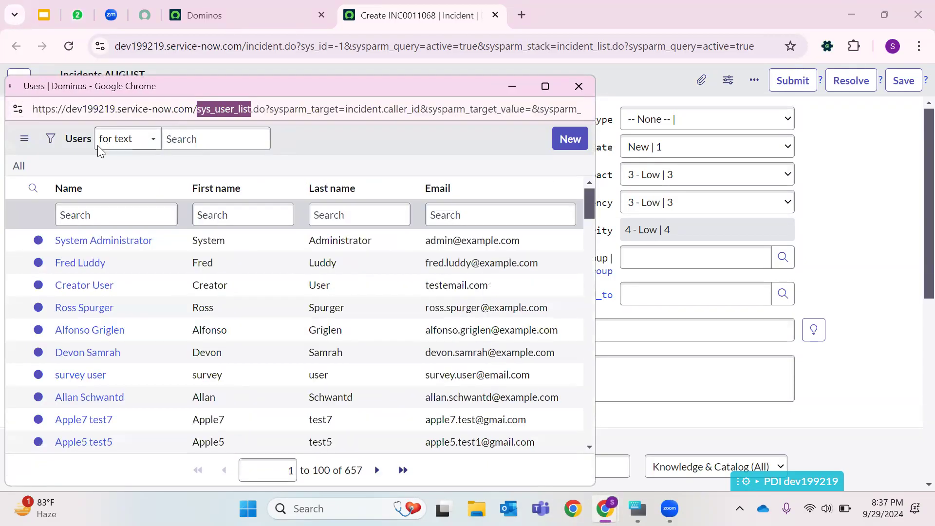
left_click(65, 140)
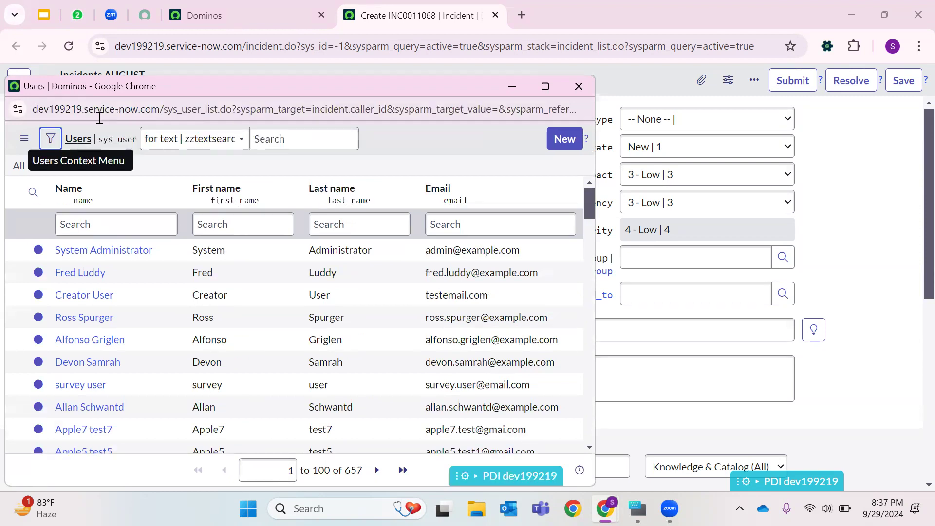
double_click(177, 110)
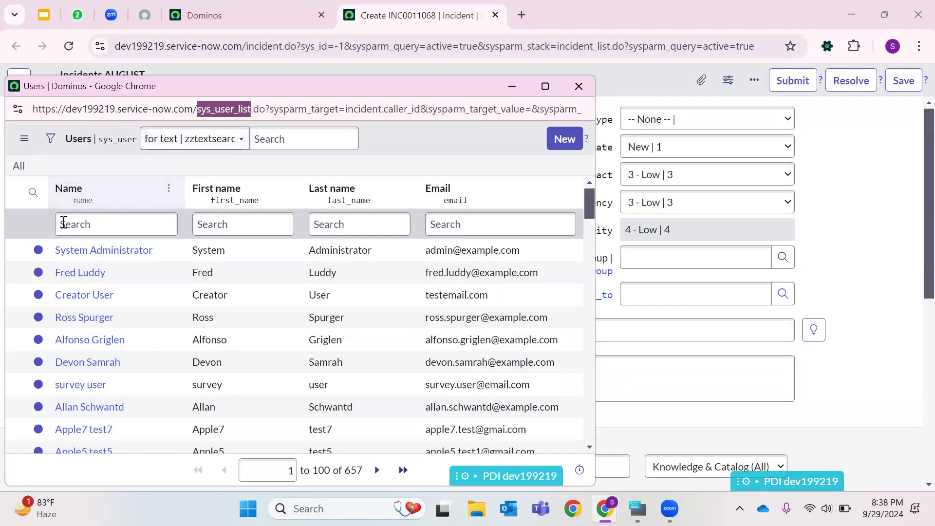
left_click(63, 223)
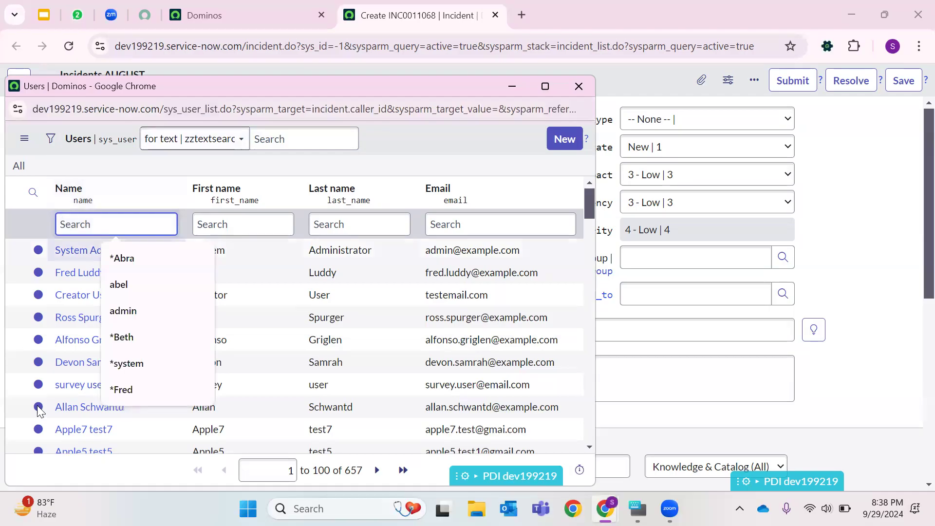
left_click(77, 384)
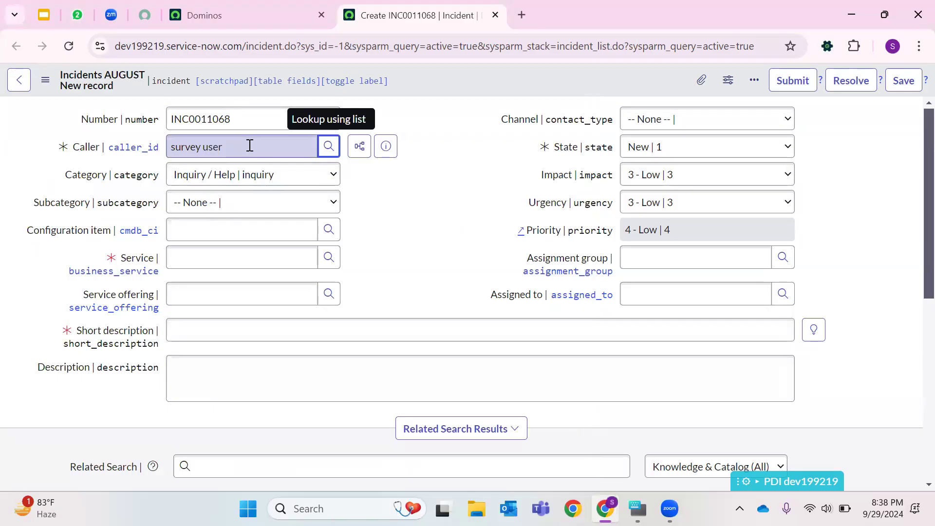
- Preview the selected caller's user details and close the preview
left_click_drag(242, 147, 165, 147)
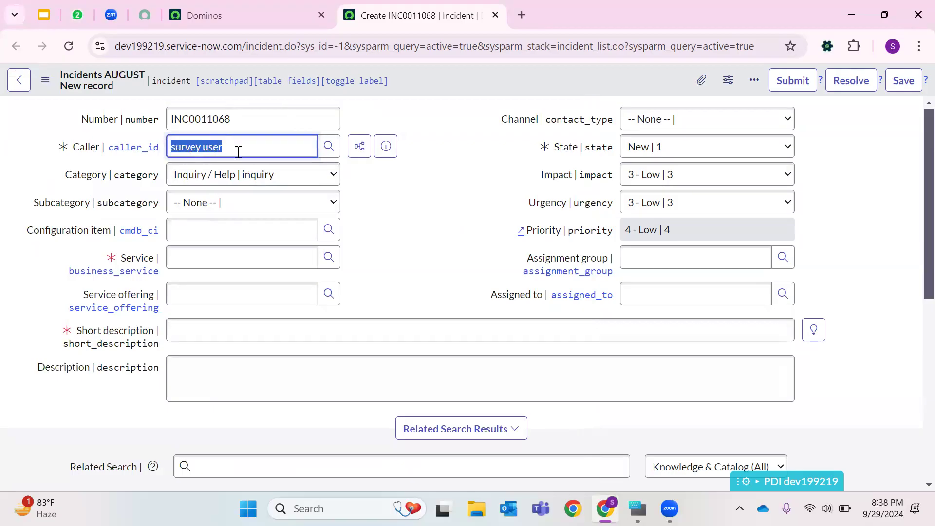
left_click(386, 149)
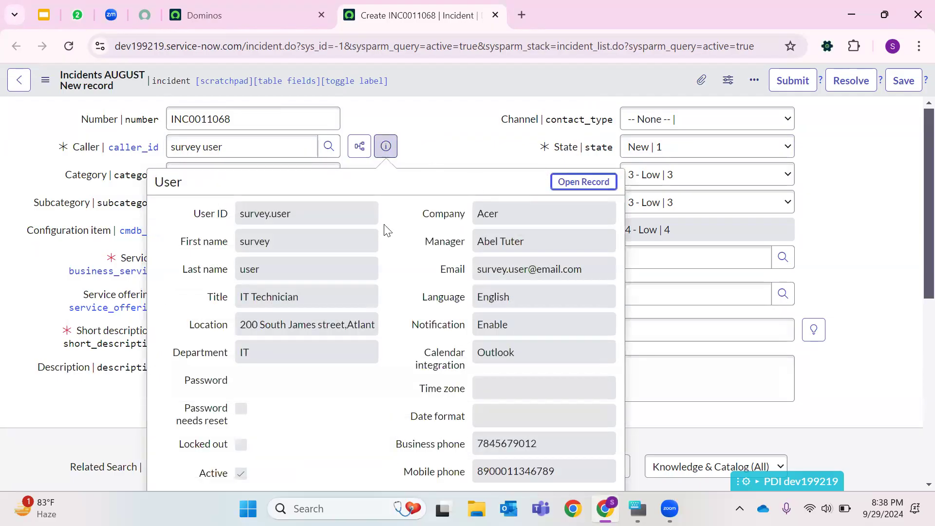
double_click(260, 213)
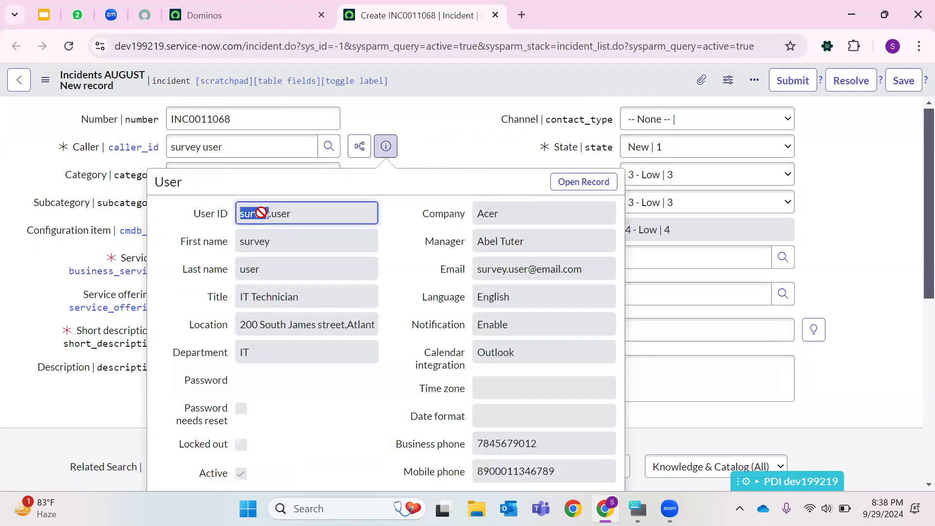
double_click(272, 242)
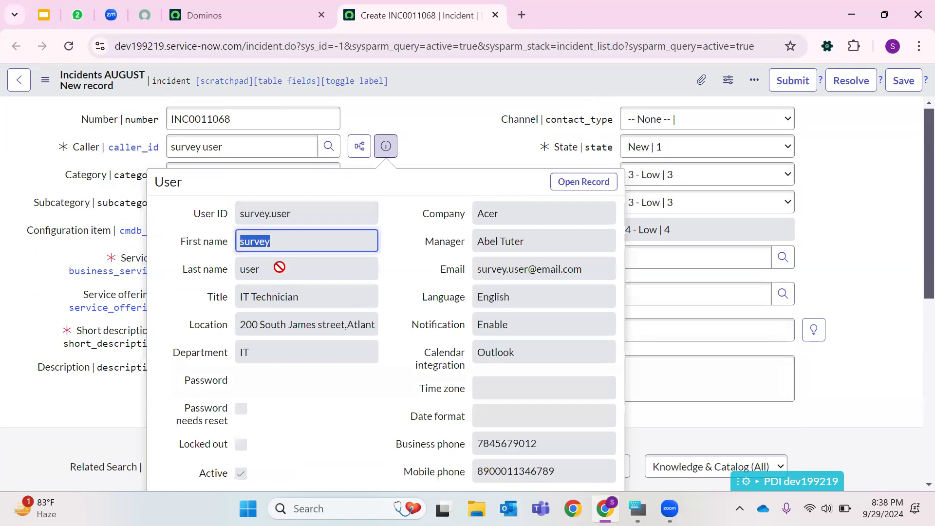
double_click(279, 267)
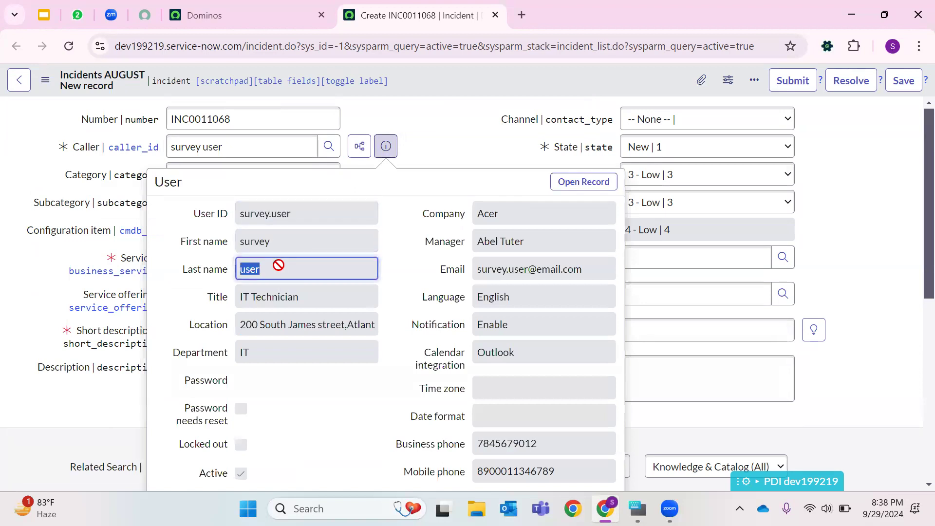
left_click(277, 295)
left_click(257, 329)
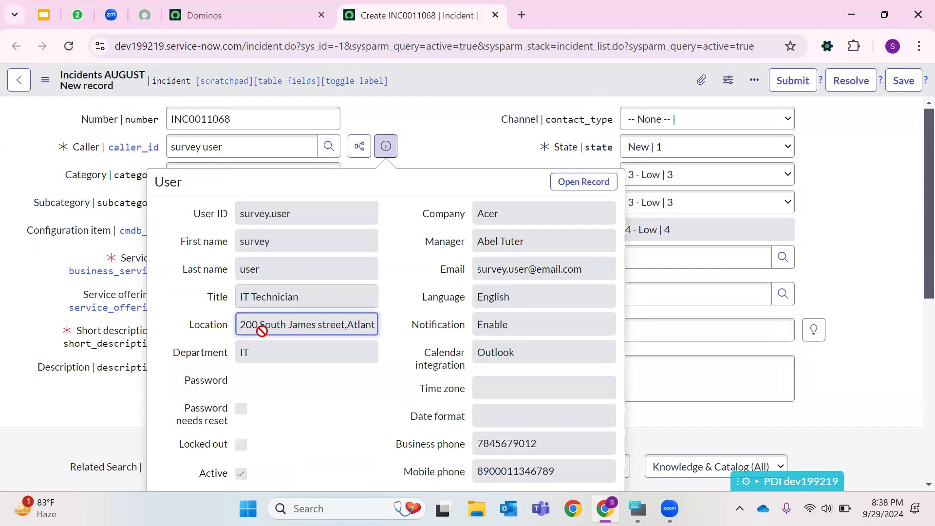
left_click(259, 357)
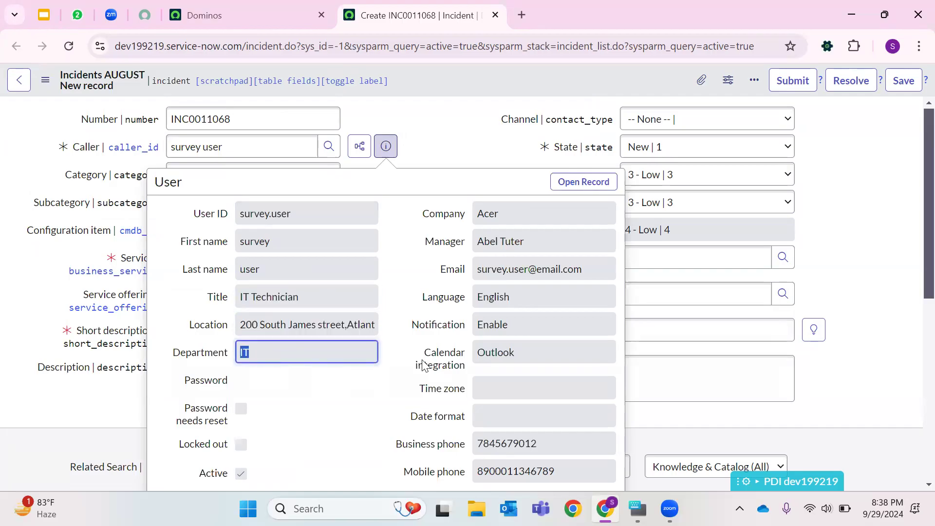
left_click(444, 123)
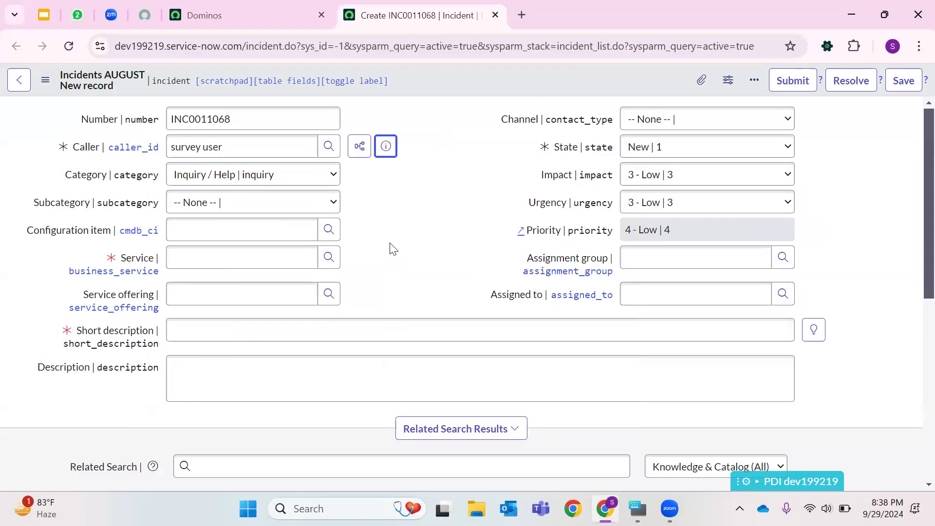
- Look up the caller again and choose Fred Luddy instead
triple_click(194, 147)
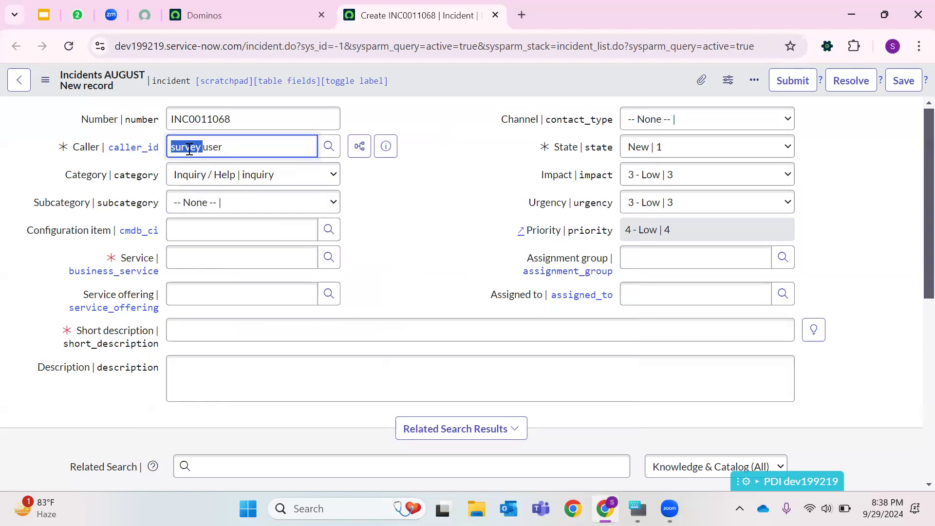
left_click(328, 146)
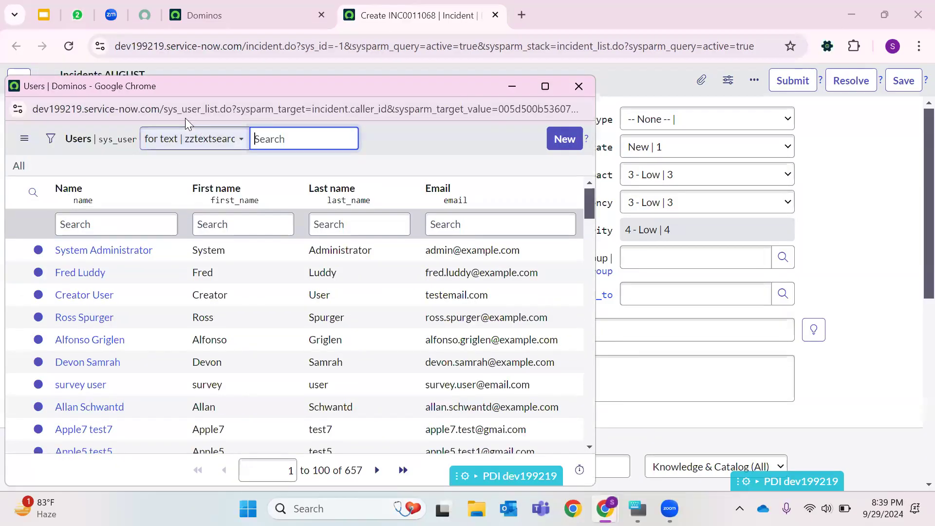
left_click(81, 273)
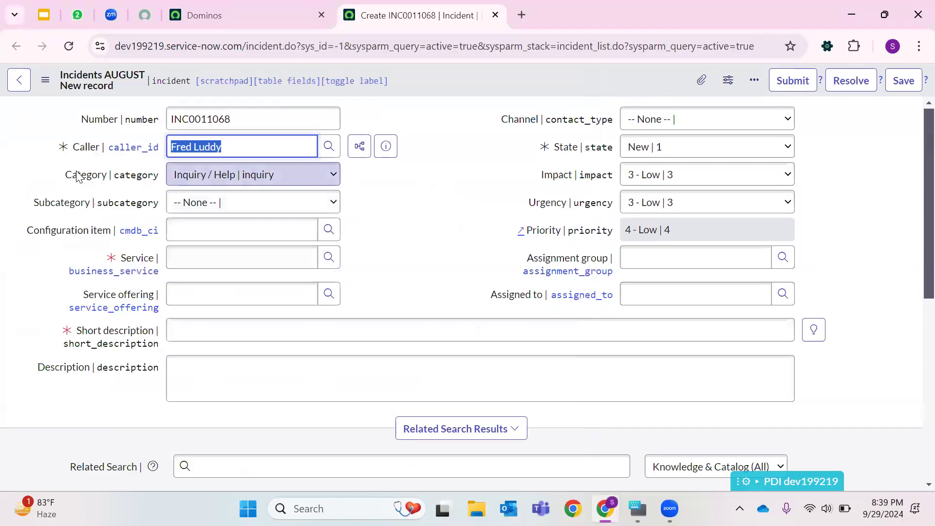
- Switch the incident category to Software and then back to Inquiry / Help
left_click(179, 177)
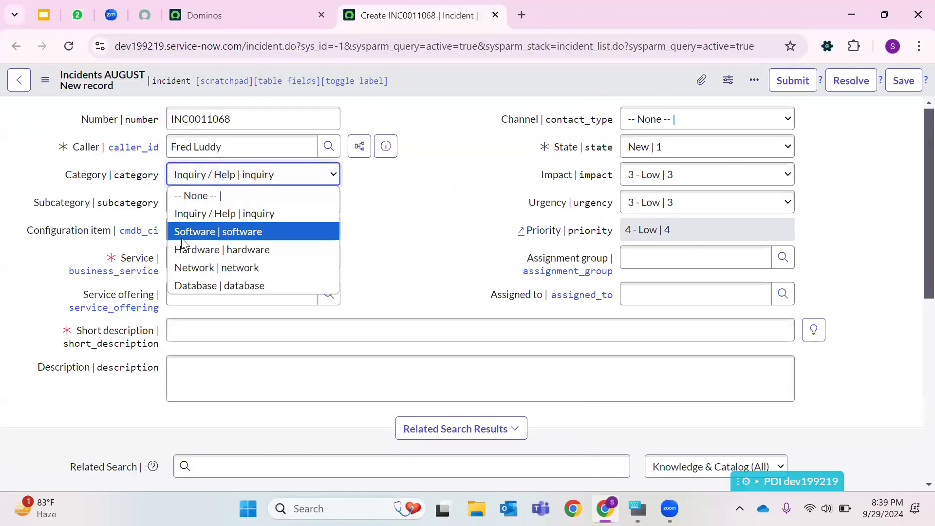
left_click(186, 232)
left_click(204, 177)
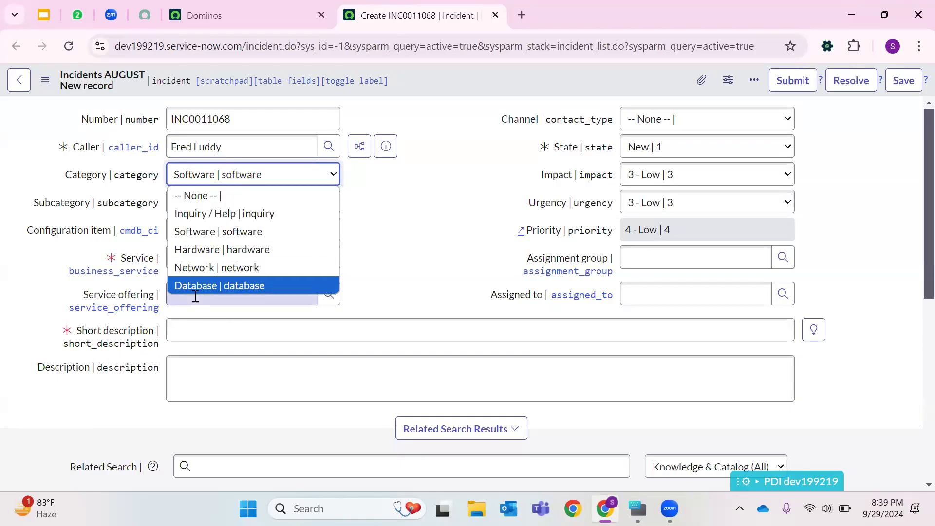
left_click(392, 284)
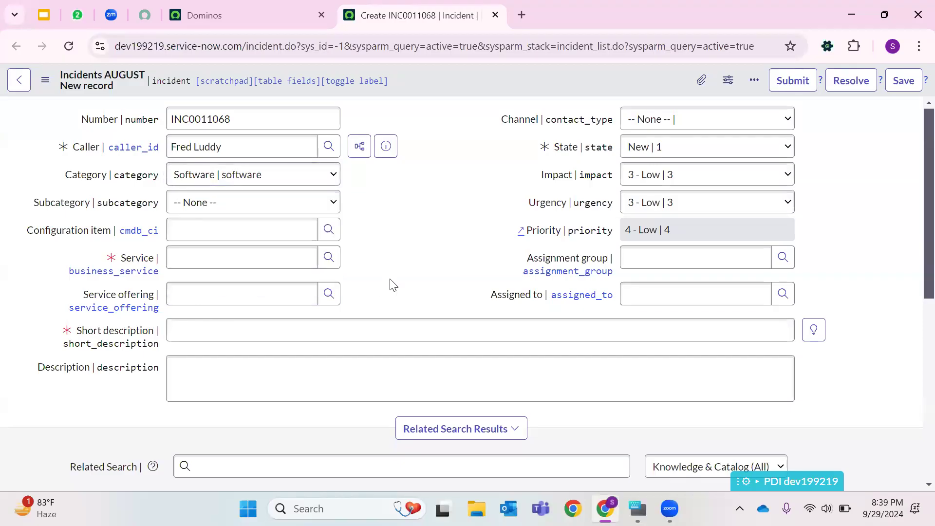
left_click(189, 177)
left_click(199, 215)
left_click_drag(32, 210, 90, 208)
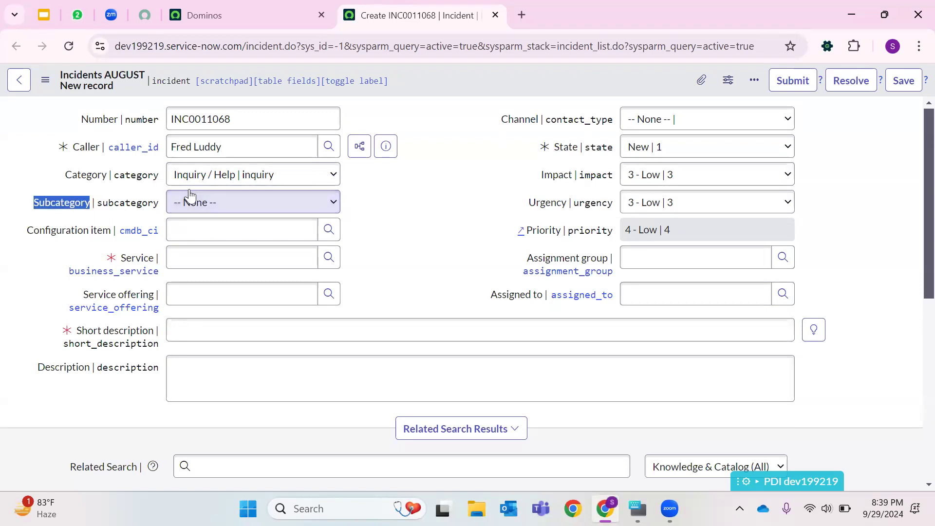
- Review the Inquiry / Help subcategory options, then switch the category to Software and review its subcategories
left_click(188, 205)
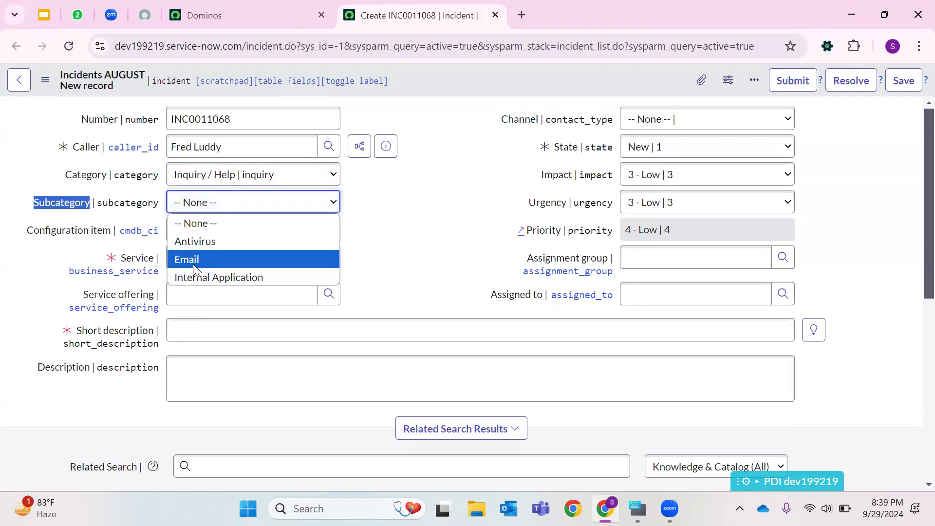
left_click(390, 194)
left_click(312, 174)
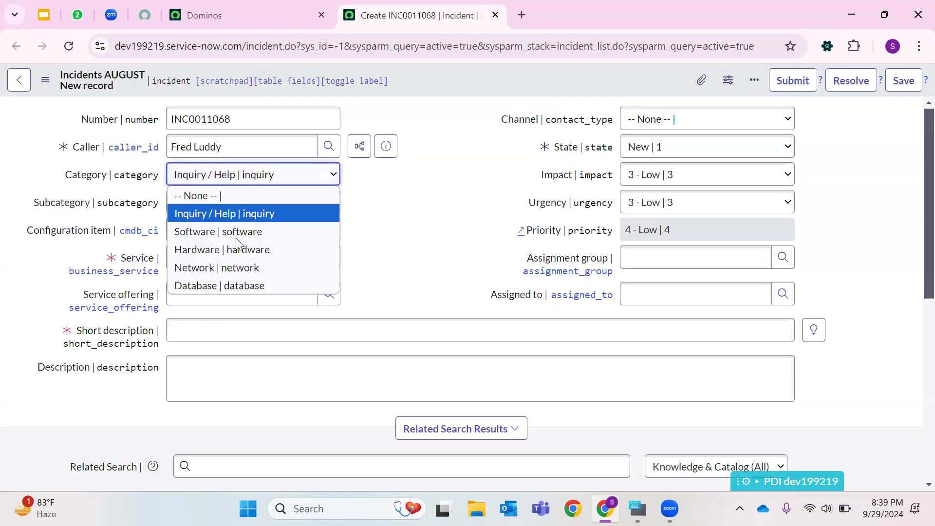
left_click(219, 231)
left_click(248, 207)
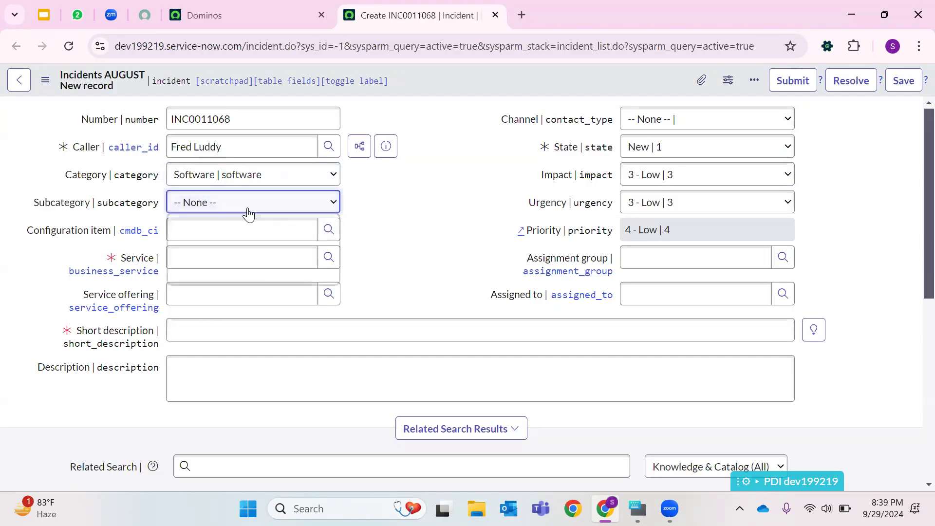
left_click(380, 230)
left_click(205, 201)
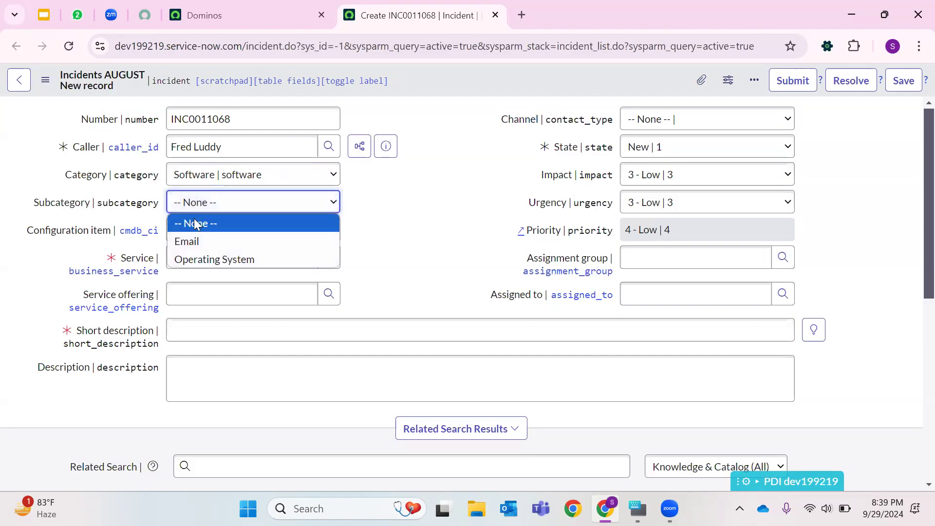
- Switch the incident category to Database and review its subcategory options
left_click(185, 174)
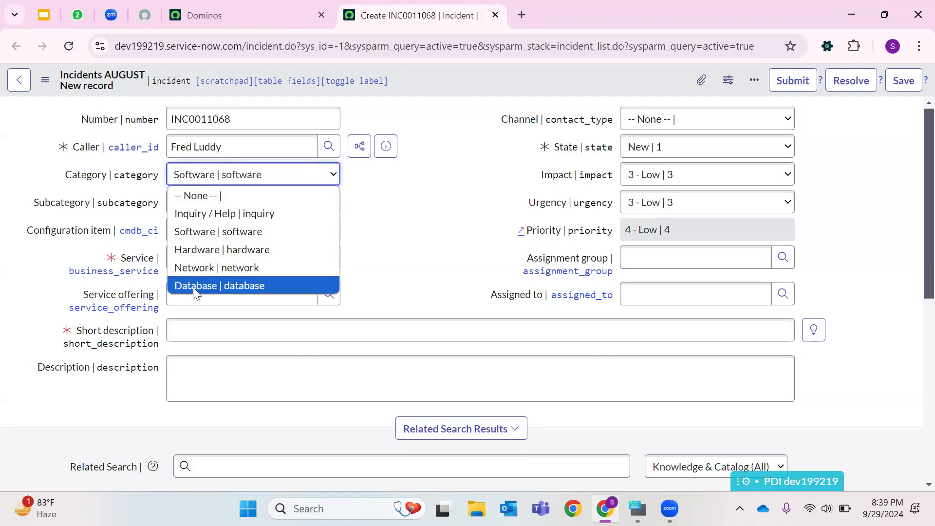
left_click(193, 287)
left_click(221, 204)
left_click(492, 244)
left_click(288, 204)
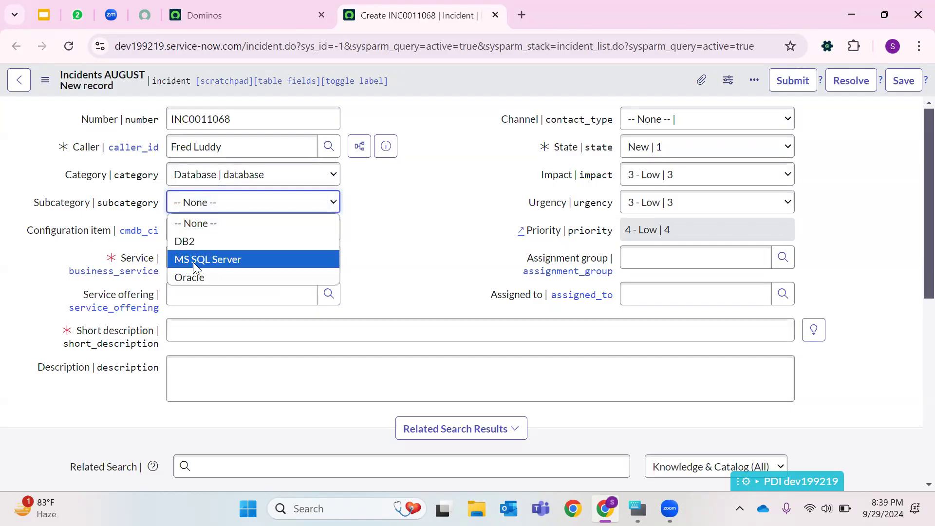
left_click(272, 177)
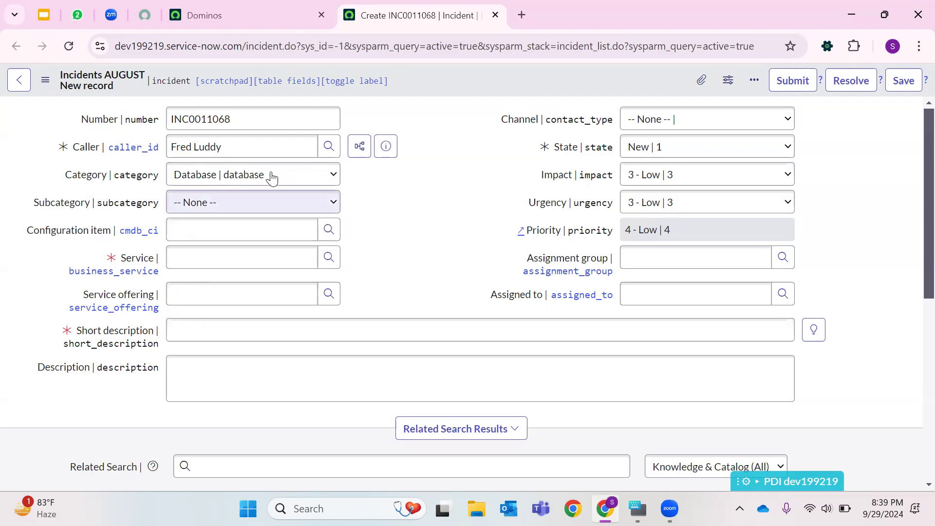
- Switch the incident category to Network and review its subcategory options
left_click(271, 175)
left_click(215, 273)
left_click(280, 203)
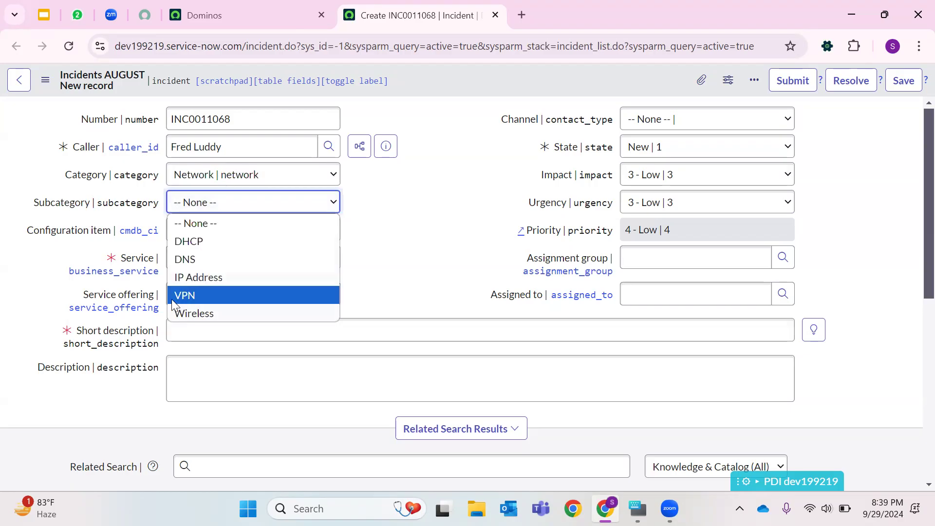
left_click(436, 253)
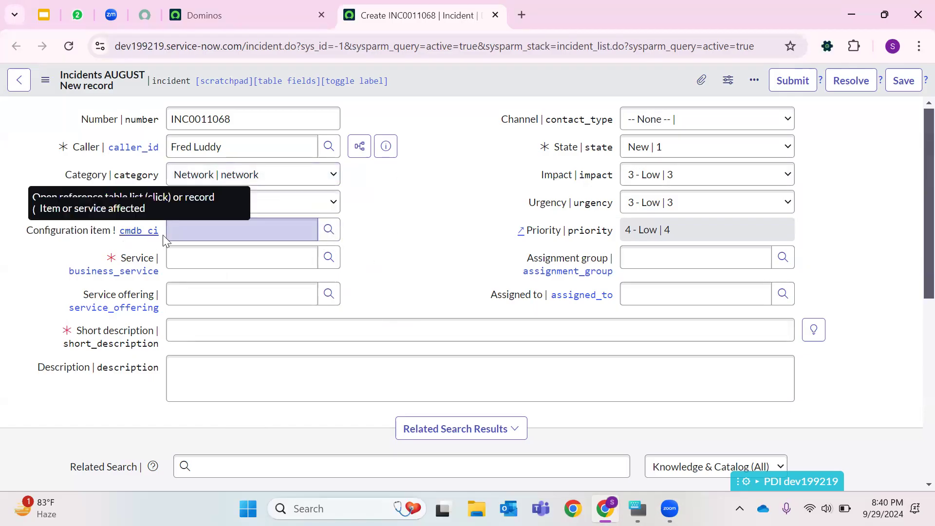
- Open the configuration item lookup list, sort it by name, browse the entries and close it
left_click(328, 231)
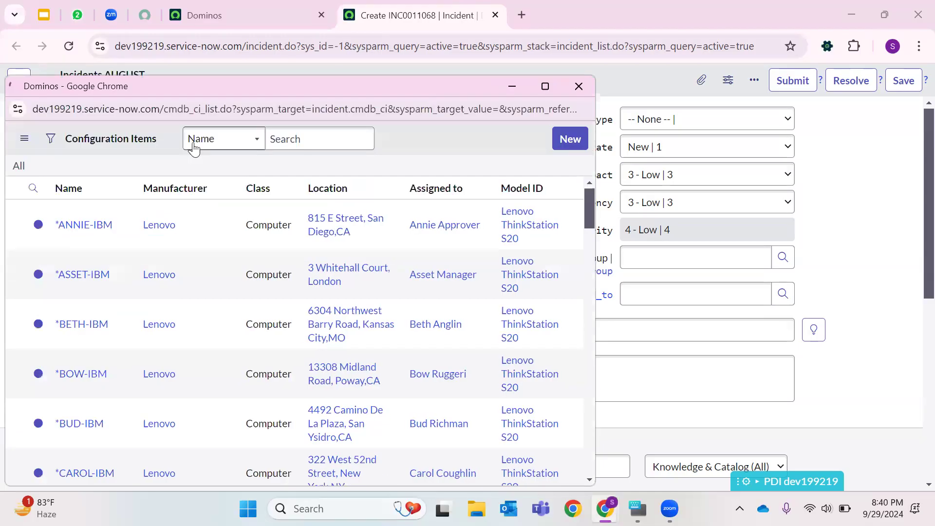
double_click(197, 112)
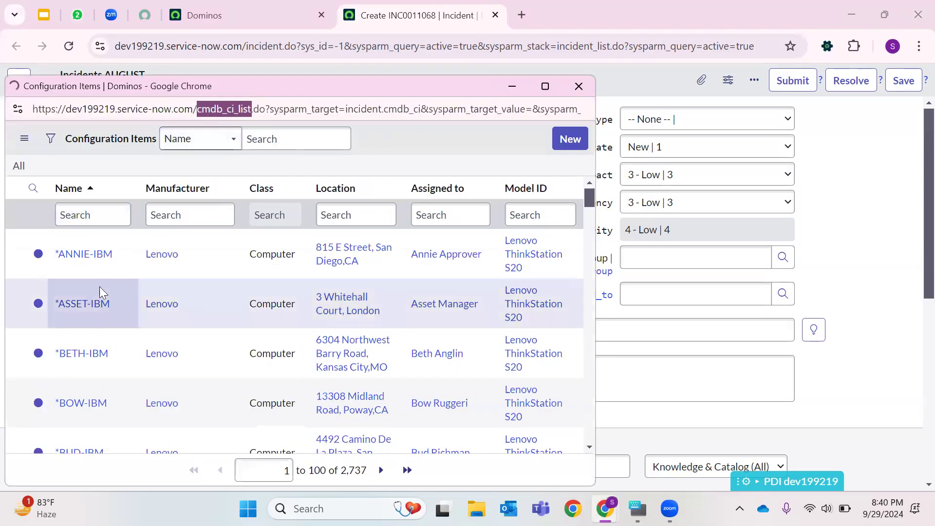
scroll(102, 278, "down", 15)
scroll(250, 292, "down", 20)
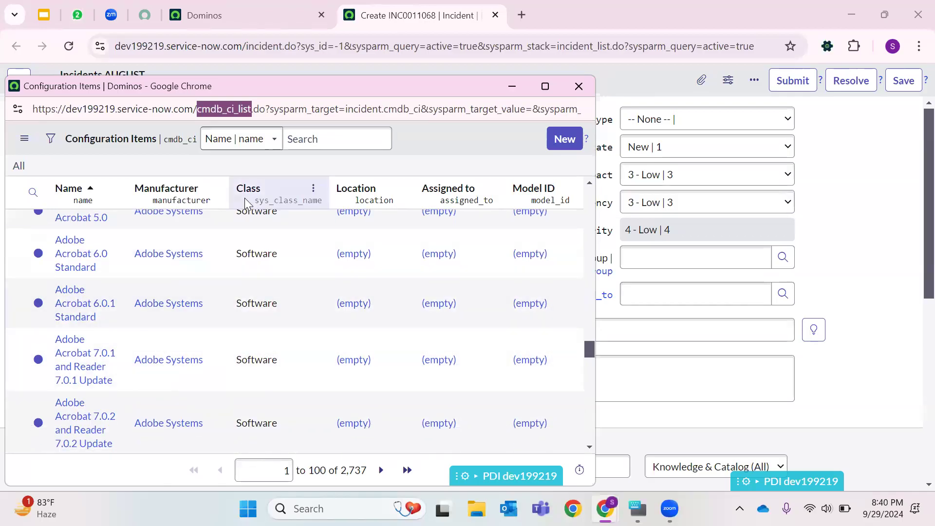
left_click(578, 86)
left_click(194, 333)
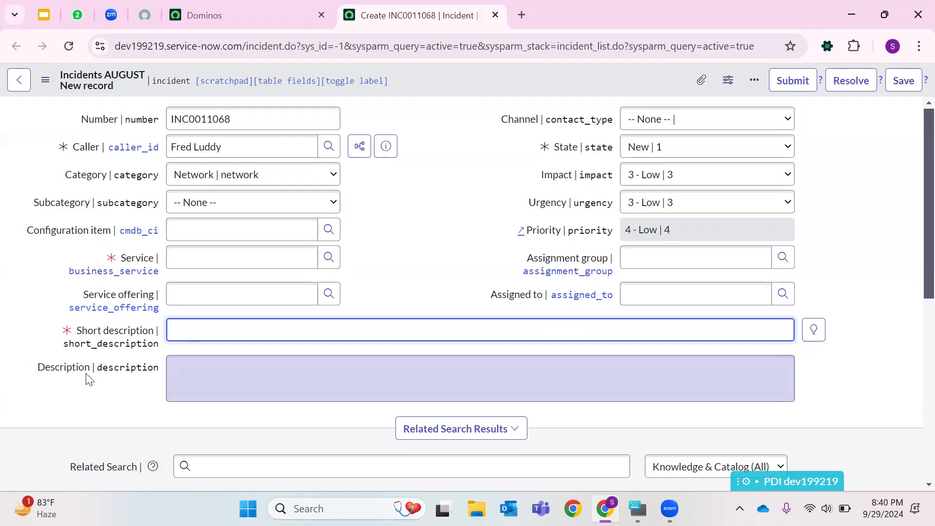
double_click(60, 368)
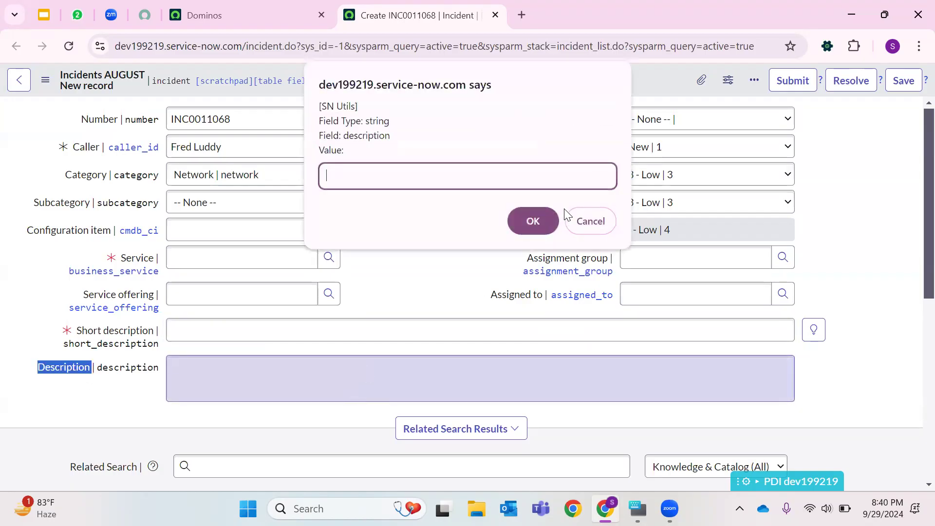
key("Escape")
left_click(471, 365)
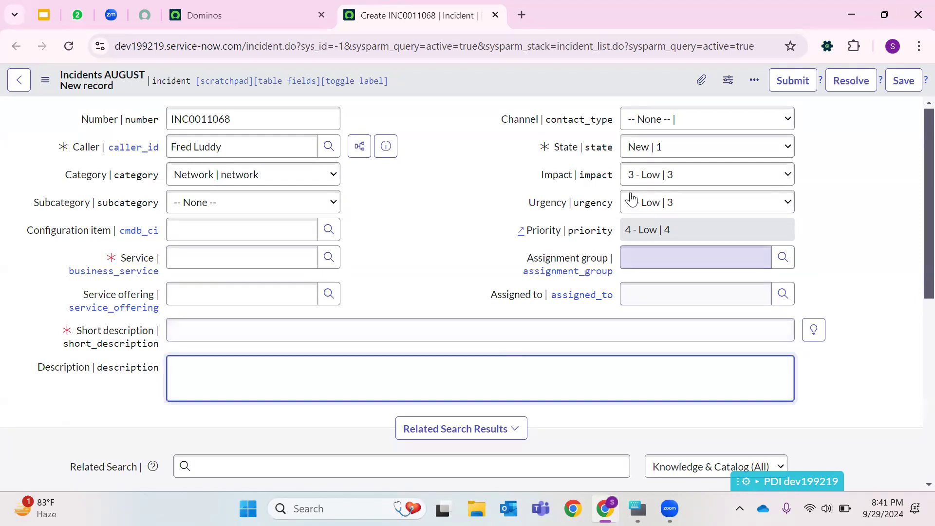
- Review the Channel and State options without changing them
left_click(647, 119)
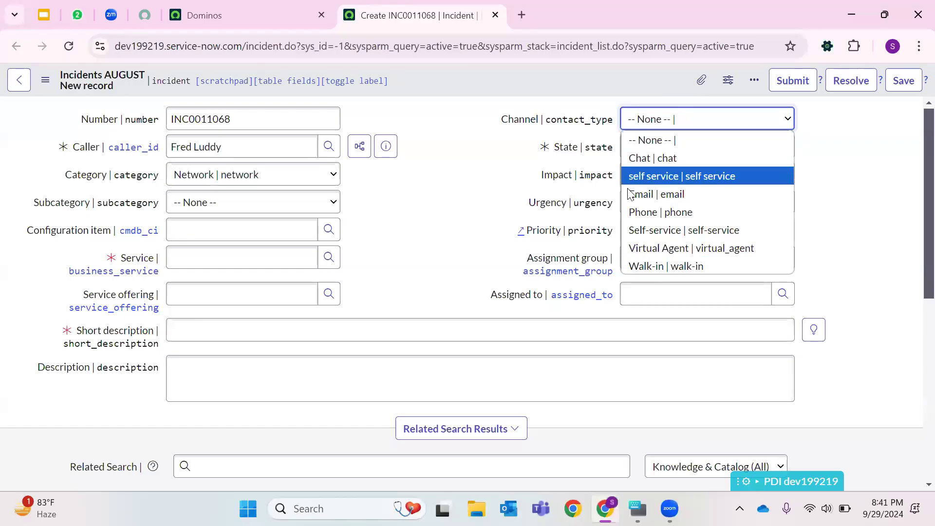
left_click(465, 157)
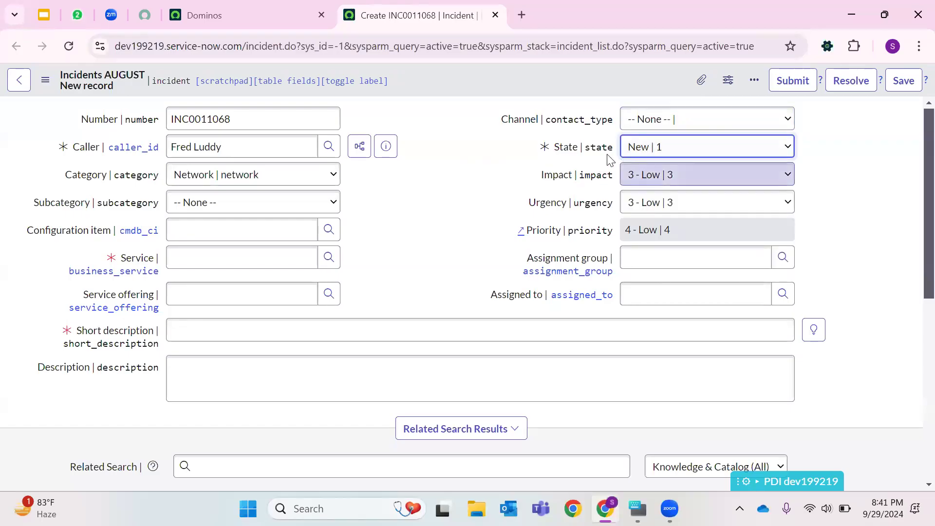
left_click(629, 150)
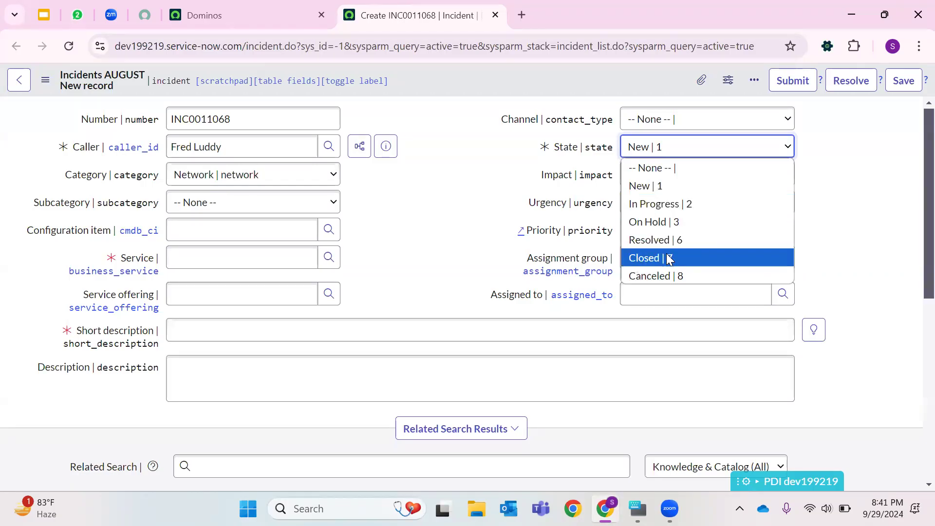
left_click(504, 192)
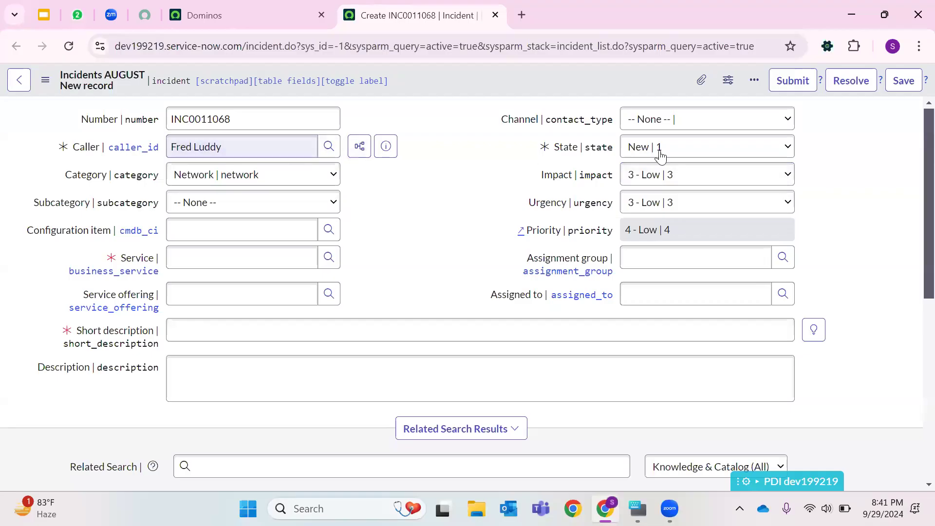
- Review the Impact and Urgency options and the labels of the Impact, Urgency and Priority fields
left_click(646, 188)
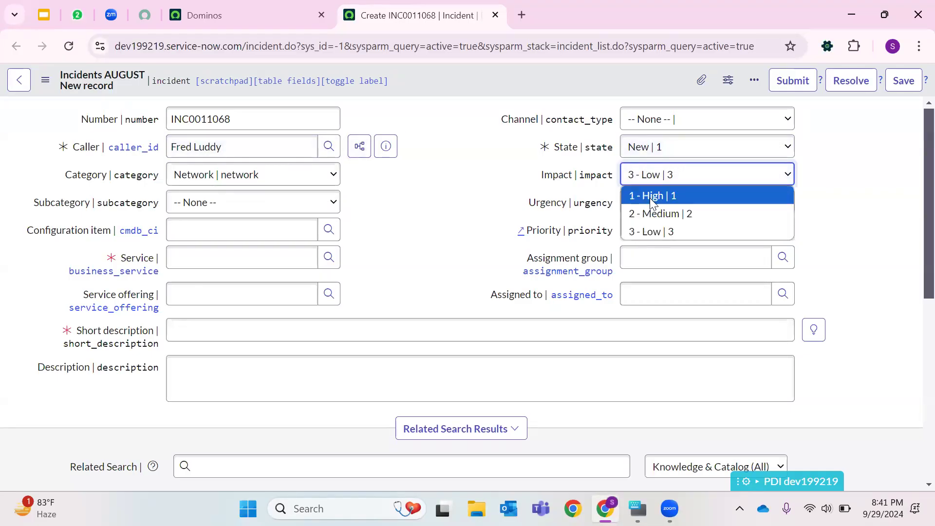
left_click(493, 200)
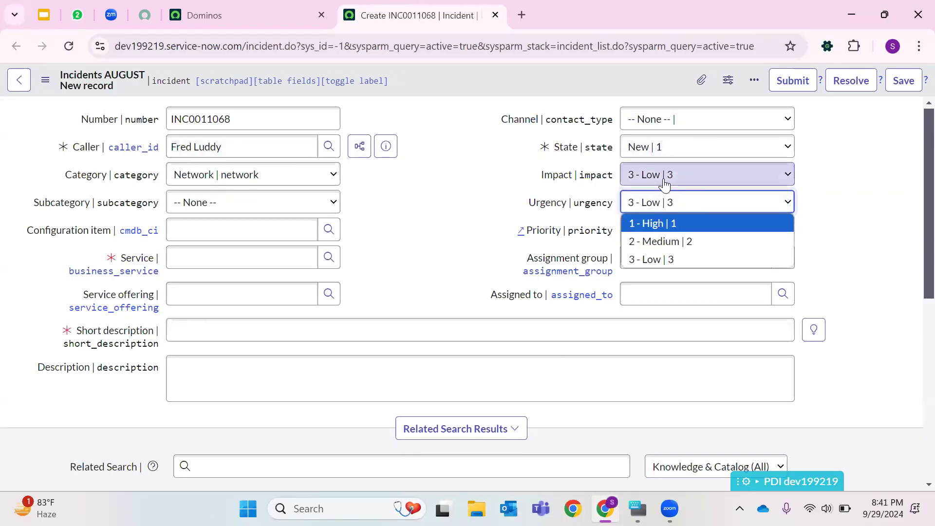
double_click(556, 177)
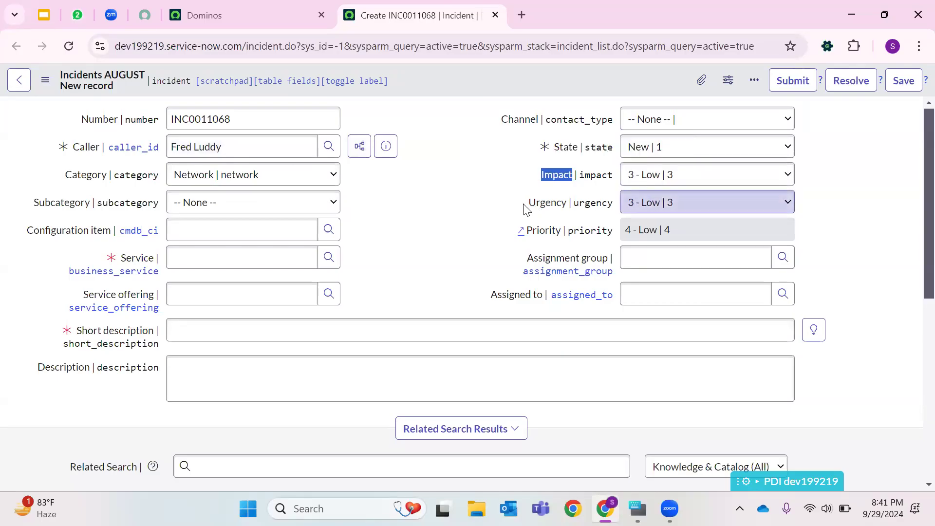
double_click(548, 202)
double_click(543, 230)
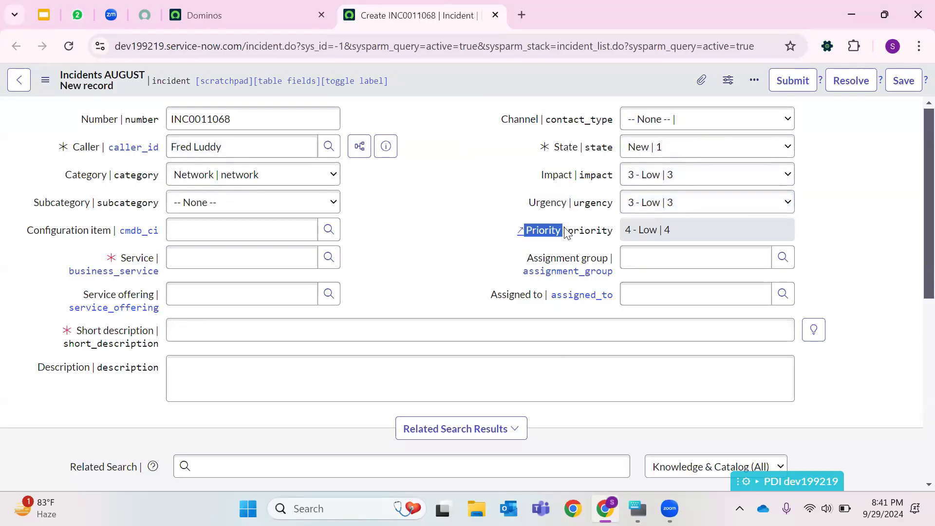
left_click(565, 214)
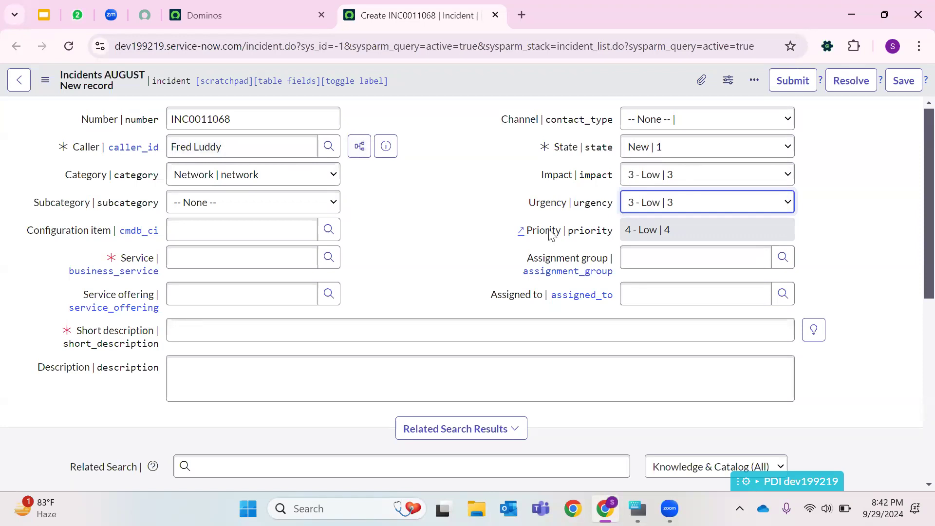
- Set both Impact and Urgency to 1 - High
left_click(700, 174)
left_click(633, 194)
left_click(633, 202)
left_click(637, 222)
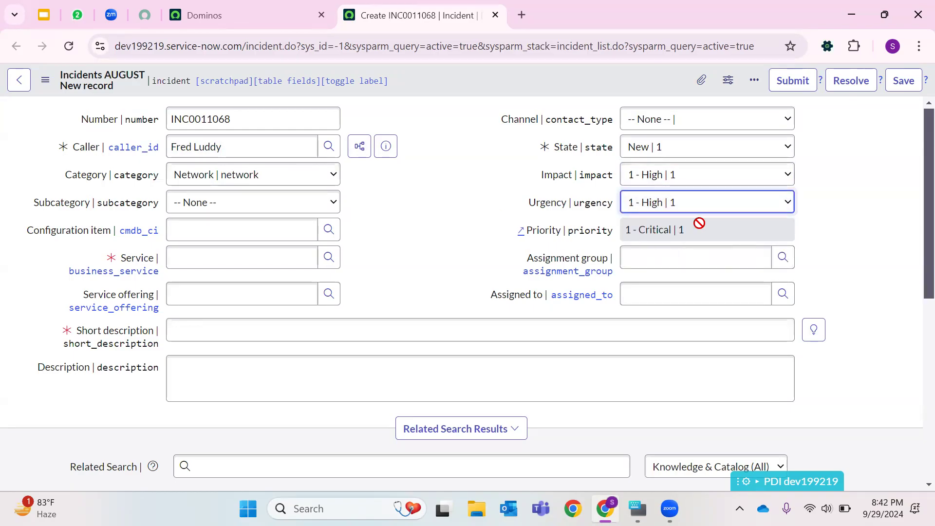
double_click(209, 119)
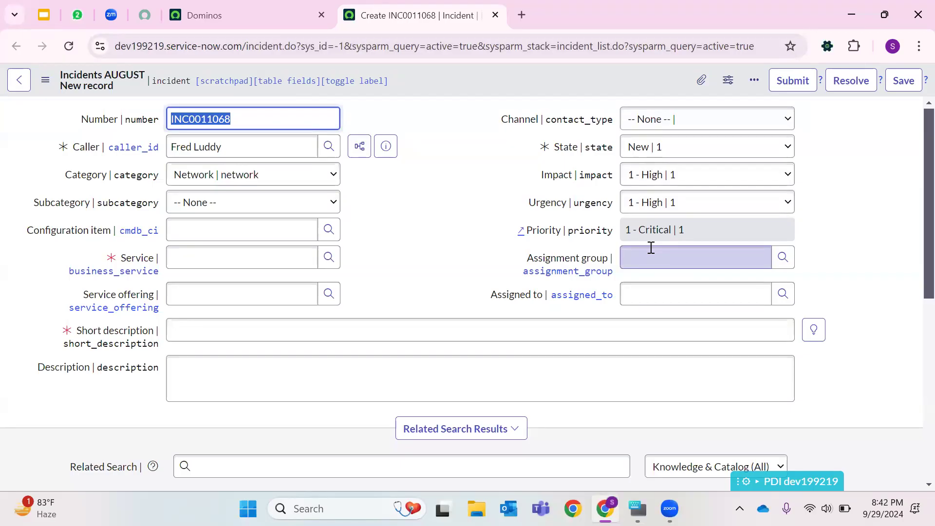
left_click(689, 224)
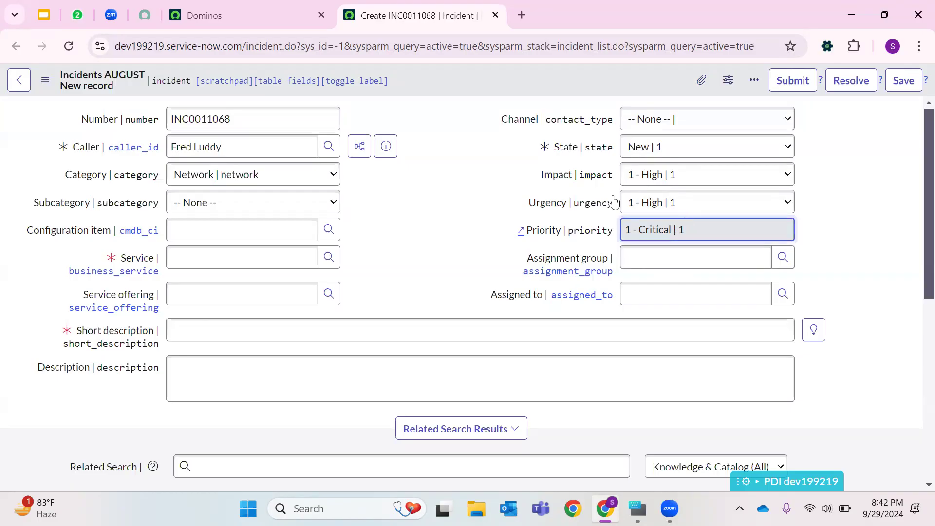
scroll(513, 205, "down", 8)
scroll(391, 259, "up", 8)
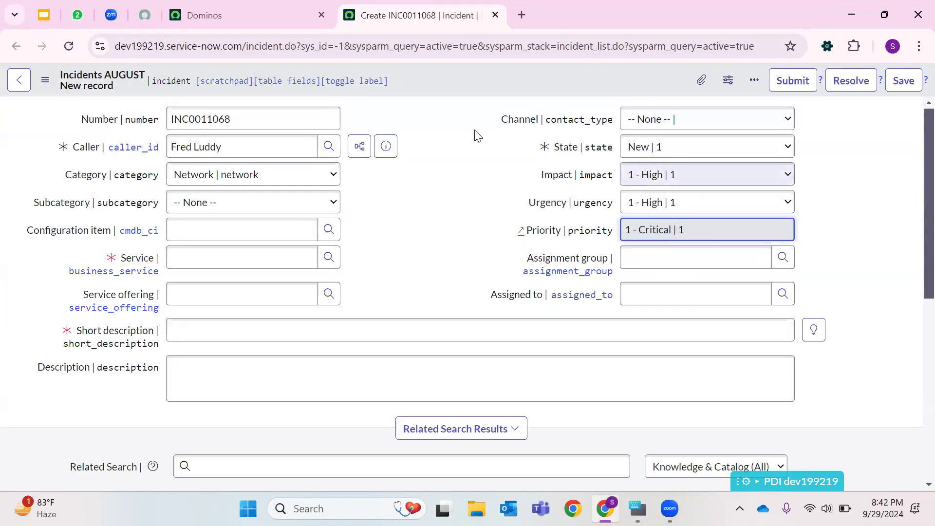
- Try to save the incident from the form header's context menu and examine the mandatory-field message
right_click(476, 83)
left_click(282, 328)
right_click(450, 69)
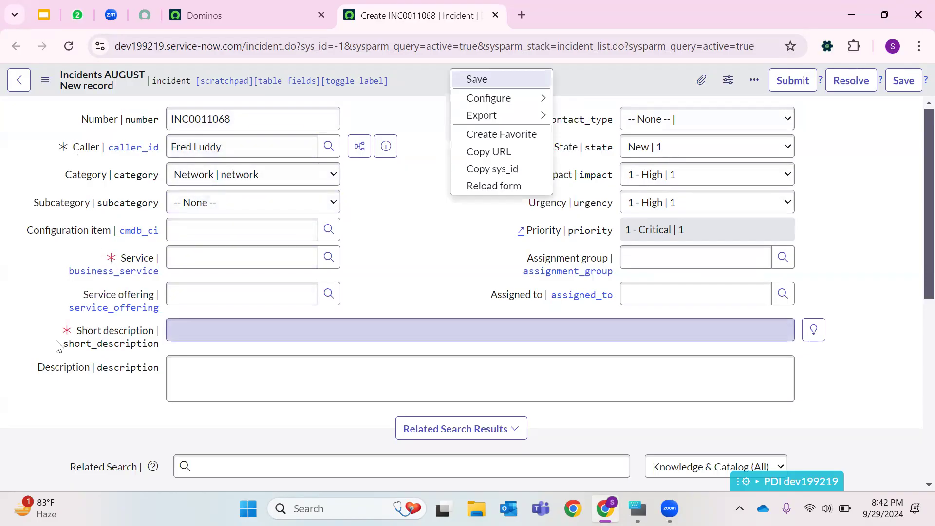
left_click(467, 139)
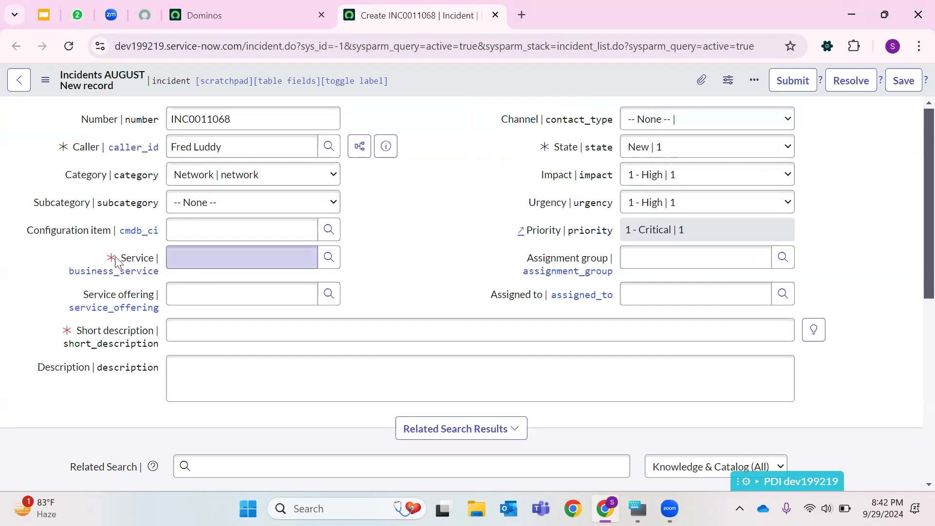
right_click(446, 71)
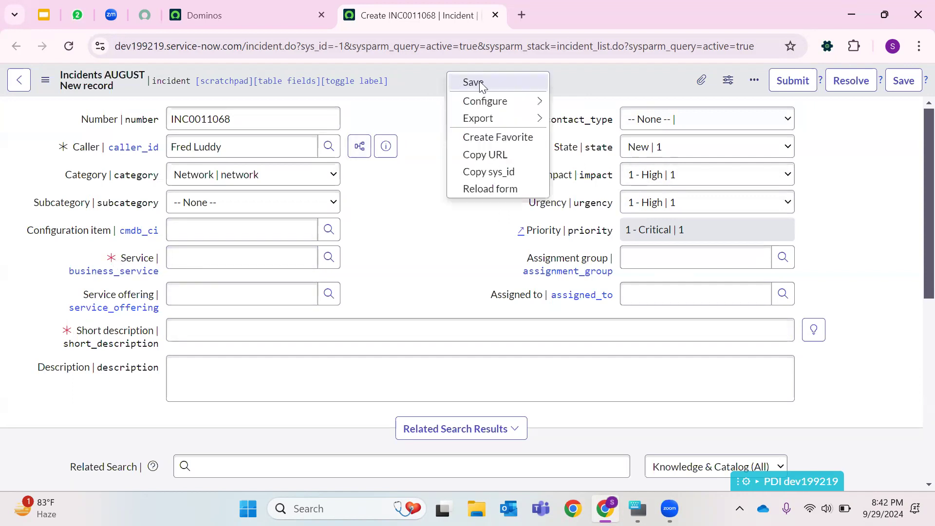
left_click(424, 81)
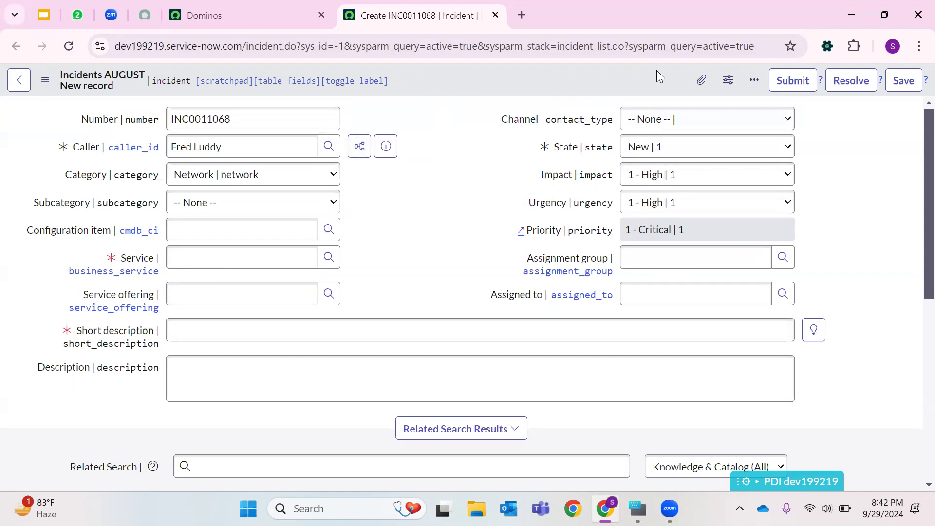
right_click(456, 69)
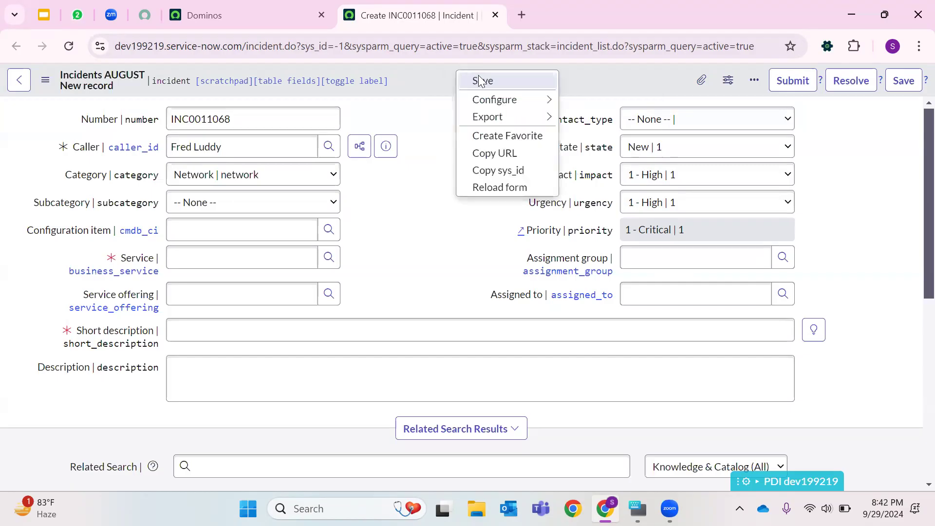
left_click(479, 79)
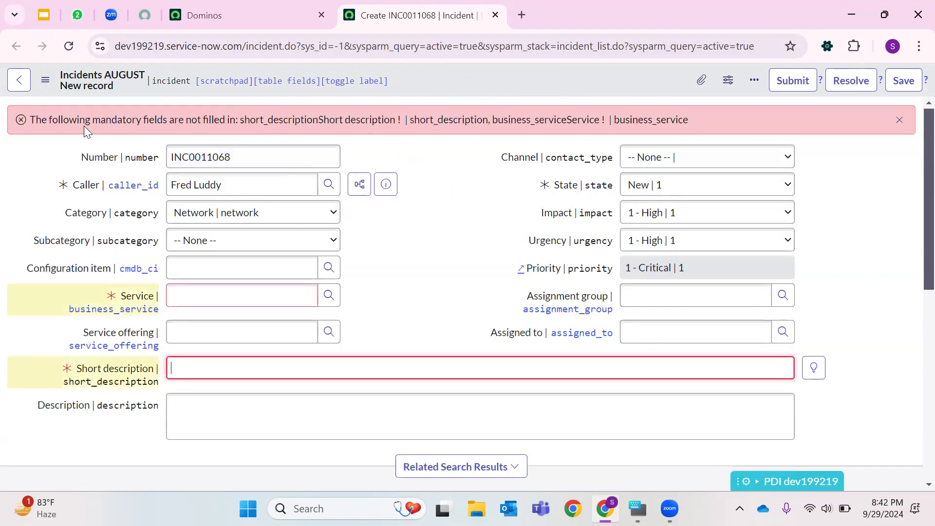
double_click(258, 120)
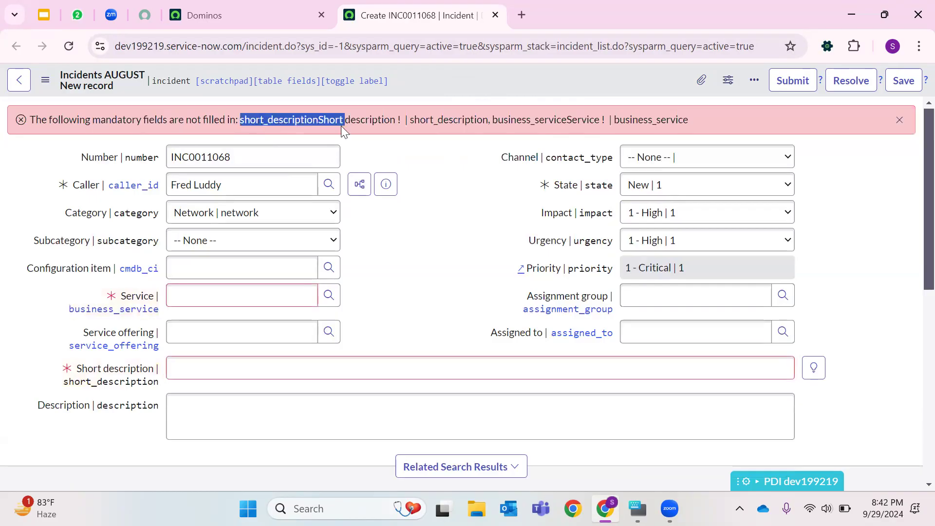
double_click(557, 119)
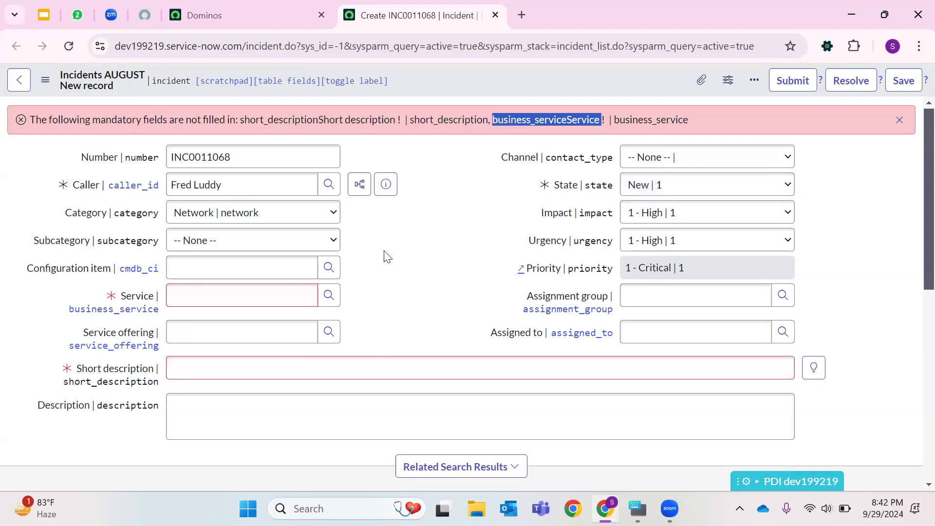
- Set the Service to SAP Enterprise Services and the short description to test 2334569, then save the incident
left_click(327, 295)
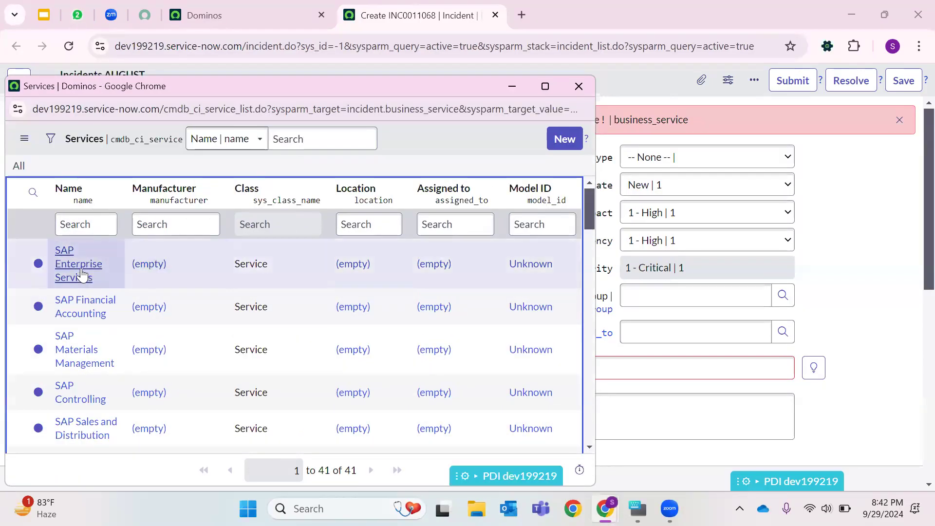
left_click(82, 273)
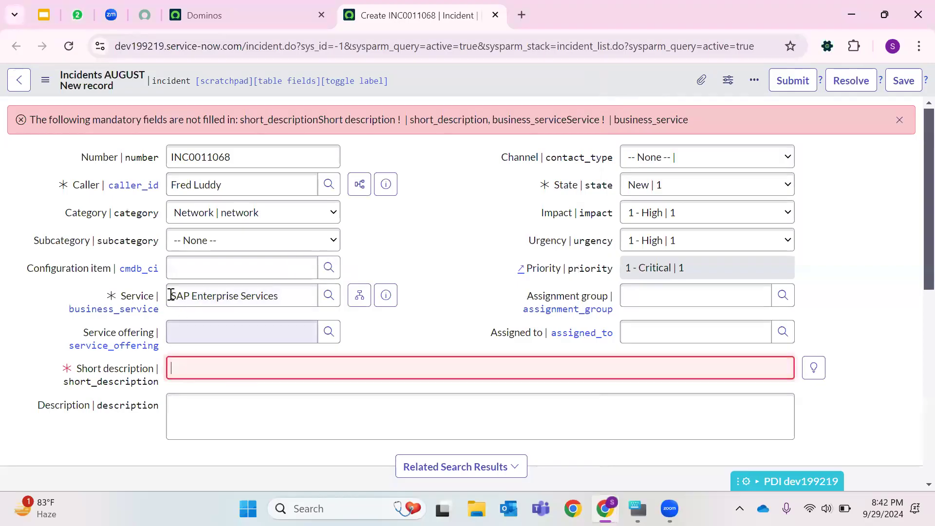
left_click(221, 371)
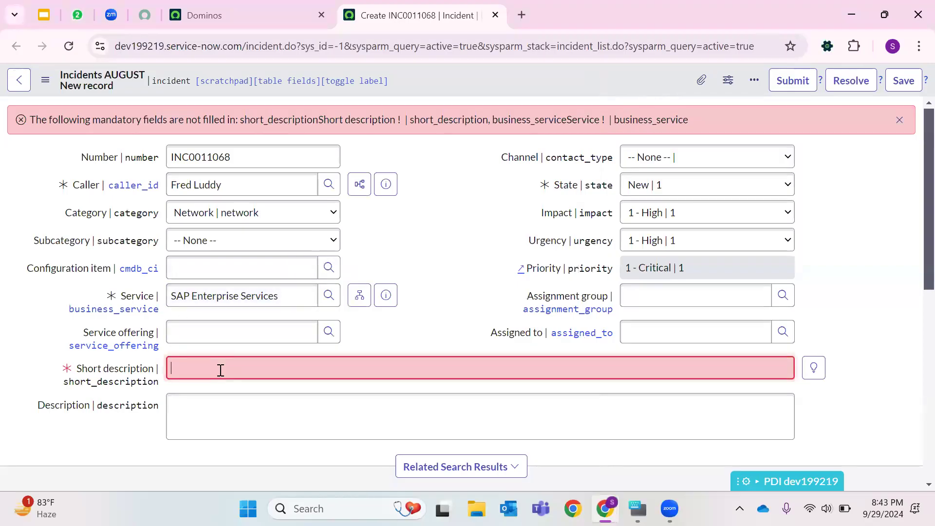
type("test 2334569")
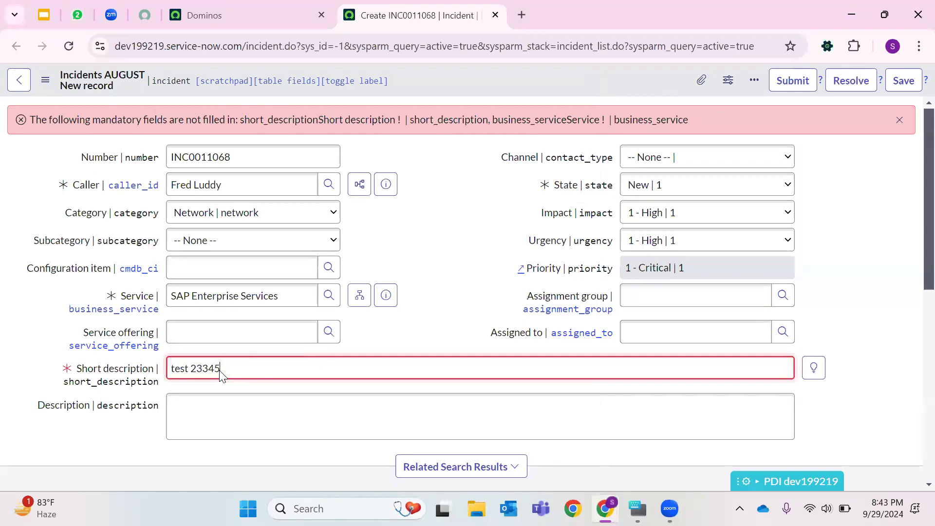
right_click(458, 80)
left_click(490, 82)
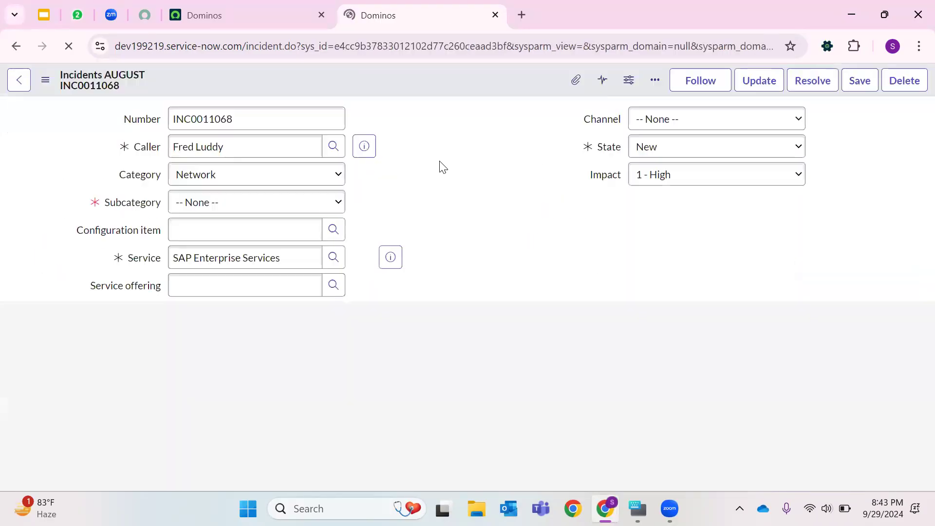
- Examine the saved record's sys_id in the address bar and the activity history with its filter options
left_click(388, 46)
double_click(388, 46)
left_click_drag(335, 47, 506, 66)
left_click(506, 65)
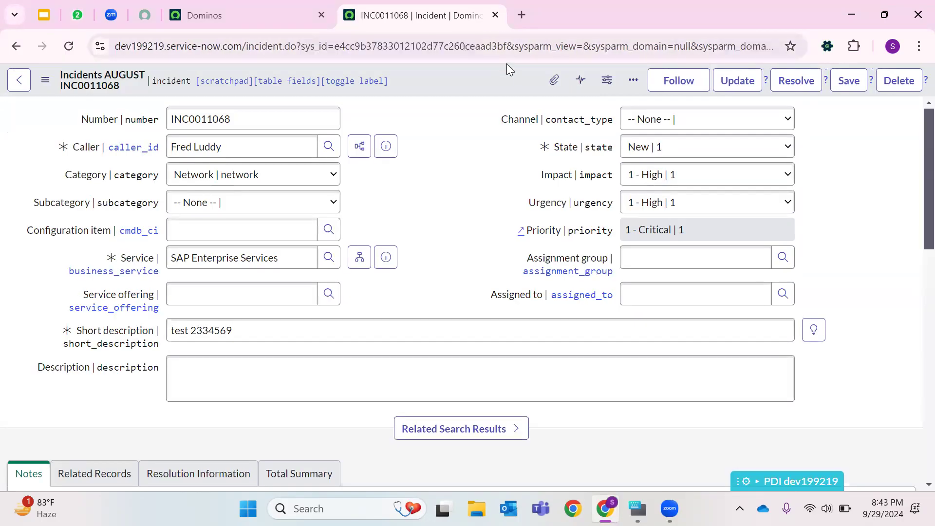
double_click(370, 48)
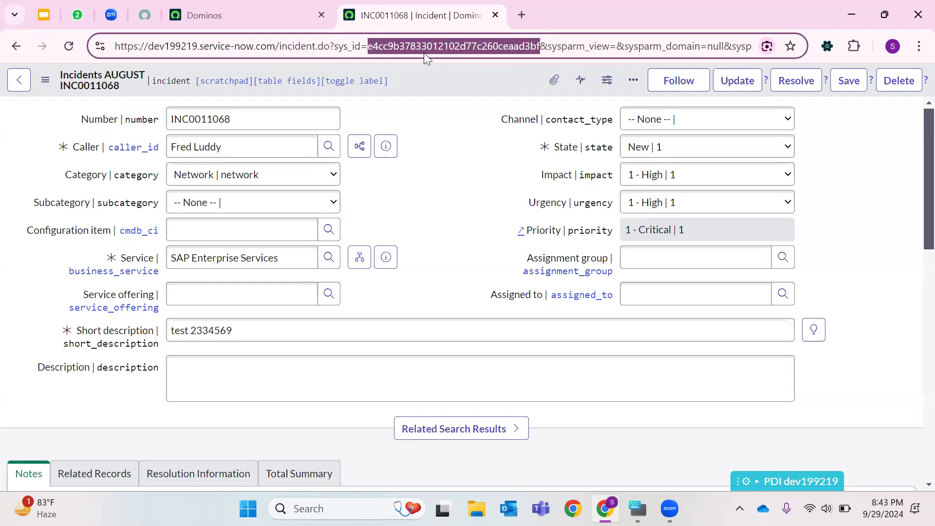
scroll(400, 138, "down", 10)
scroll(389, 132, "down", 4)
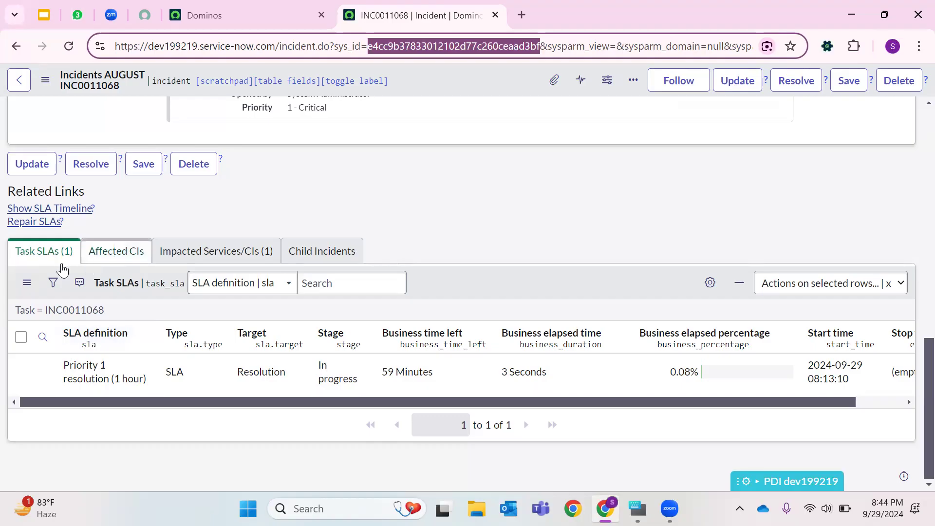
scroll(420, 209, "up", 5)
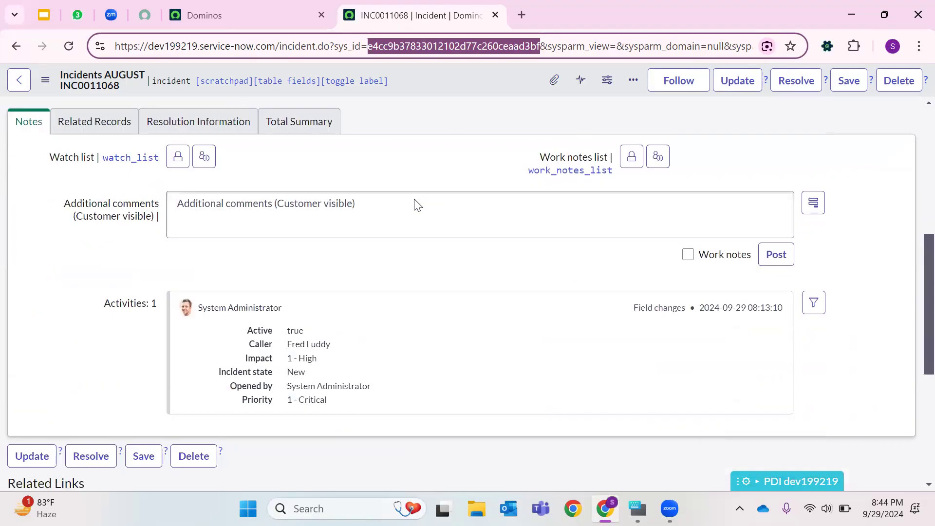
left_click(811, 316)
scroll(812, 312, "down", 5)
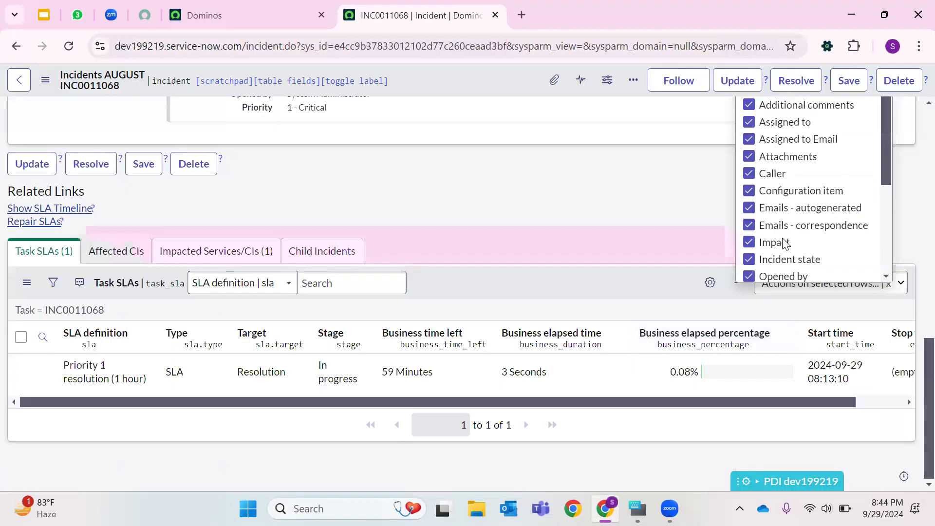
scroll(785, 244, "up", 5)
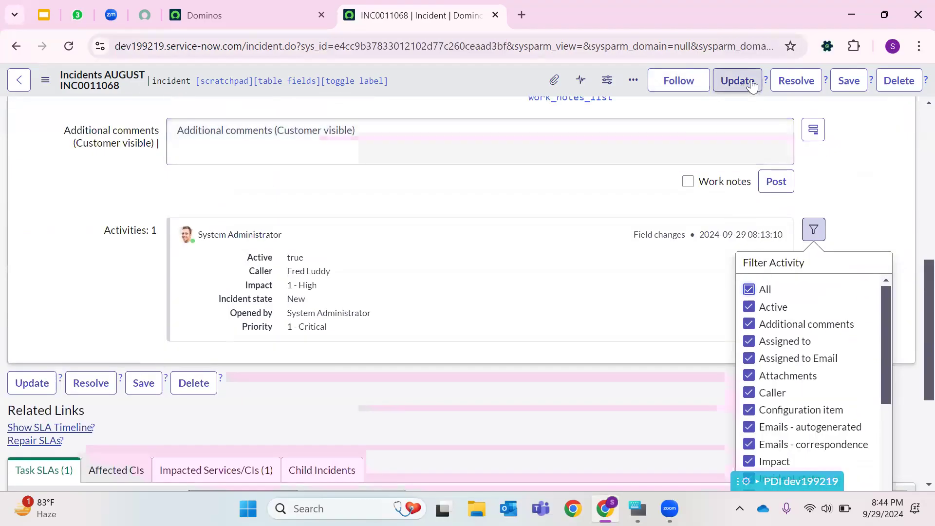
- Resolve the incident with resolution code Resolved by change and resolution notes Test 12392320, then save it
left_click(789, 80)
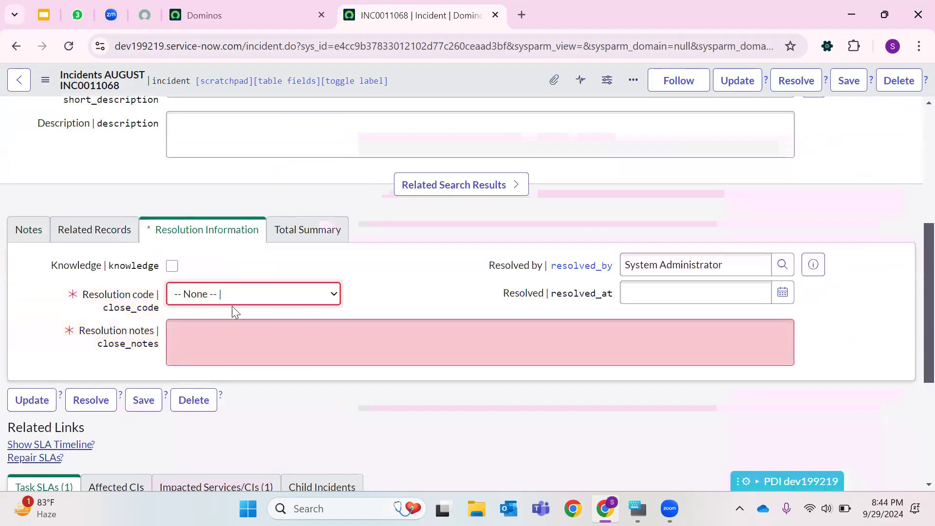
left_click(230, 294)
left_click(231, 185)
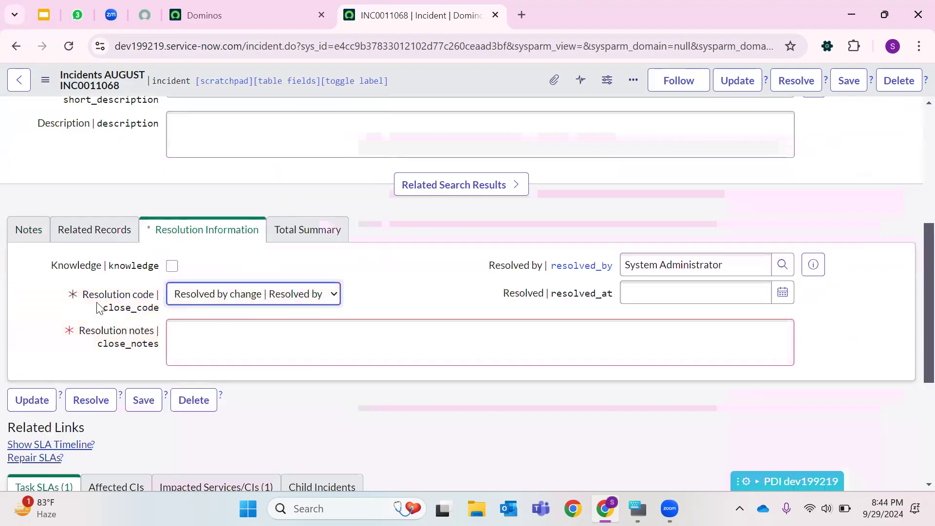
left_click(189, 332)
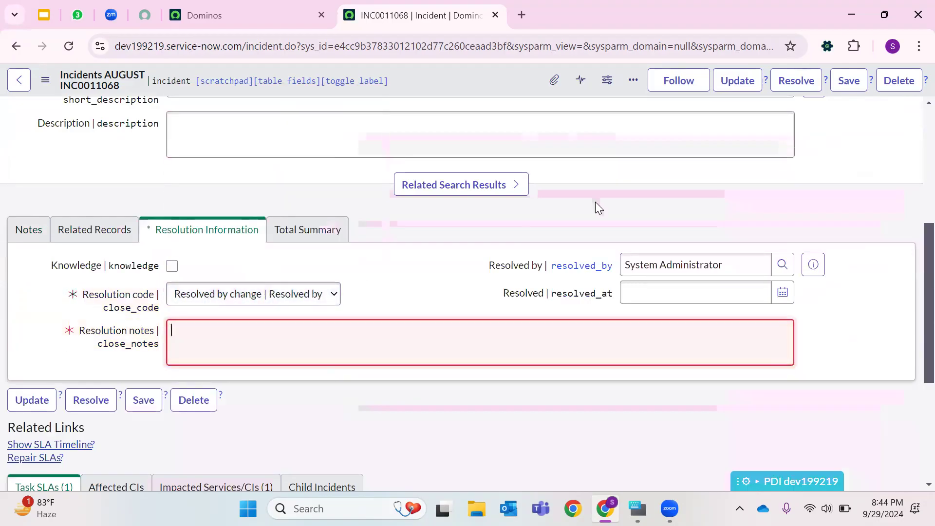
left_click(793, 91)
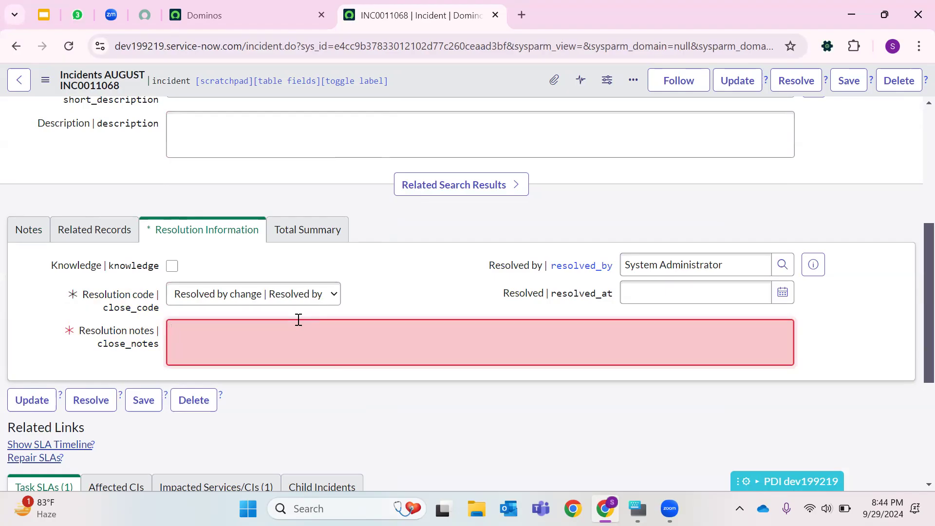
type("T")
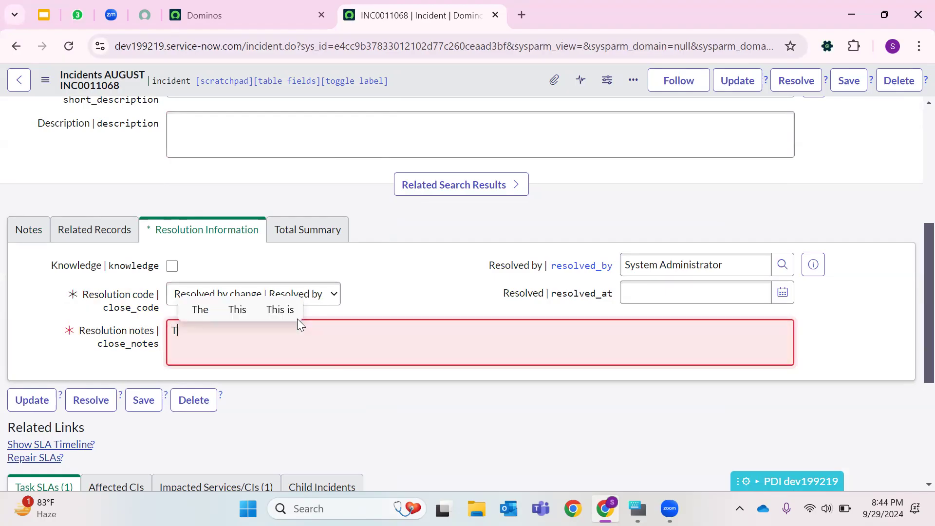
type("est 12392320")
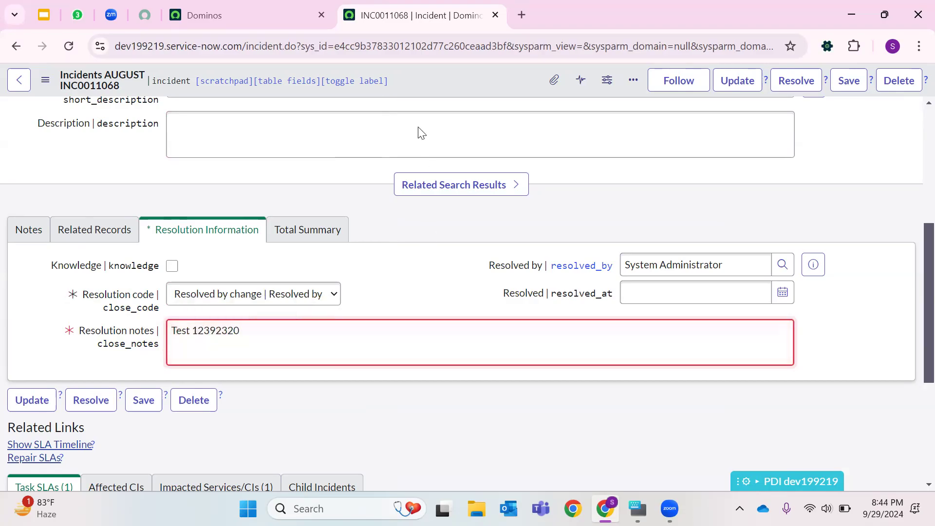
right_click(436, 81)
left_click(464, 91)
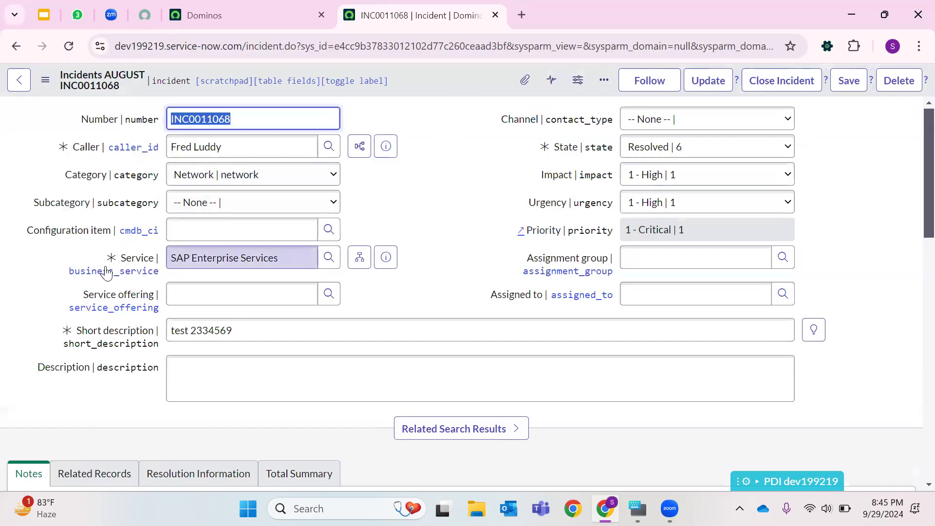
- Open a blank new incident form by replacing the record's sys_id in the URL with -1
double_click(411, 45)
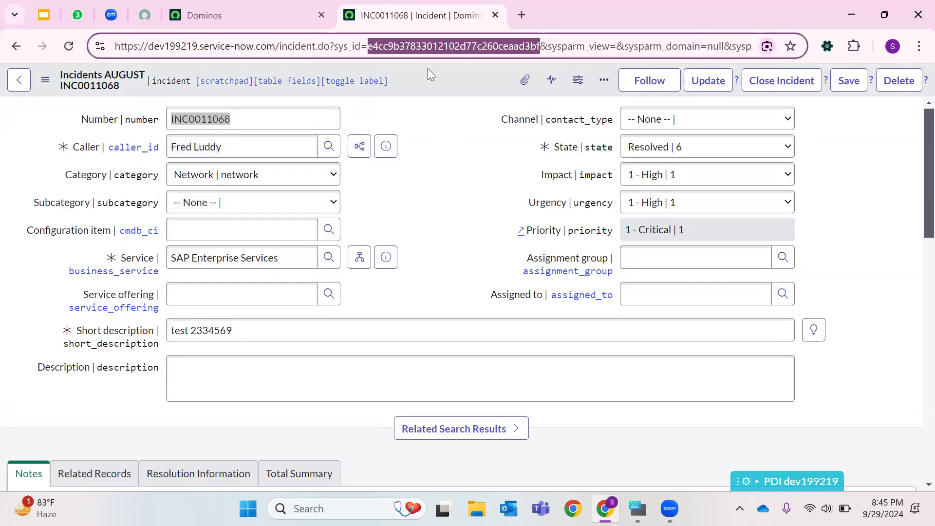
key("BackSpace")
type("-1")
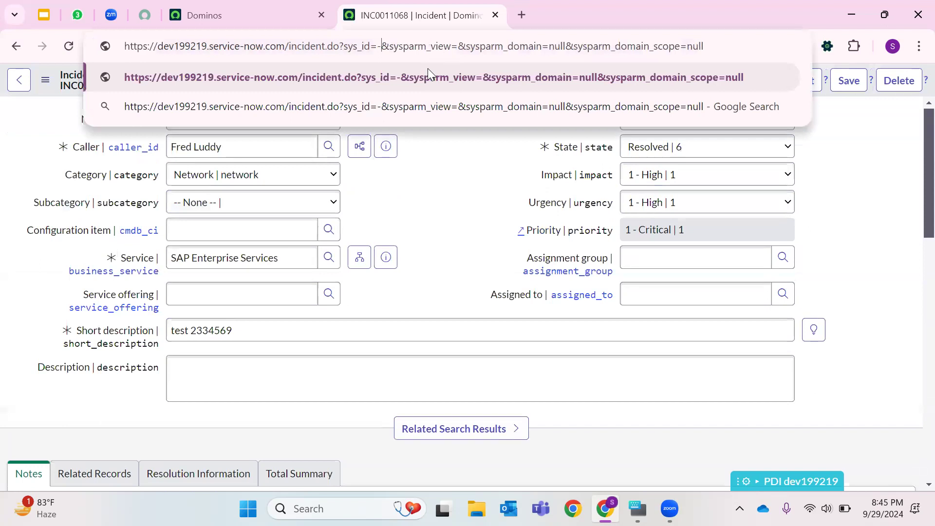
key("Return")
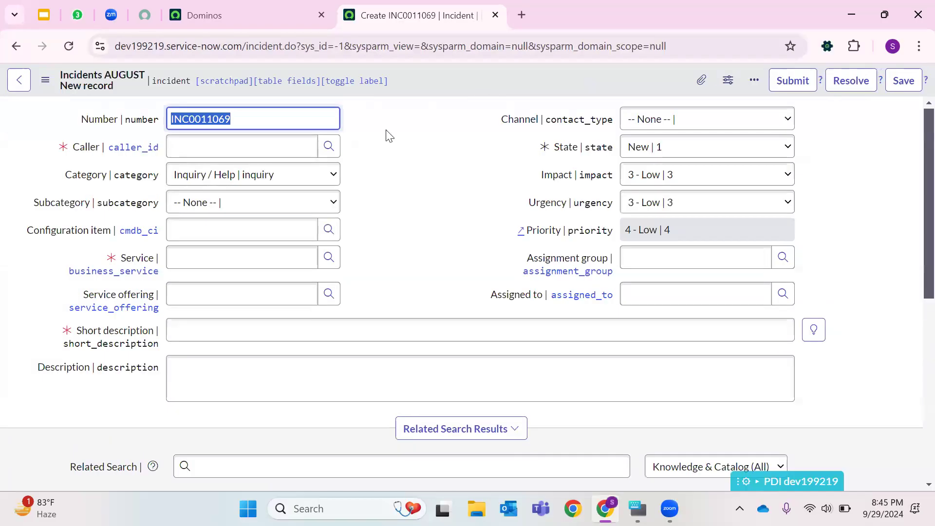
left_click(405, 148)
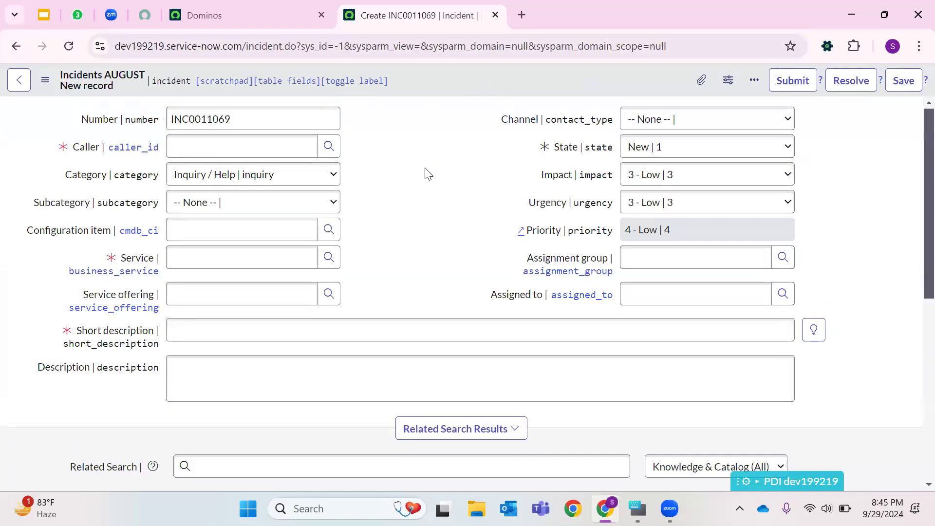
- Open the All incidents list from the application navigator's Incident module in a new tab
left_click(204, 15)
left_click(80, 83)
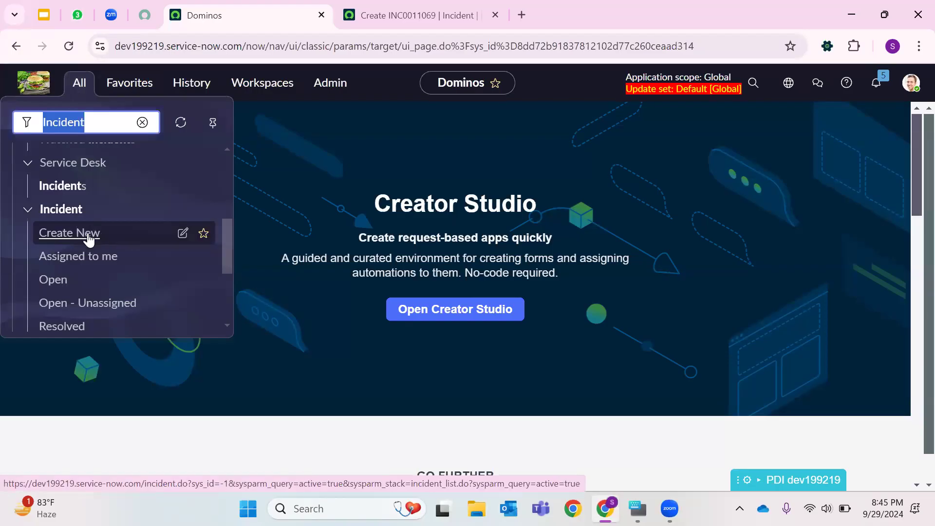
double_click(272, 47)
left_click(80, 84)
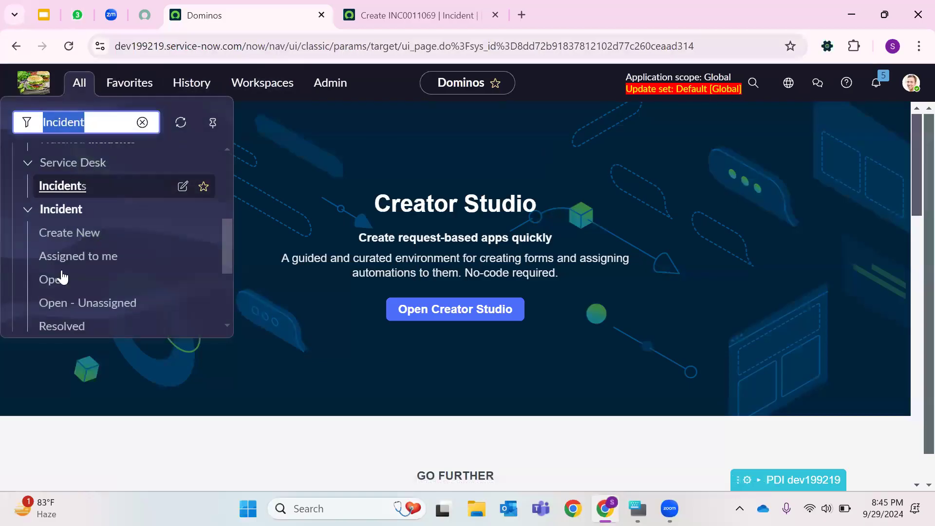
scroll(98, 293, "down", 1)
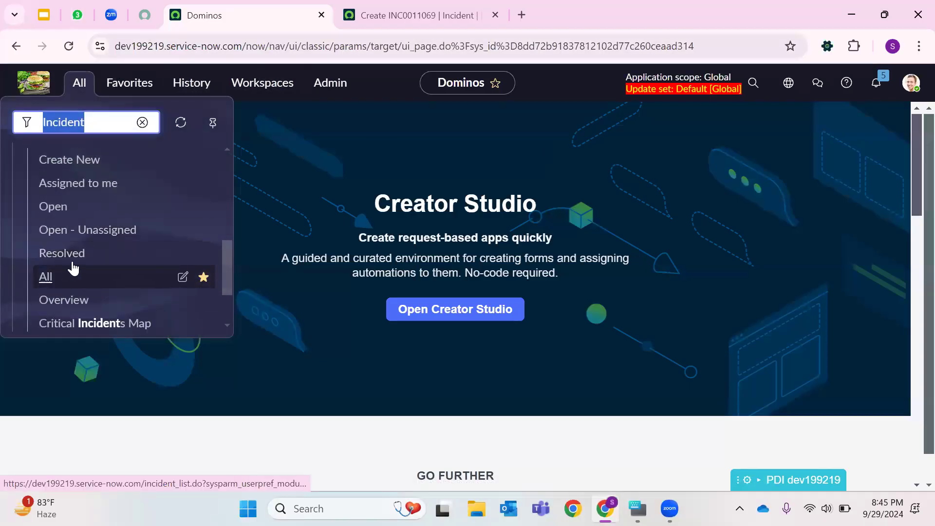
right_click(54, 273)
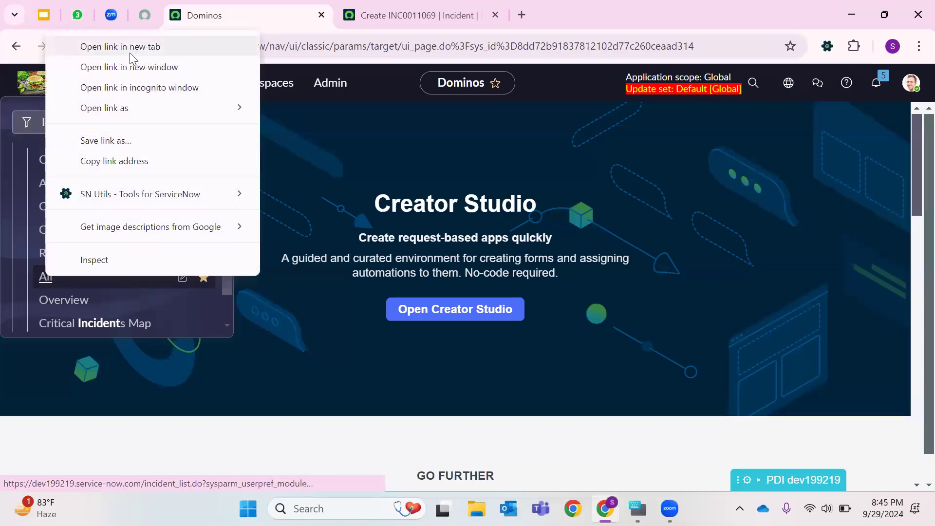
left_click(209, 60)
left_click(419, 23)
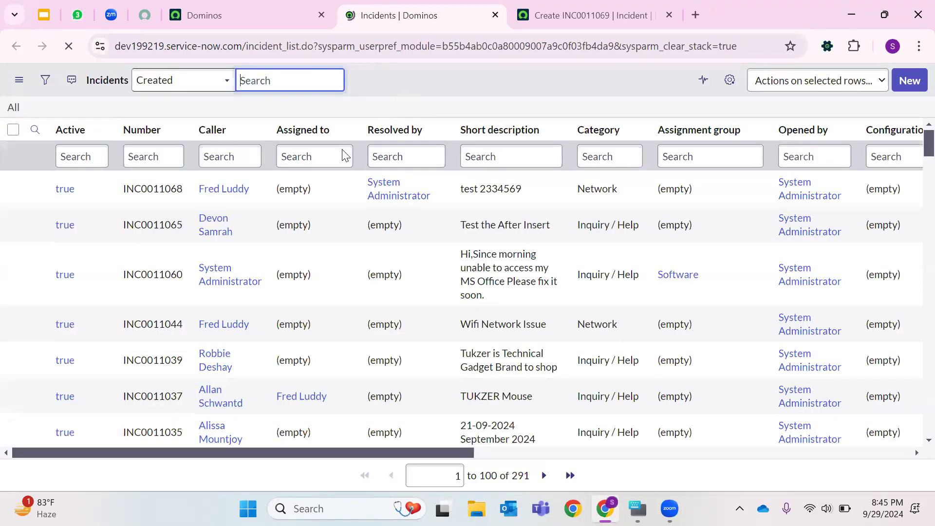
- Scroll through the incident list and check its total record count
scroll(365, 343, "down", 3)
scroll(364, 343, "down", 3)
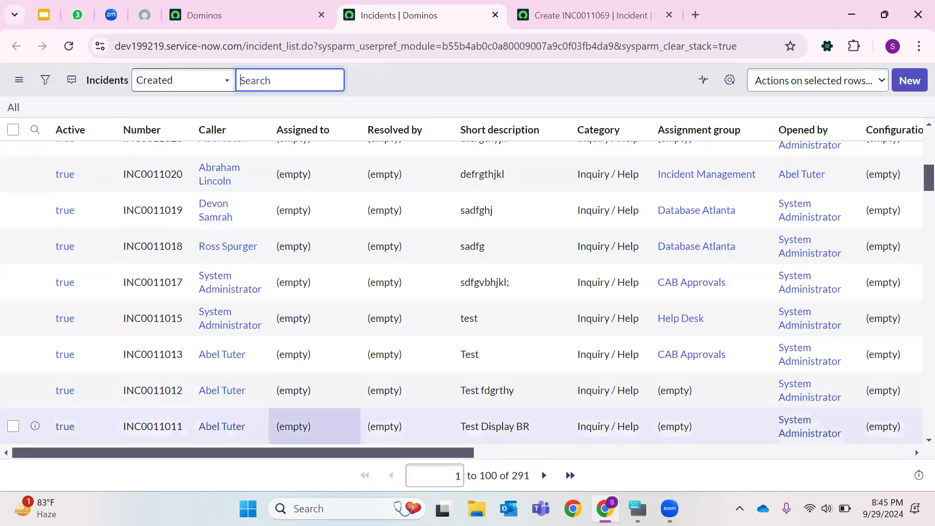
double_click(520, 476)
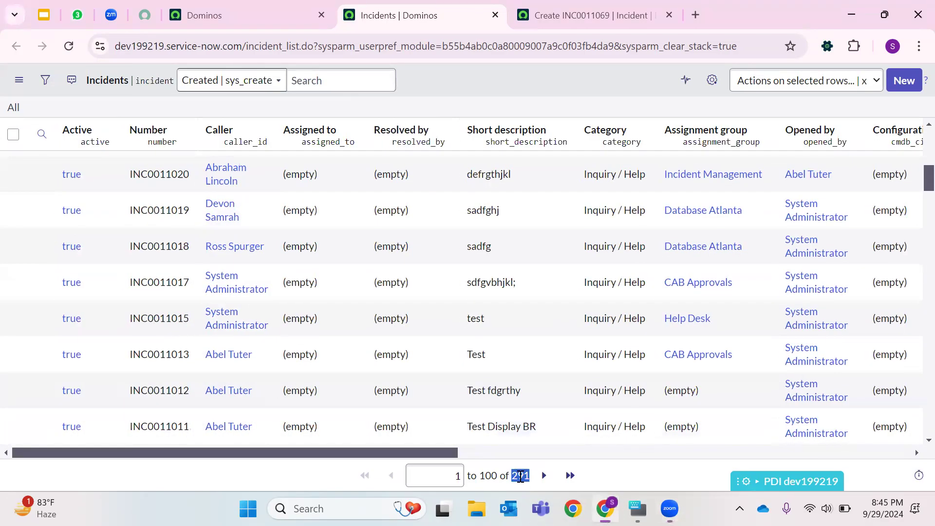
scroll(249, 273, "up", 6)
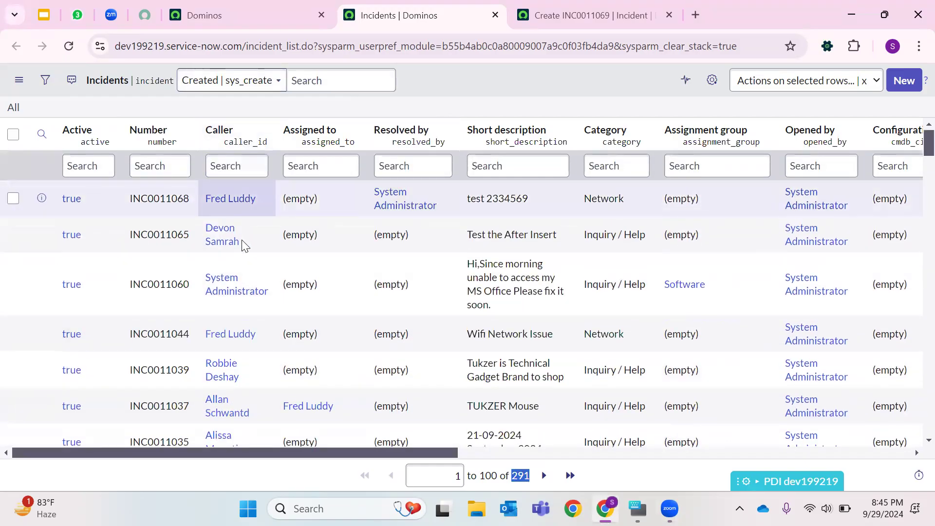
- Filter the incident list to callers containing Abel, review the matches, and remove the filter
left_click(240, 165)
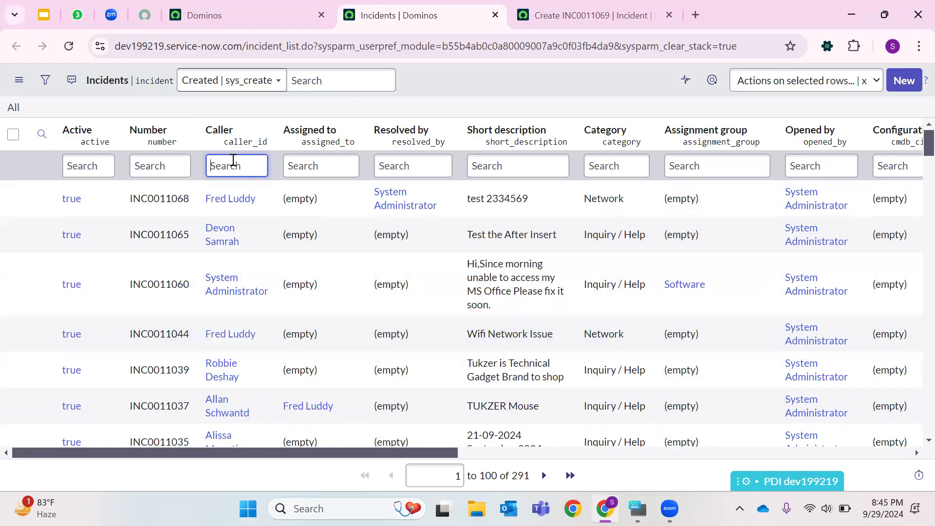
type("*Abel")
key("Return")
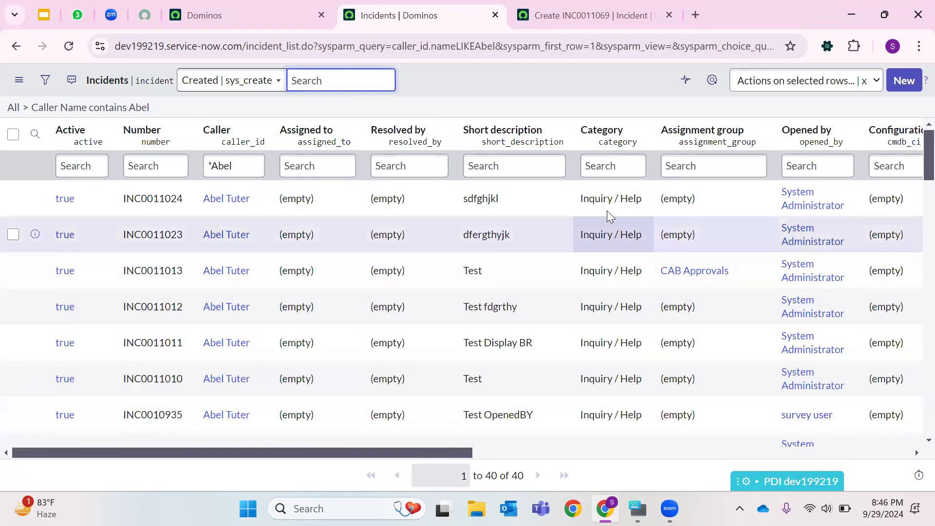
scroll(616, 271, "down", 8)
scroll(615, 289, "down", 4)
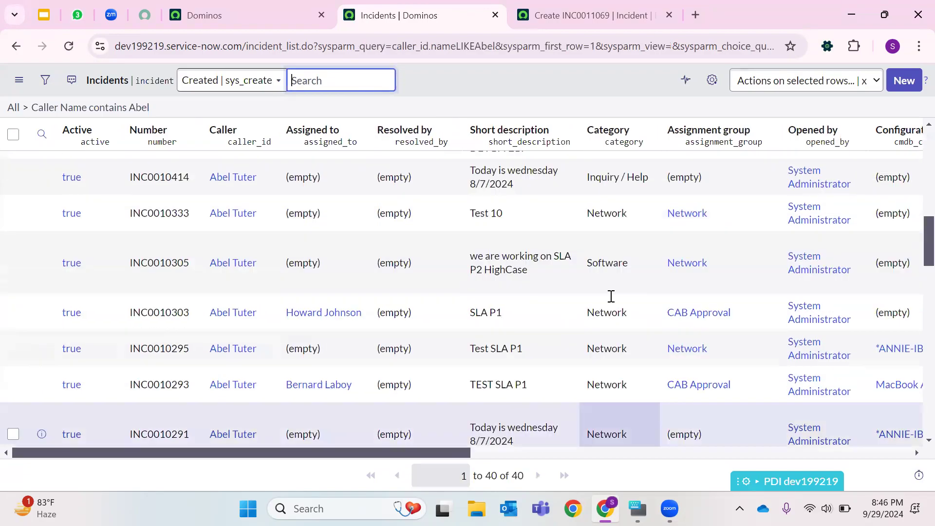
scroll(612, 295, "up", 12)
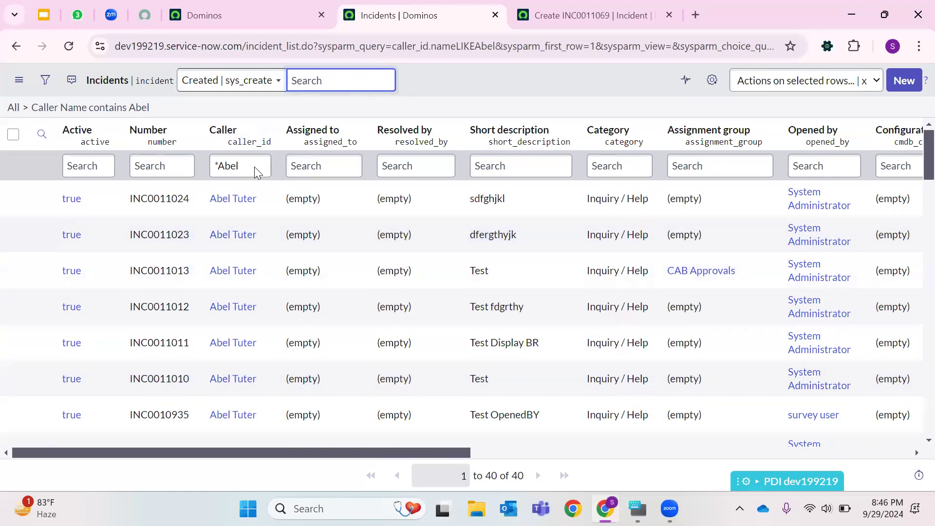
left_click(25, 108)
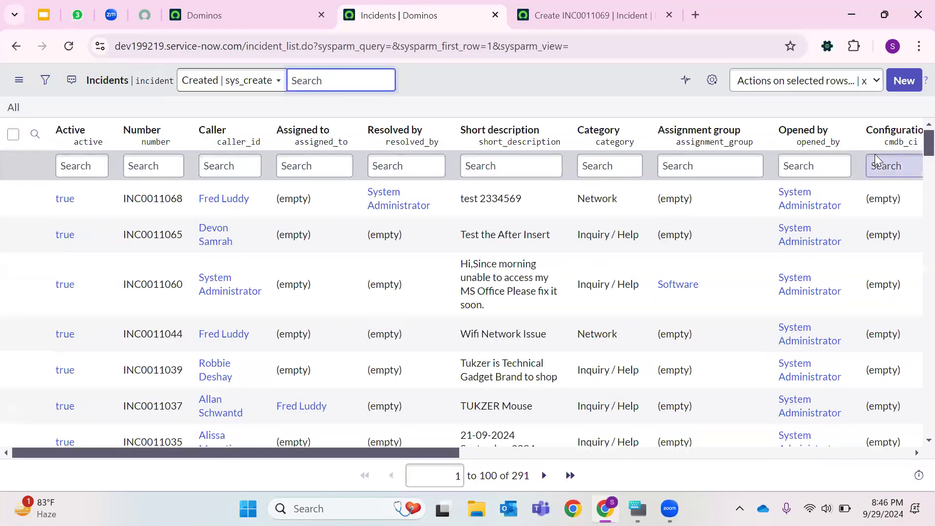
- Change incident INC0011068's short description inline in the list to "logitech Mouse"
left_click(899, 84)
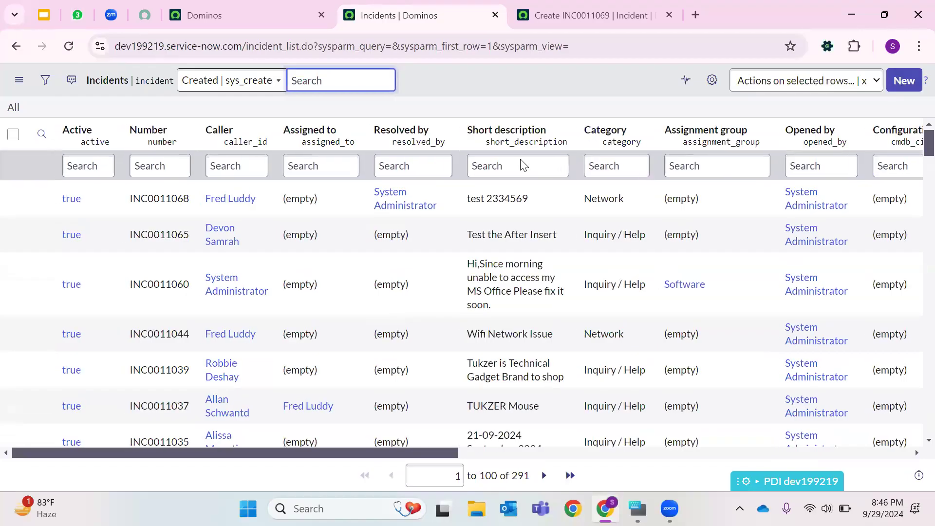
double_click(551, 208)
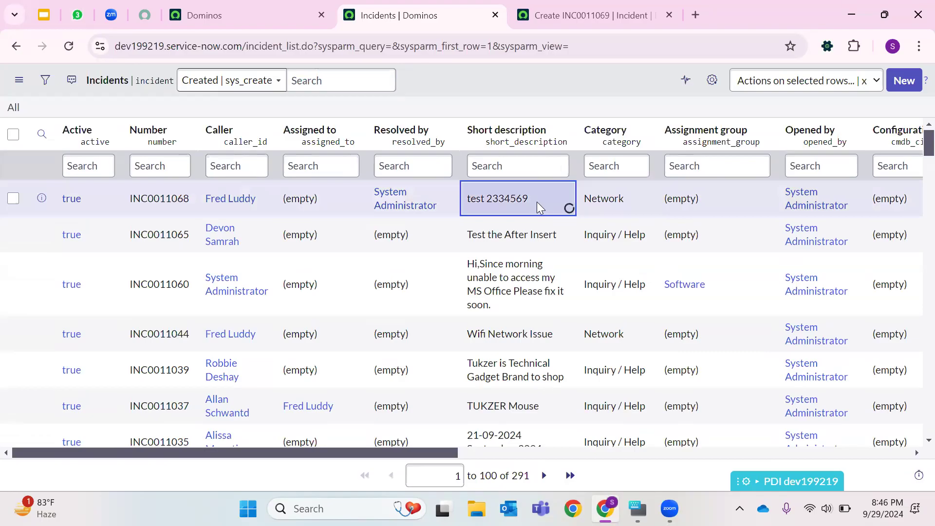
key("BackSpace")
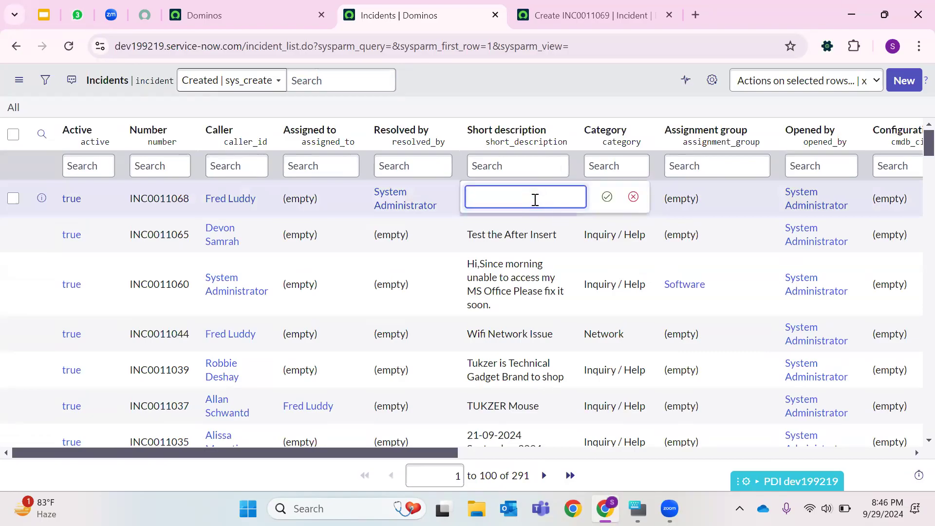
type("logit")
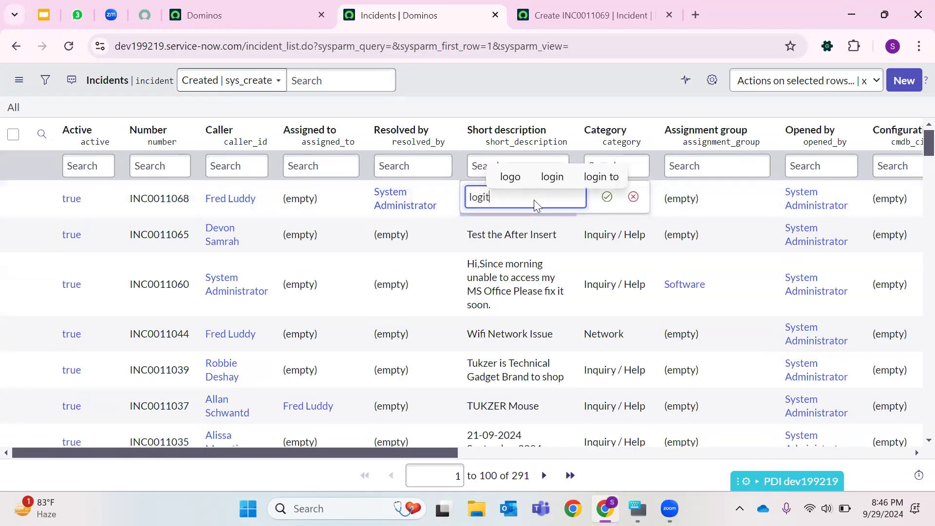
type("ech Mosue")
key("BackSpace")
key("BackSpace")
key("BackSpace")
type("use")
key("Return")
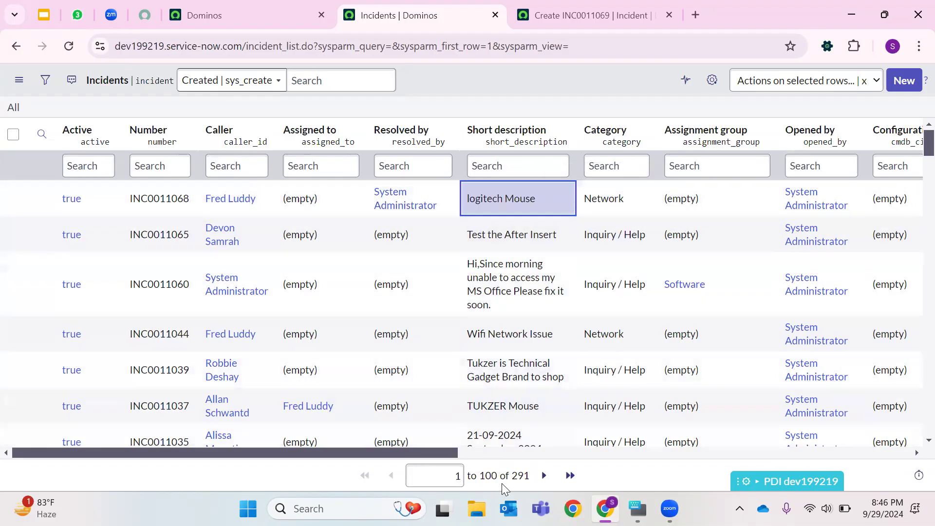
- Filter the incident list to records created today and review the matching row
double_click(522, 479)
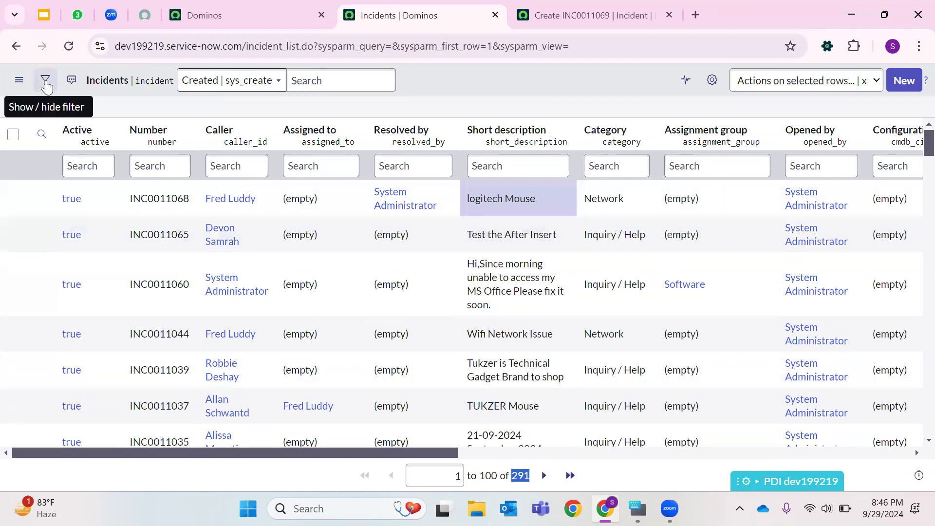
left_click(45, 82)
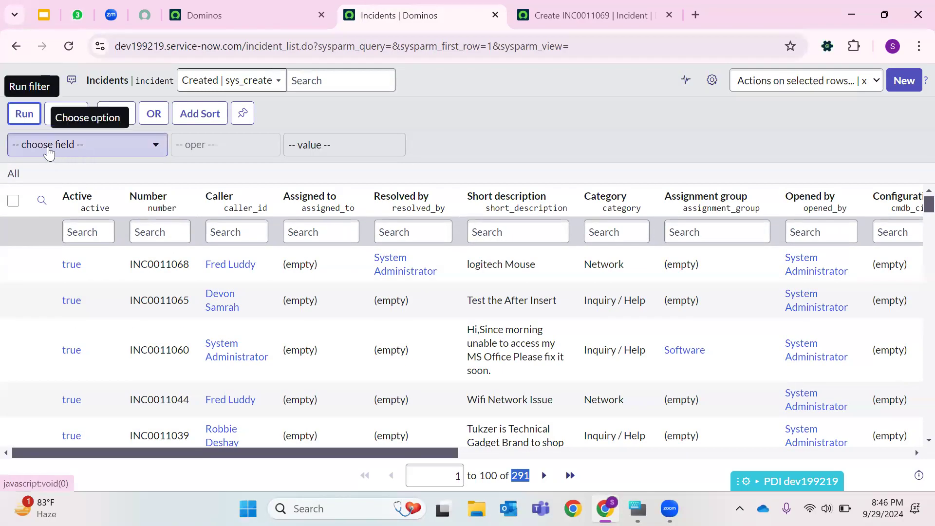
left_click(48, 146)
type("cre")
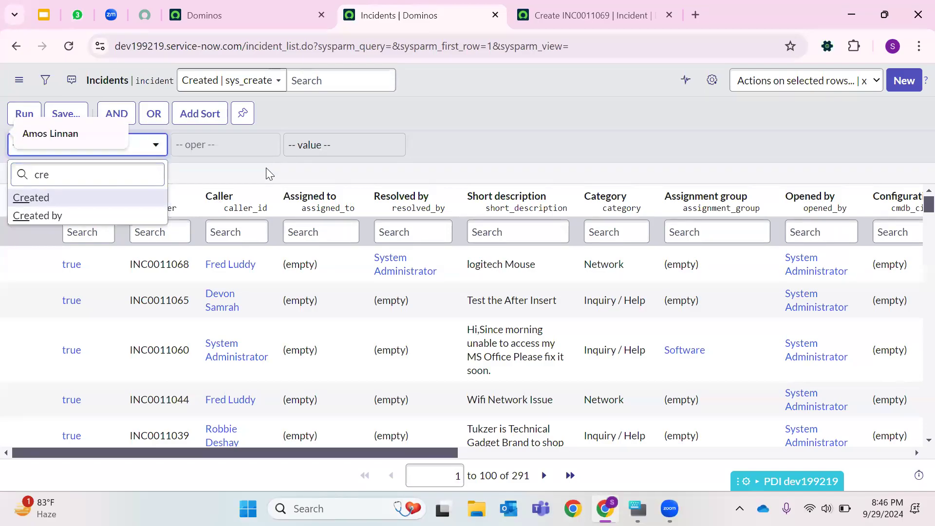
key("Return")
left_click(24, 114)
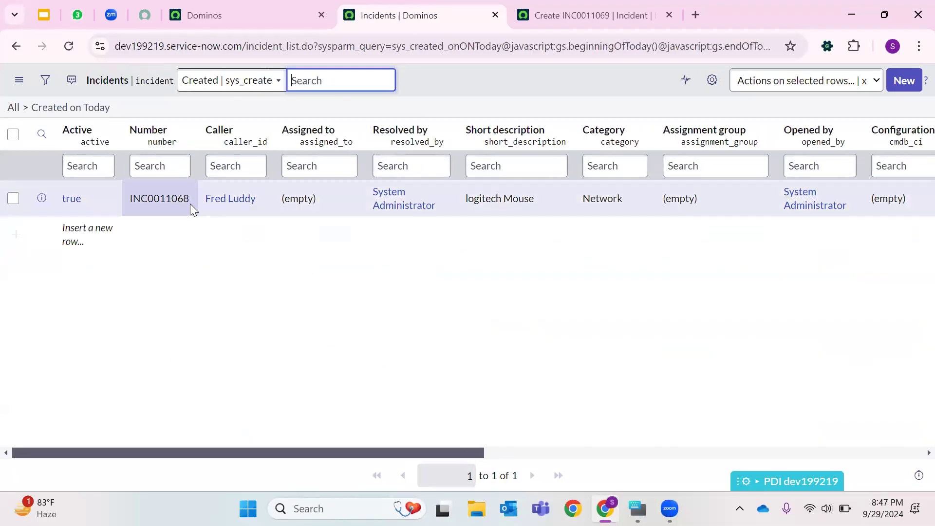
left_click_drag(268, 203, 206, 207)
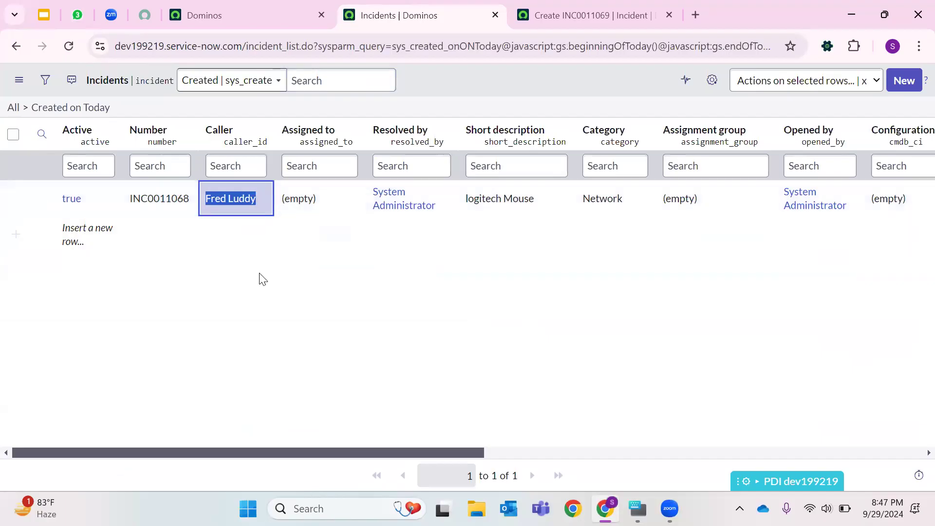
left_click_drag(443, 208, 354, 189)
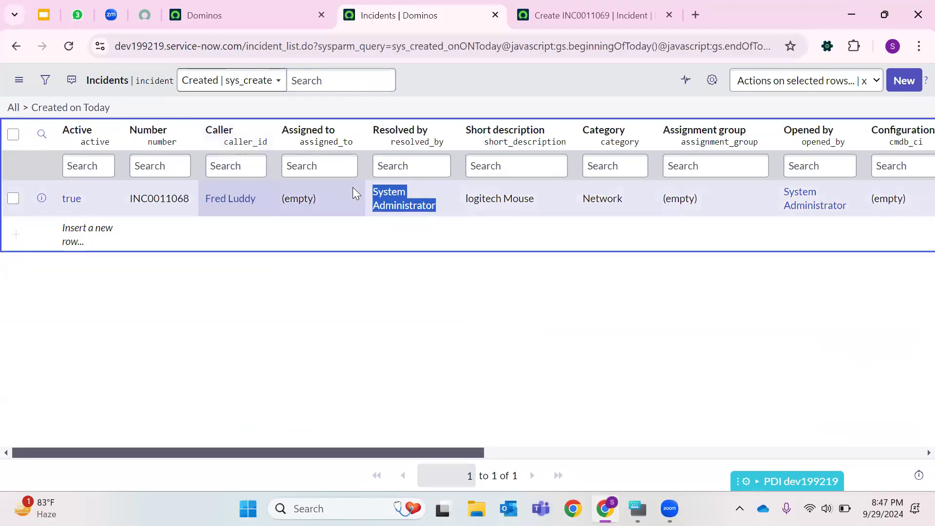
- Open the logged-in user's profile from the user menu in the Dominos tab
left_click(251, 15)
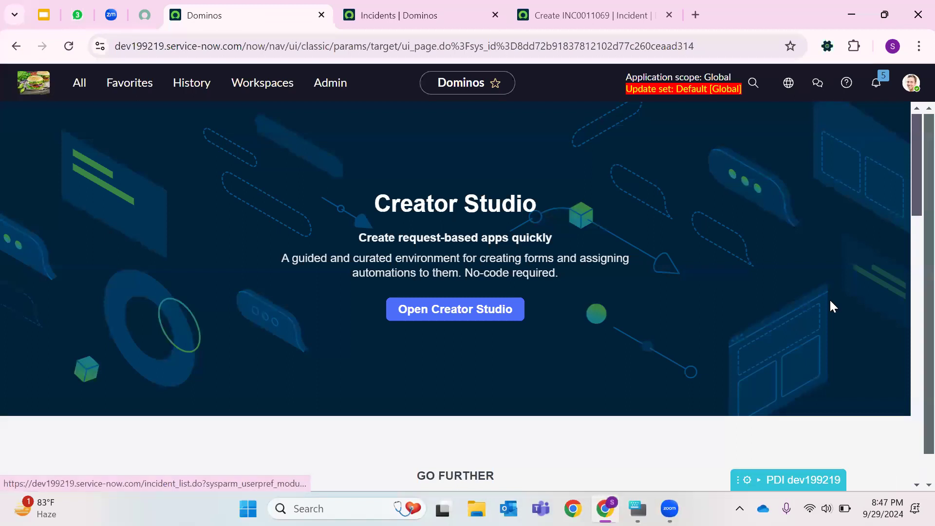
left_click(911, 82)
left_click_drag(800, 124, 914, 126)
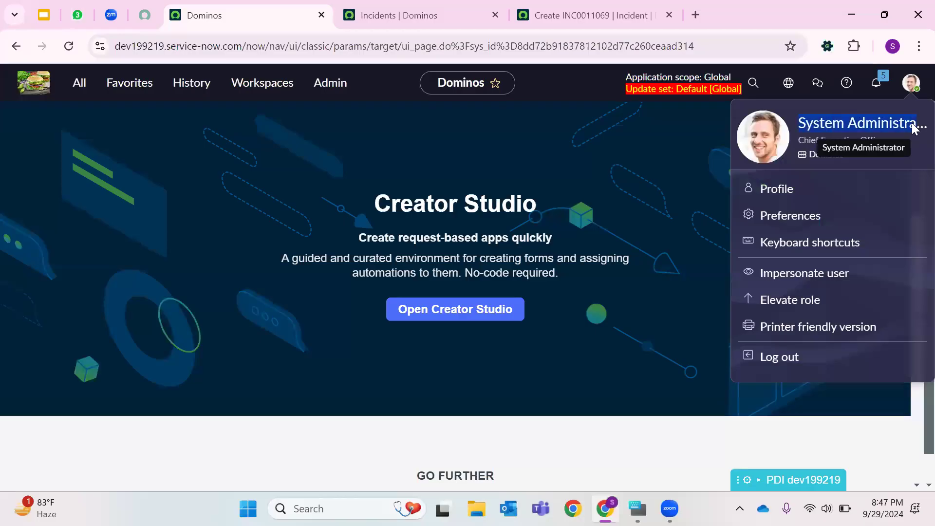
left_click(780, 190)
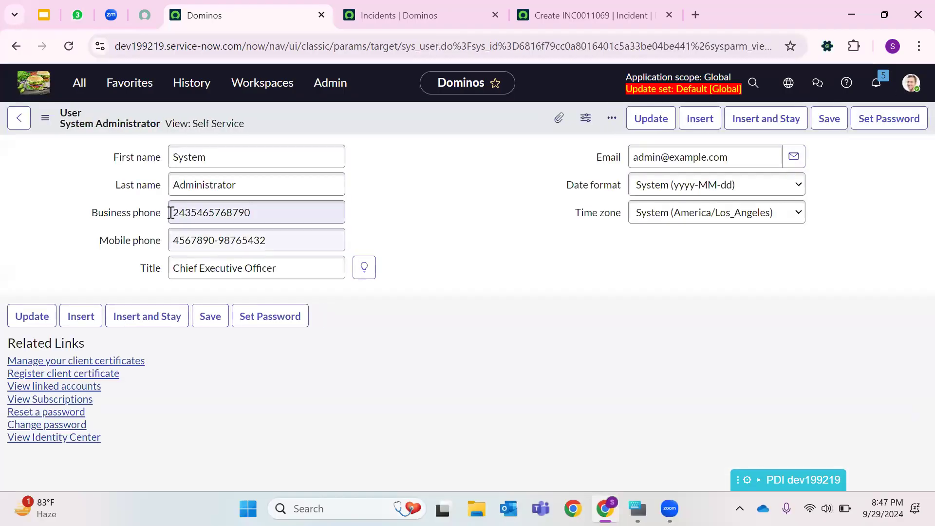
- Switch the System Administrator user form to the Default view
left_click(228, 157)
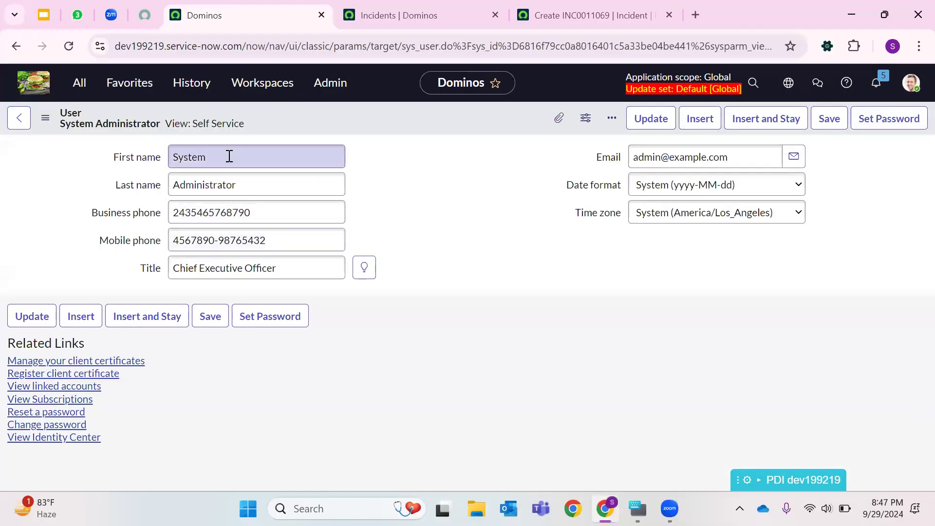
double_click(286, 160)
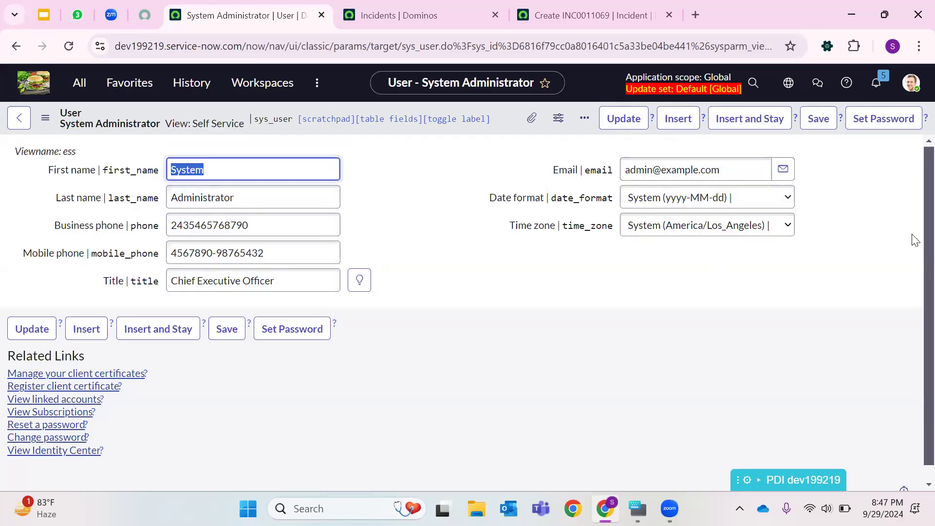
left_click(45, 122)
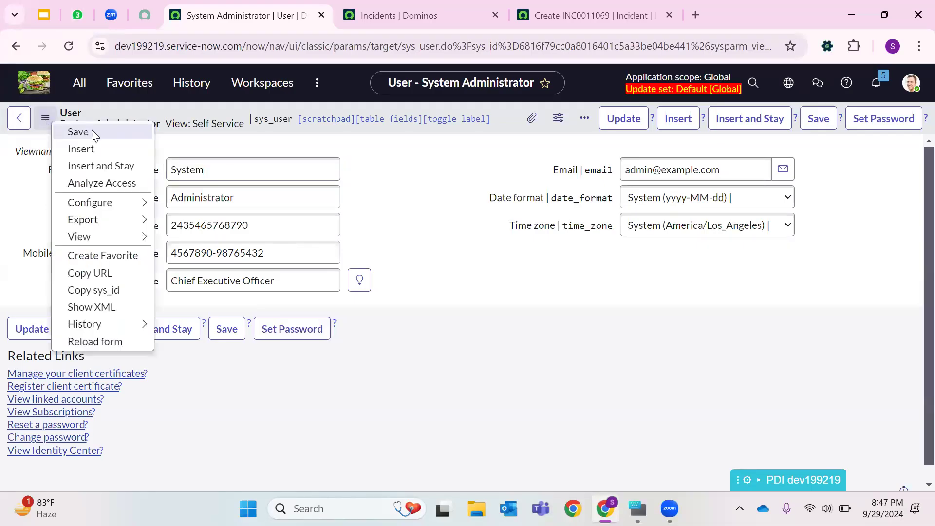
mouse_move(98, 236)
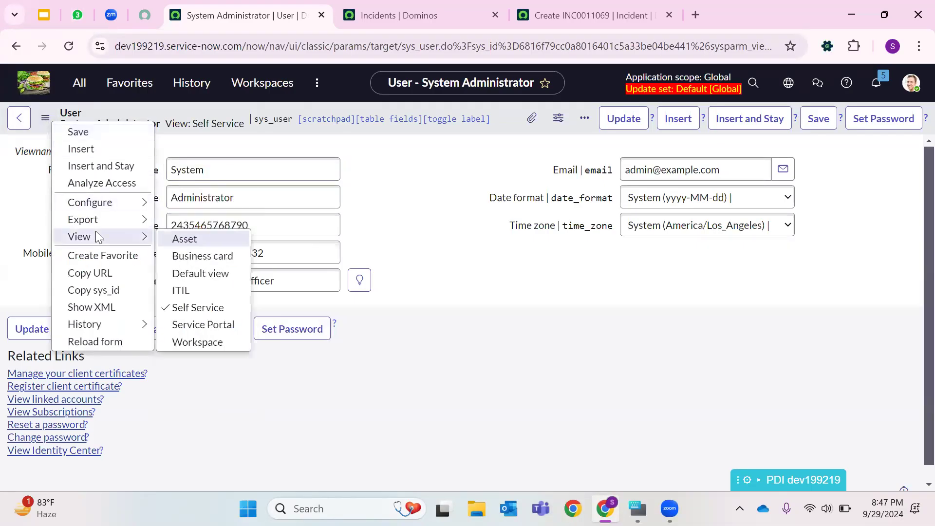
left_click(195, 273)
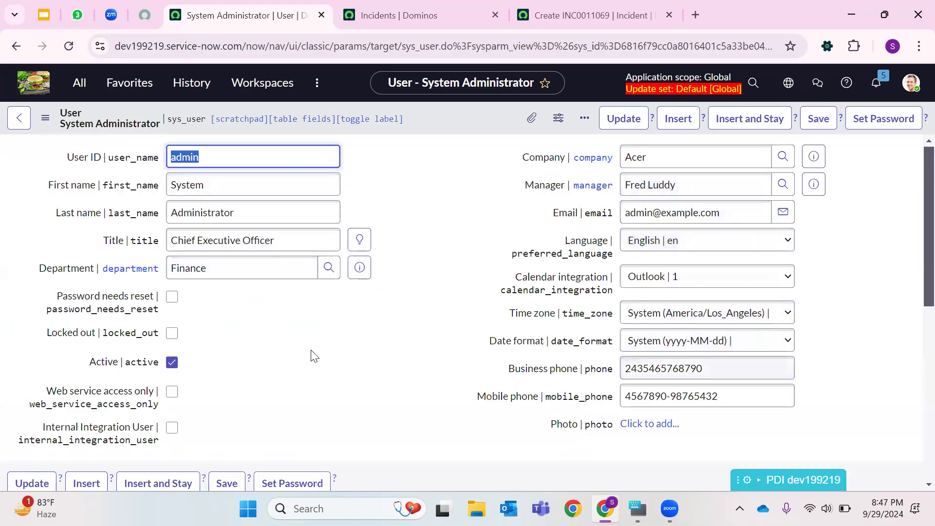
- Review the user's Roles and Groups related lists
scroll(449, 339, "down", 7)
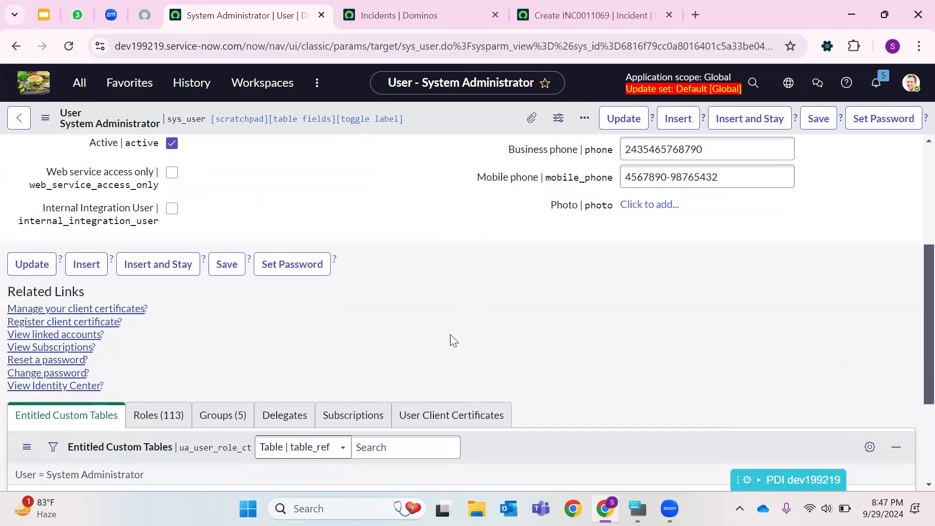
left_click(181, 271)
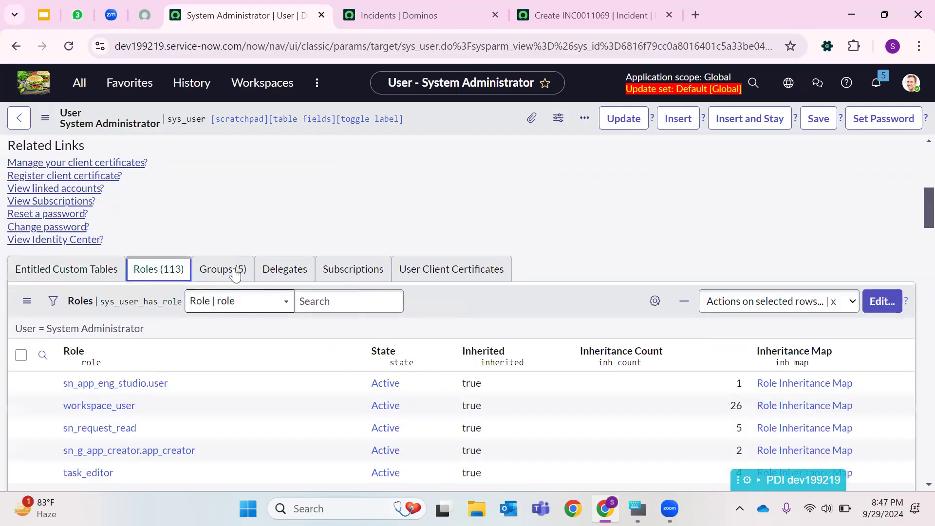
left_click(233, 269)
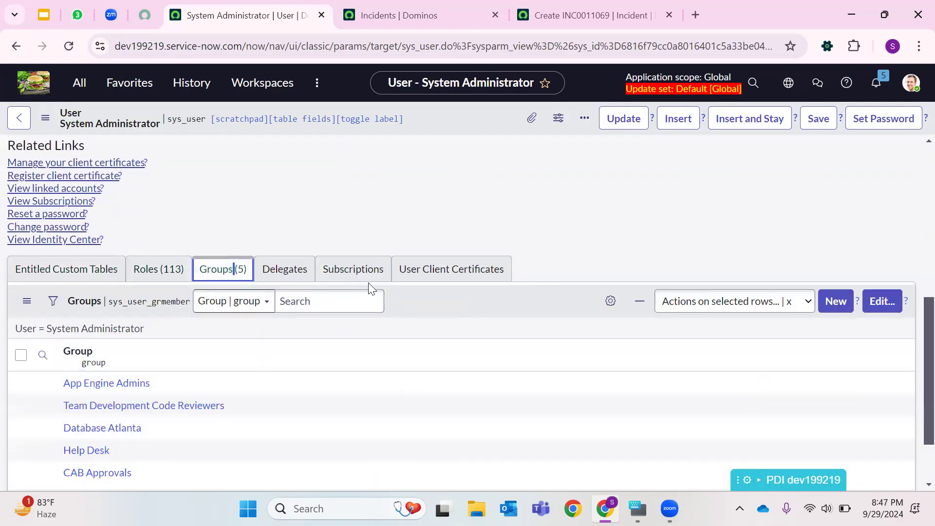
scroll(455, 268, "up", 10)
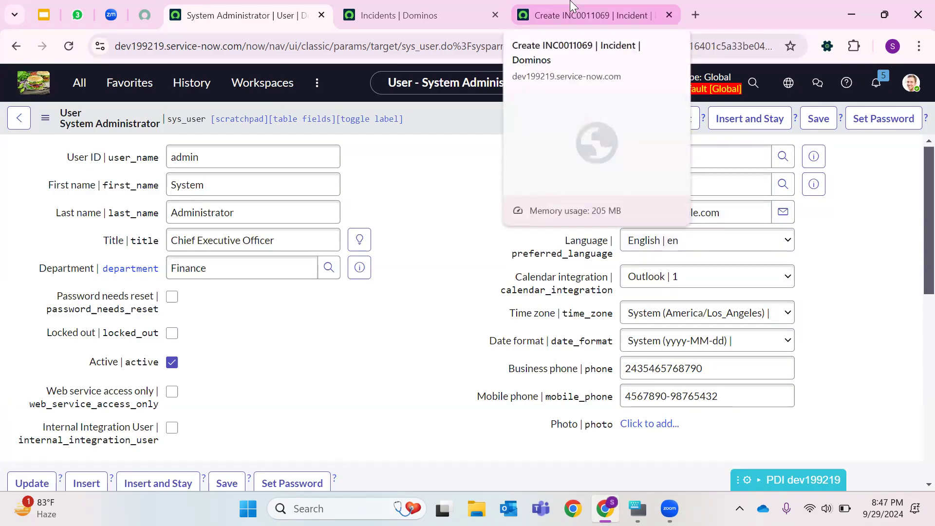
left_click(607, 10)
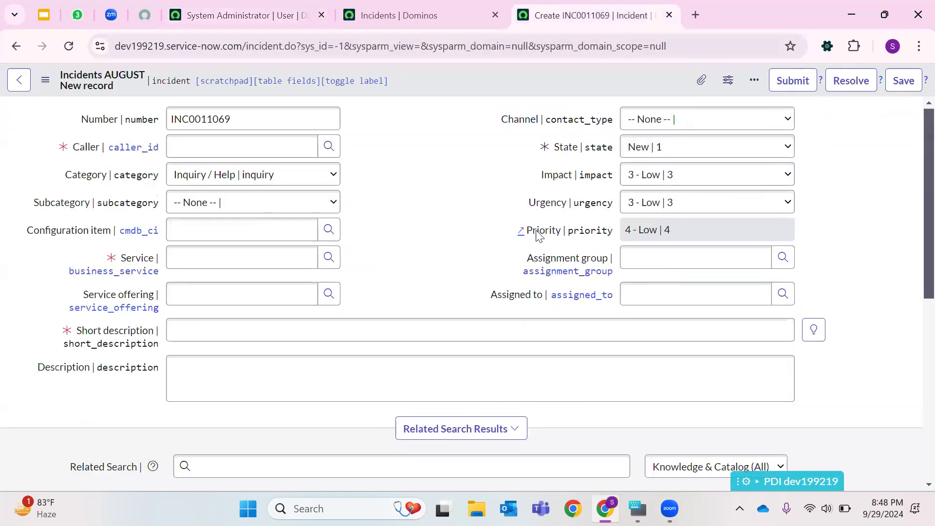
left_click(401, 11)
left_click(282, 5)
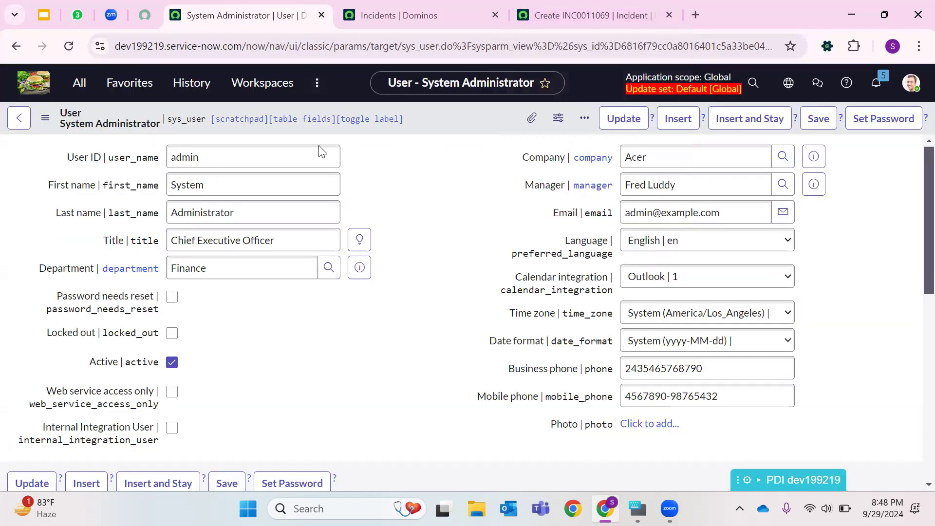
double_click(188, 159)
left_click(187, 198)
double_click(193, 190)
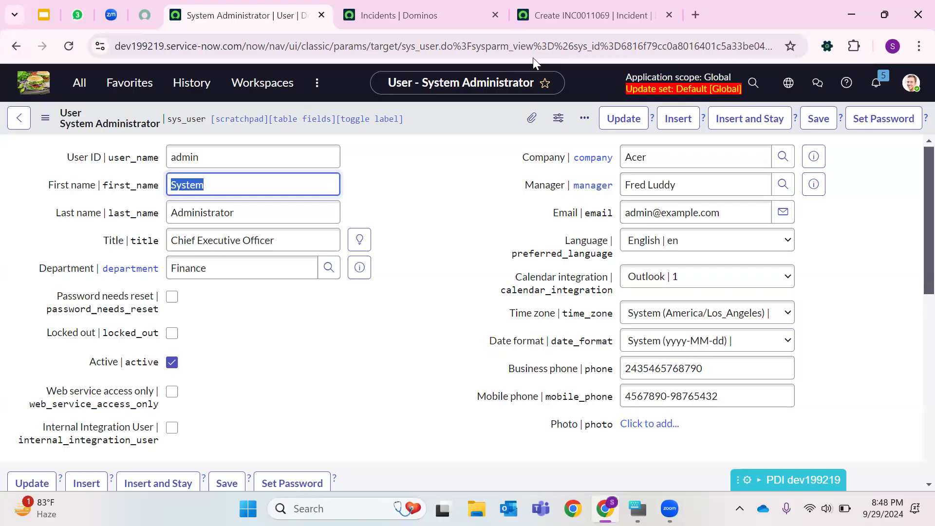
- Try the new incident's State options On Hold and Resolved, then set State to -- None --
left_click(593, 15)
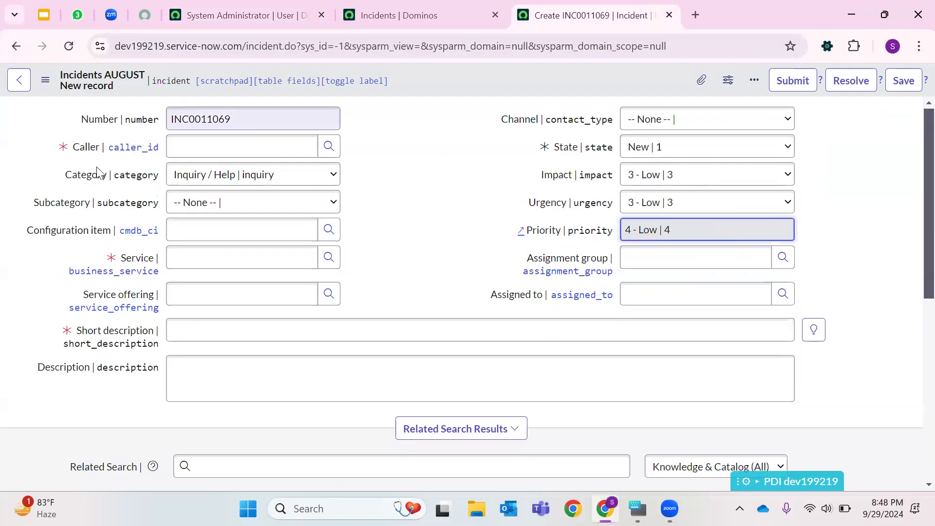
left_click(659, 145)
left_click(649, 222)
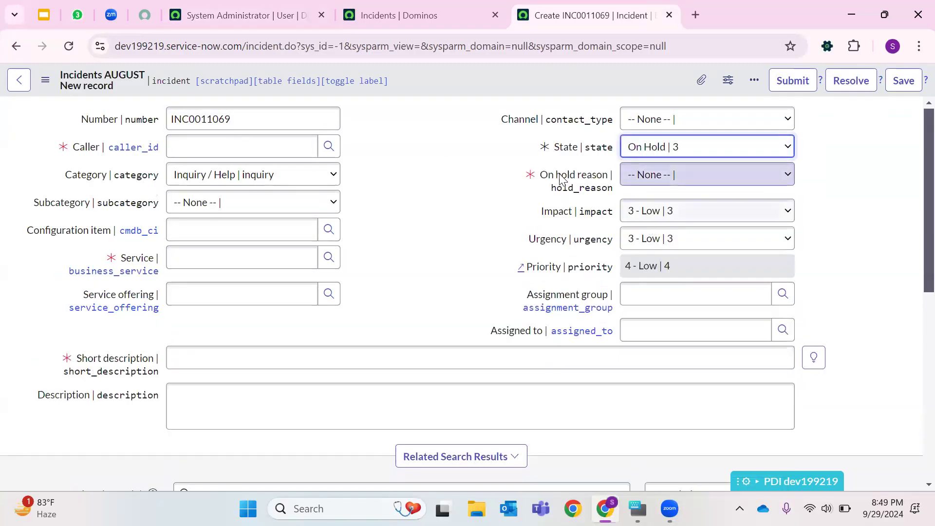
left_click_drag(541, 176, 609, 187)
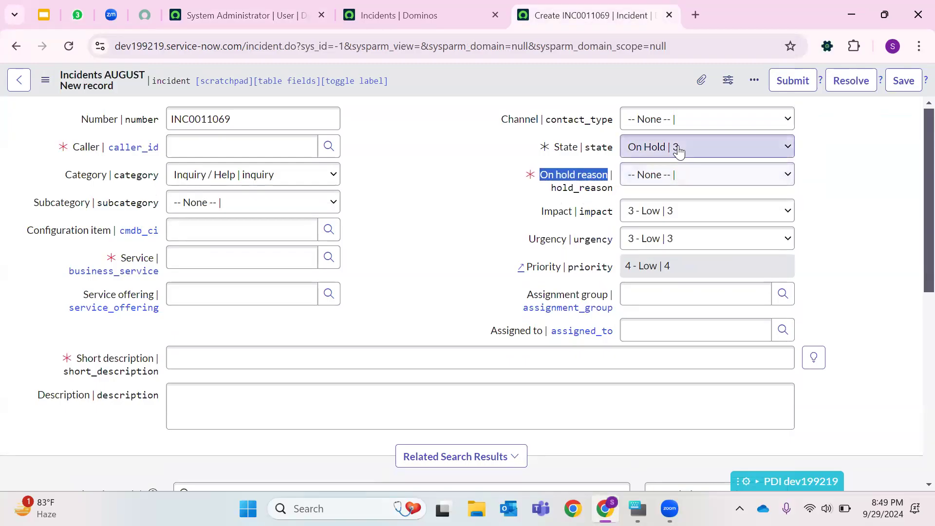
left_click(678, 148)
left_click(653, 240)
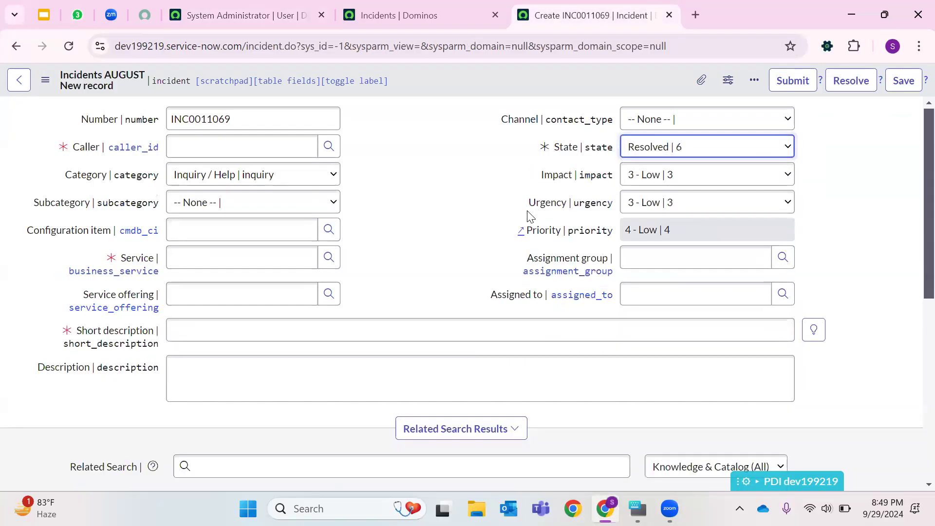
left_click(665, 147)
left_click(648, 186)
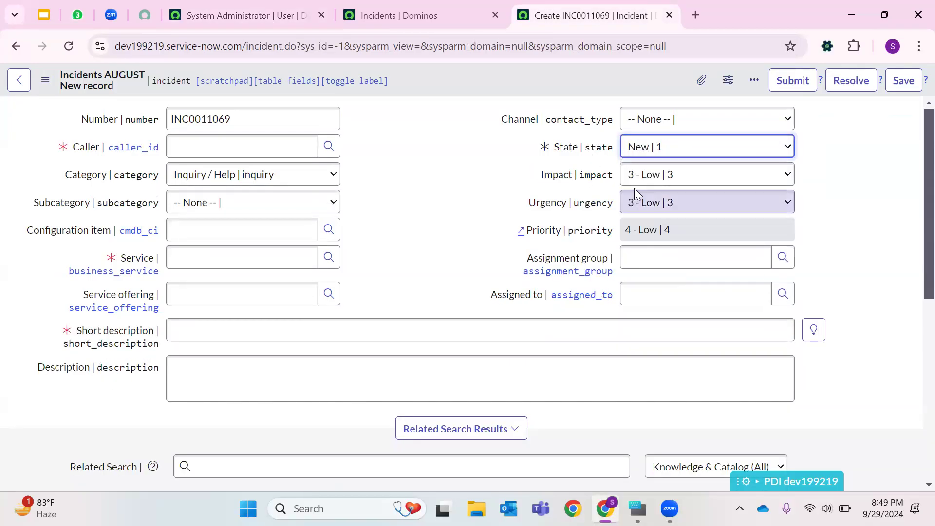
left_click(648, 147)
left_click(649, 219)
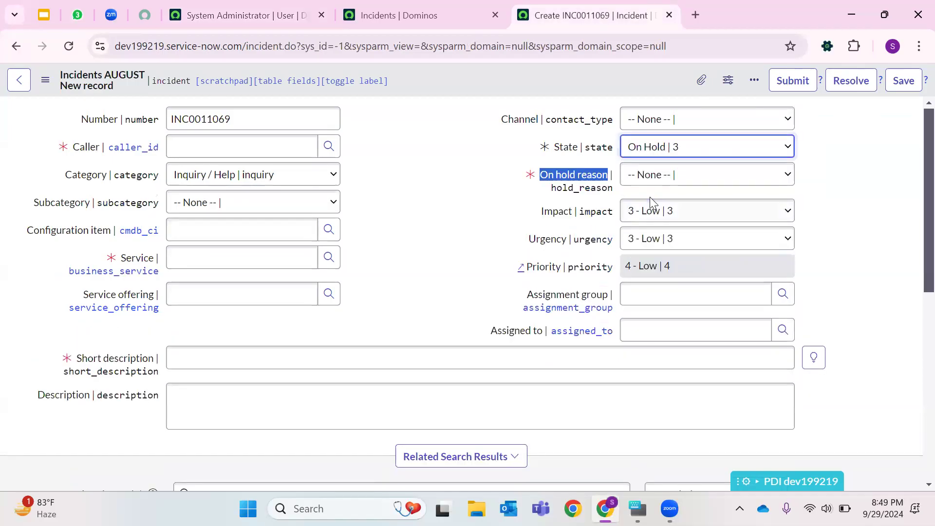
left_click(654, 147)
left_click(654, 167)
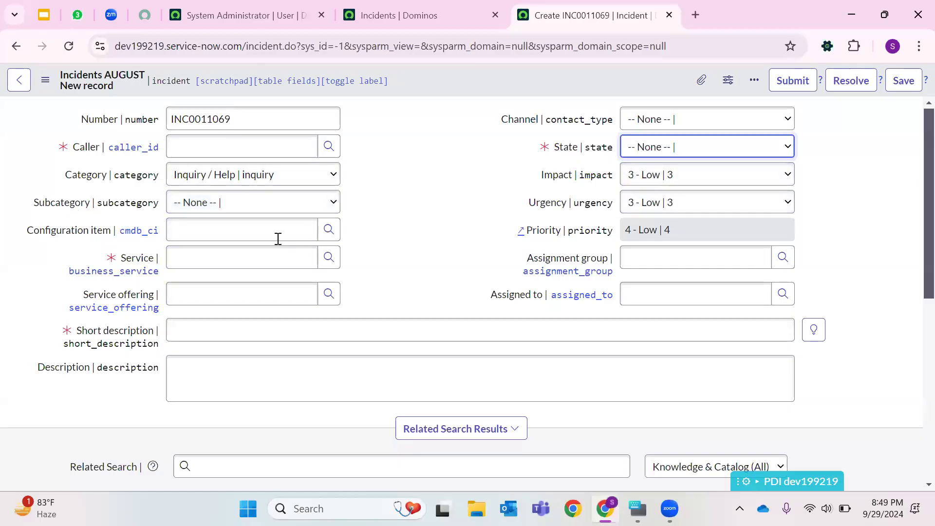
- Open the Service field's dictionary configuration, then reload the new incident form and leave without saving
right_click(139, 261)
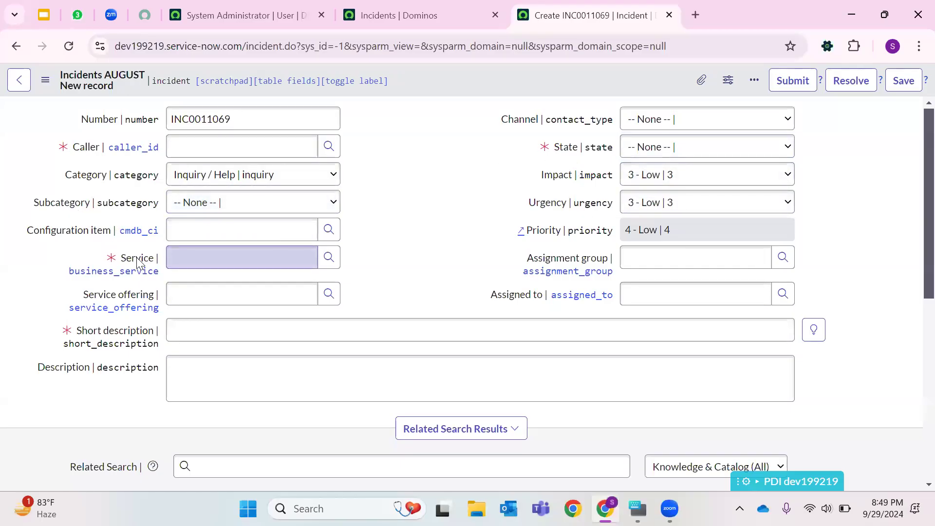
right_click(138, 264)
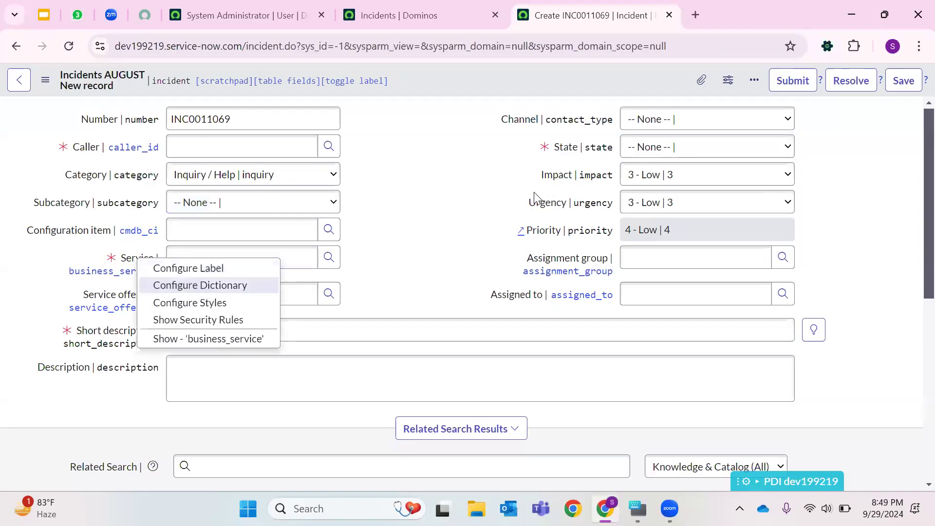
left_click(471, 213)
key("ctrl+r")
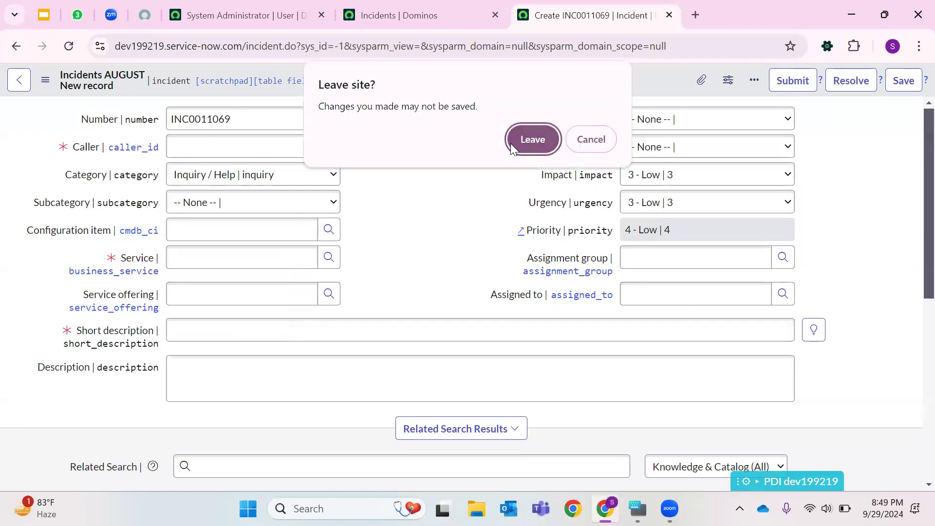
left_click(510, 143)
- Search the navigator for client script and open System Definition Client Scripts in a new tab
left_click(424, 17)
left_click(273, 16)
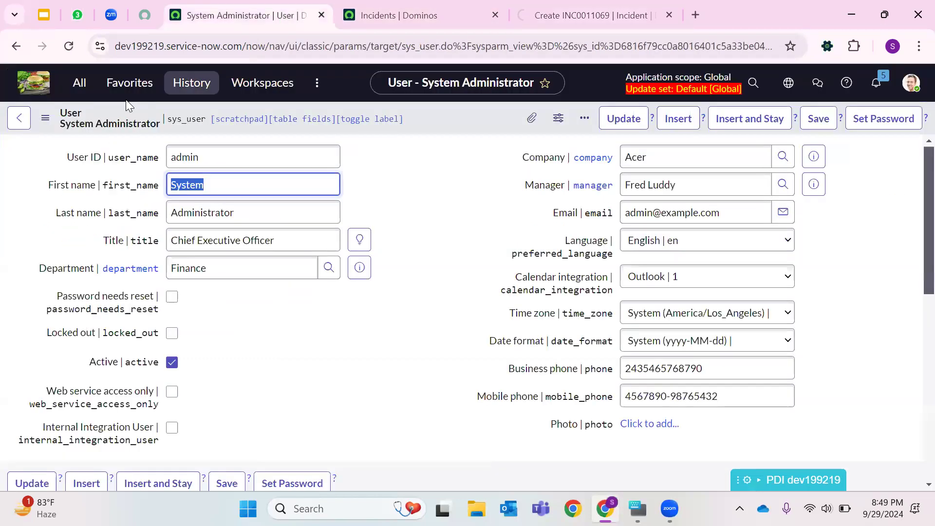
left_click(79, 82)
left_click(137, 124)
type("client script")
scroll(125, 230, "down", 2)
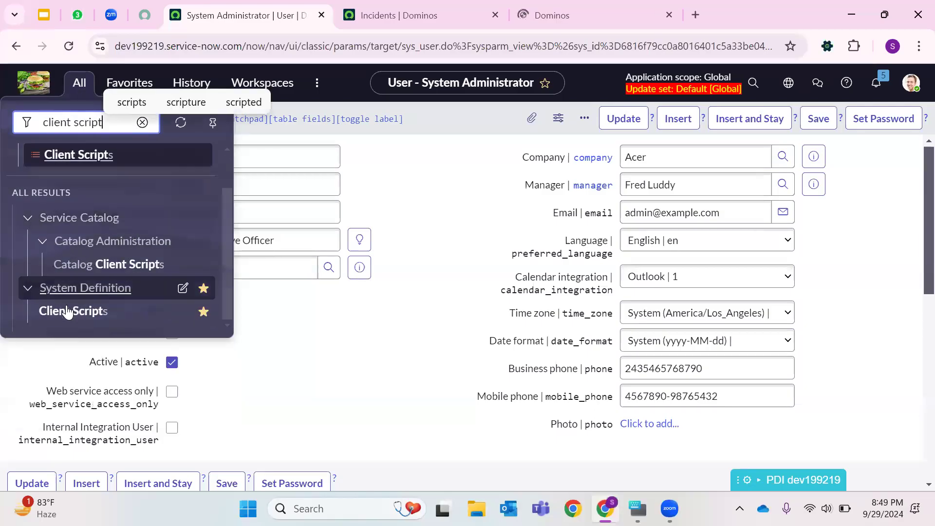
right_click(94, 310)
left_click(181, 79)
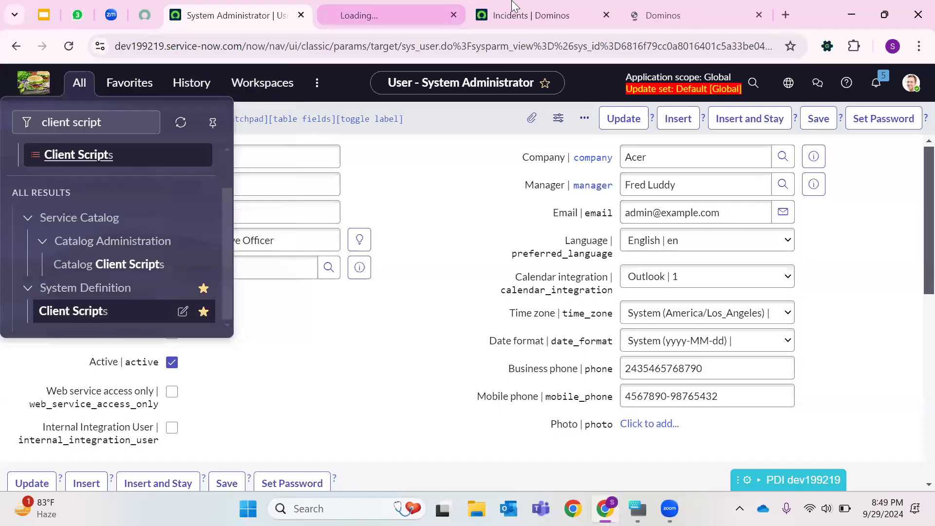
- Clear Mandatory on the Service field's dictionary entry and save it
left_click(513, 6)
left_click(672, 8)
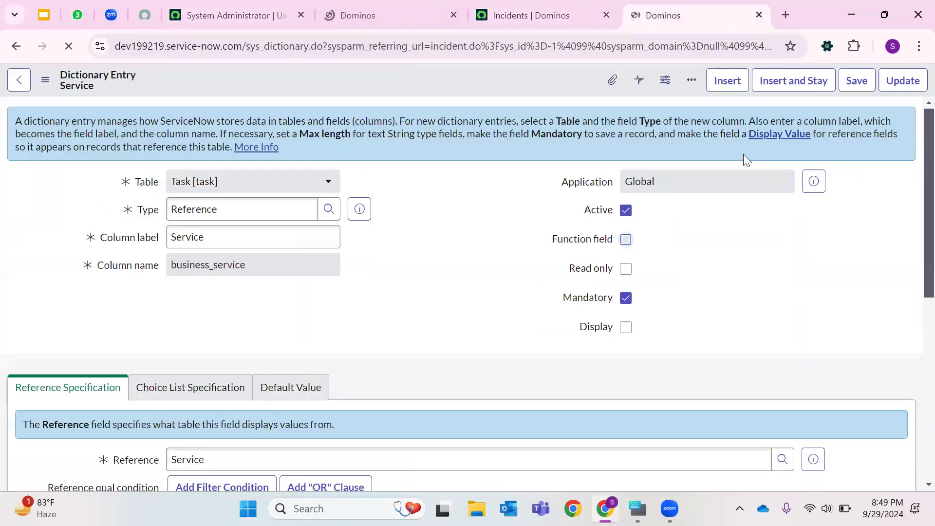
left_click(626, 299)
left_click(846, 81)
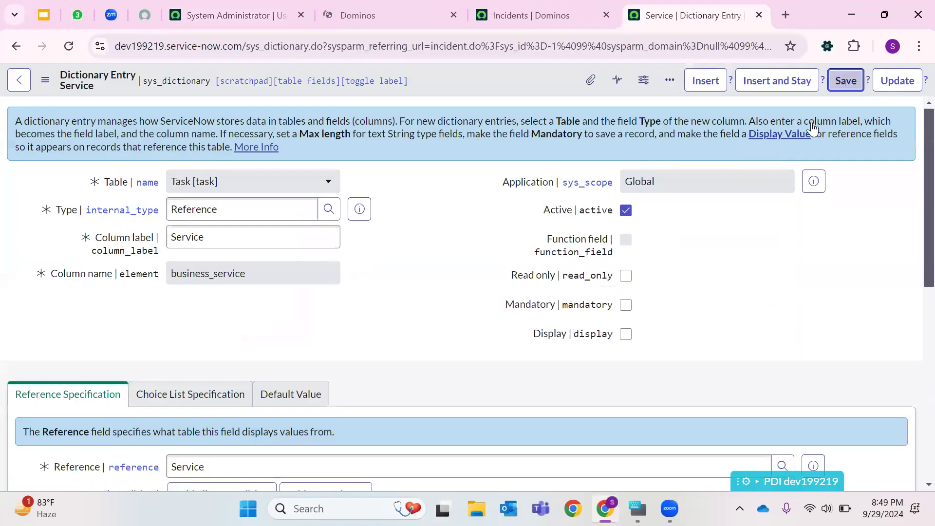
- Close the Client Scripts and dictionary tabs and start a new incident from the Incidents list
left_click(536, 15)
left_click(412, 20)
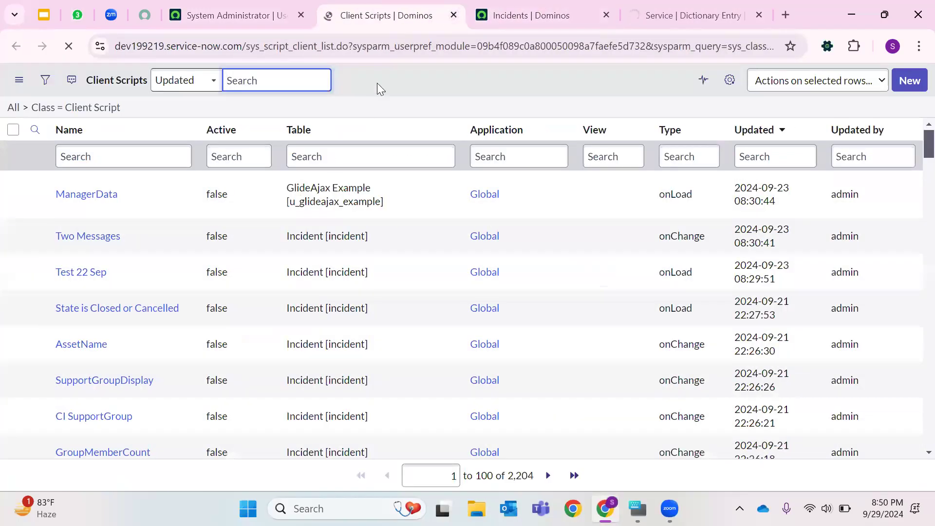
left_click(454, 18)
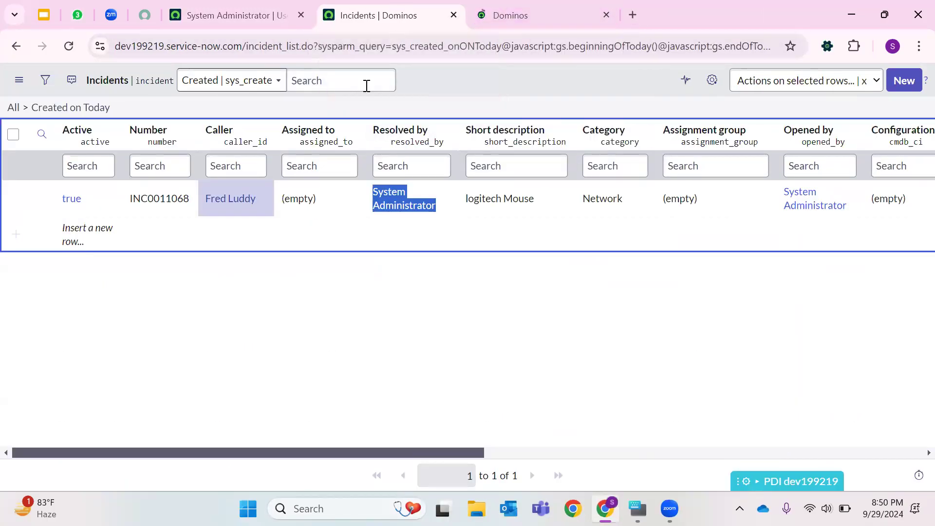
left_click(903, 81)
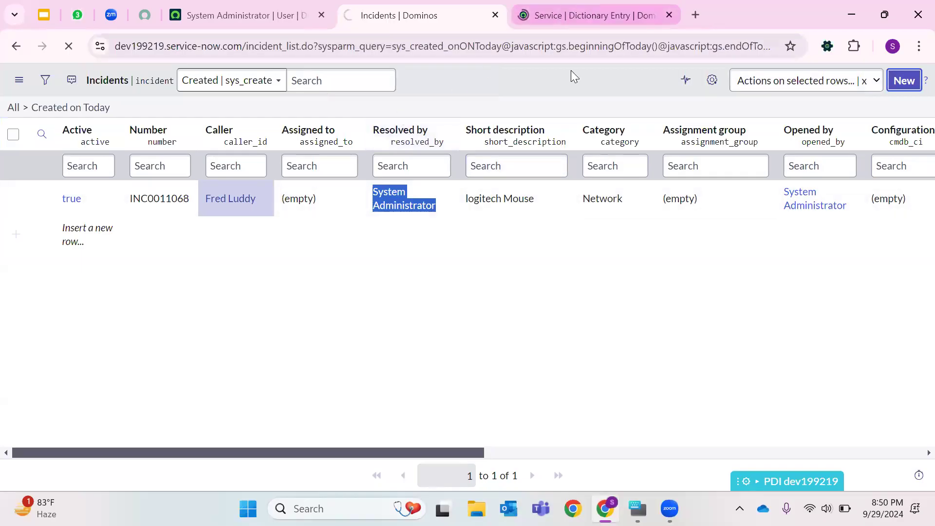
left_click(578, 17)
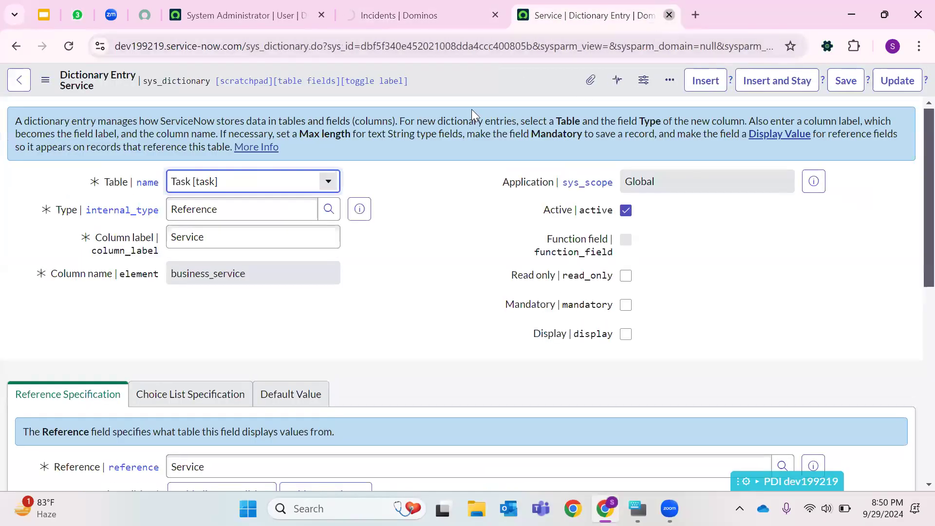
key("ctrl+w")
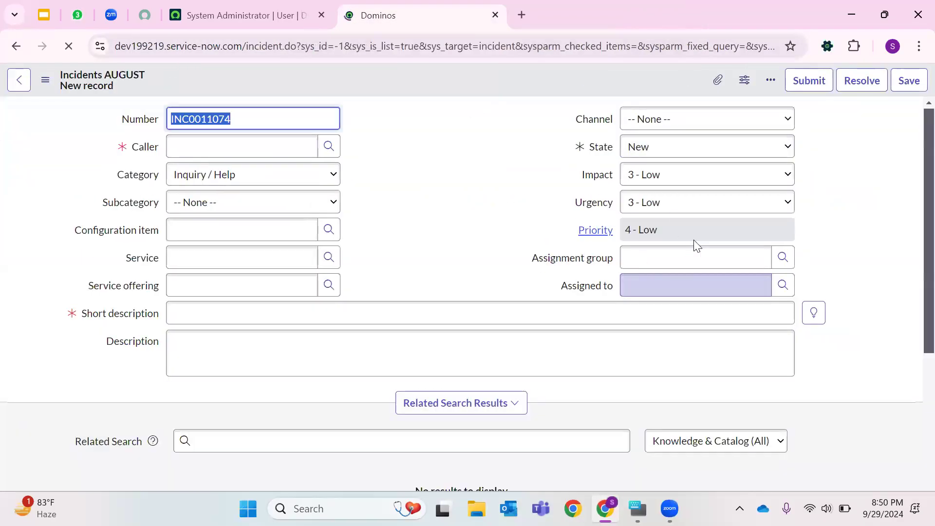
- Check the new incident's State options, then open the Urgency field's dictionary configuration
left_click(666, 148)
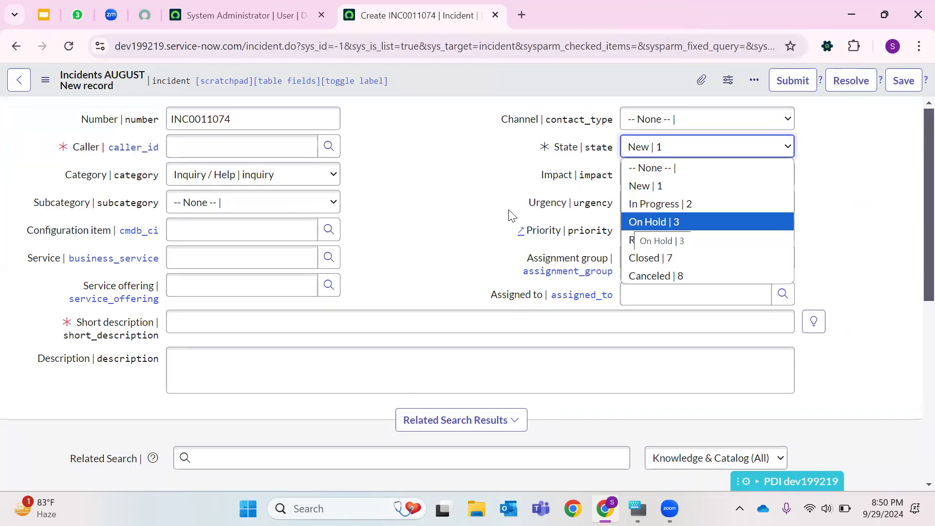
left_click(482, 220)
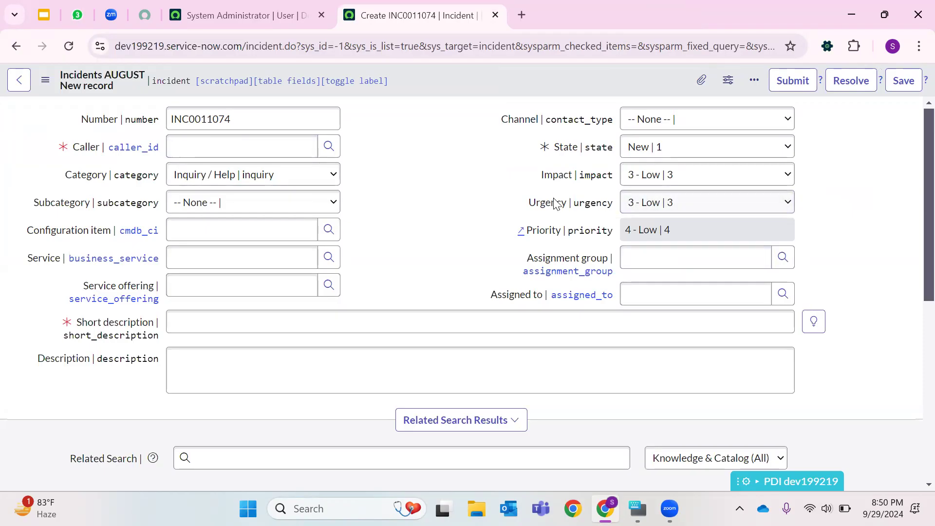
mouse_move(556, 207)
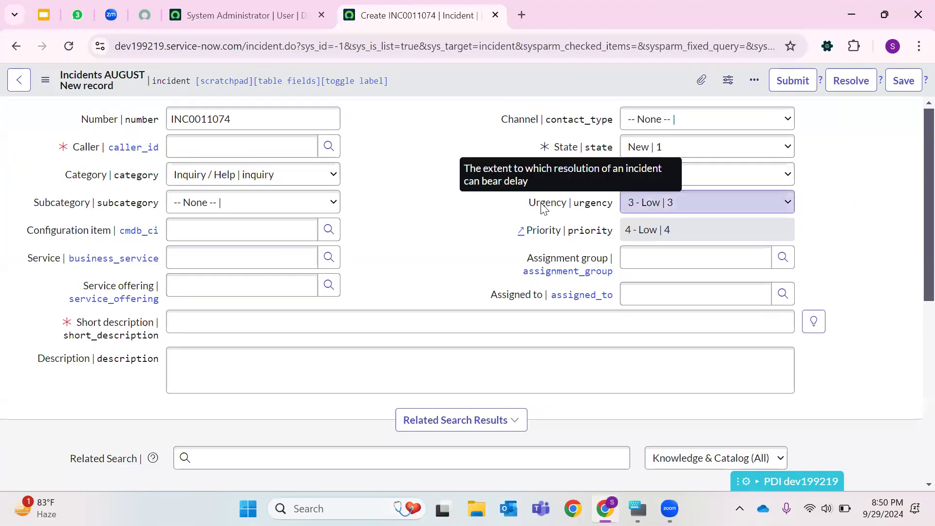
right_click(544, 209)
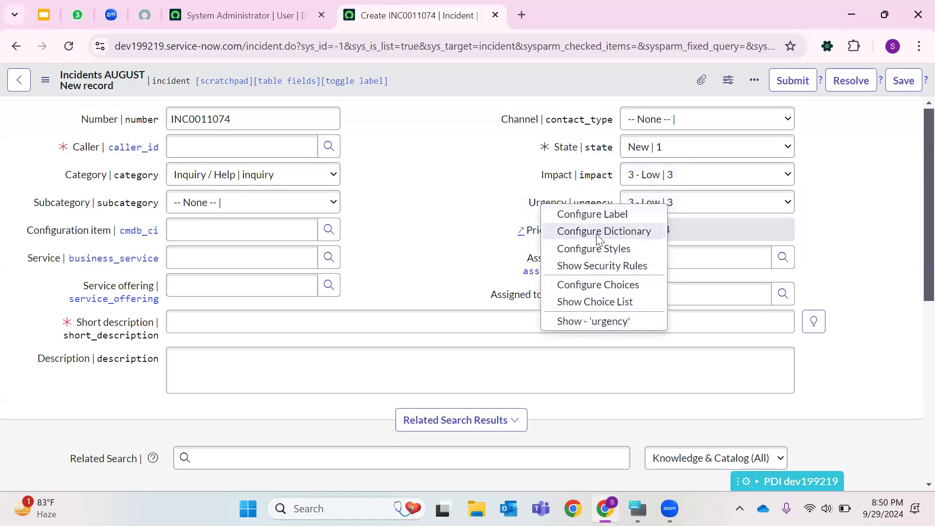
left_click(433, 221)
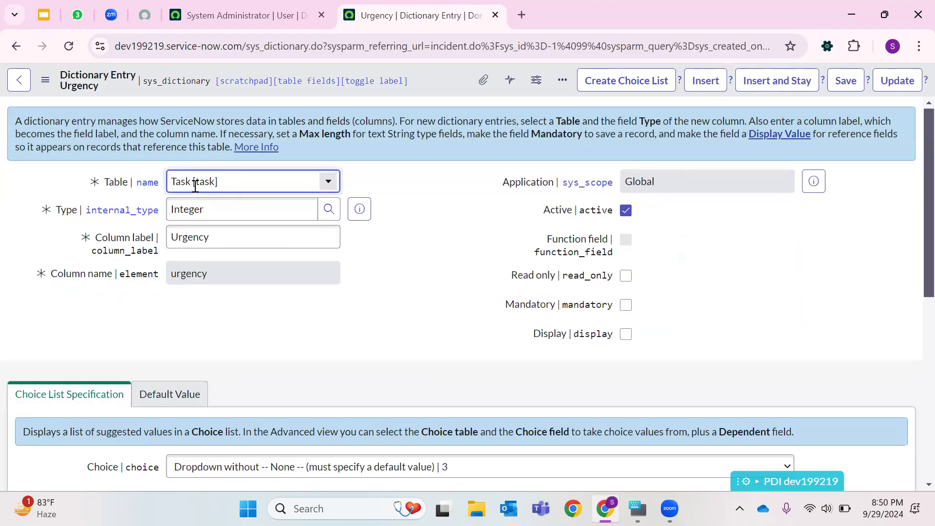
- Review the Urgency dictionary entry's fields and its Choices related list
left_click(194, 187)
left_click(380, 250)
left_click(427, 208)
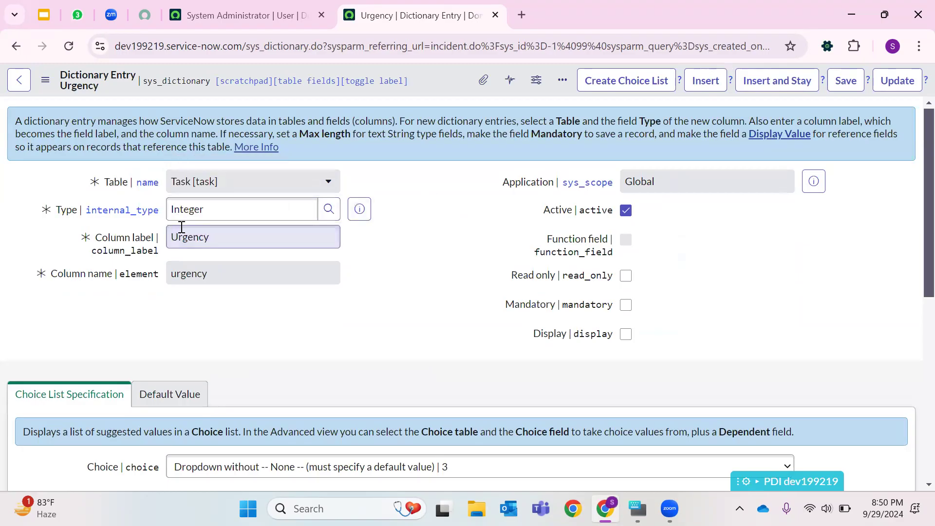
left_click(188, 211)
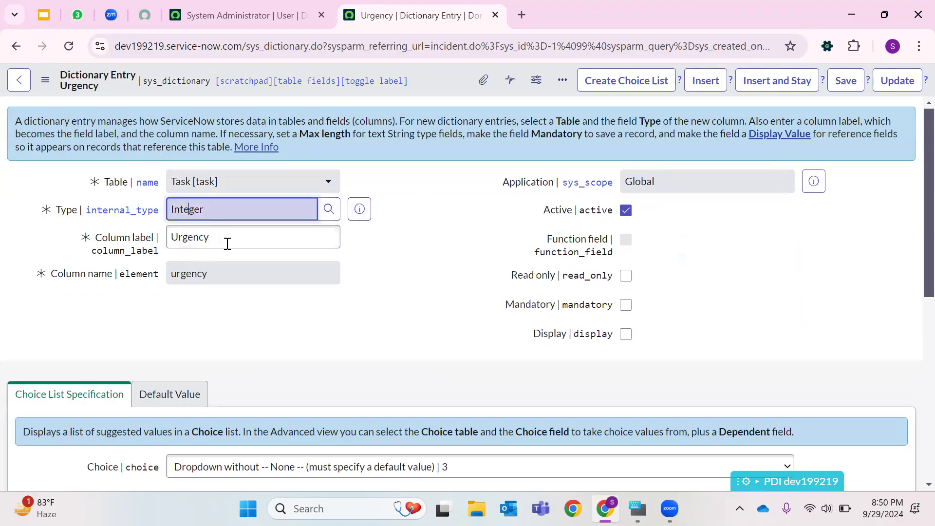
key("ctrl+a")
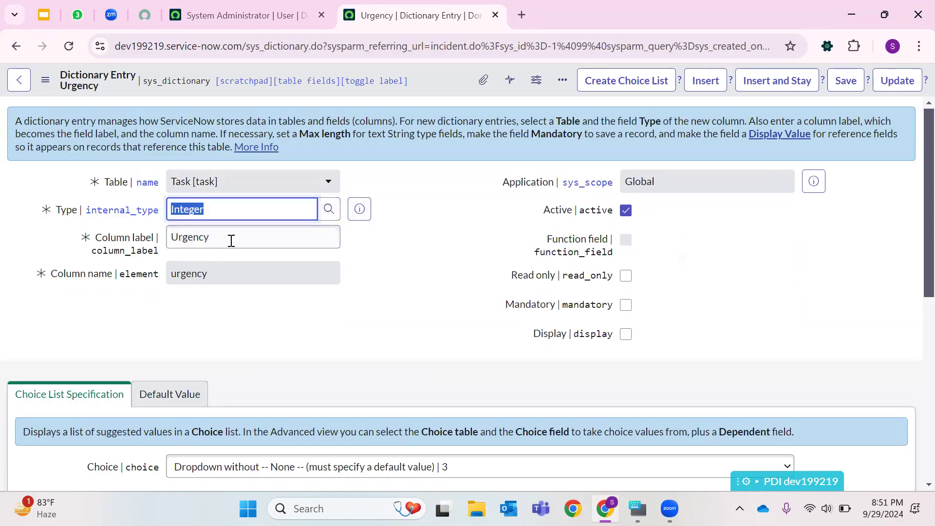
scroll(230, 241, "down", 8)
left_click(141, 232)
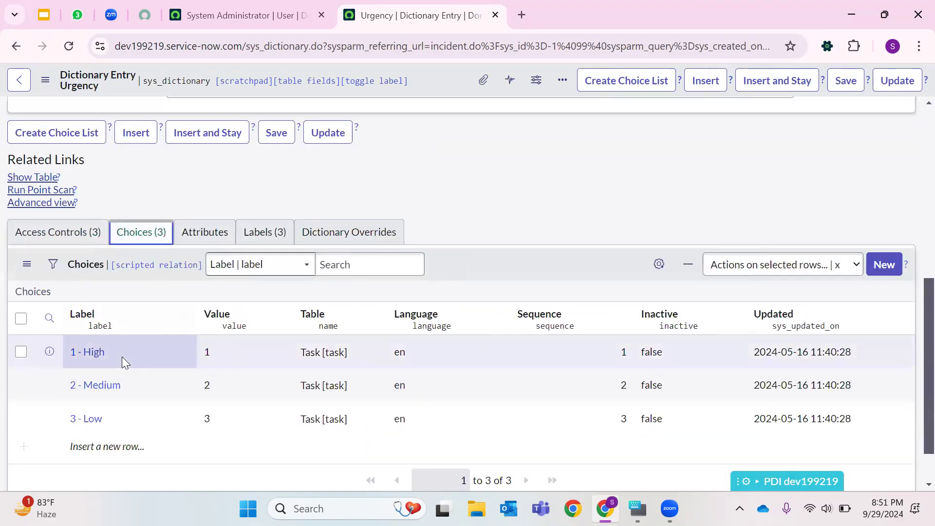
left_click_drag(126, 352, 51, 353)
left_click_drag(138, 385, 49, 385)
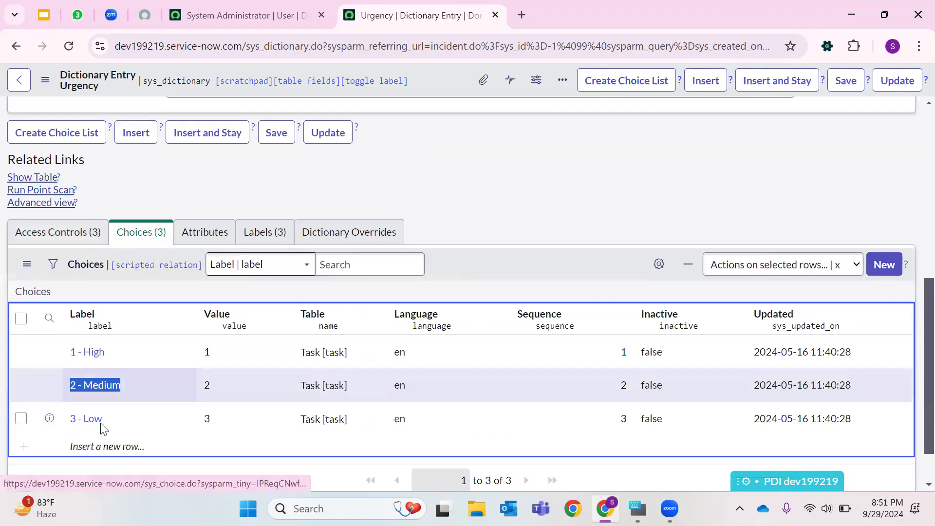
left_click_drag(122, 421, 18, 418)
scroll(336, 336, "up", 8)
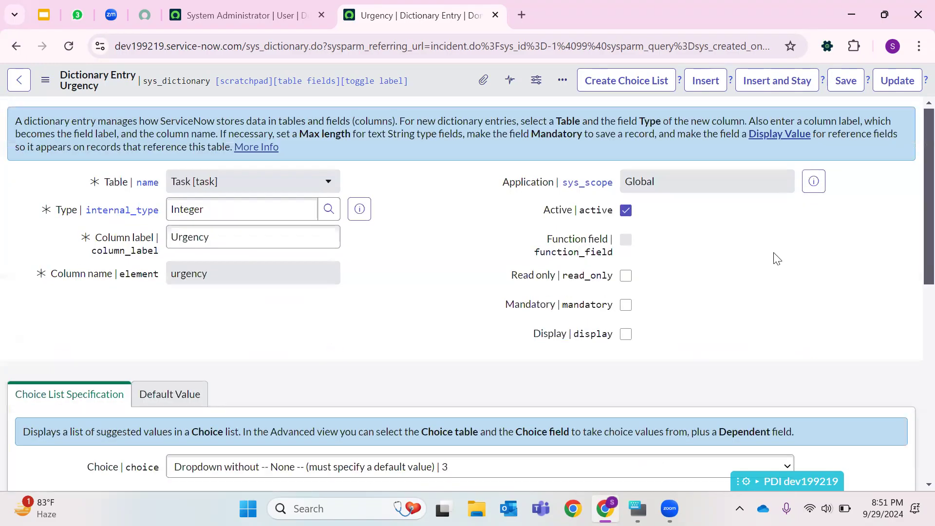
- Make the Urgency field mandatory and save the dictionary entry
left_click(626, 306)
left_click(853, 91)
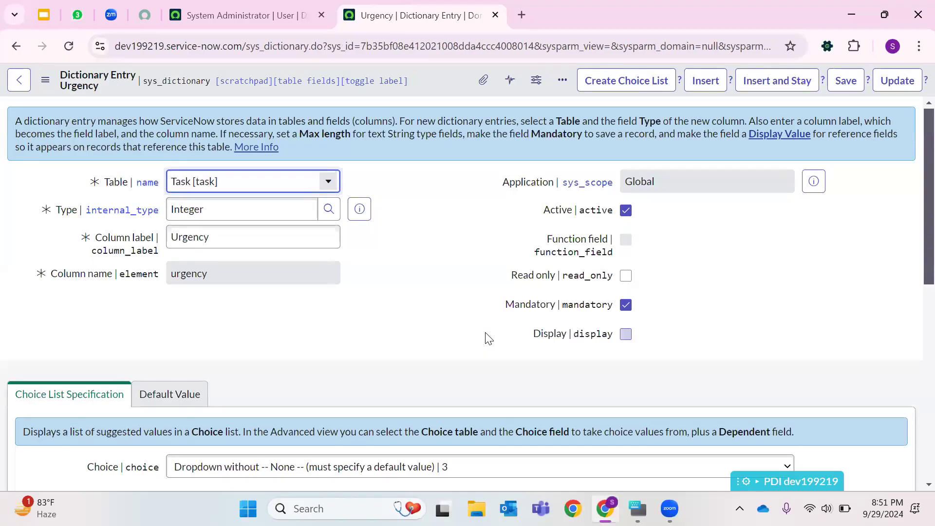
left_click(898, 80)
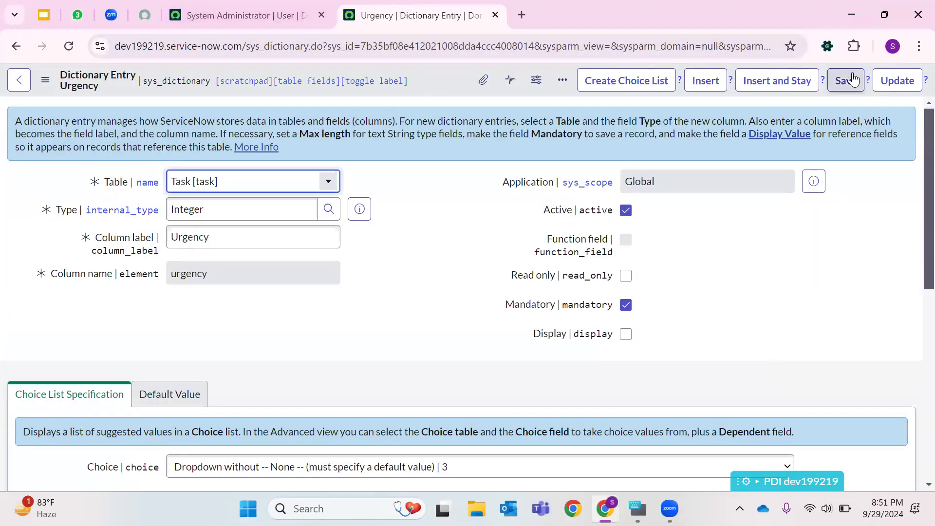
left_click(845, 80)
- Filter the navigator for Incident and add Incident - Create New to favorites
left_click(292, 16)
left_click(92, 93)
key("BackSpace")
type("Inc")
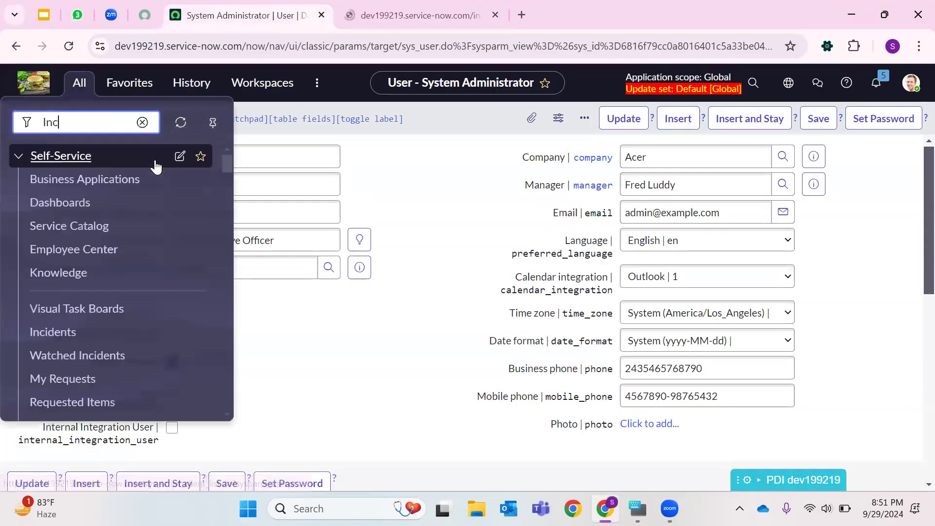
type("ident")
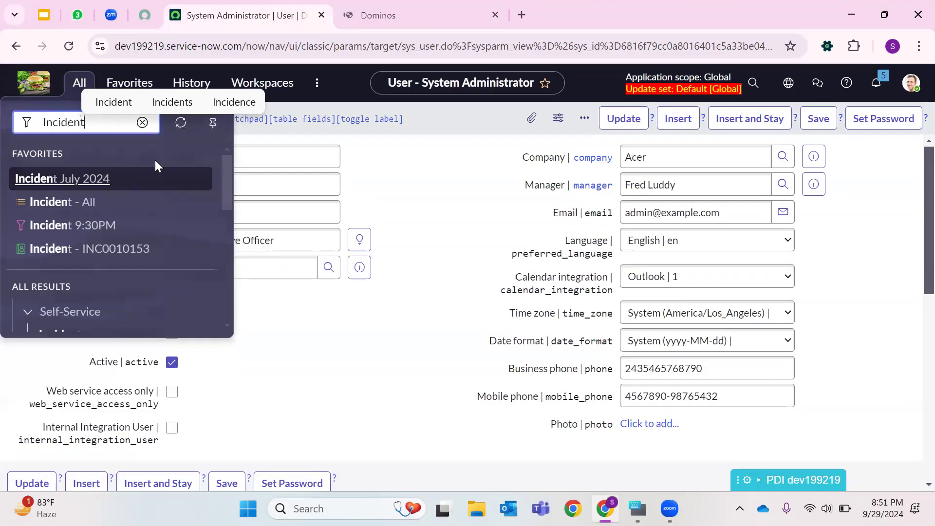
scroll(70, 284, "down", 3)
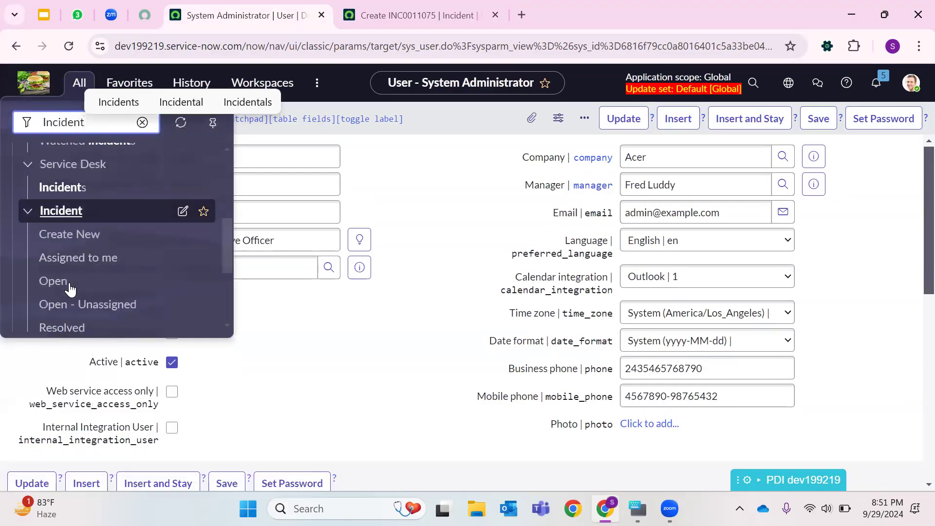
left_click(203, 233)
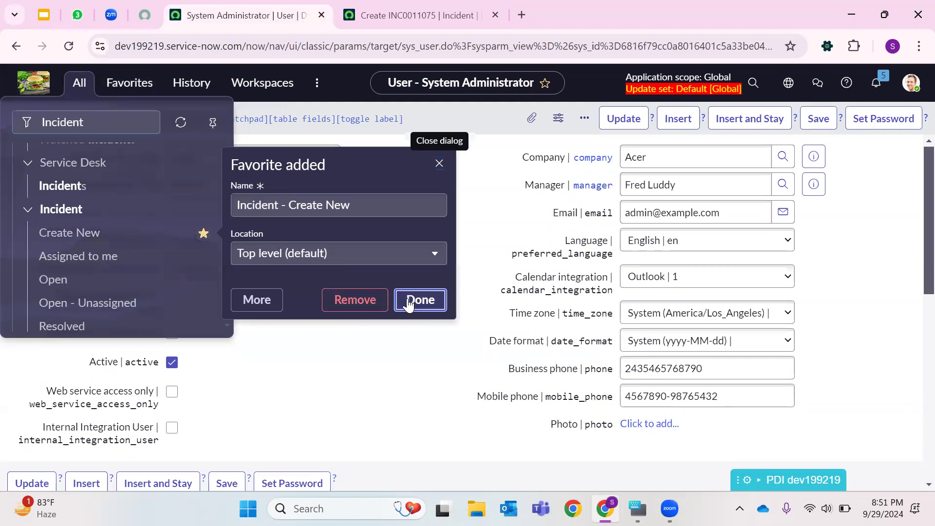
left_click(408, 300)
- Open the Incident - All favorite in a new tab and switch to it
left_click(138, 89)
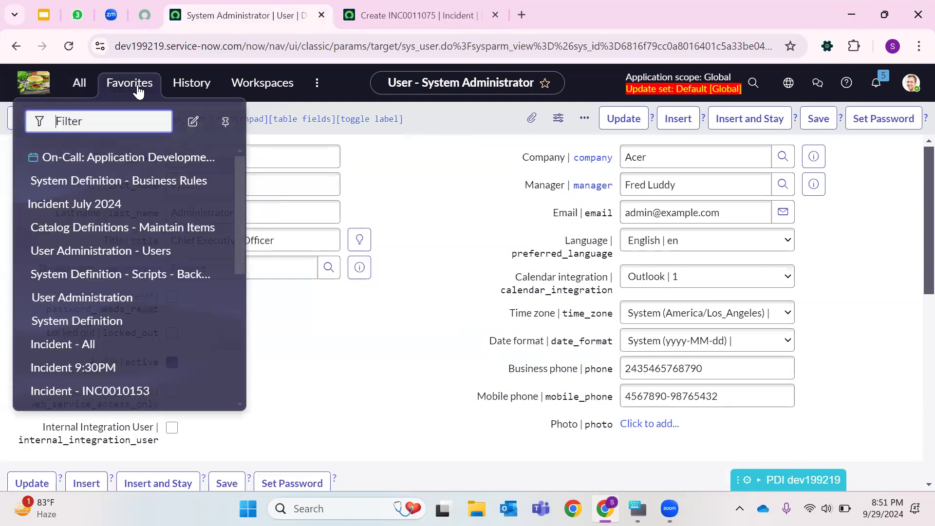
scroll(92, 279, "down", 5)
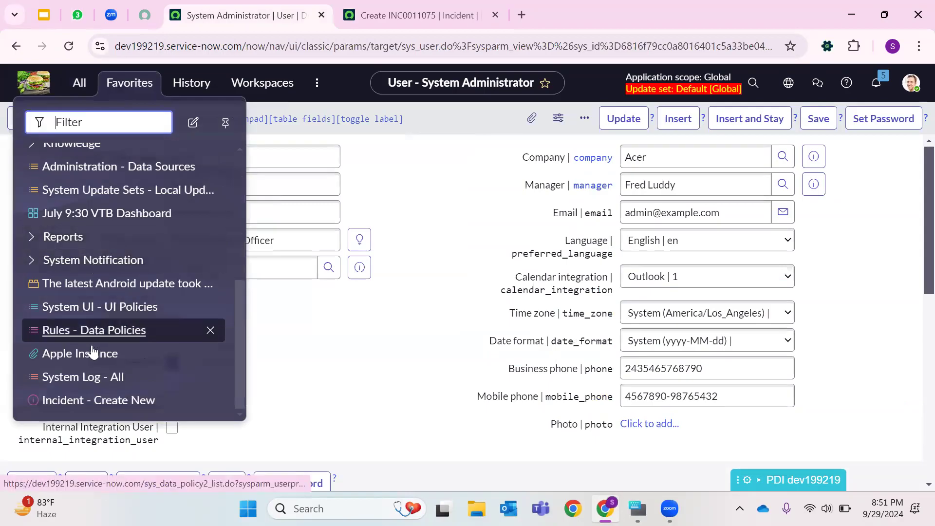
scroll(93, 350, "up", 5)
scroll(73, 253, "up", 5)
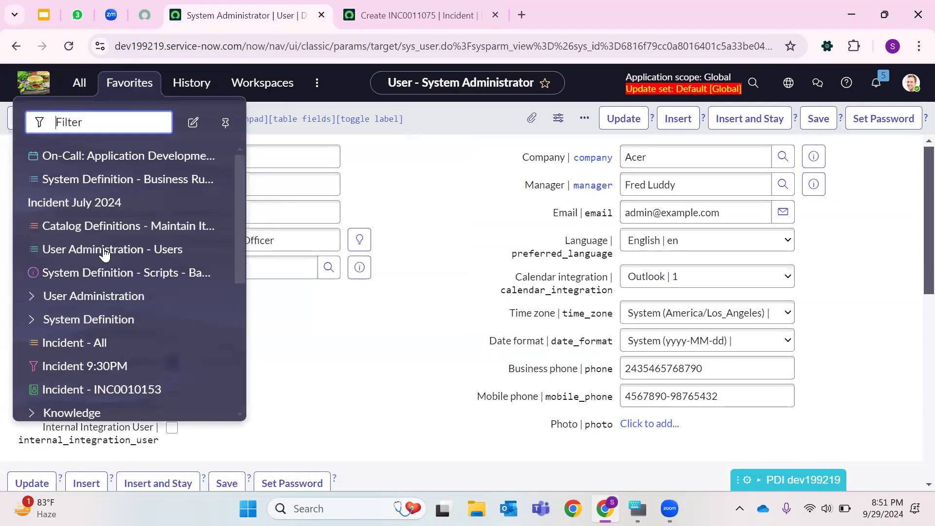
scroll(95, 287, "down", 2)
right_click(89, 274)
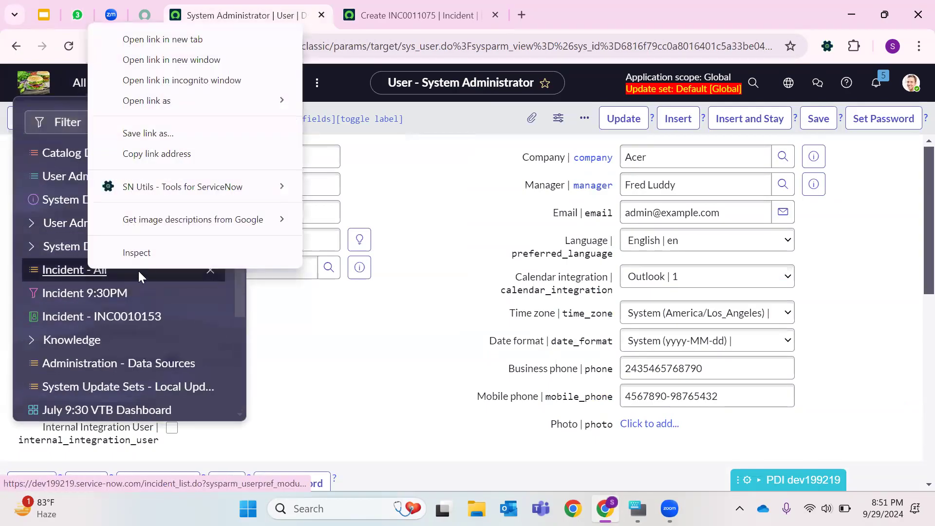
left_click(193, 37)
left_click(360, 7)
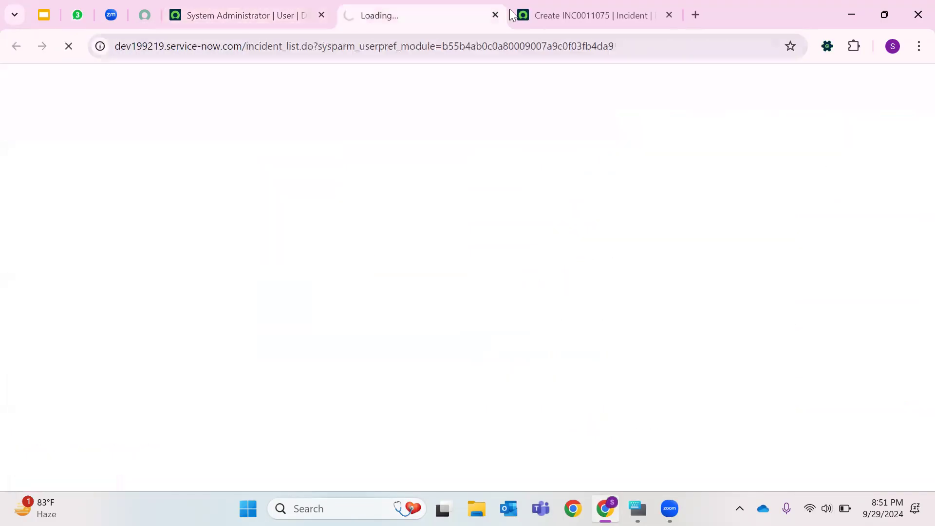
- From the new incident's Urgency field, open its dictionary entry and set the choice type to Dropdown with -- None --, then update
left_click(555, 17)
left_click(701, 200)
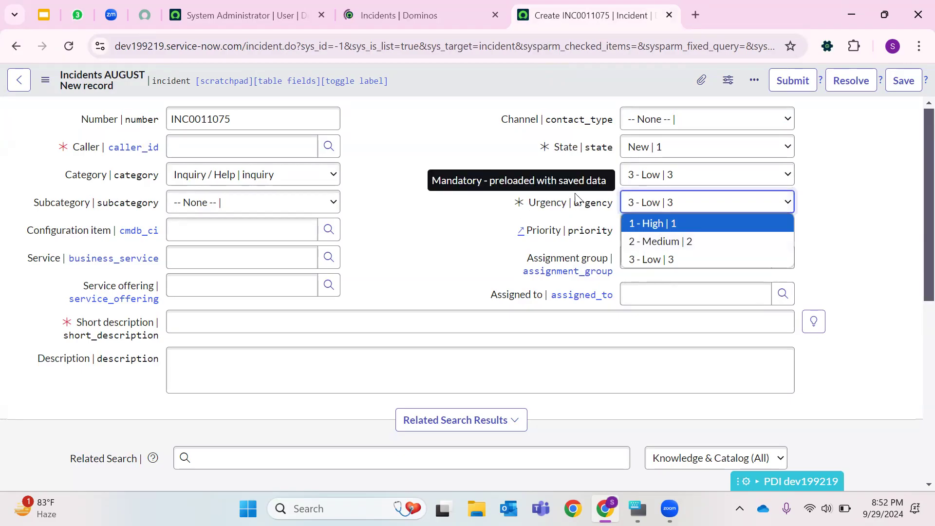
left_click(549, 204)
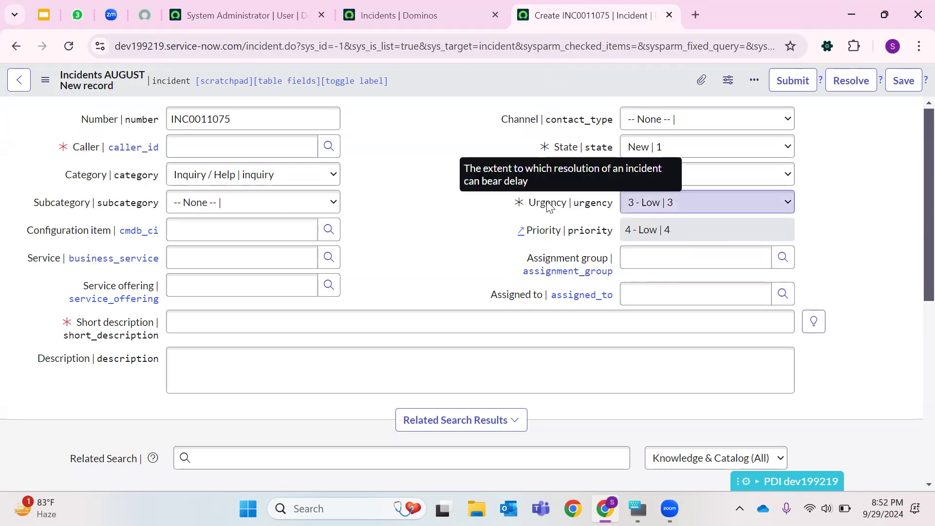
right_click(549, 205)
left_click(583, 229)
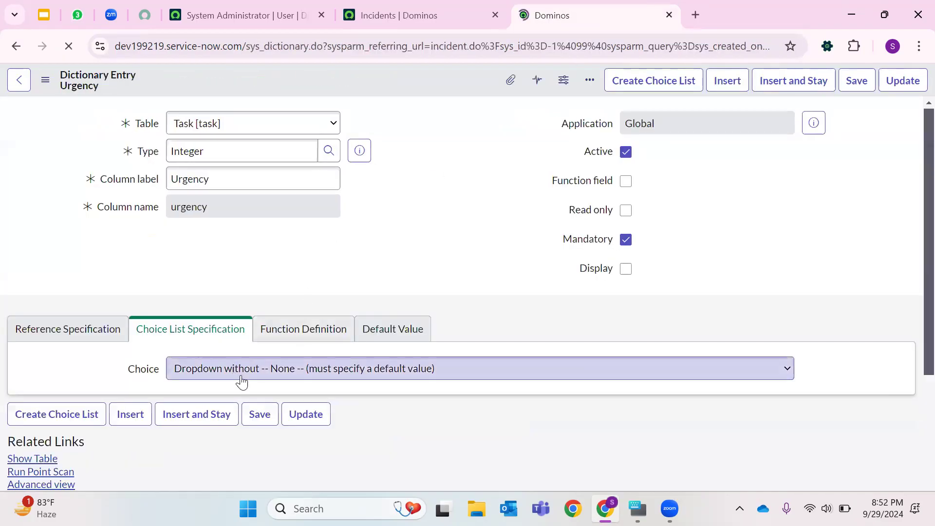
scroll(303, 336, "down", 3)
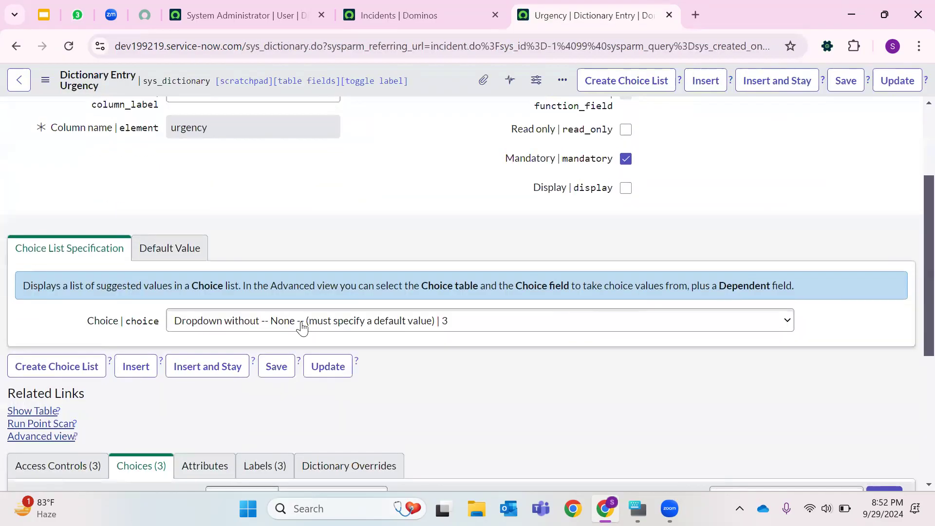
left_click(236, 321)
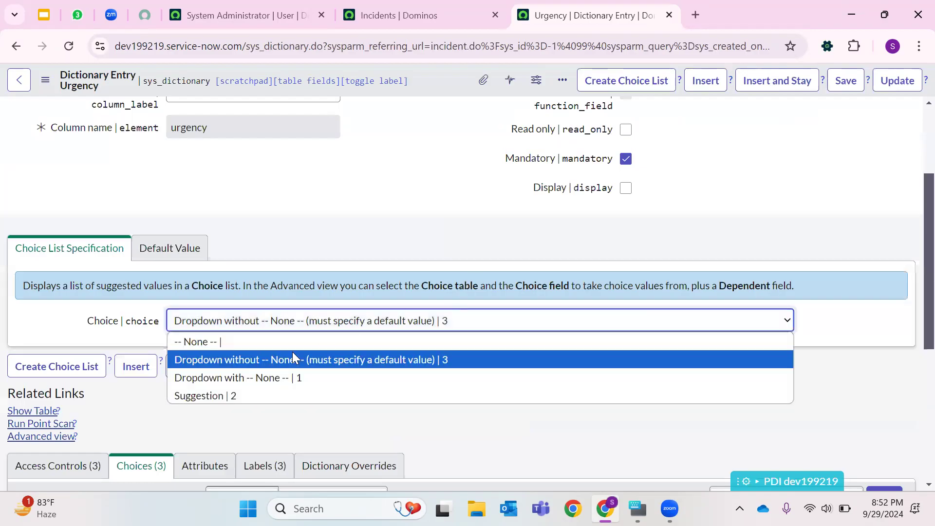
left_click(235, 377)
left_click(898, 81)
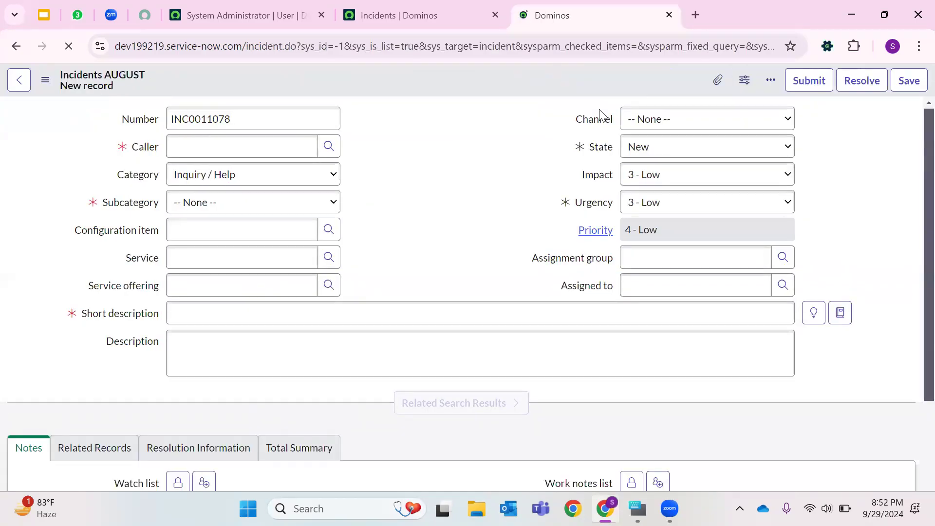
- Clear the Urgency field on the new incident to -- None --
left_click(643, 205)
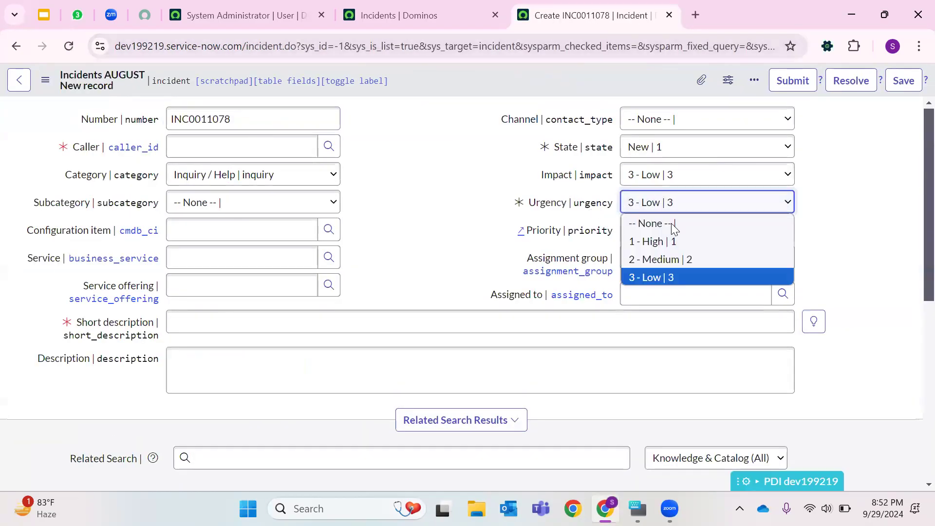
left_click(670, 222)
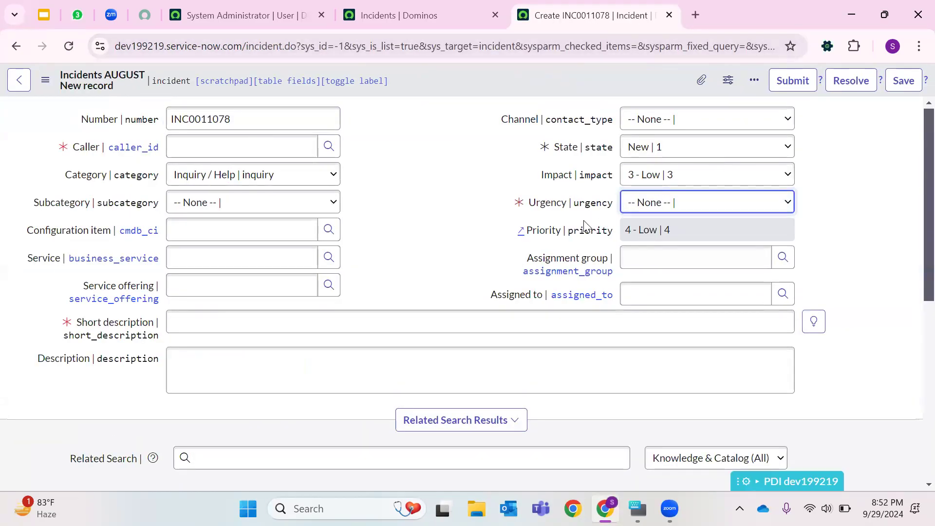
left_click(538, 203)
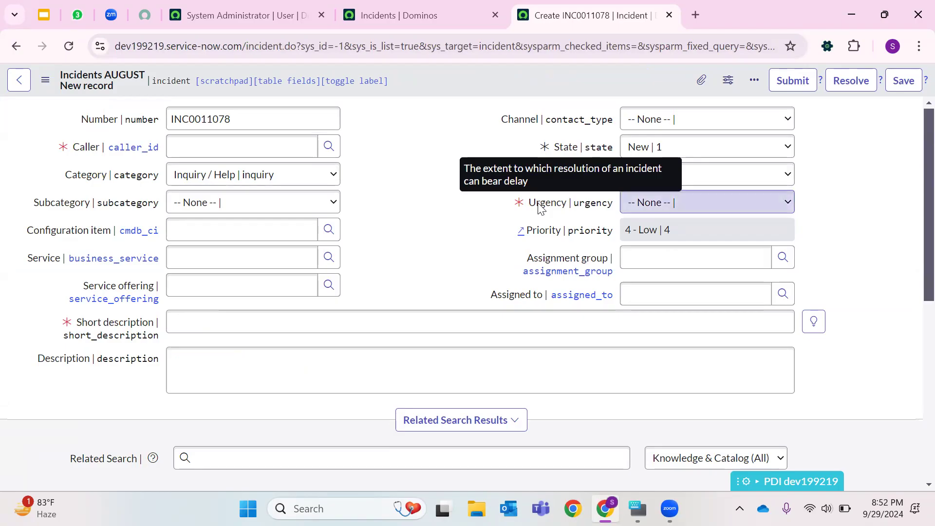
right_click(539, 205)
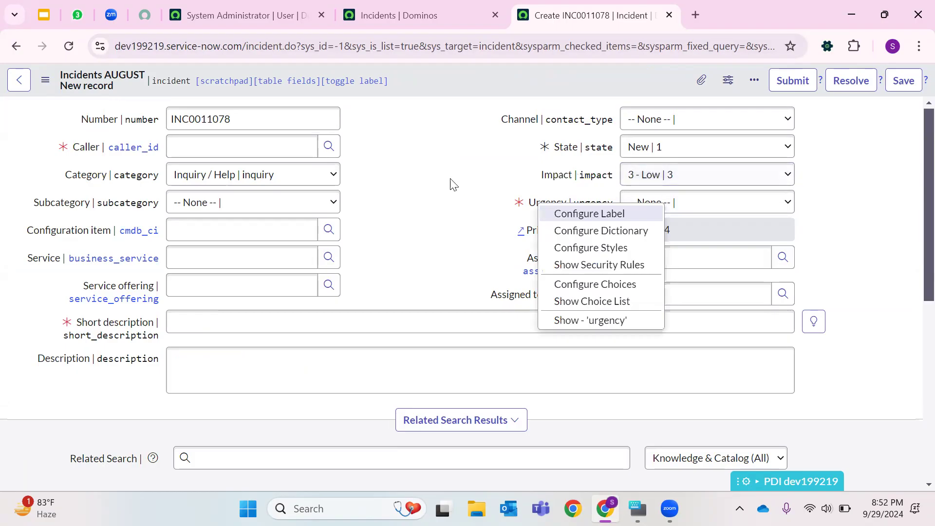
left_click(410, 81)
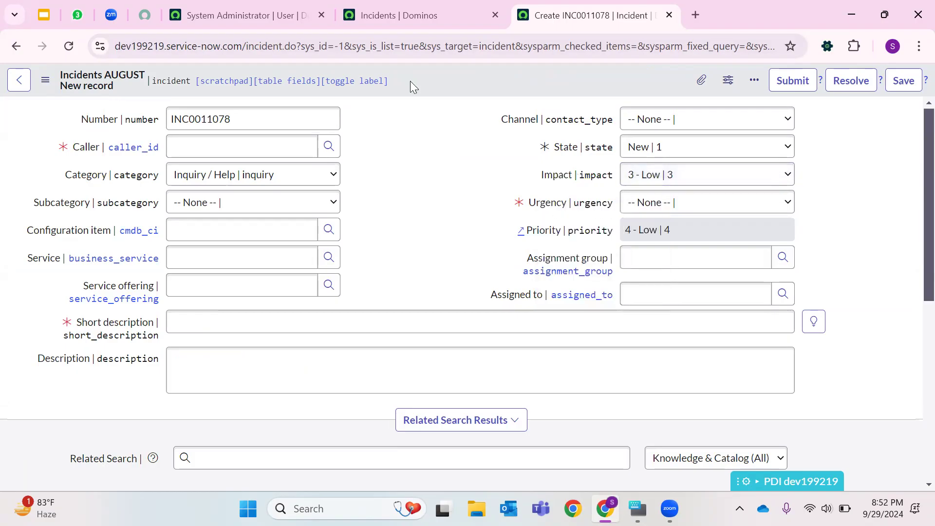
- Pick a caller from the recent selections and enter the short description Test A
left_click(263, 143)
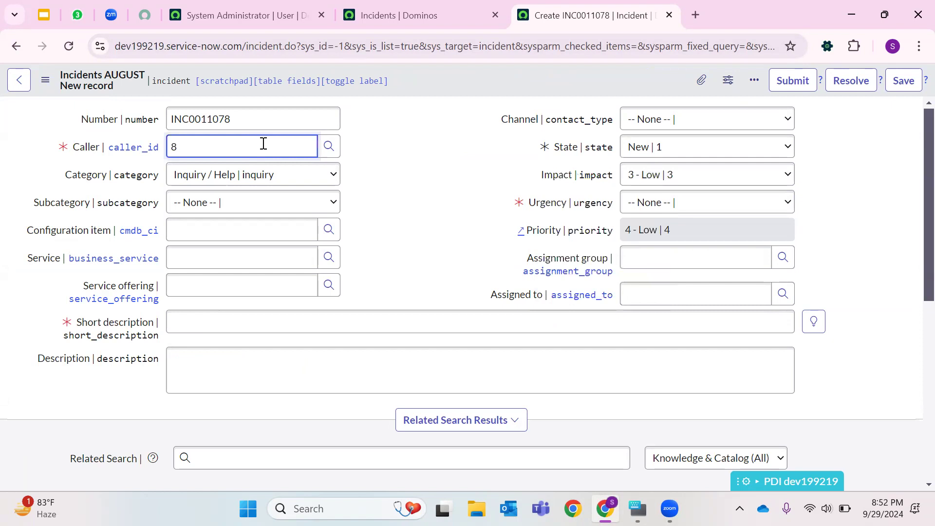
left_click(310, 147)
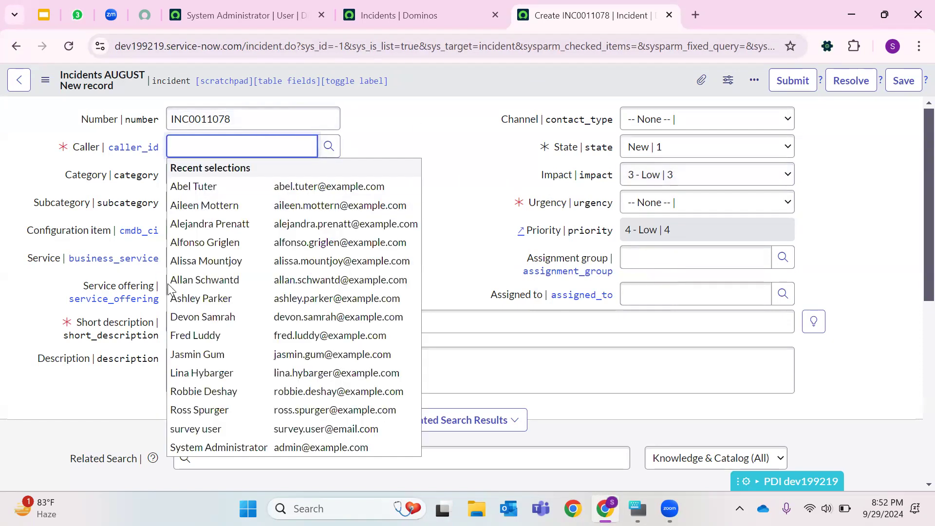
left_click(268, 278)
left_click(248, 328)
type("Test A")
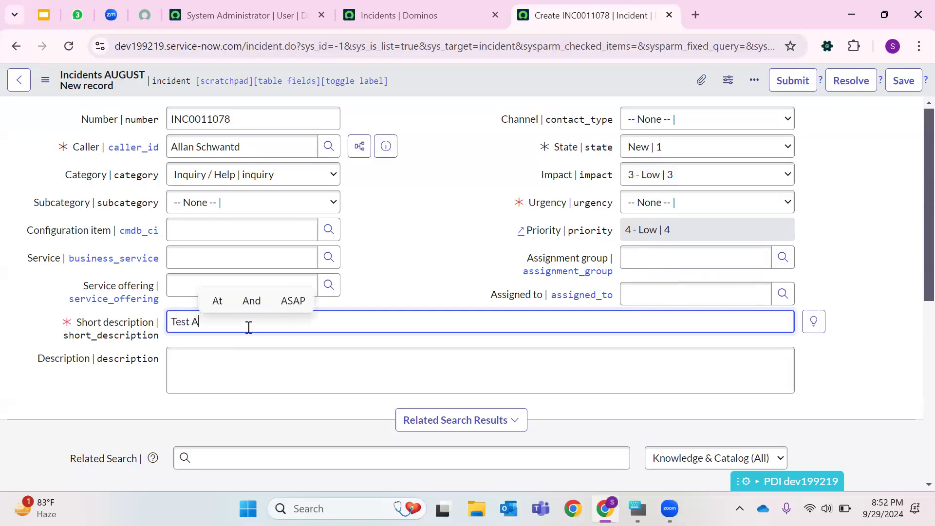
- Attempt to save the incident, then set Urgency to 1 - High and save it
right_click(482, 74)
left_click(487, 81)
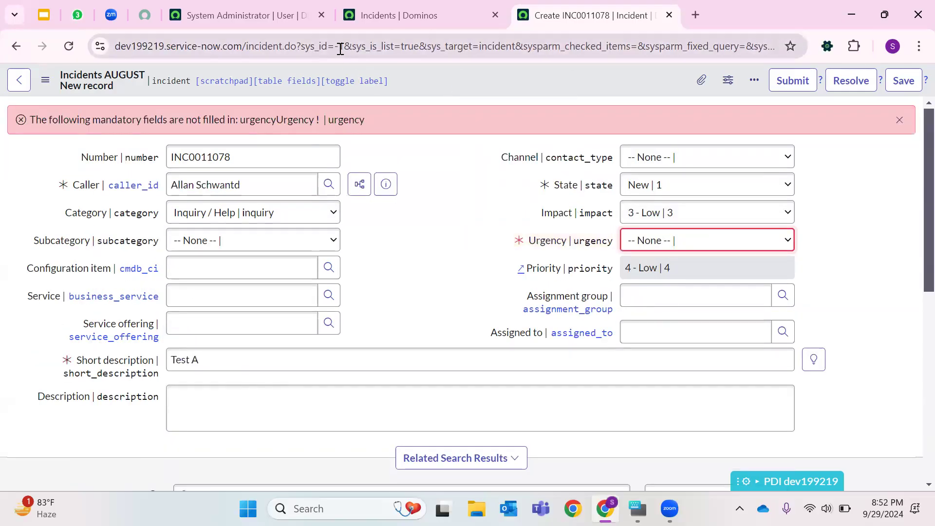
left_click(666, 246)
left_click(654, 278)
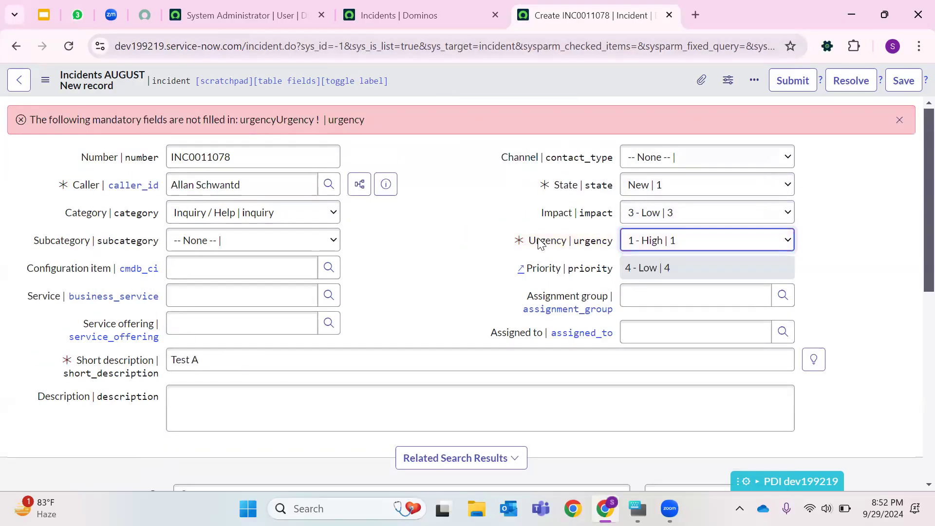
right_click(436, 71)
left_click(455, 80)
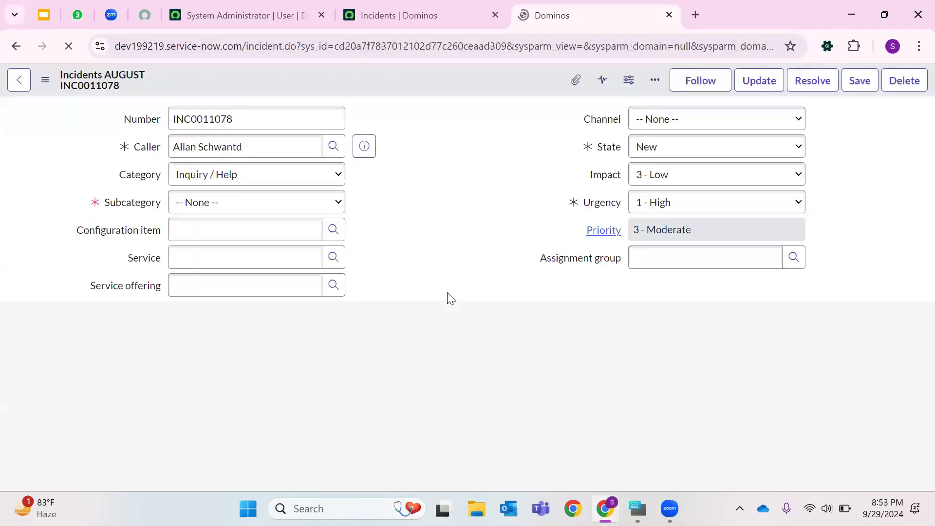
- Open a blank new incident by replacing the record's sys_id in the address with -1
left_click(405, 45)
double_click(405, 43)
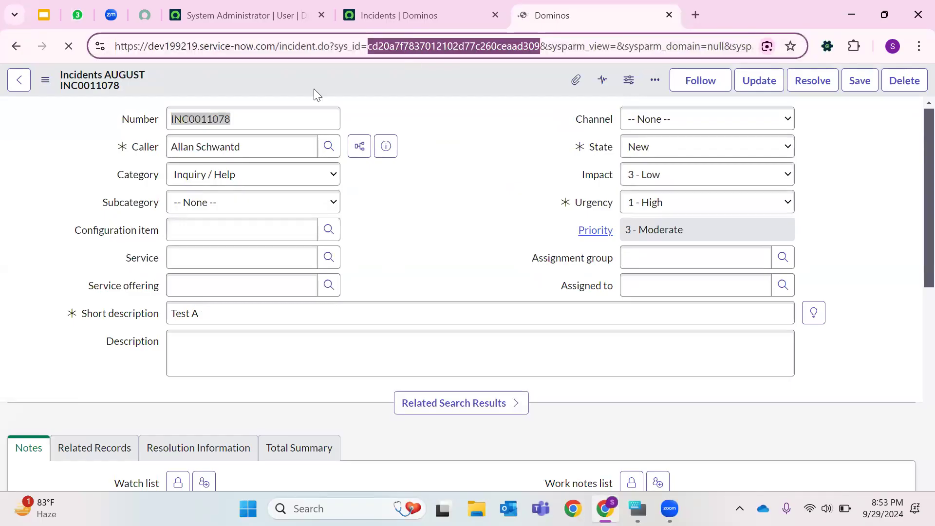
type("-1")
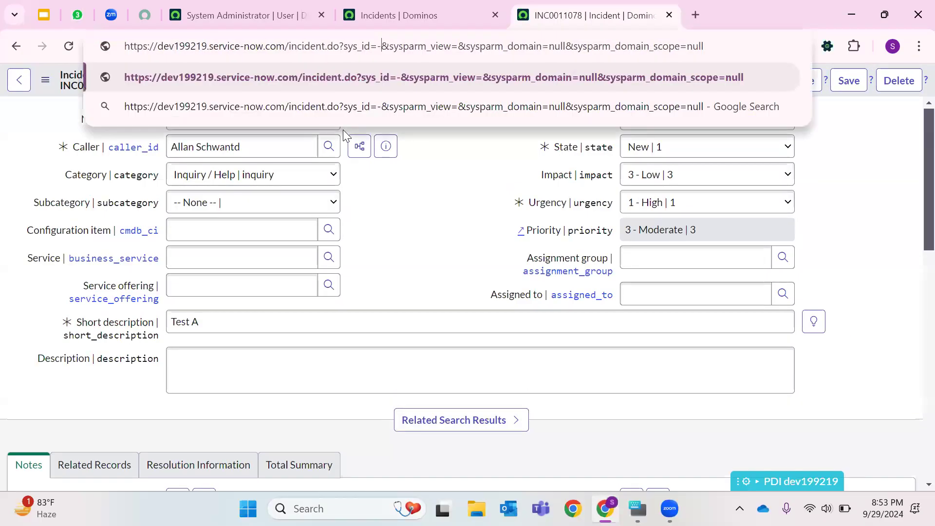
key("Return")
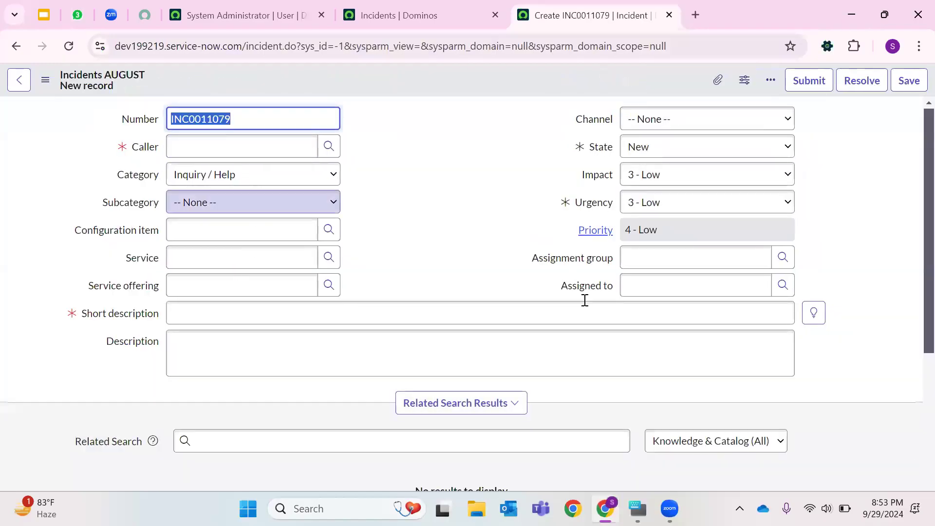
- Set Urgency to -- None -- on the new incident and review the available urgency choices
left_click(646, 207)
left_click(651, 225)
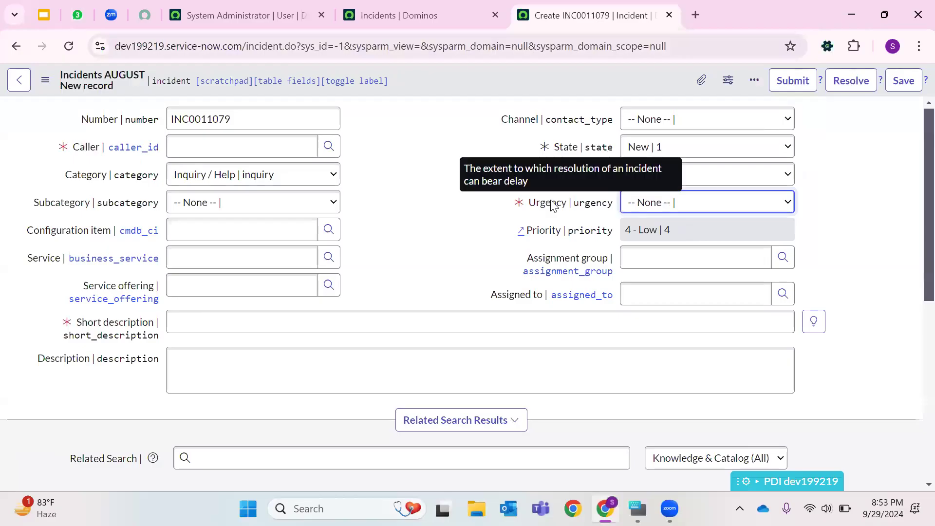
left_click(652, 209)
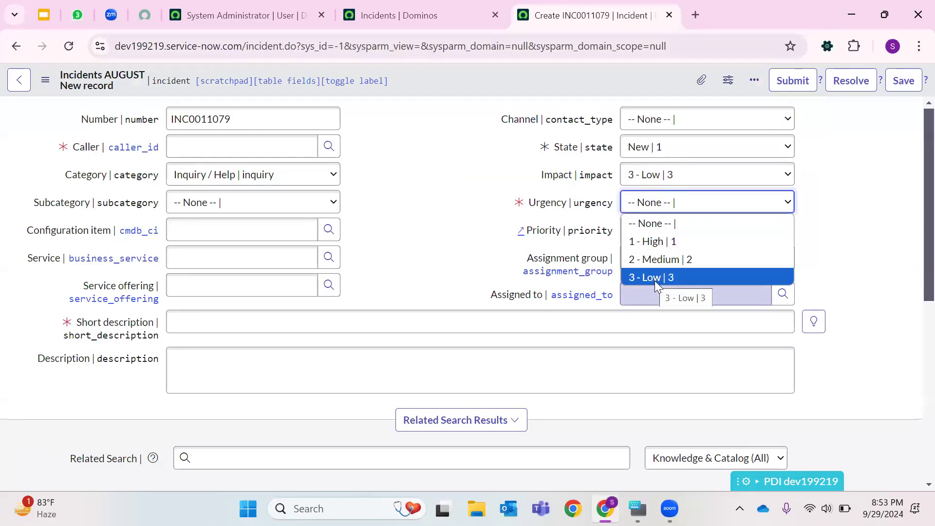
left_click(434, 204)
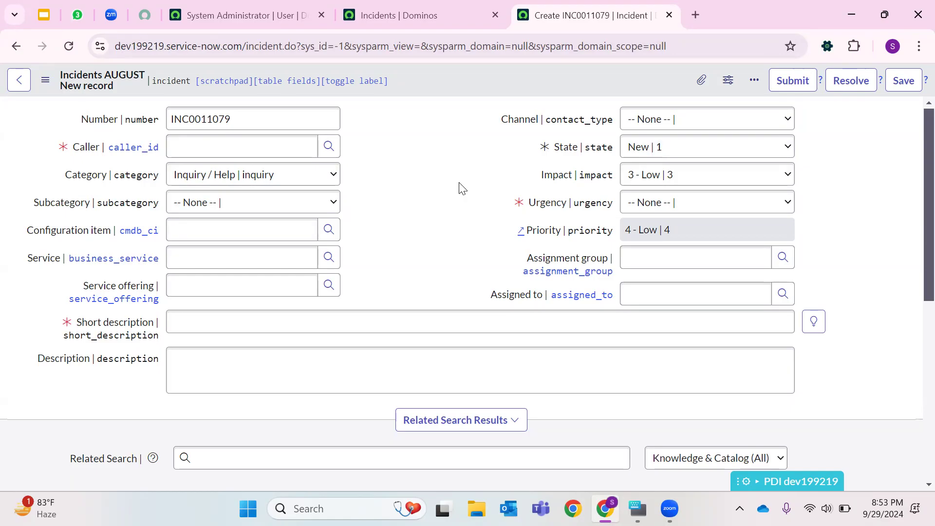
right_click(431, 77)
mouse_move(447, 106)
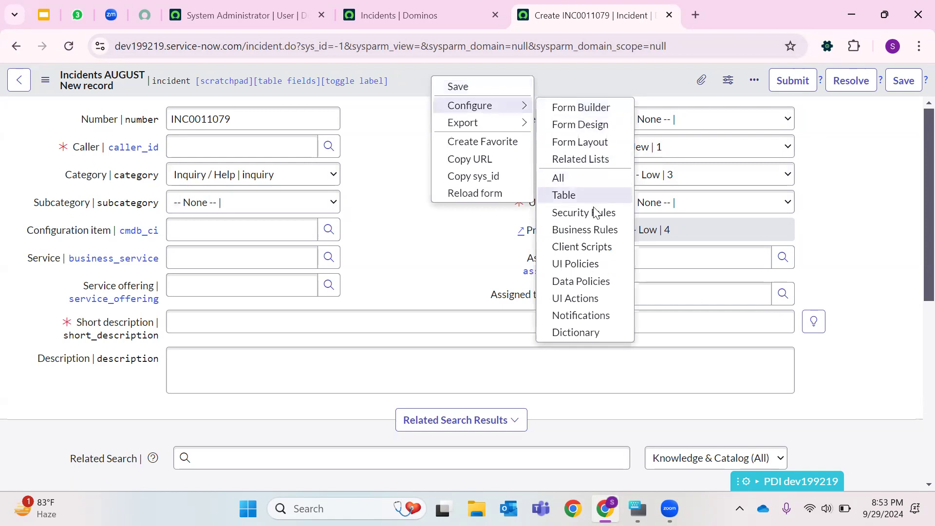
left_click(431, 254)
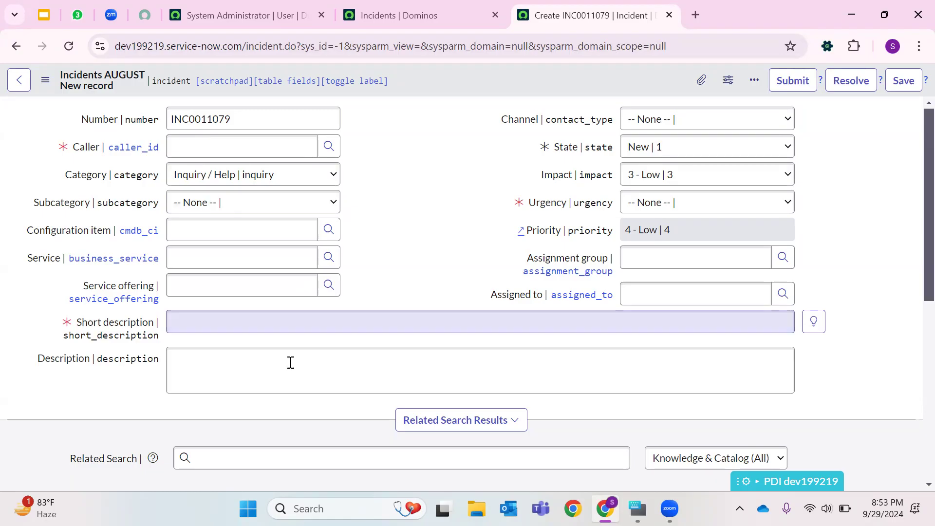
left_click_drag(37, 360, 94, 369)
left_click(401, 274)
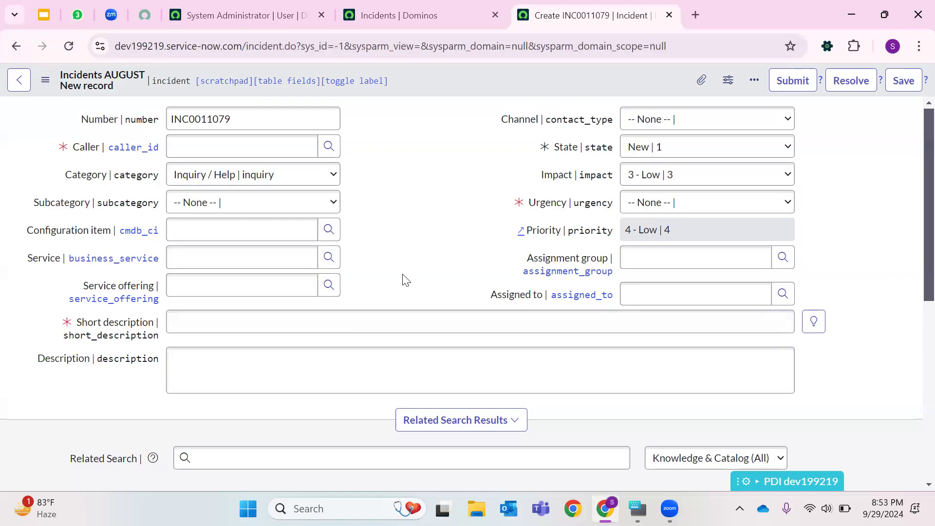
left_click_drag(500, 123, 539, 129)
left_click(540, 130)
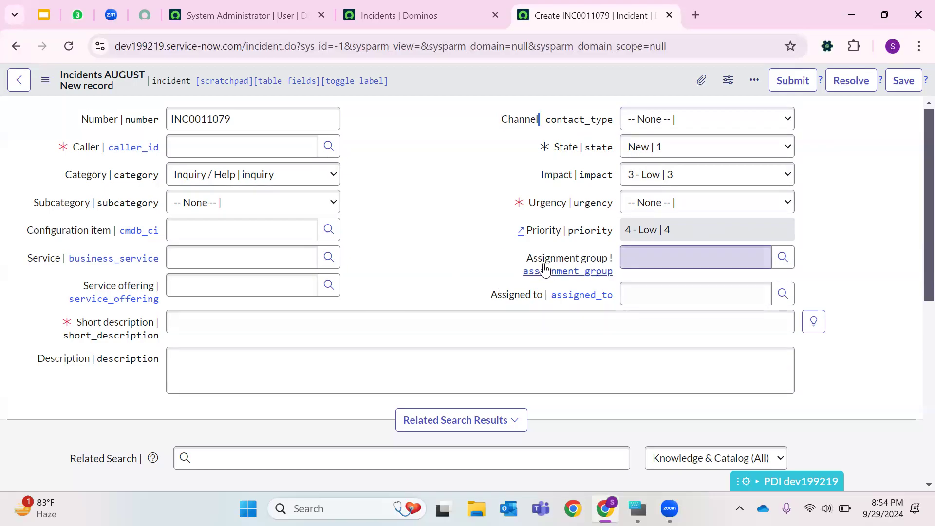
left_click_drag(527, 258, 610, 261)
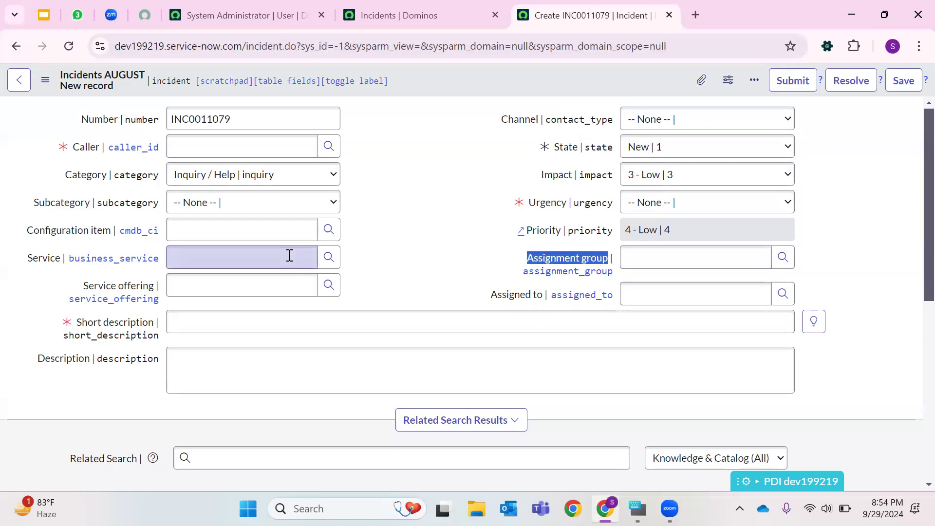
left_click(443, 247)
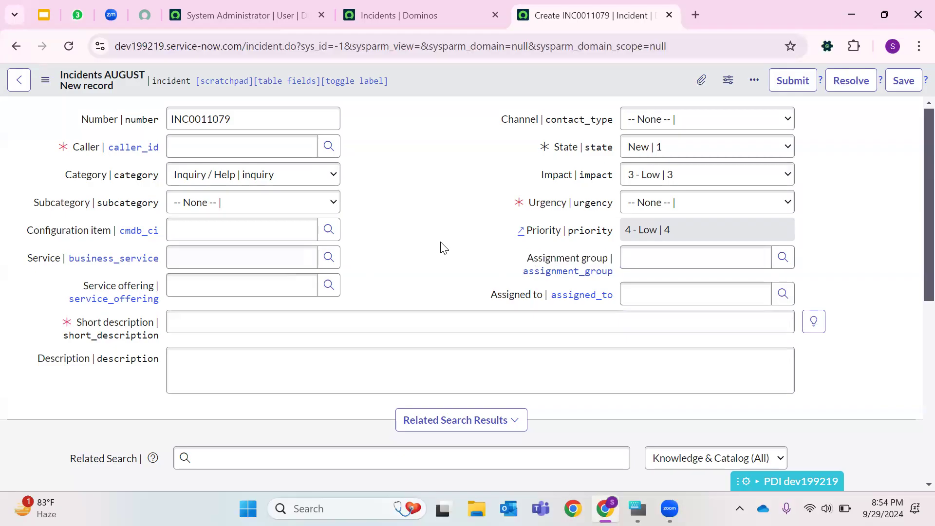
- Open the client scripts for the Incident table from the form's configuration options, leaving the unsaved new incident
right_click(438, 74)
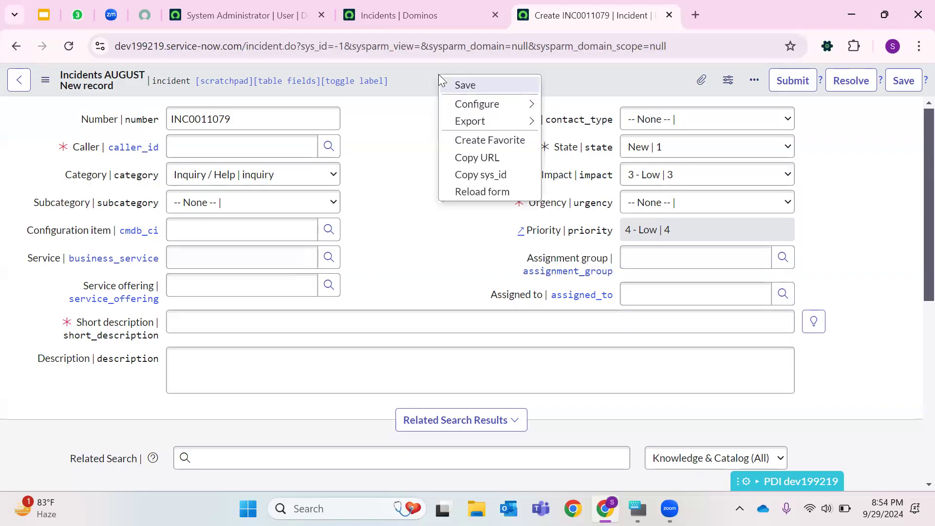
mouse_move(487, 121)
mouse_move(506, 103)
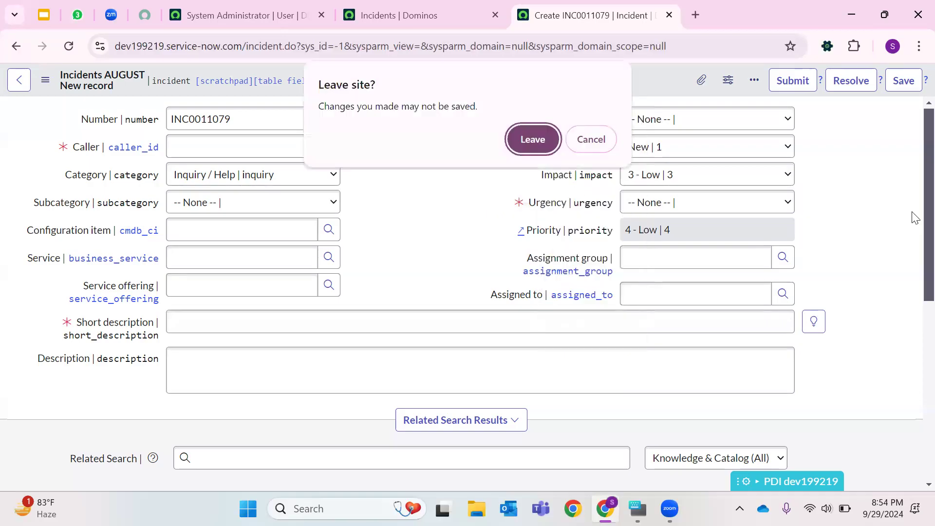
left_click(538, 140)
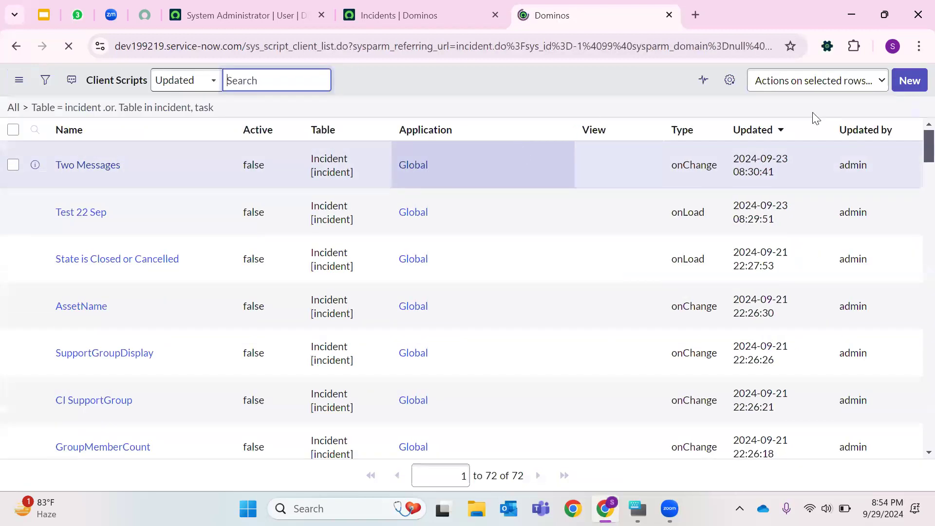
- Start a new client script record and highlight the table name in its address
left_click(910, 81)
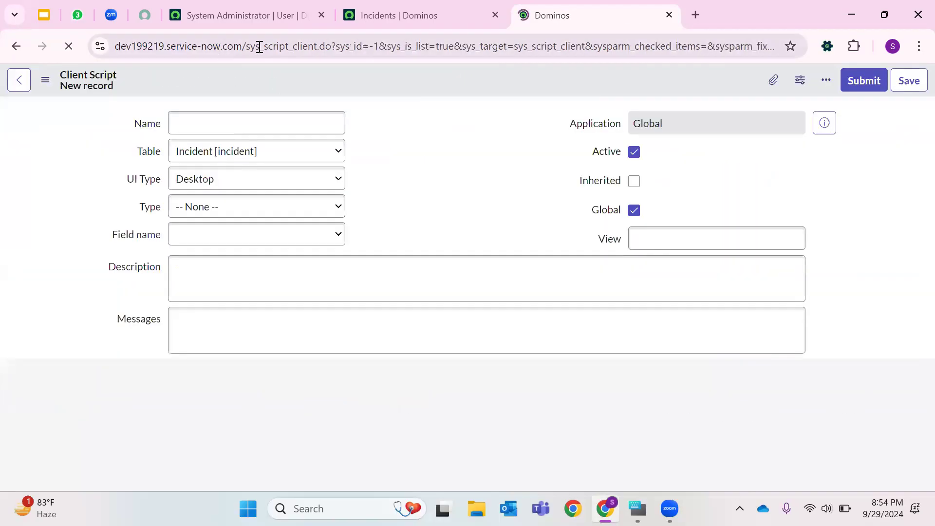
double_click(260, 47)
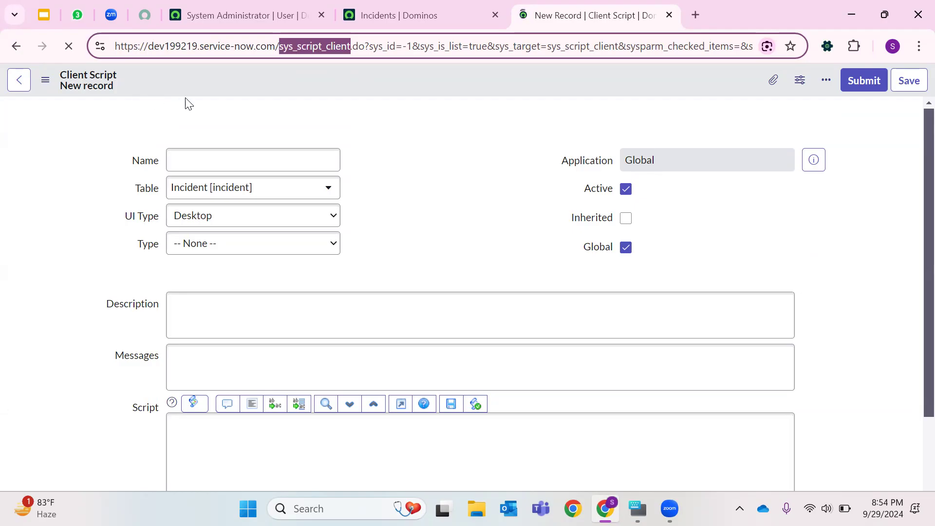
- Filter the application navigator for Client Script and open the Client Scripts module in a new tab
left_click(392, 10)
left_click(284, 8)
left_click(72, 86)
key("BackSpace")
key("BackSpace")
key("BackSpace")
key("BackSpace")
key("BackSpace")
key("BackSpace")
key("BackSpace")
key("BackSpace")
type("Client")
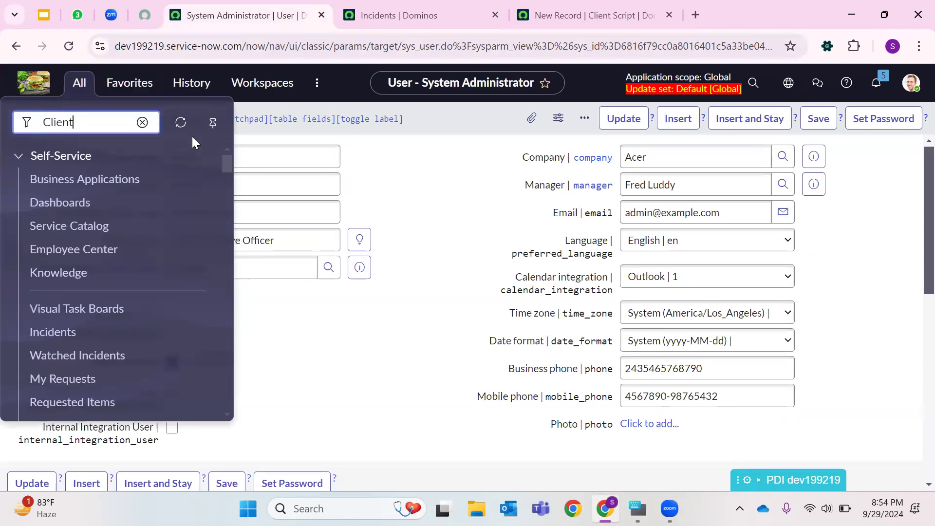
type(" Script")
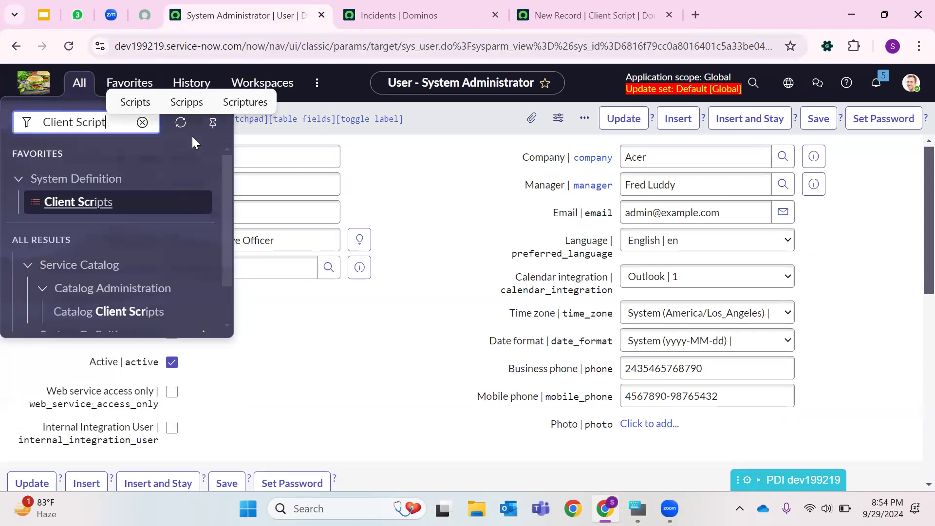
right_click(104, 213)
left_click(146, 225)
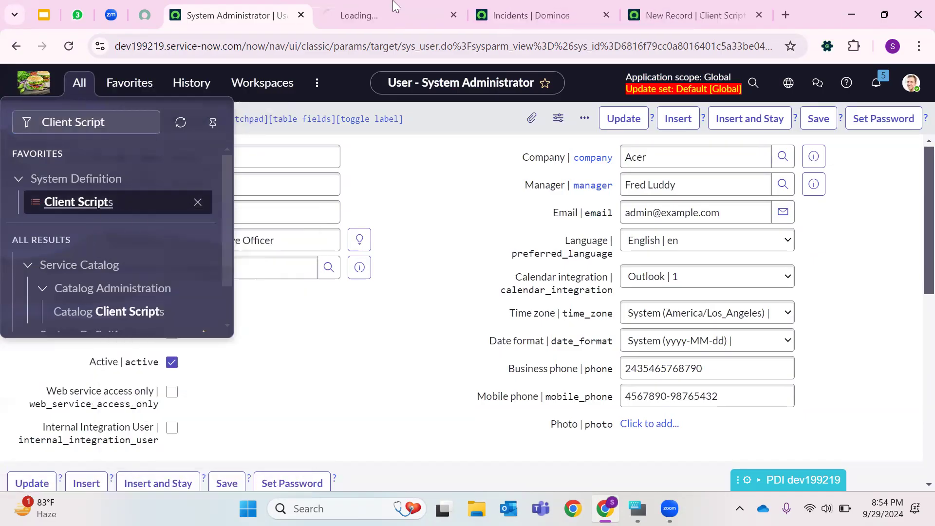
- Close the Incidents tab and switch to the newly opened Client Scripts list, highlighting its table name in the address
left_click(582, 13)
key("ctrl+w")
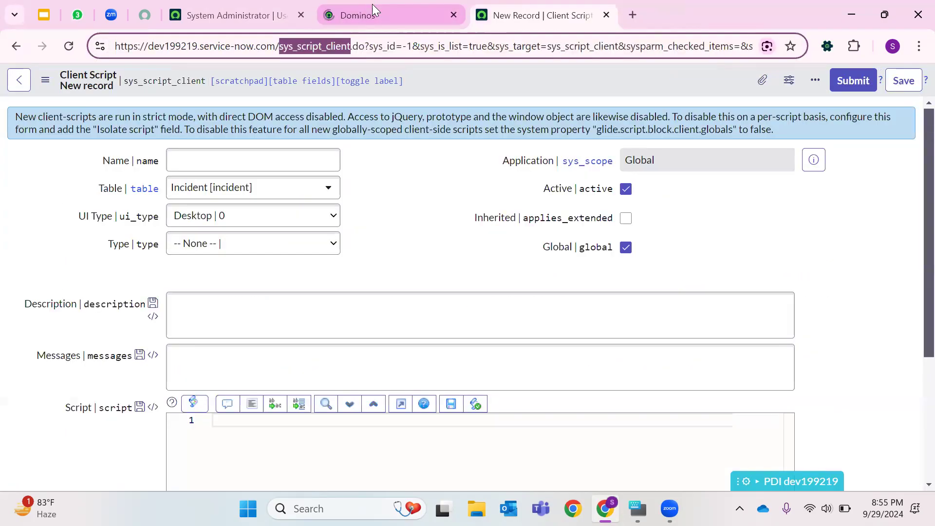
left_click(379, 12)
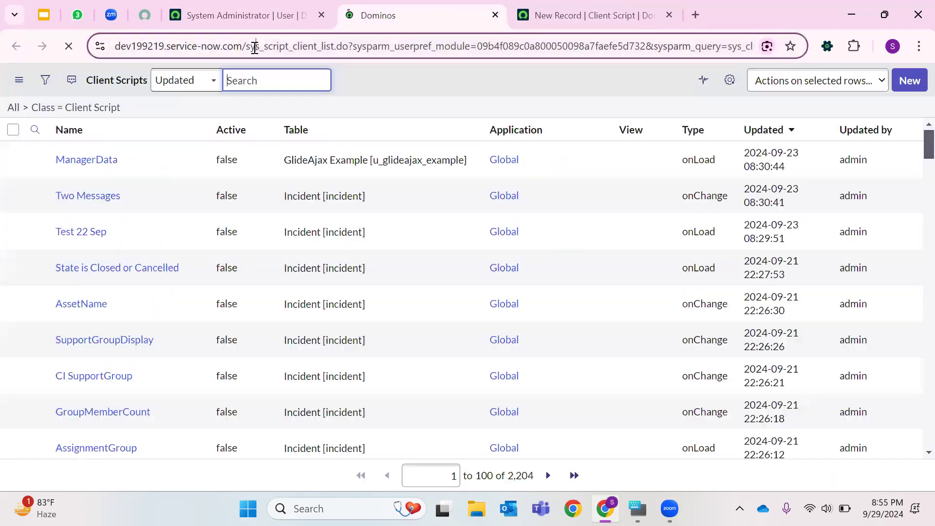
double_click(255, 47)
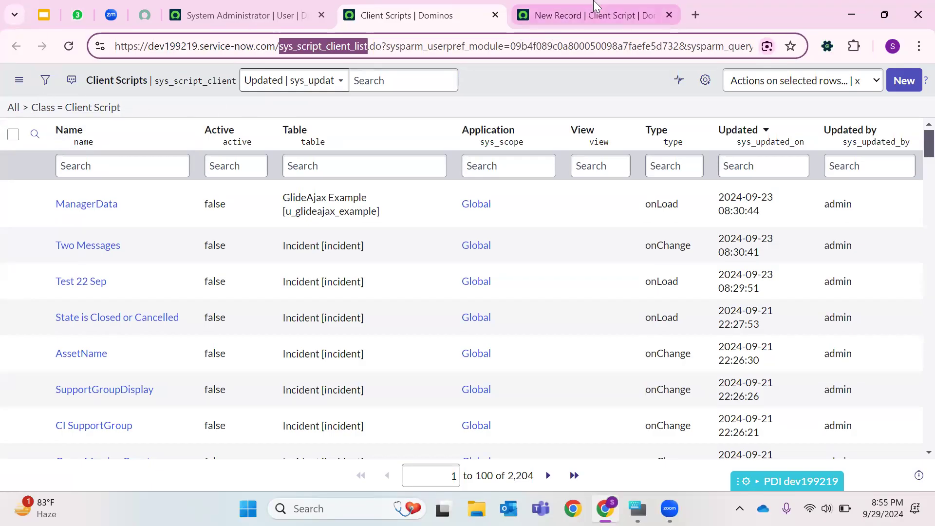
- Return to the new client script form and name it Apple 123
left_click(595, 10)
left_click(209, 156)
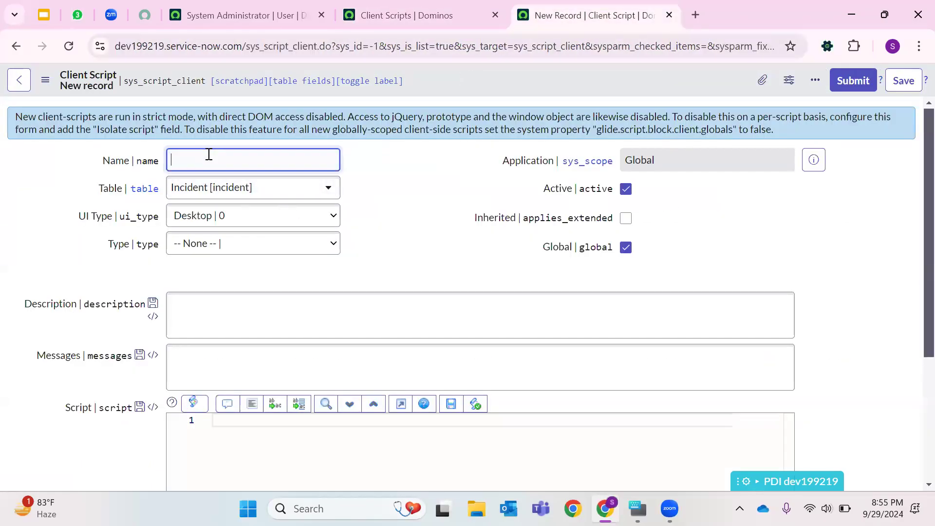
type("Apple 1")
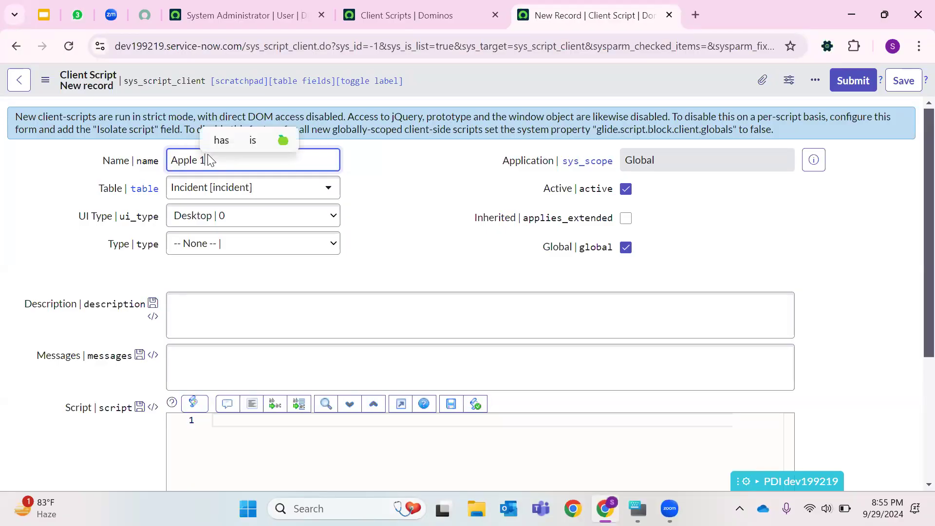
type("23")
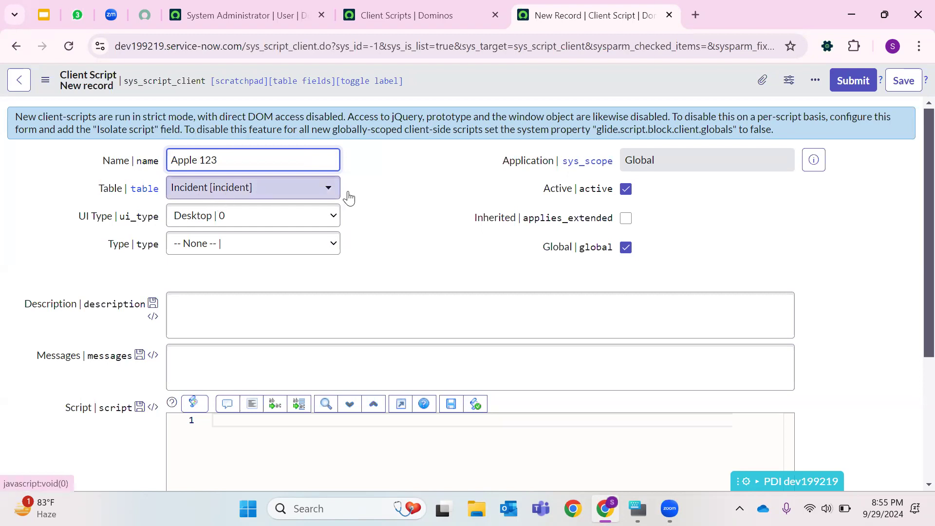
- Keep the Incident table, set the client script's UI Type to All and its Type to onLoad
left_click(269, 197)
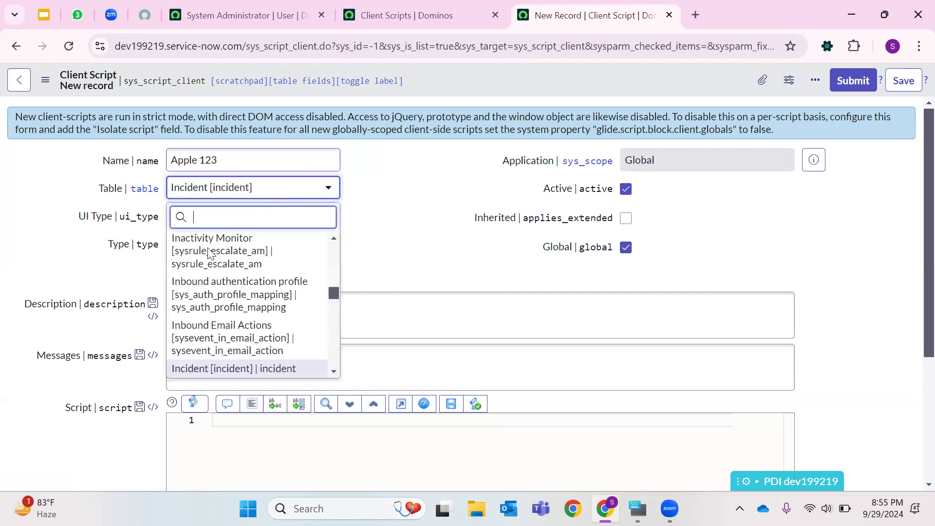
scroll(211, 295, "down", 3)
scroll(212, 268, "up", 4)
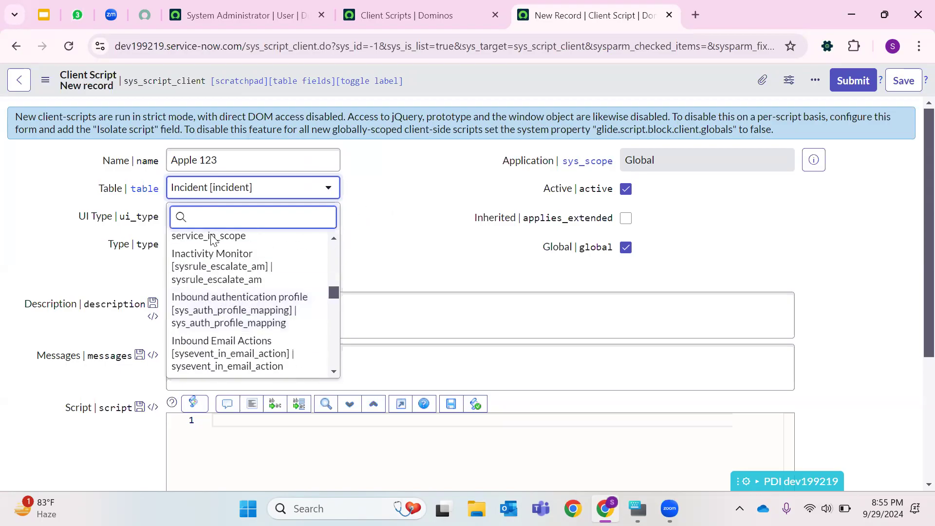
left_click(424, 206)
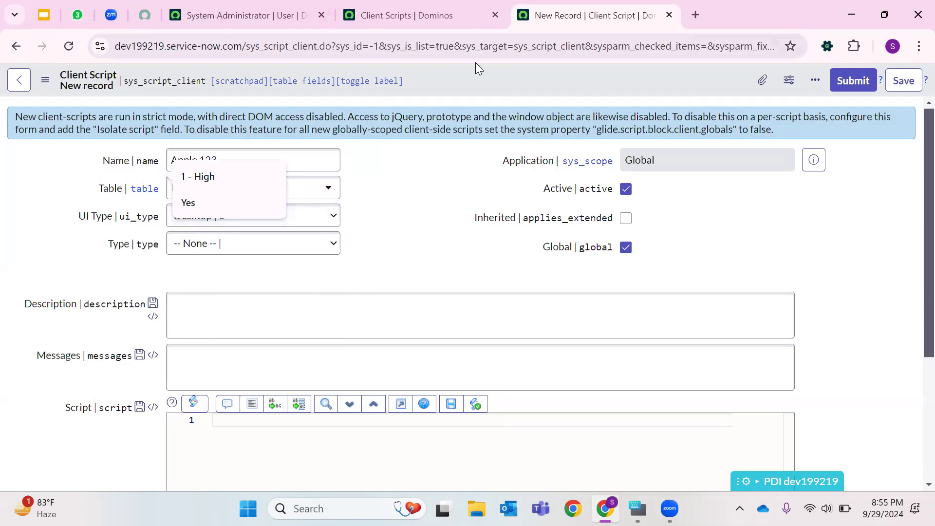
left_click(331, 215)
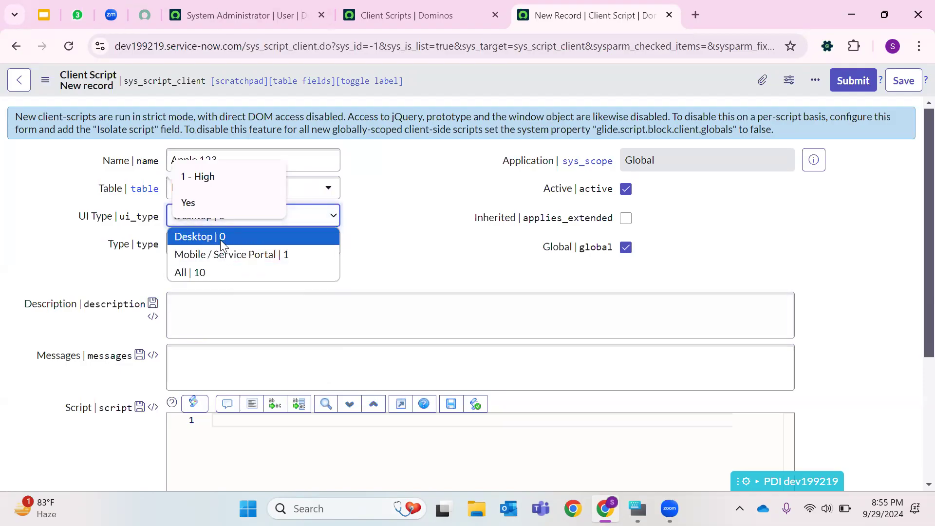
left_click(191, 272)
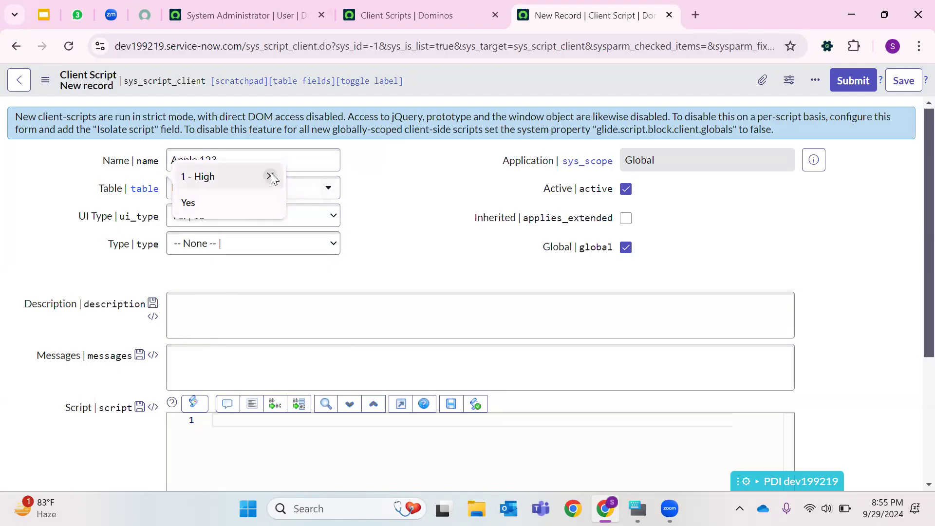
left_click(270, 177)
left_click(269, 175)
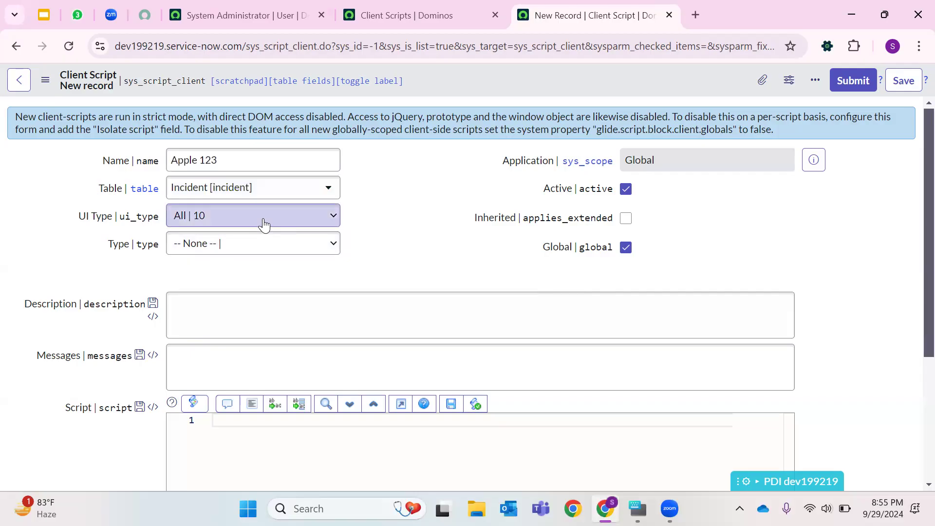
left_click(202, 247)
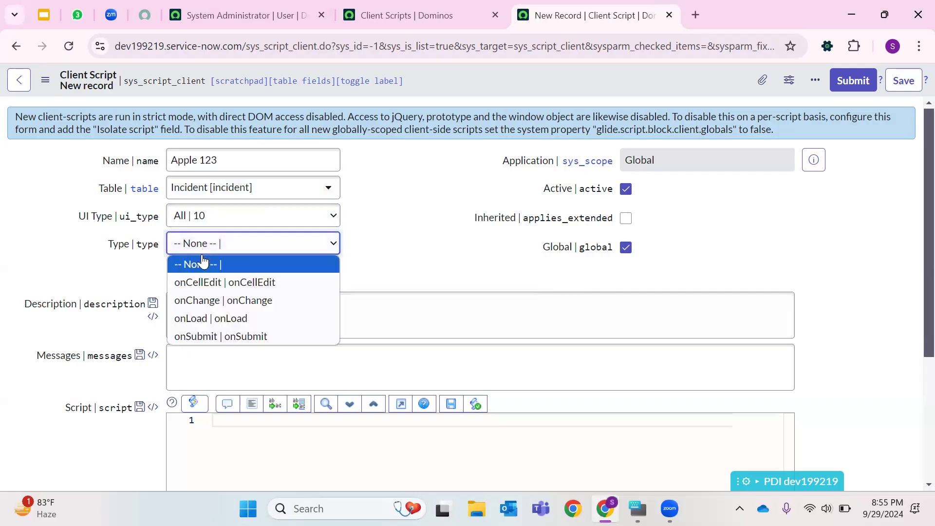
left_click(197, 320)
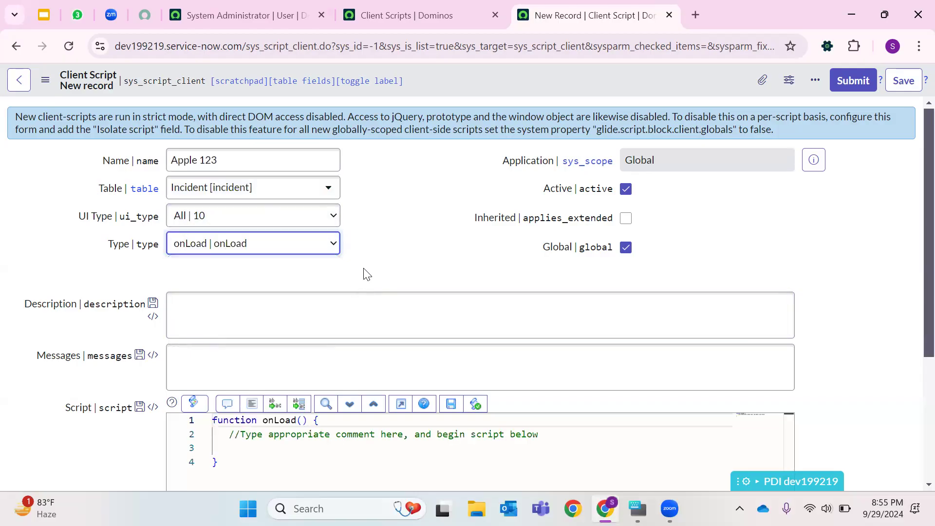
- Begin the onLoad script body with a g_form.setMandatory(' call on line 3
scroll(419, 298, "down", 3)
left_click(568, 295)
type("g_for")
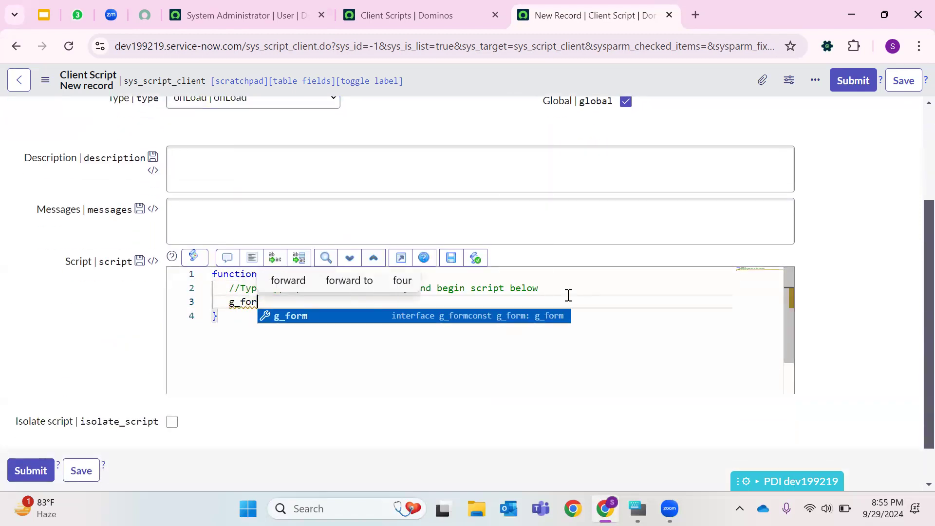
type("m.ser")
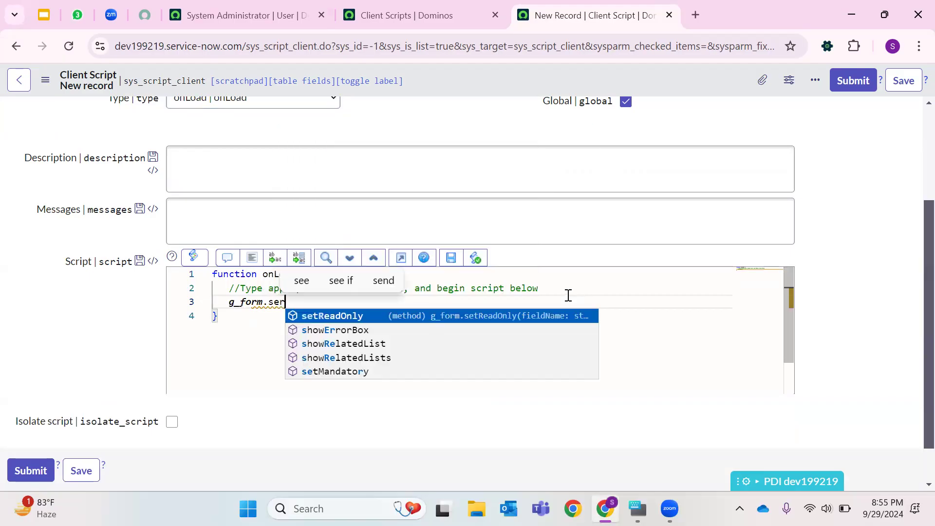
key("BackSpace")
type("r")
key("BackSpace")
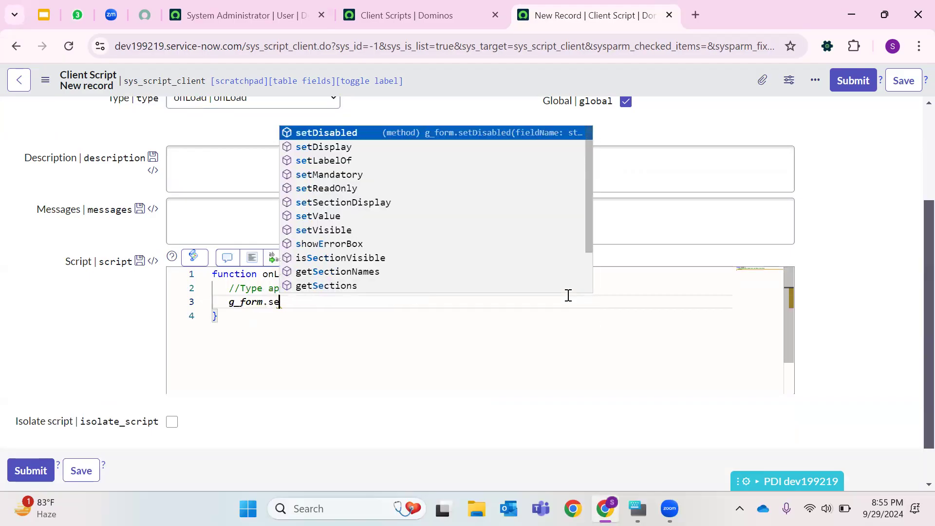
type("tM")
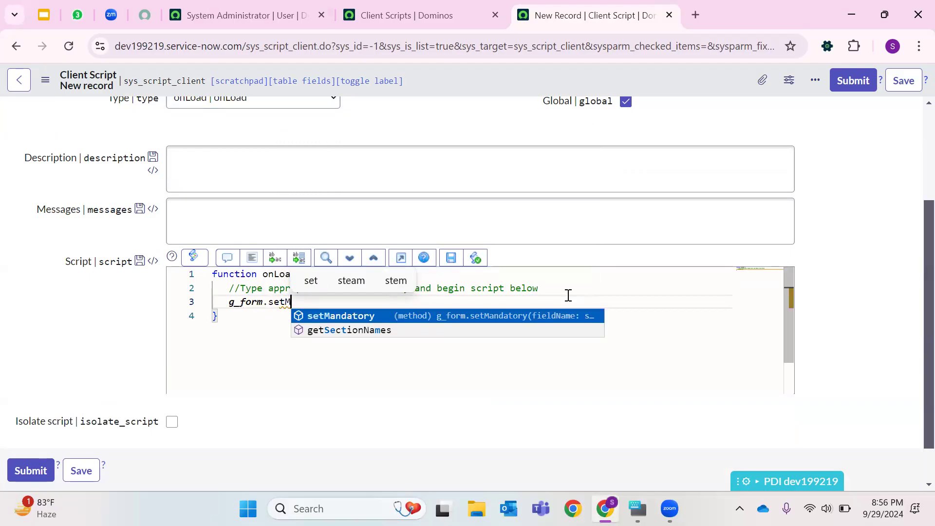
key("Return")
type("(")
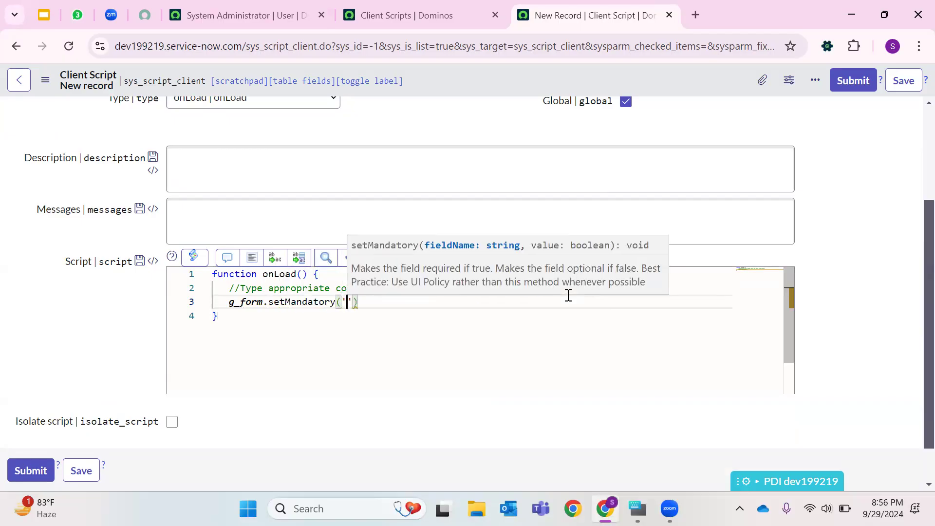
- Open the incident list in the Client Scripts tab by changing the address to incident_list, clear the filter, and start a new incident
left_click(415, 15)
double_click(334, 47)
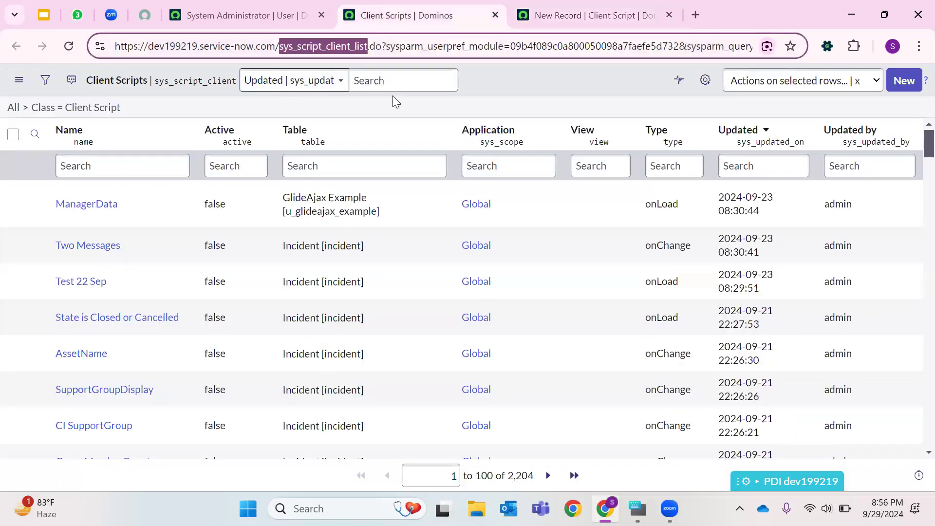
key("BackSpace")
type("incident_list")
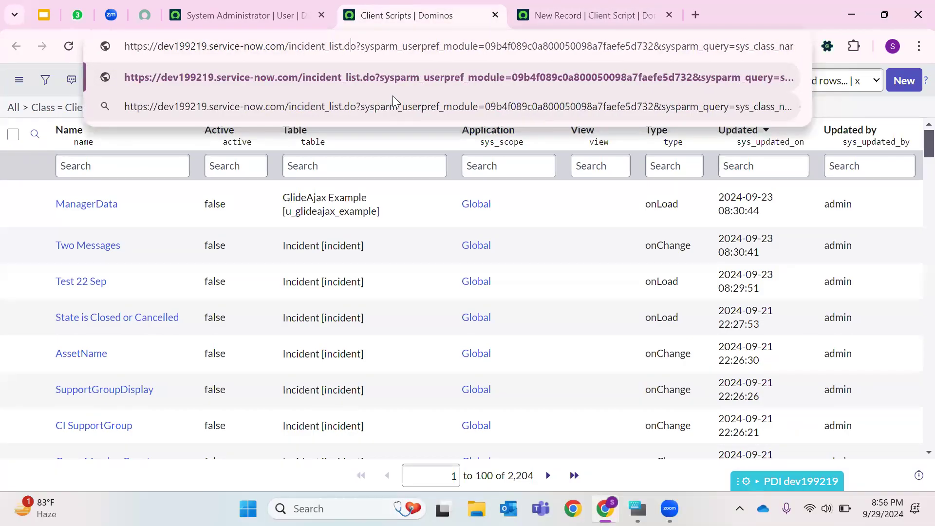
key("BackSpace")
key("BackSpace")
key("Delete")
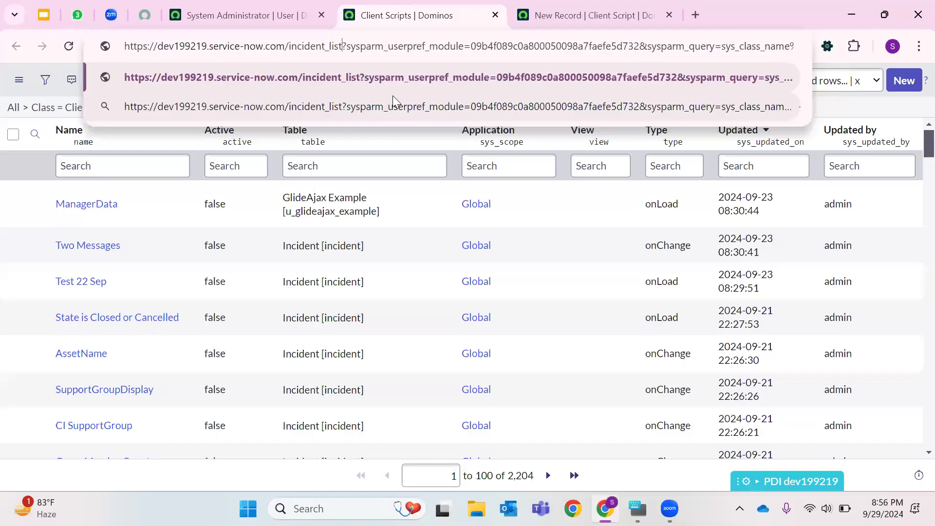
key("Return")
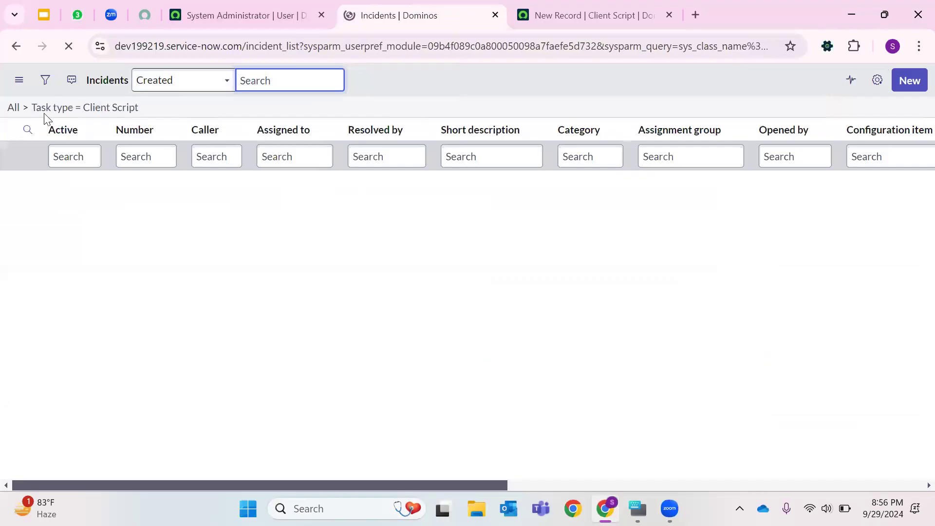
left_click(26, 107)
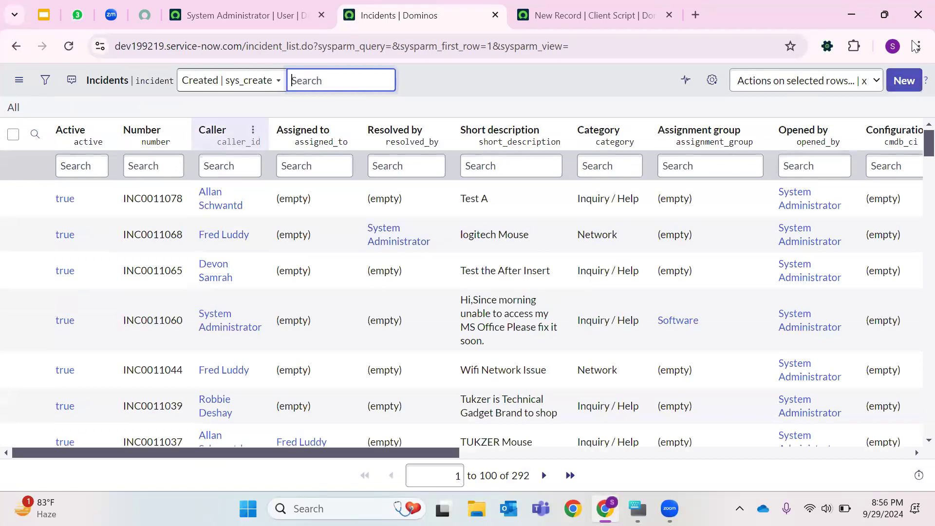
left_click(900, 87)
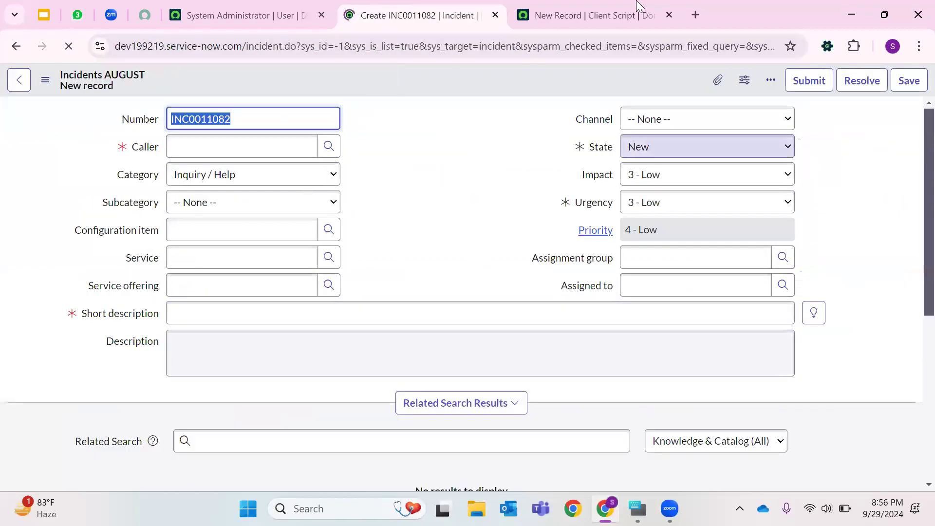
- Complete line 3 as g_form.setMandatory('assignment_group',true); in the client script
left_click(597, 2)
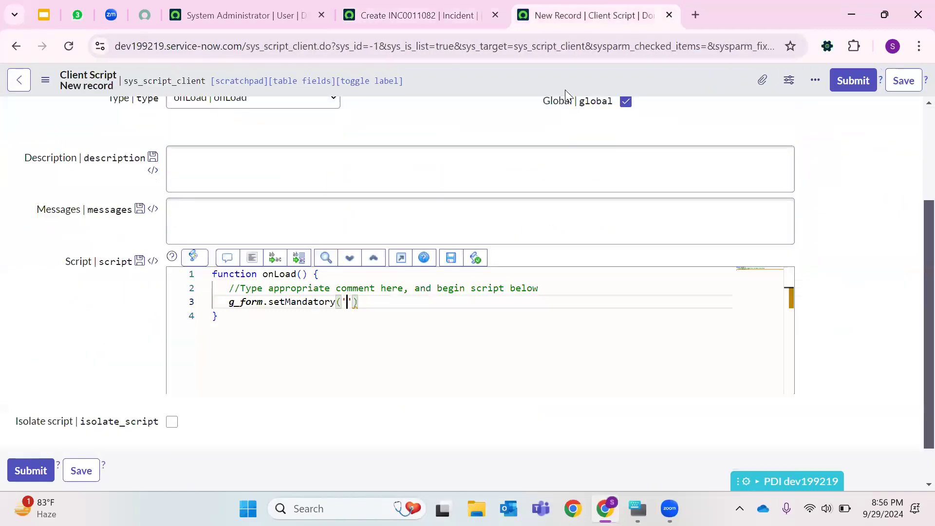
type("assignment_group")
left_click(424, 12)
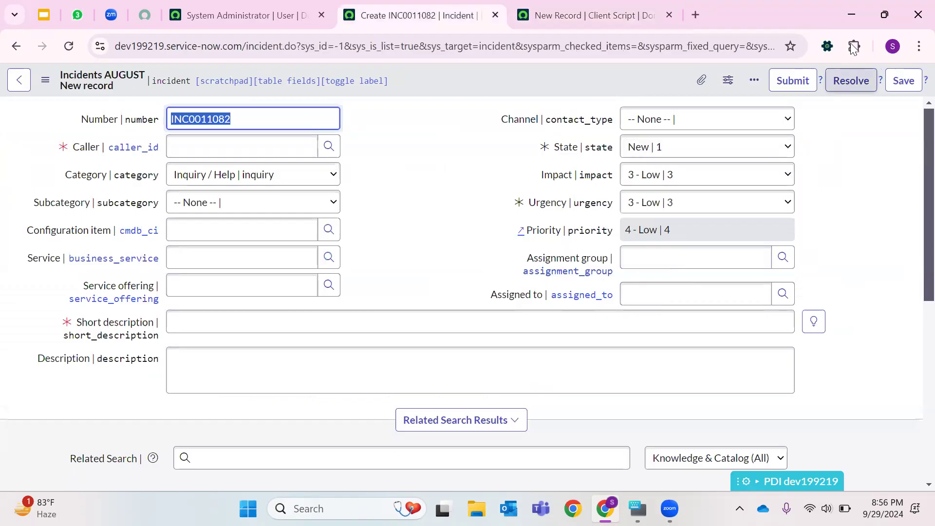
left_click(550, 14)
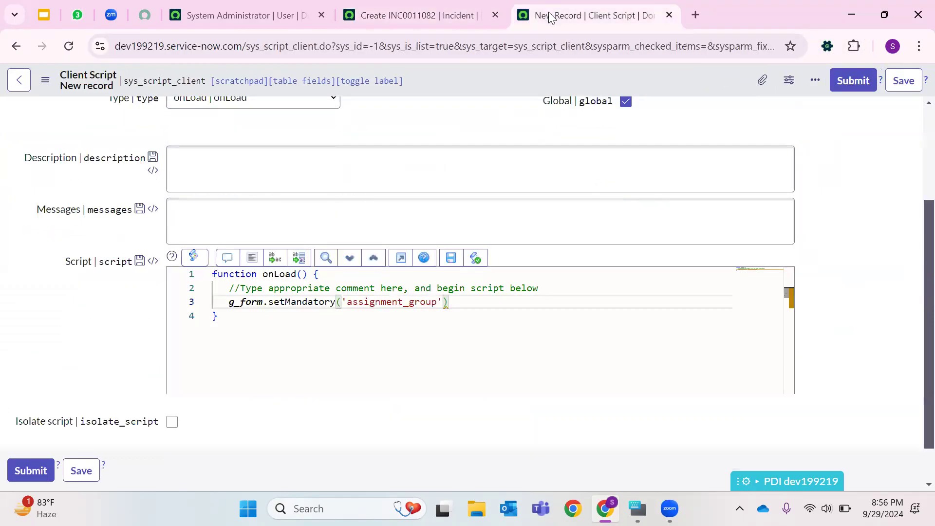
type(",")
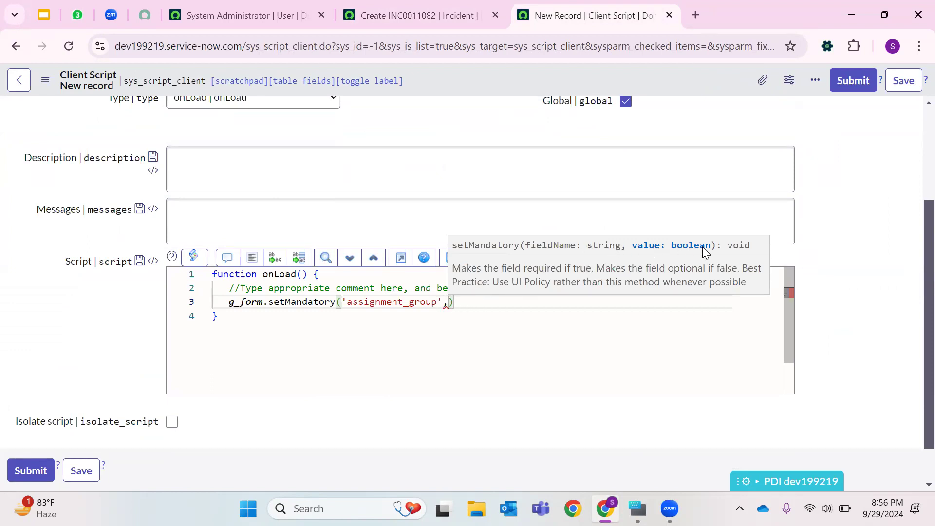
type("true);")
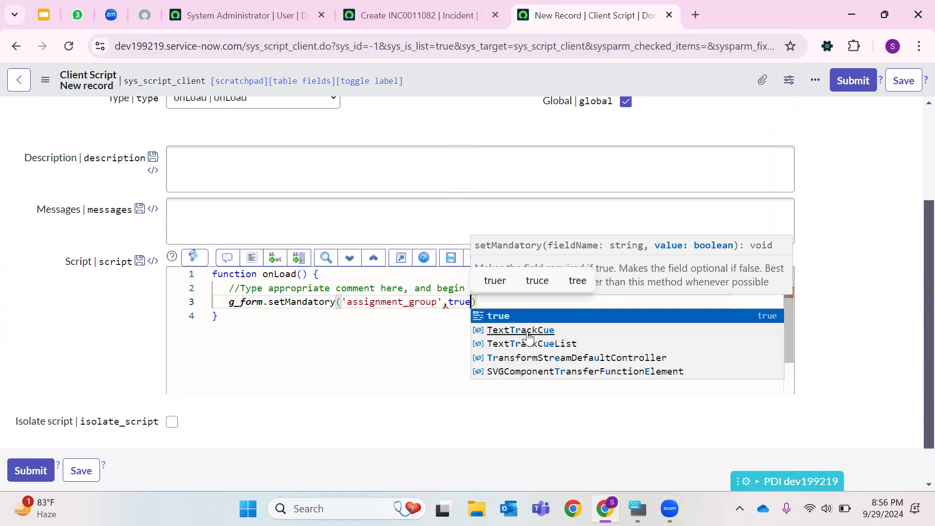
- Add a line g_form.setVisible('description',false); to the onLoad script
key("Return")
type("g")
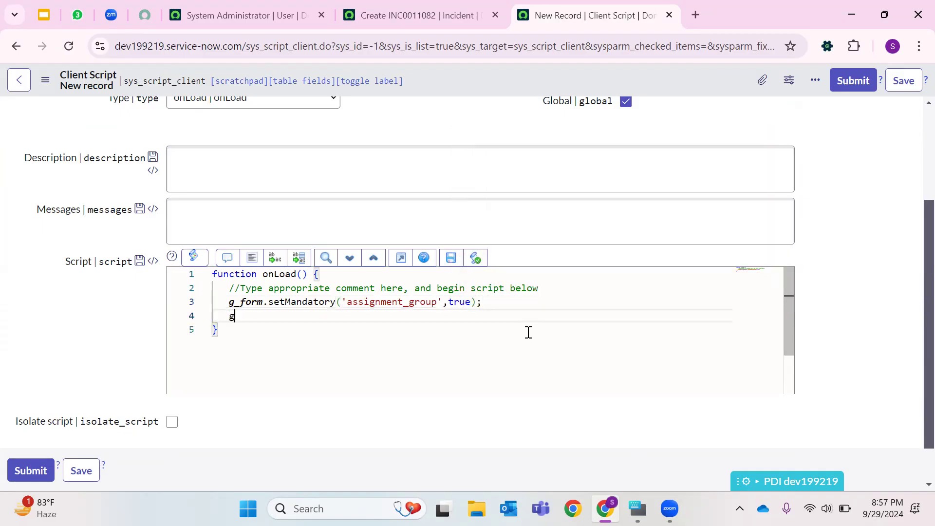
type("_form.setV")
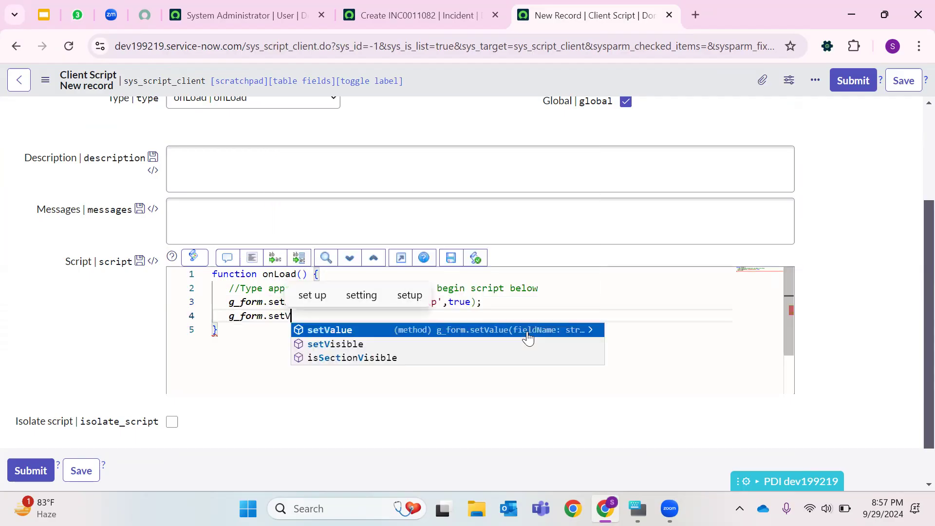
left_click(528, 335)
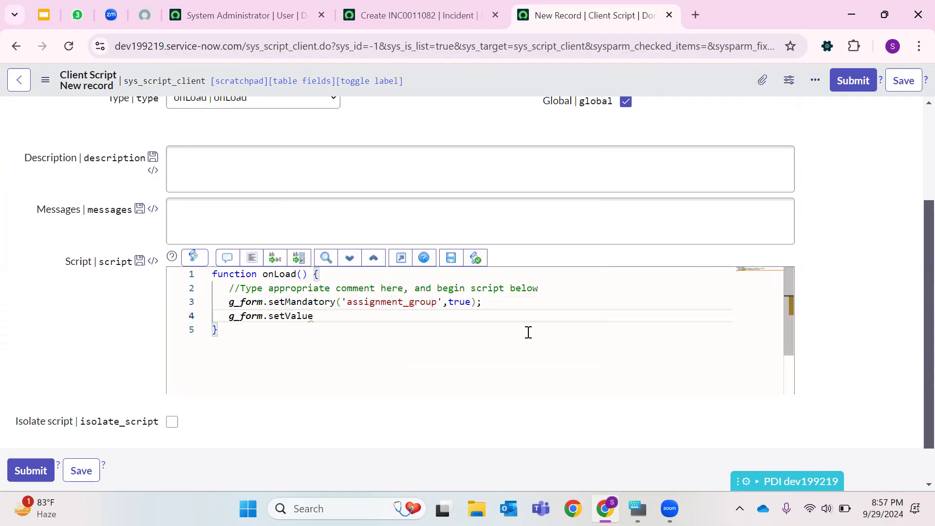
type("is")
left_click(528, 332)
type("(")
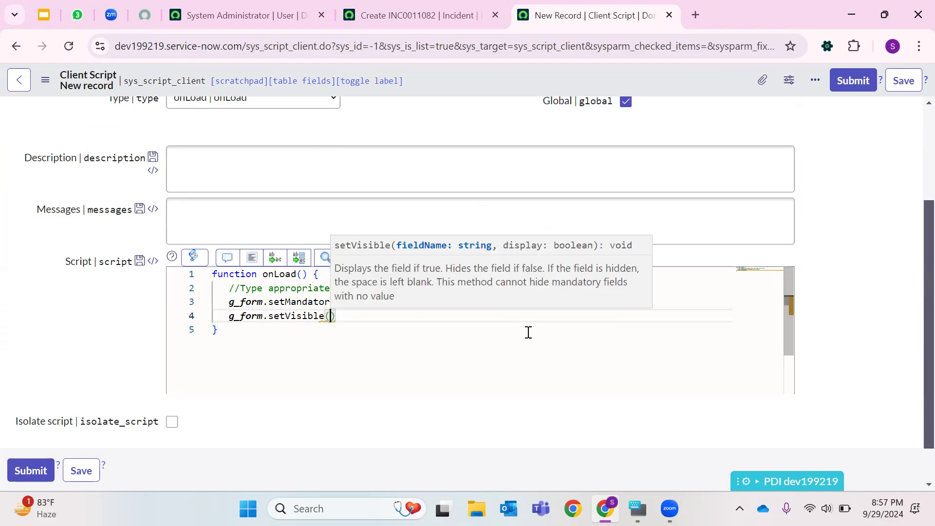
type("'description',false);")
- Add a line g_form.setReadOnly('contact_type',true); to the onLoad script
key("Return")
type("g_form")
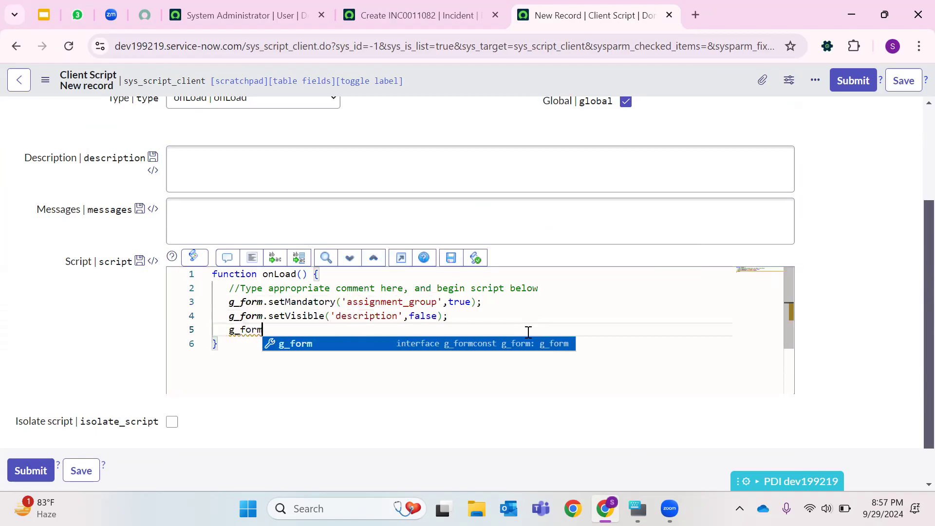
type(".setReadOnly")
key("Return")
type("(")
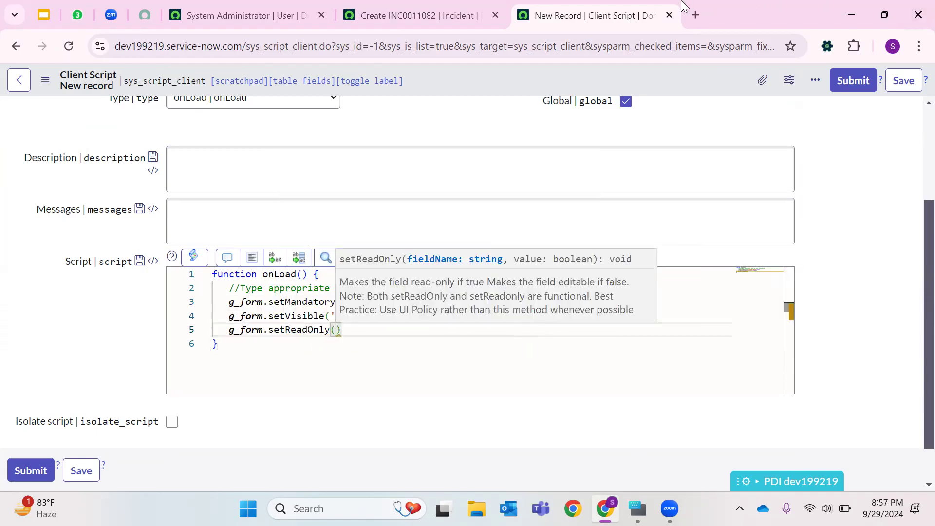
left_click(473, 13)
left_click(665, 220)
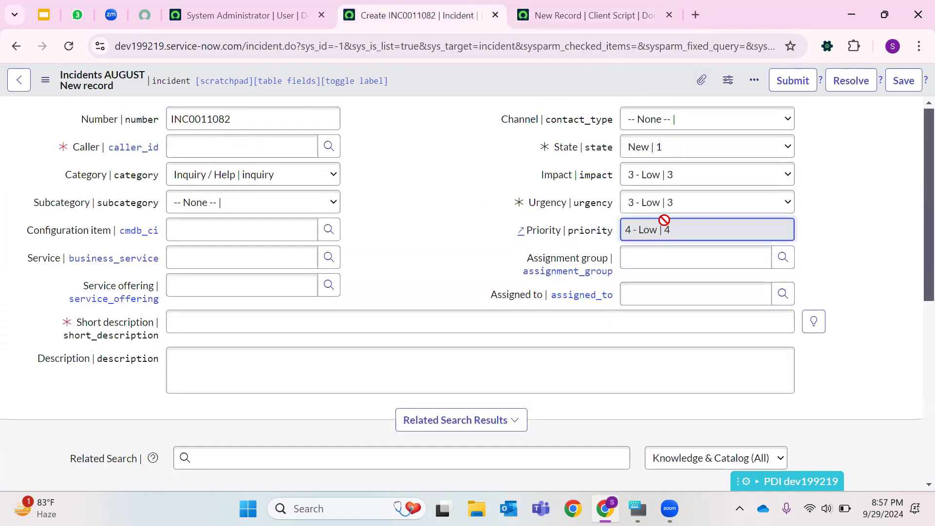
left_click(589, 12)
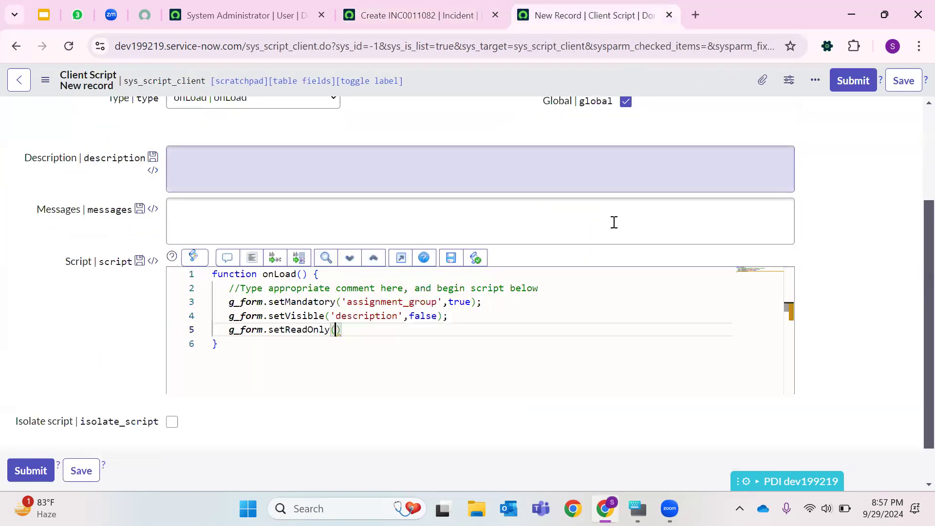
type("'contact_type'")
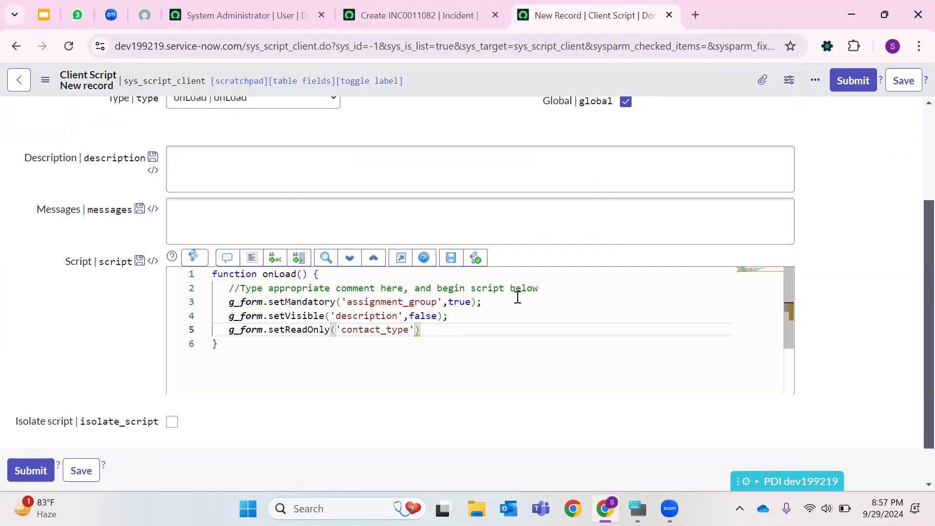
type(",true")
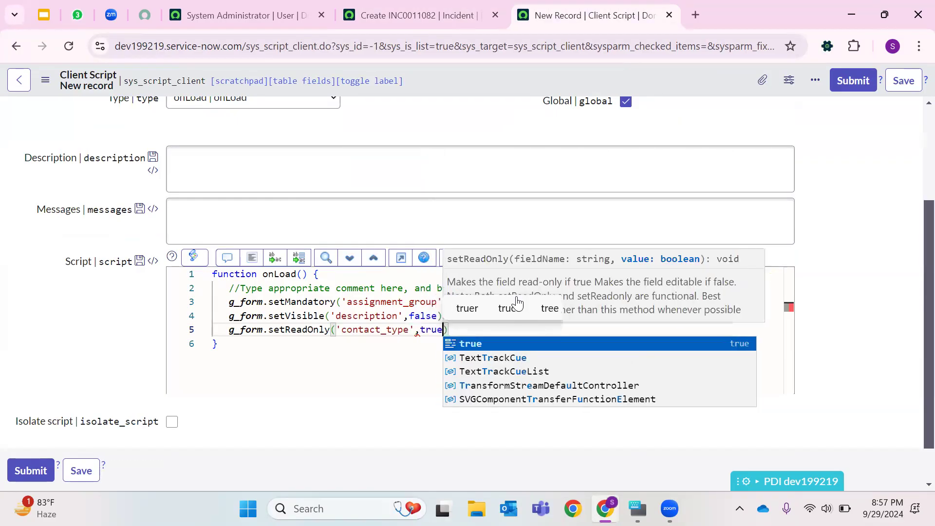
type(");")
- Begin a new line with g_form.setValue('short_description' in the onLoad script
key("Return")
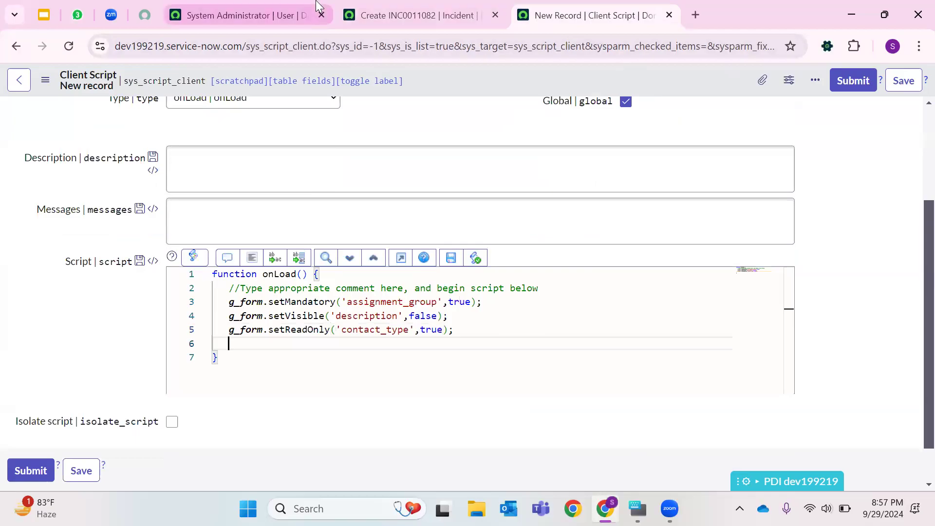
left_click(316, 6)
left_click(400, 15)
left_click(517, 8)
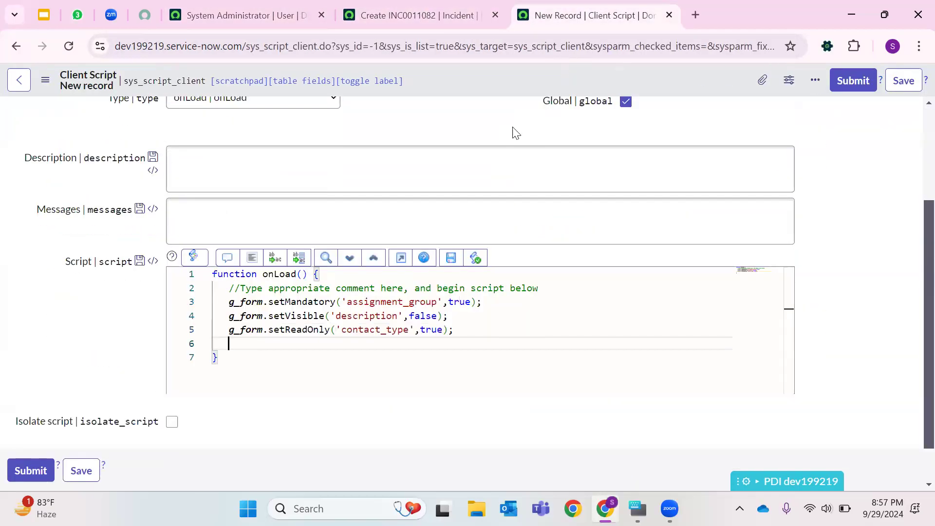
type("g_form.setValue")
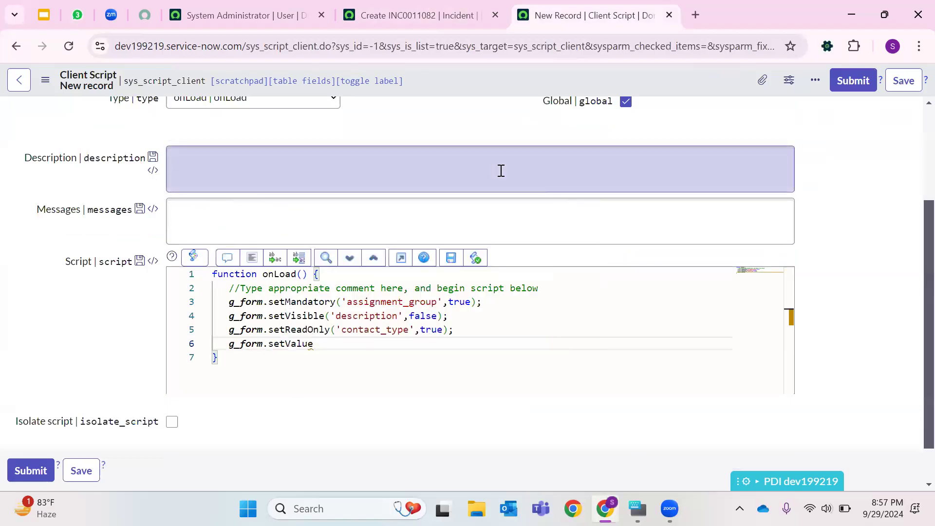
type("('shor")
type("t_descr")
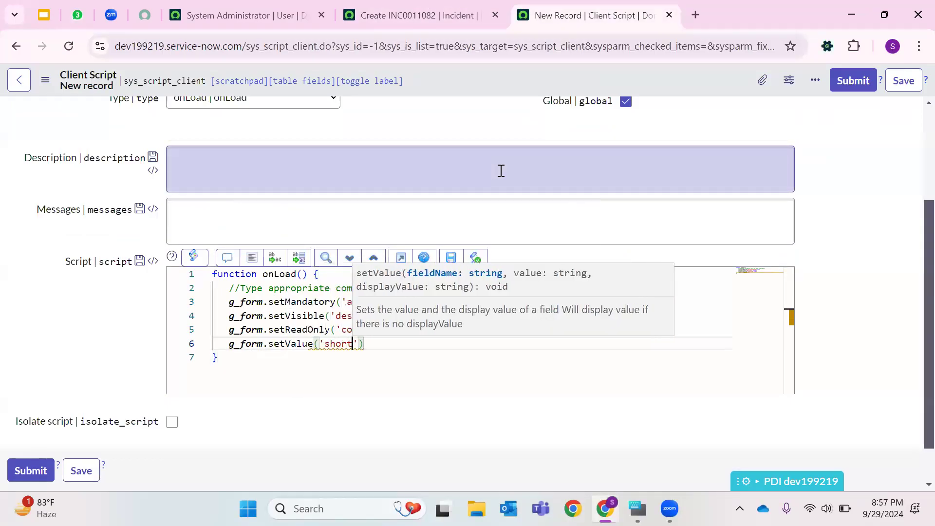
type("iption")
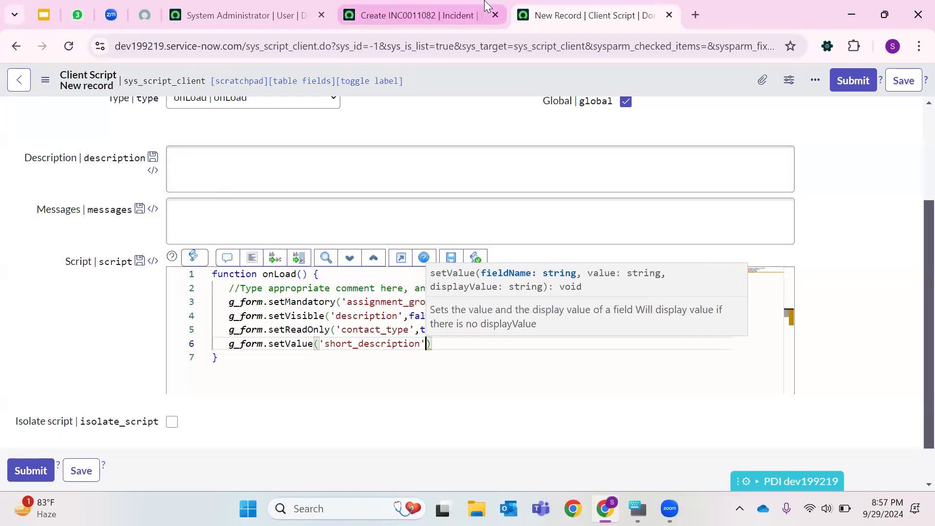
- Inspect the Short description field's name on the new incident form
left_click(419, 15)
triple_click(123, 335)
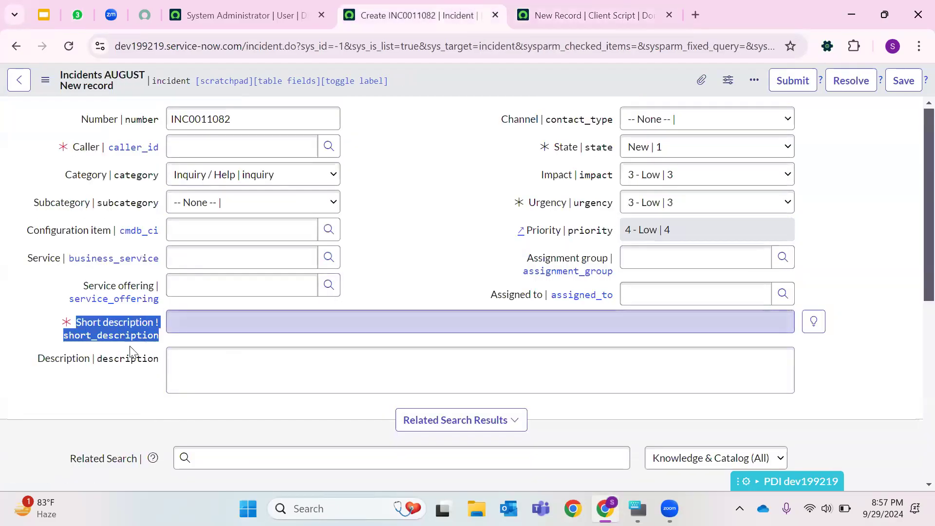
left_click(125, 334)
double_click(131, 334)
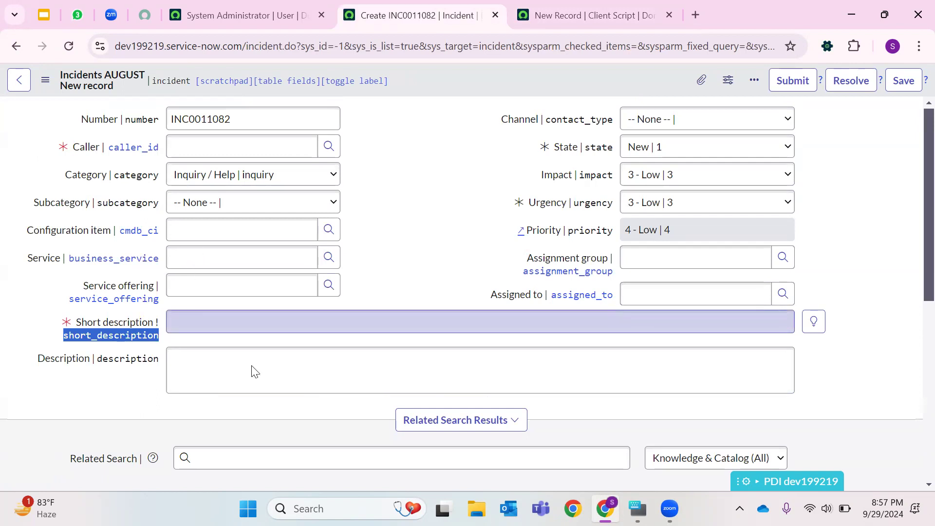
right_click(128, 334)
left_click(101, 372)
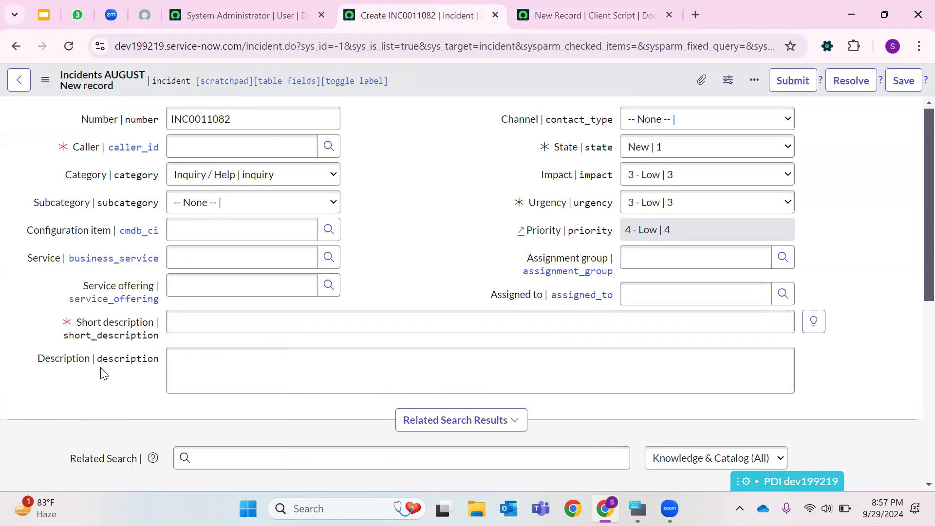
triple_click(114, 336)
left_click(104, 358)
left_click(108, 336)
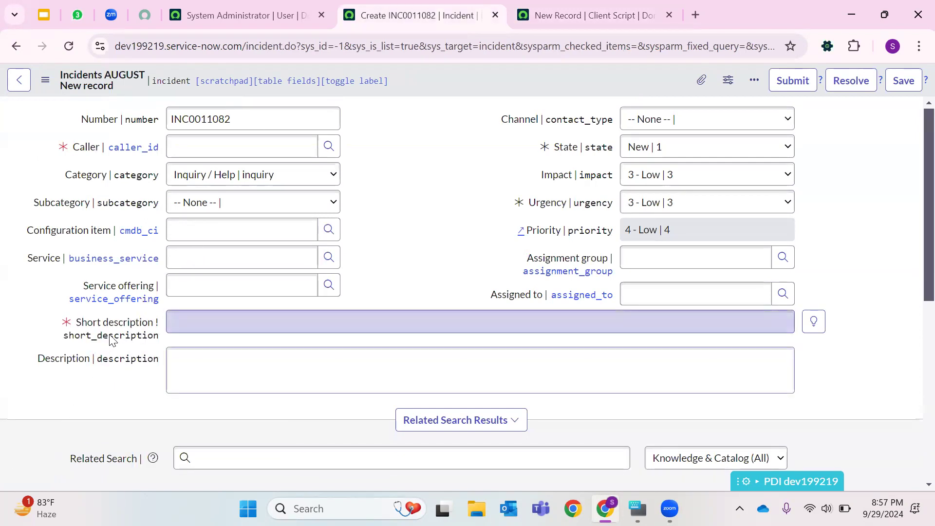
double_click(108, 336)
right_click(117, 335)
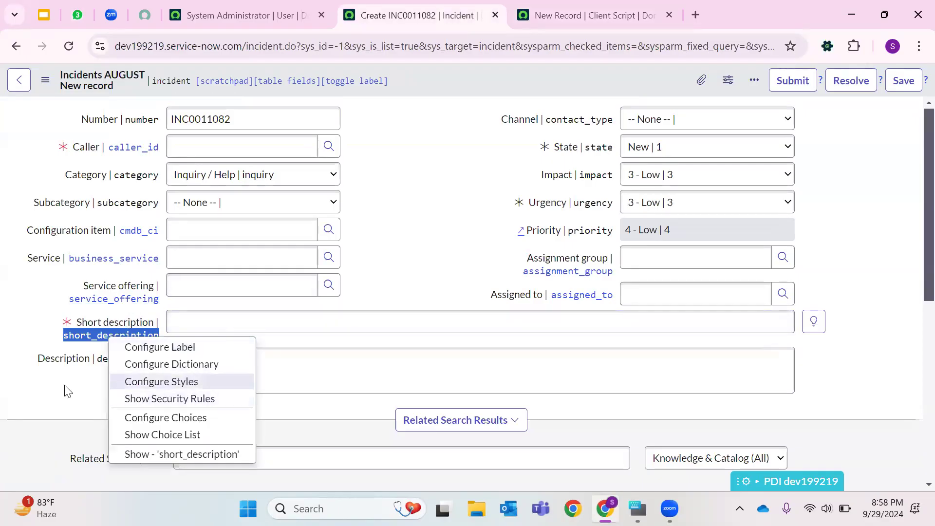
left_click(65, 335)
double_click(96, 339)
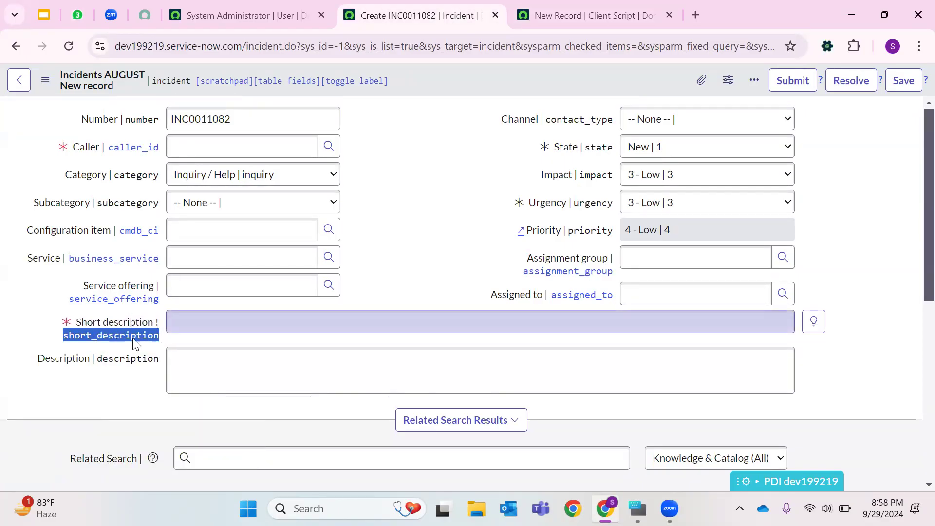
right_click(136, 344)
left_click(88, 403)
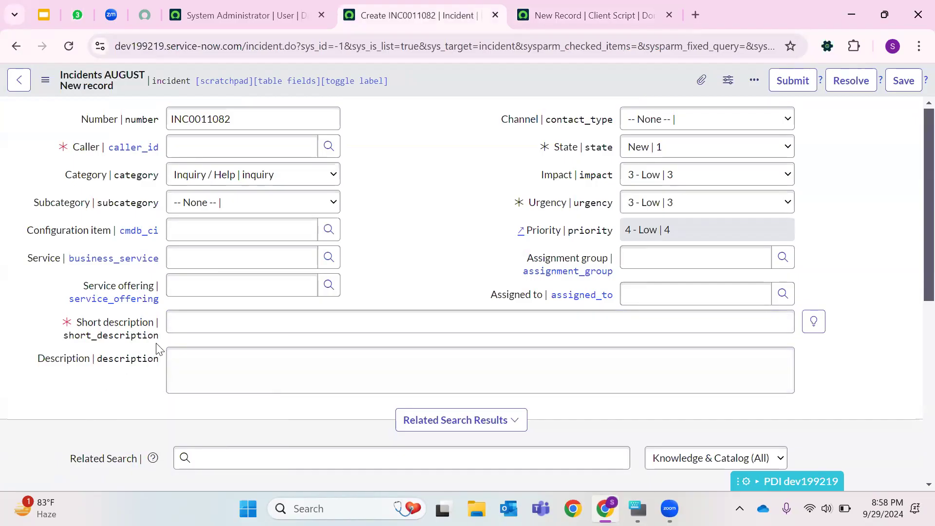
double_click(67, 337)
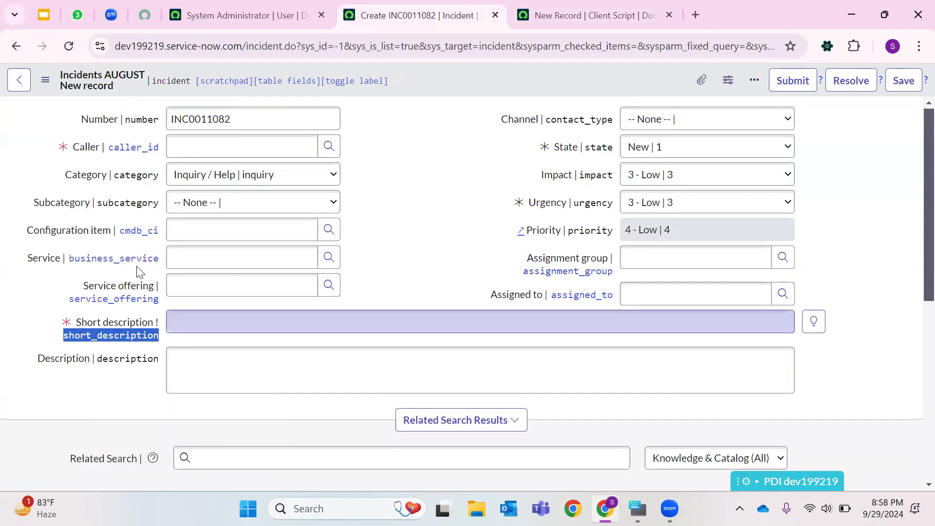
right_click(76, 335)
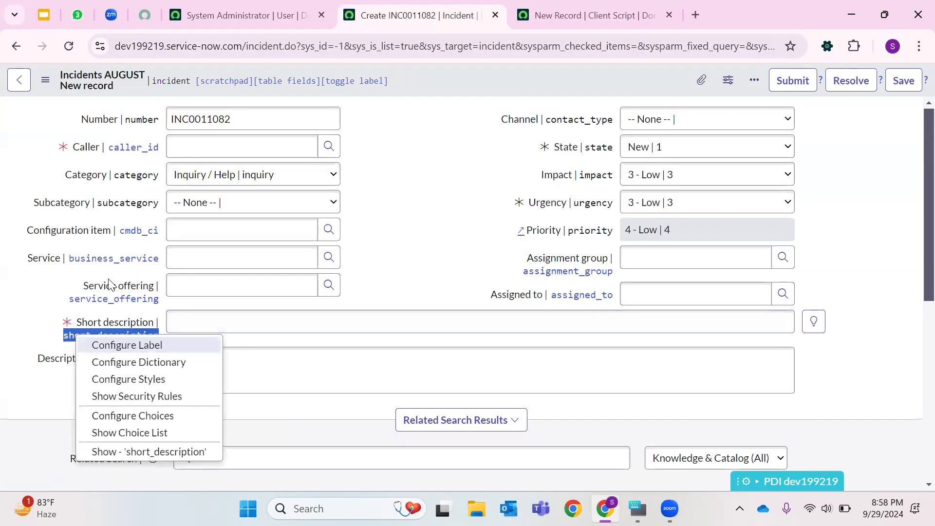
left_click(80, 340)
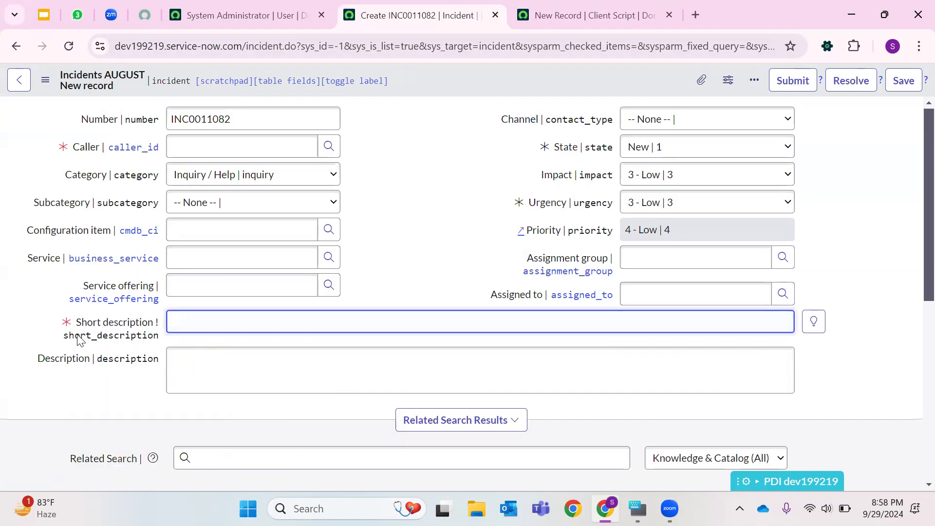
left_click_drag(155, 341, 64, 344)
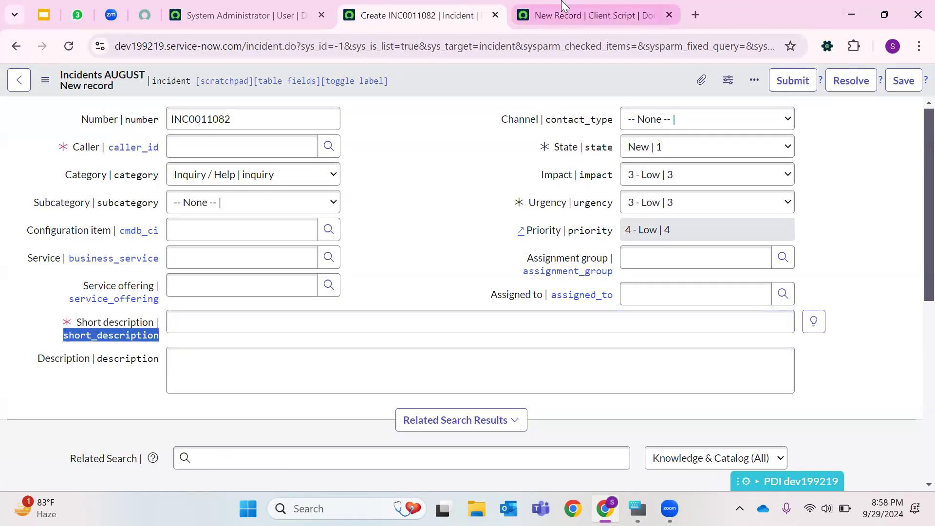
- Complete line 6 as g_form.setValue('short_description','Today is Sunday 29'); in the onLoad script
left_click(592, 15)
type(",'")
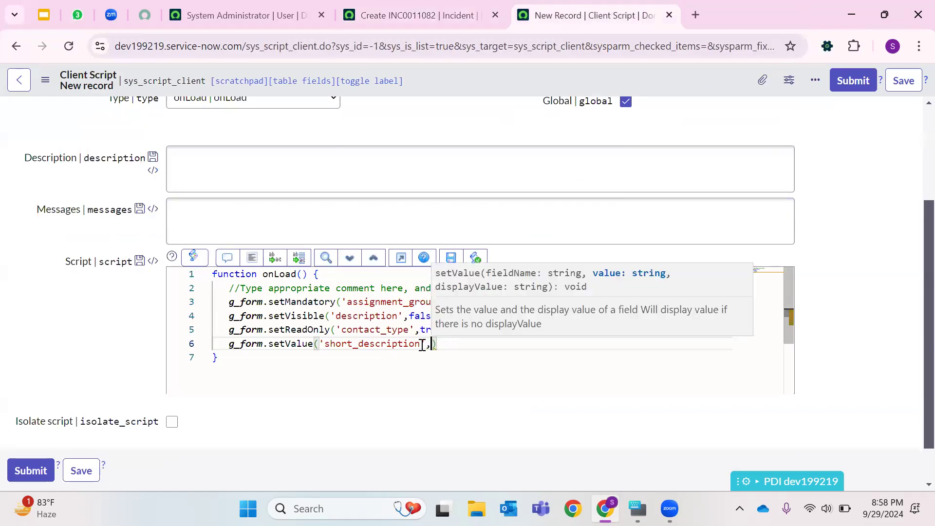
type("Today is ")
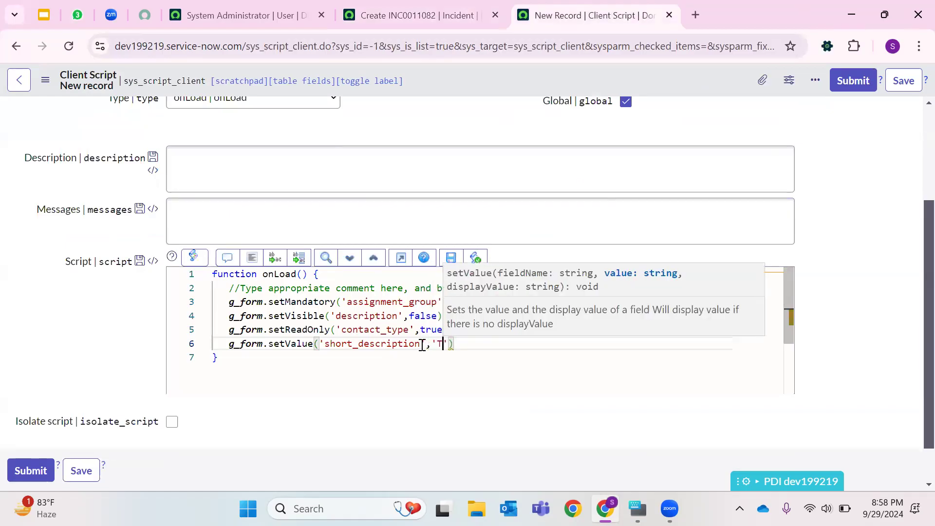
type("Sundat")
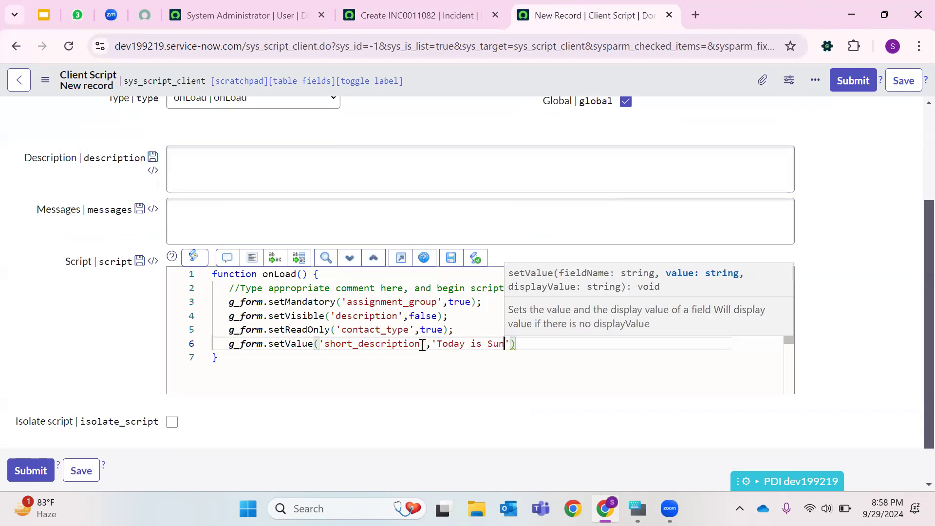
key("BackSpace")
type("y 29")
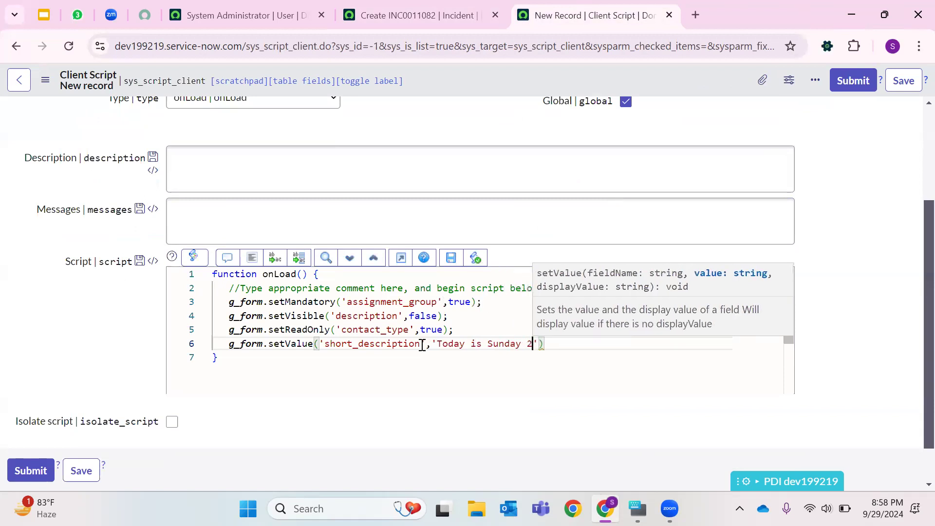
left_click(563, 343)
type(";")
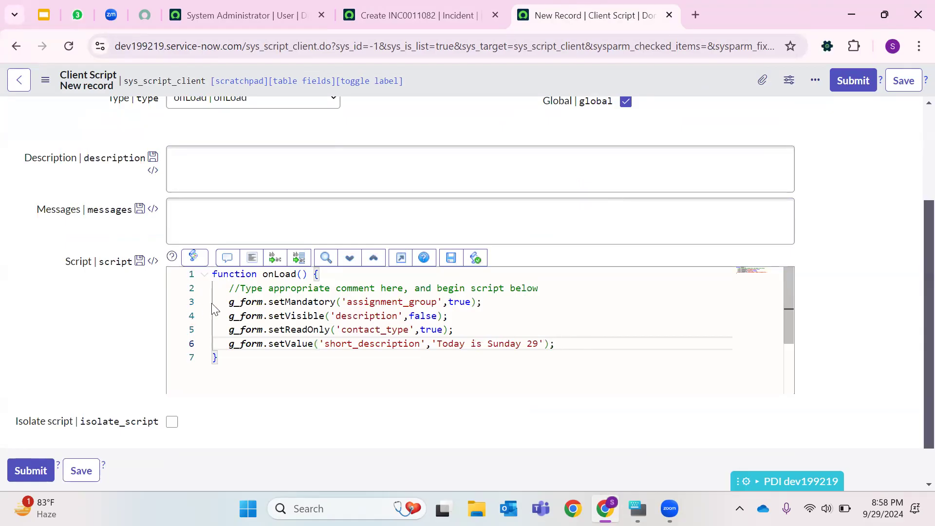
- Save the client script and return to the new incident form
right_click(482, 88)
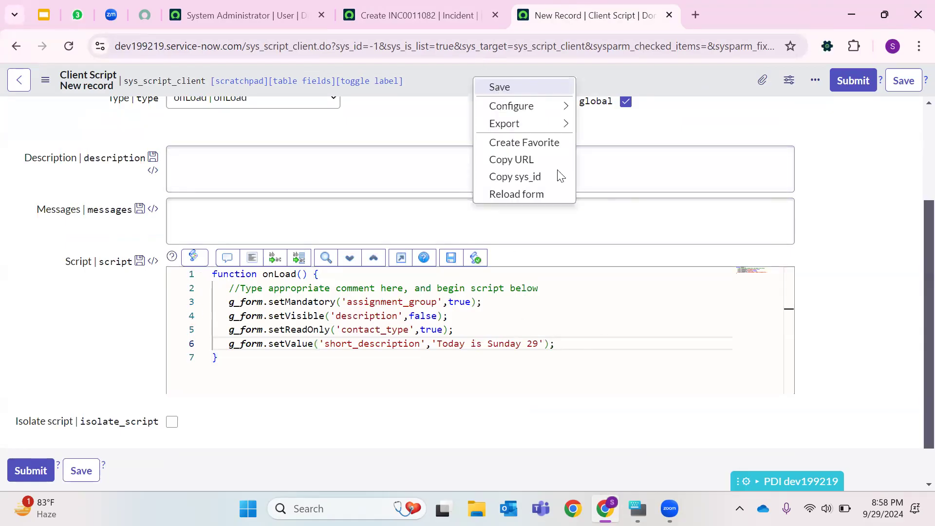
left_click(550, 194)
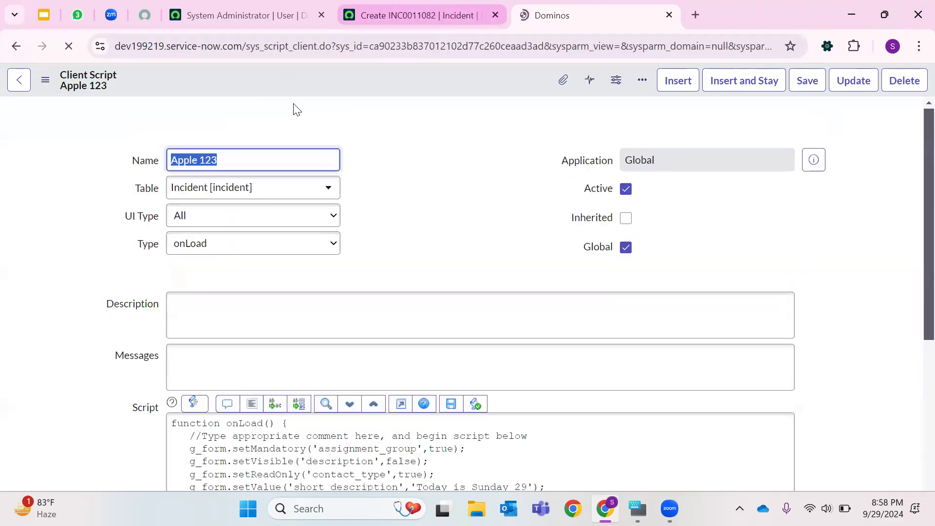
left_click(402, 22)
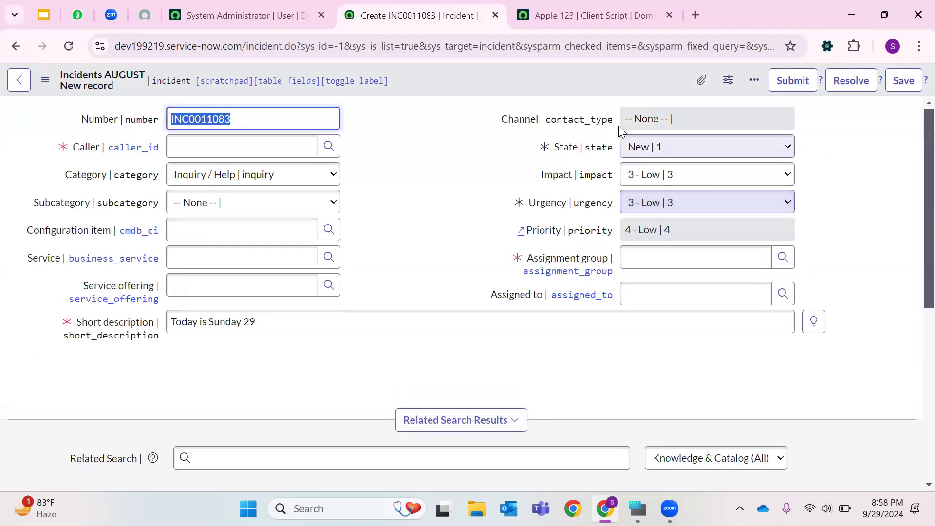
- Review the pre-filled short description on the incident and the four g_form lines in the client script
left_click(207, 323)
key("ctrl+a")
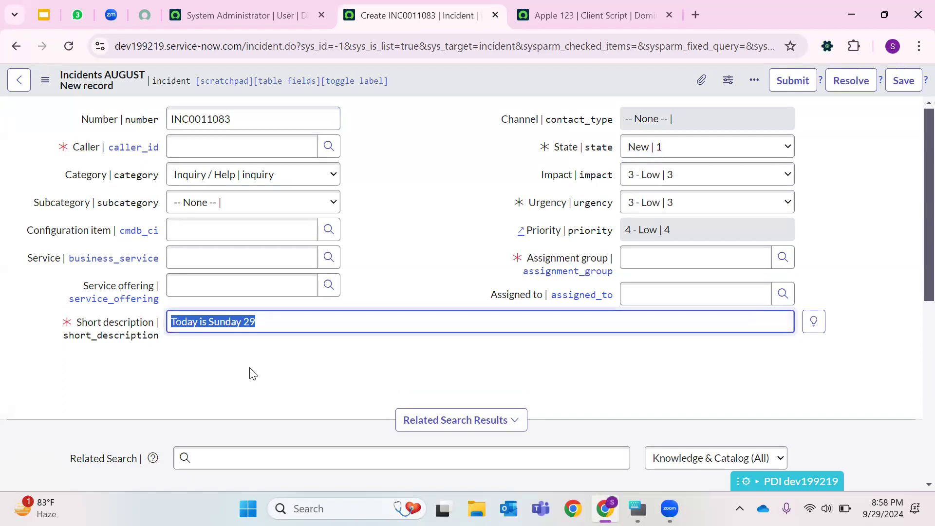
key("ctrl+Tab")
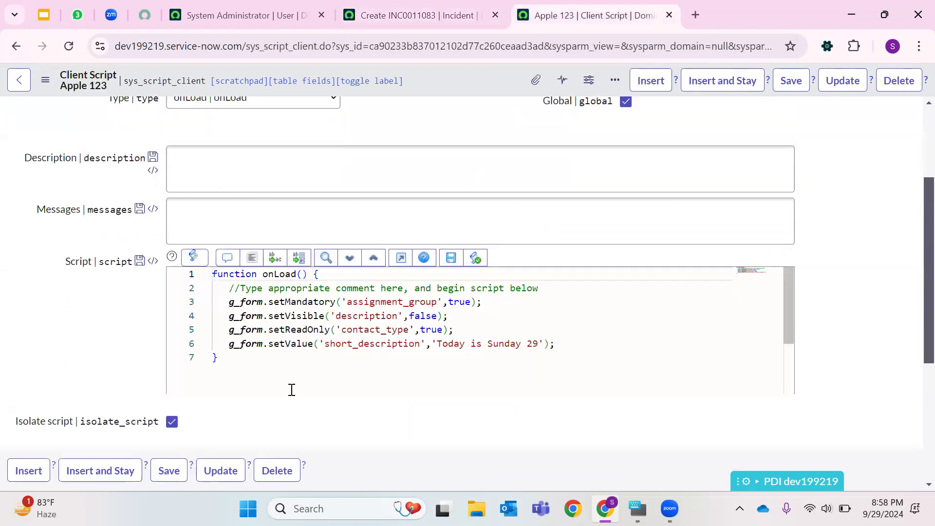
left_click_drag(229, 305, 563, 347)
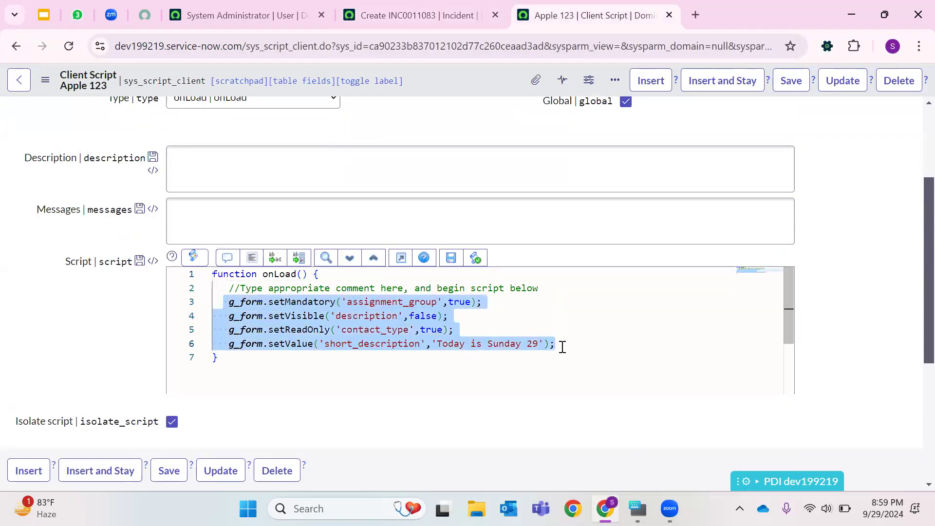
left_click(451, 6)
left_click(531, 14)
left_click(607, 354)
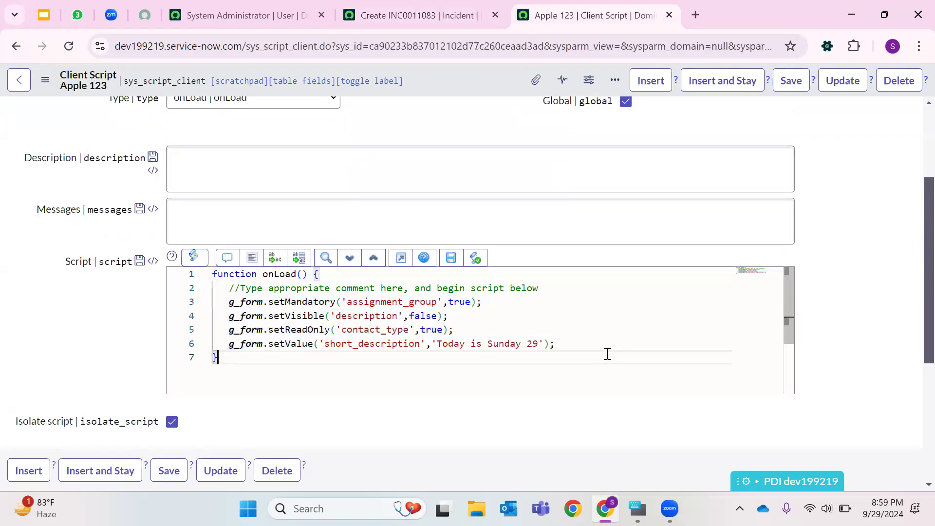
left_click_drag(229, 303, 586, 355)
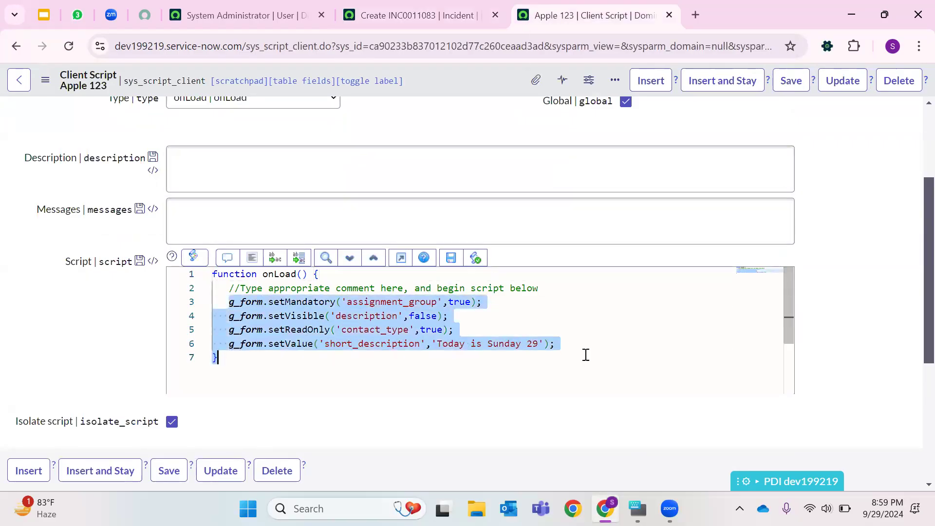
left_click(587, 340)
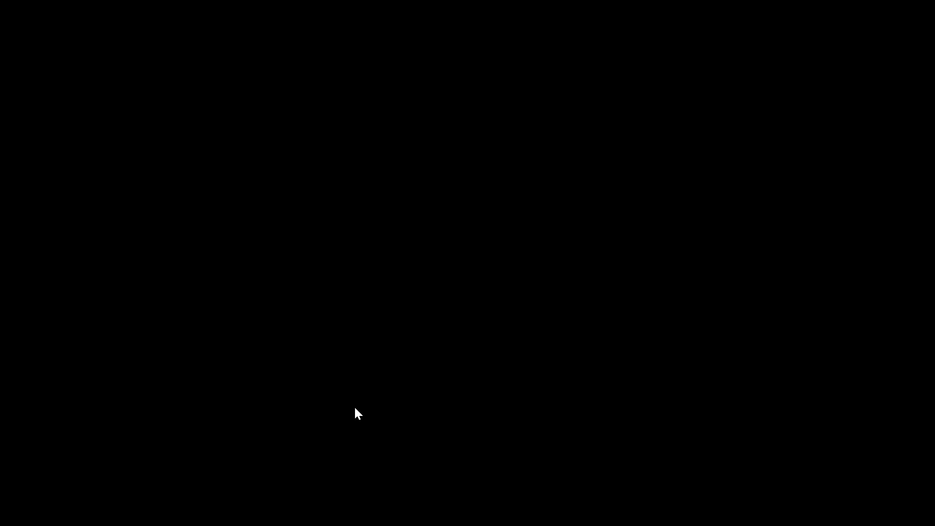
- Open the 1st Class ITSM notes file from the ITSM_C folder
scroll(178, 190, "down", 1)
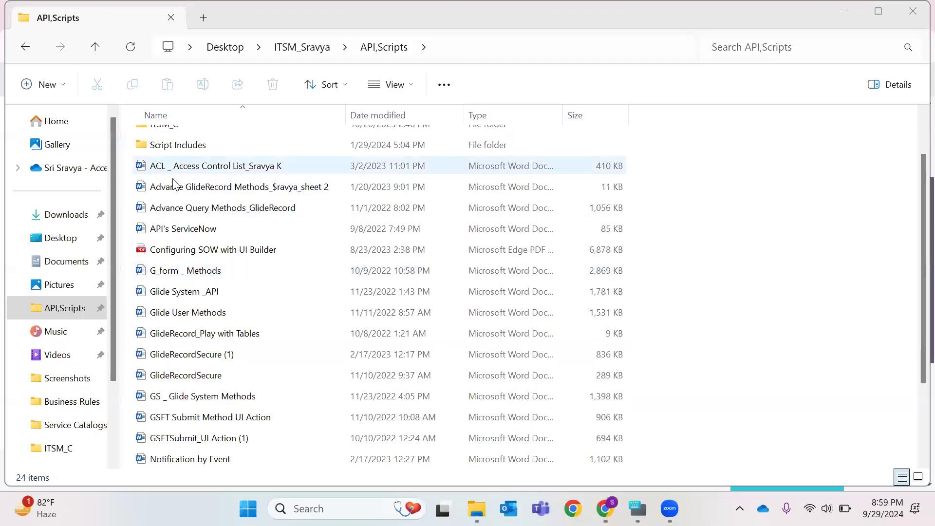
scroll(646, 189, "up", 1)
double_click(601, 178)
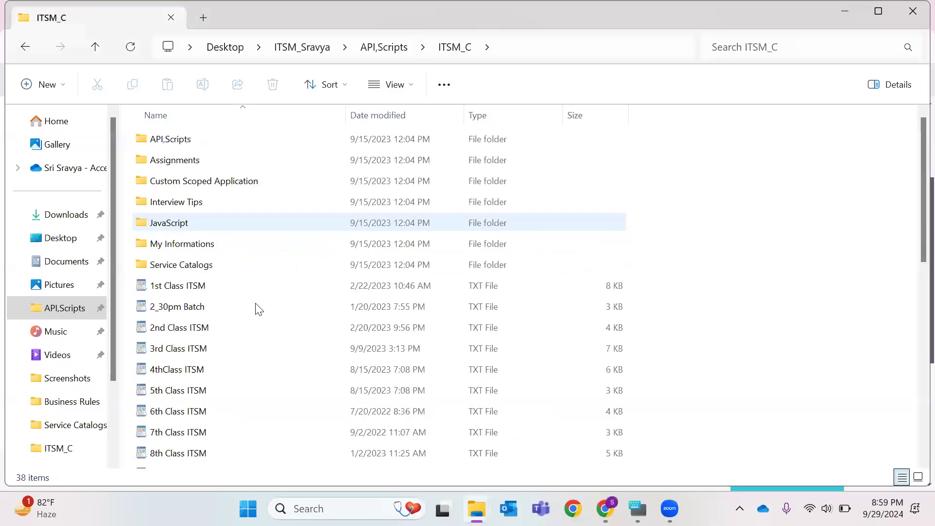
double_click(214, 285)
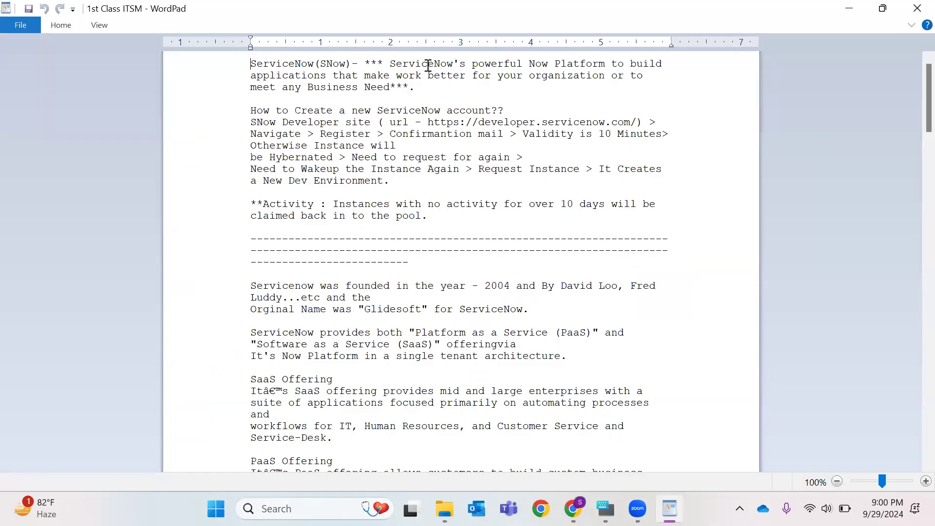
- Read through the 1st Class ITSM notes, highlighting passages about ServiceNow offerings and competitors
left_click_drag(391, 122, 631, 125)
left_click_drag(399, 143, 247, 134)
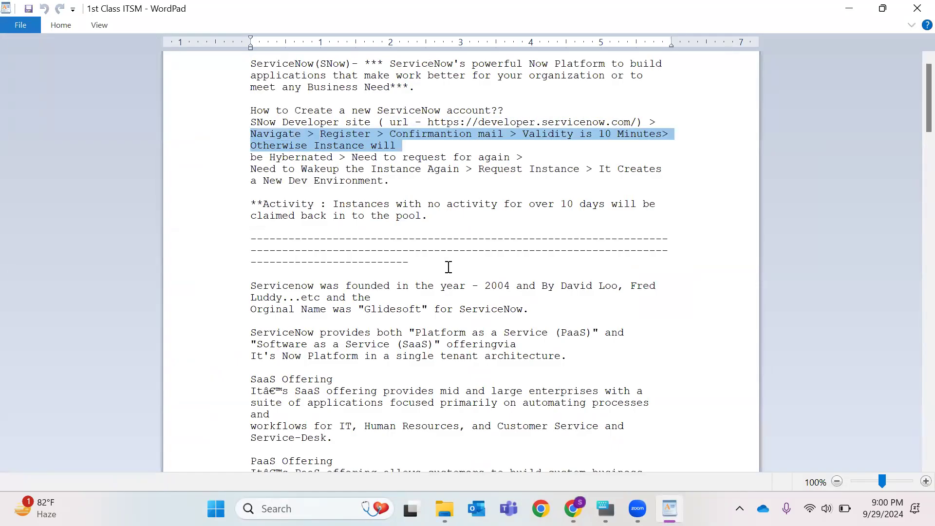
left_click(429, 216)
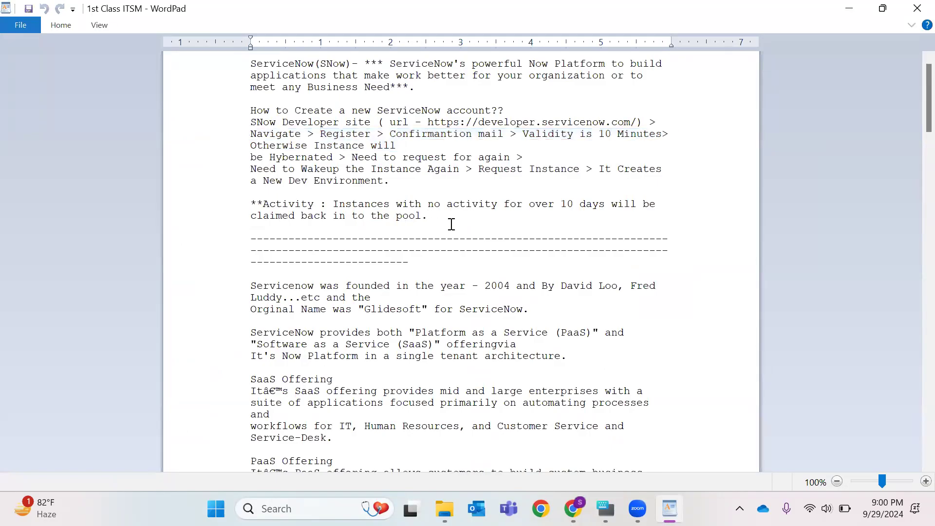
scroll(370, 195, "down", 3)
scroll(312, 253, "down", 2)
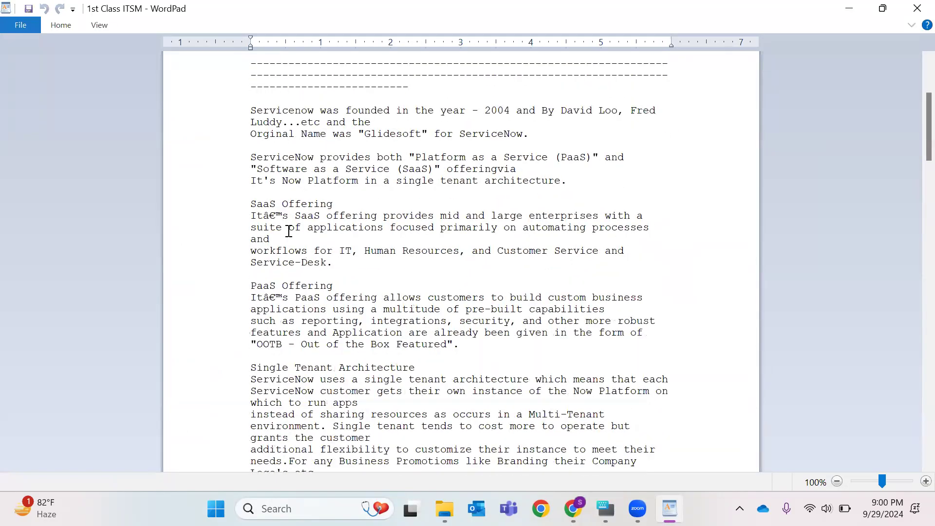
double_click(256, 204)
left_click_drag(250, 286, 339, 292)
scroll(275, 315, "down", 2)
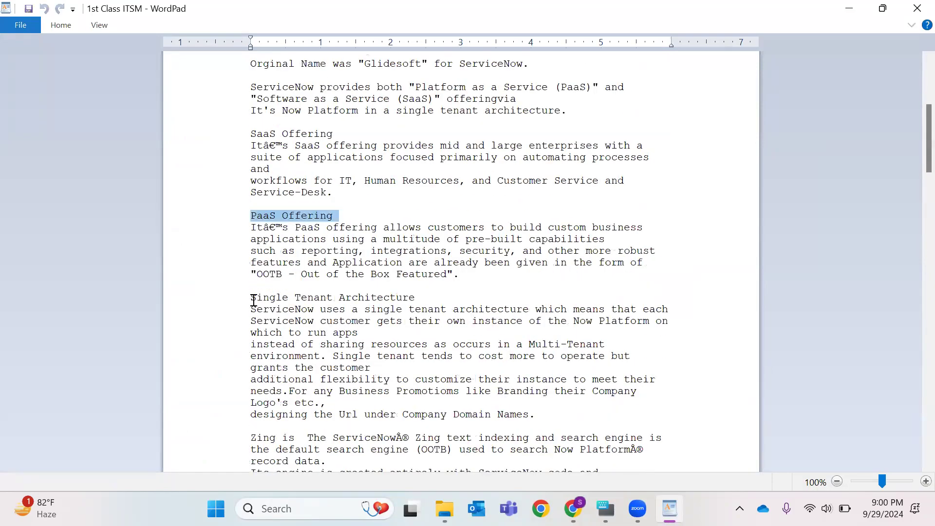
left_click(414, 288)
scroll(431, 284, "down", 4)
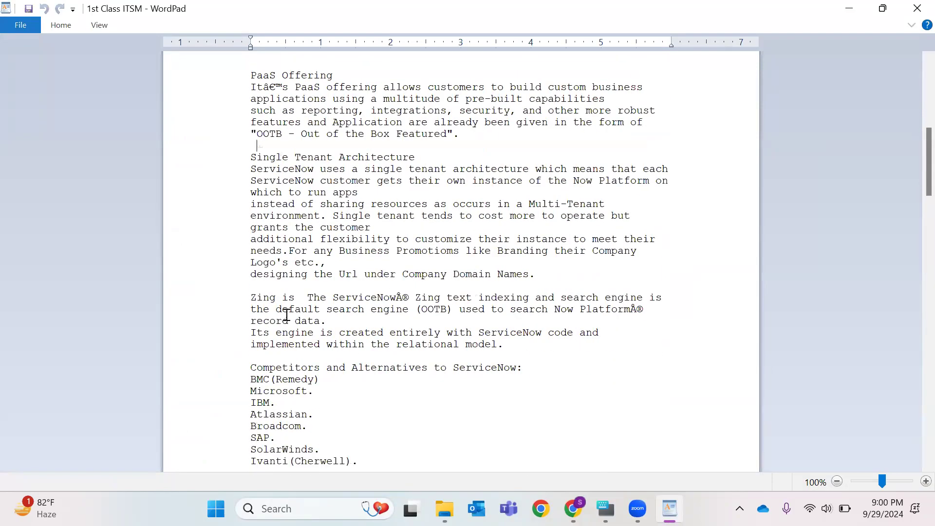
double_click(265, 299)
scroll(559, 274, "down", 3)
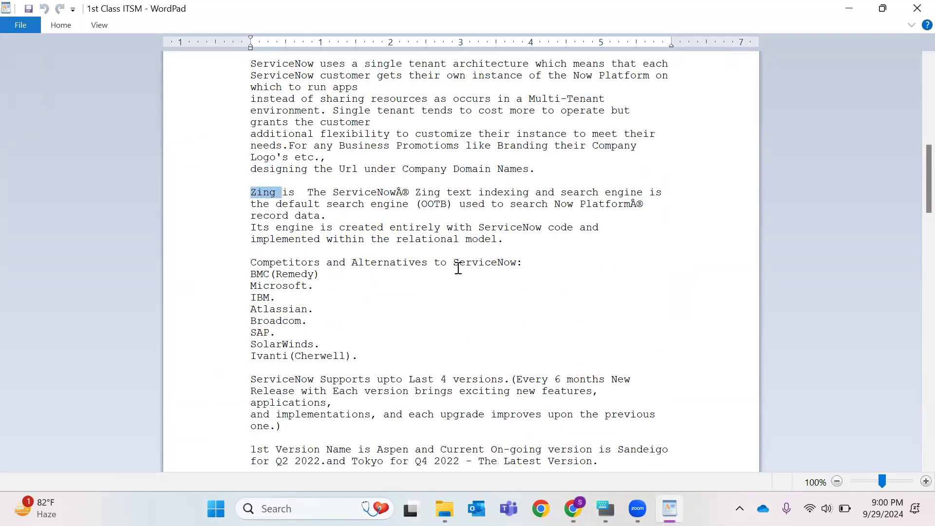
left_click(237, 263)
left_click_drag(378, 316, 382, 350)
scroll(532, 299, "down", 2)
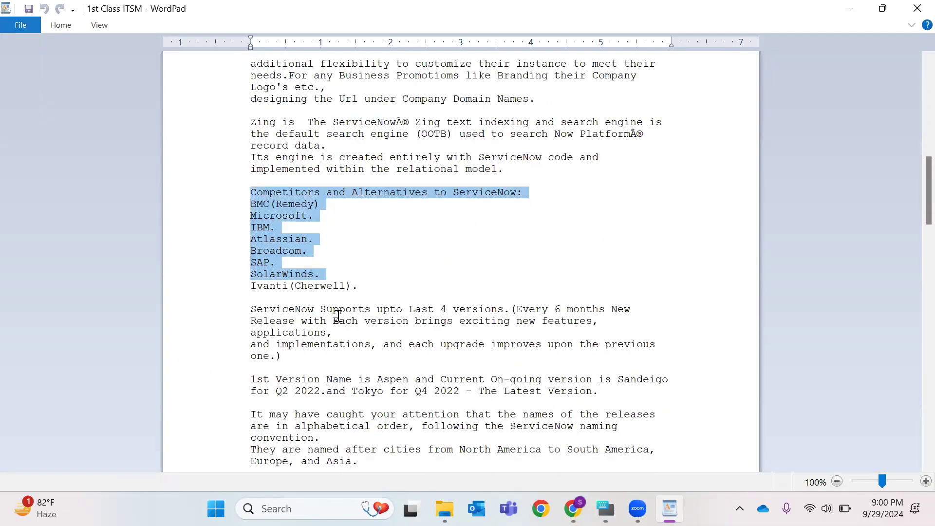
- Read the notes on supported versions, release naming and ITIL, highlighting these passages while scrolling
double_click(354, 309)
scroll(518, 297, "down", 2)
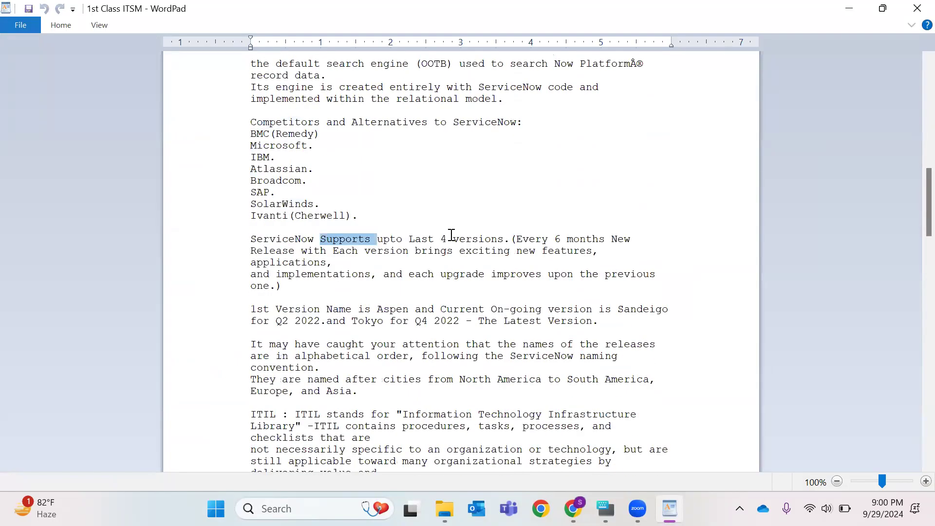
left_click_drag(441, 239, 501, 239)
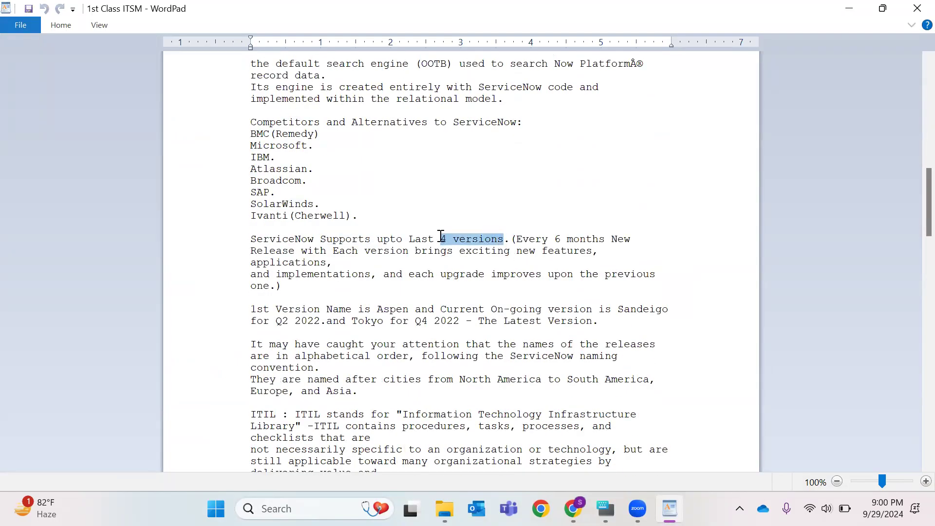
scroll(483, 190, "down", 2)
left_click_drag(251, 239, 626, 302)
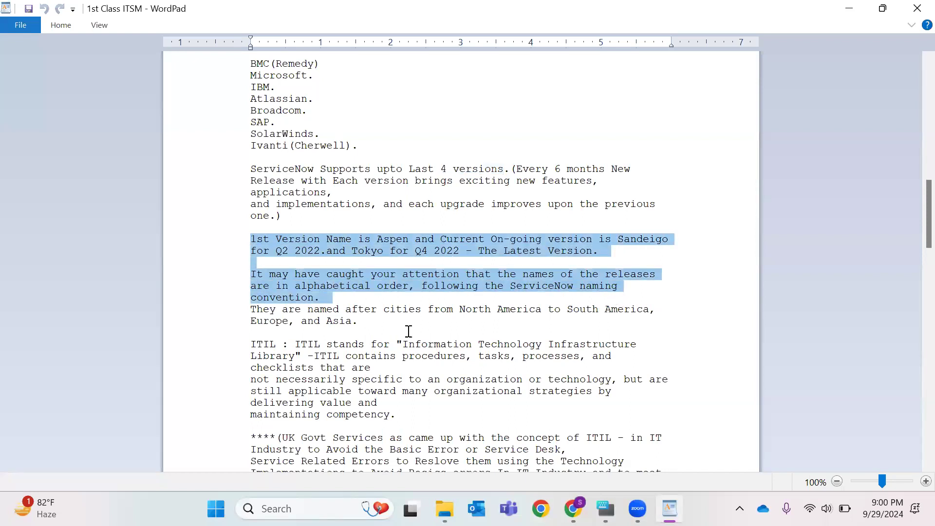
left_click(393, 325)
double_click(290, 238)
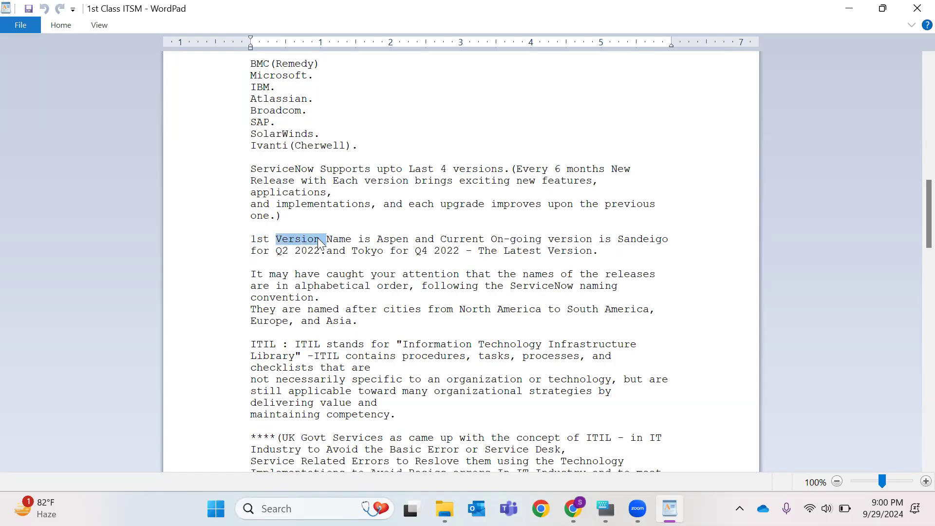
double_click(395, 238)
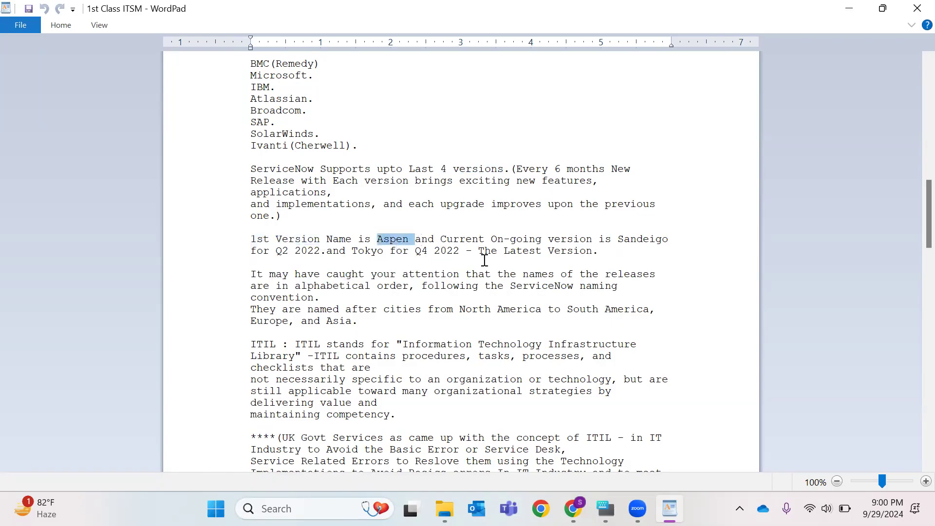
scroll(351, 291, "down", 4)
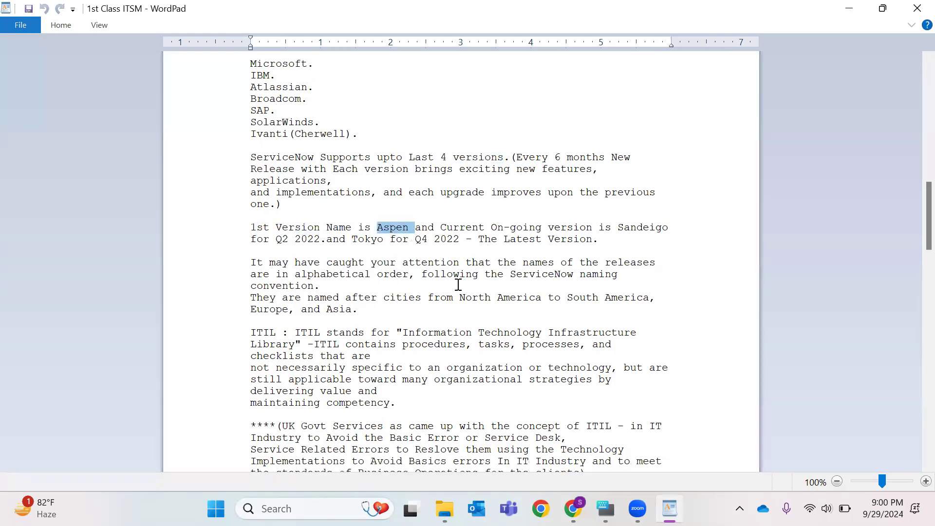
left_click_drag(250, 203, 376, 228)
left_click_drag(391, 285, 397, 395)
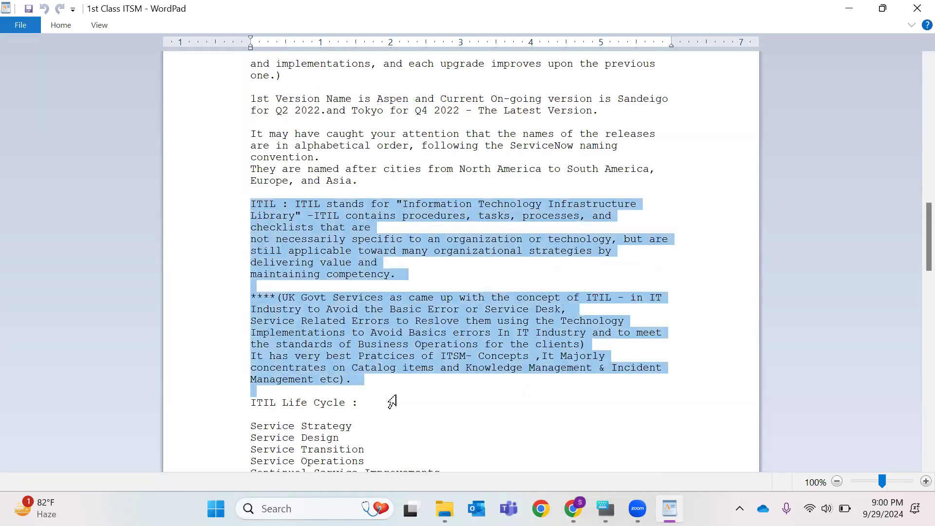
scroll(458, 292, "down", 2)
left_click_drag(372, 336, 251, 336)
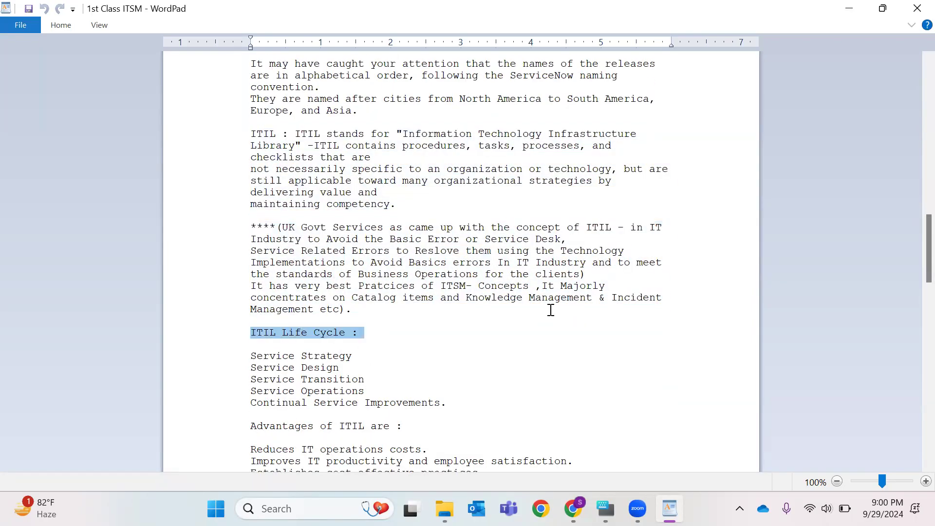
- Scroll down to the Practice Activity section of the notes and highlight its three tasks
scroll(336, 331, "down", 3)
scroll(333, 351, "down", 1)
scroll(332, 351, "down", 20)
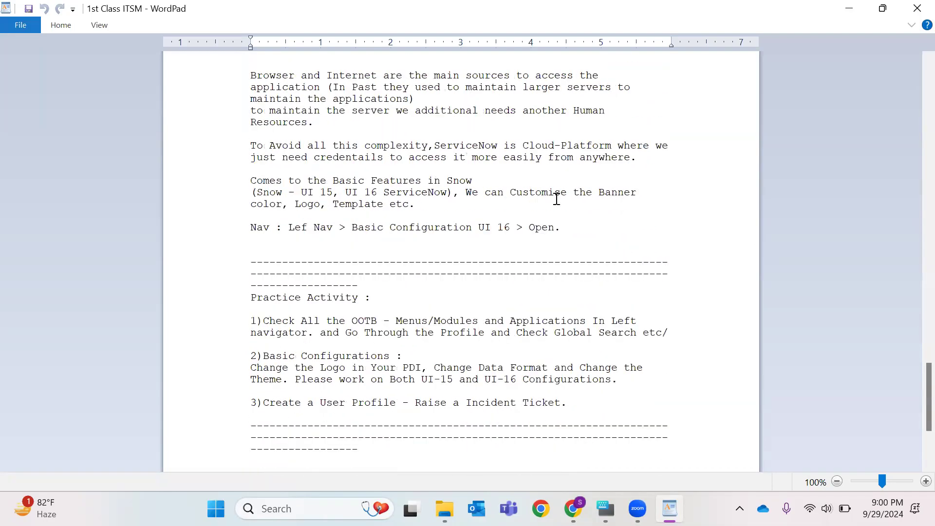
left_click_drag(252, 295, 564, 404)
- Open the 7th Class ITSM notes file from the ITSM_C folder and scroll through its data lookup notes
left_click(685, 101)
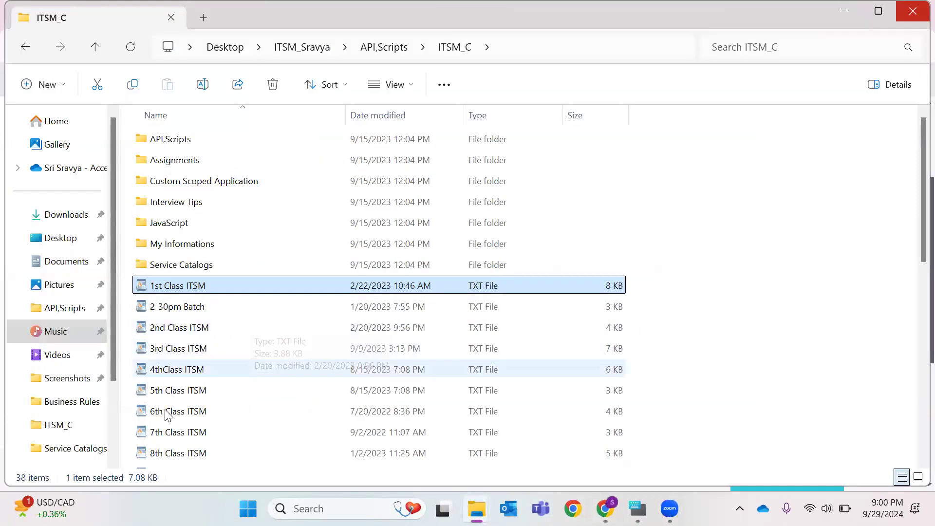
double_click(177, 432)
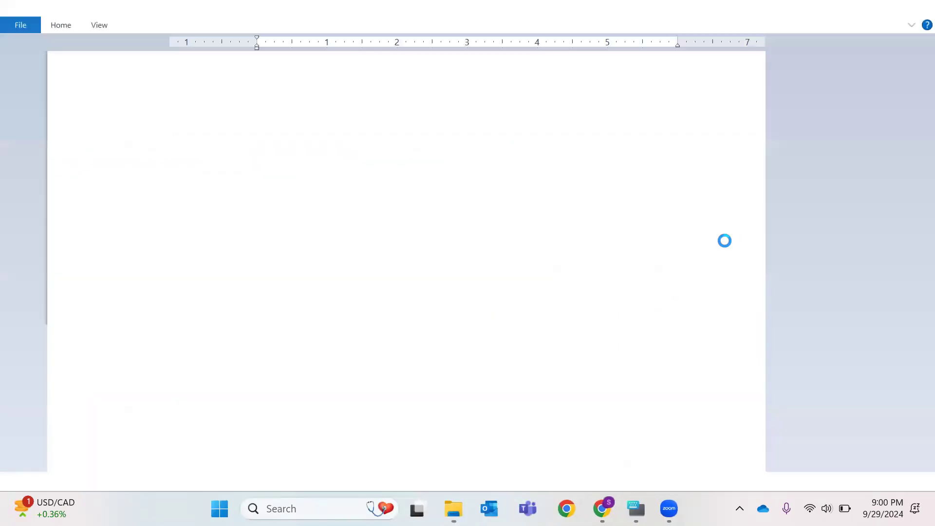
scroll(504, 246, "down", 6)
scroll(477, 224, "down", 5)
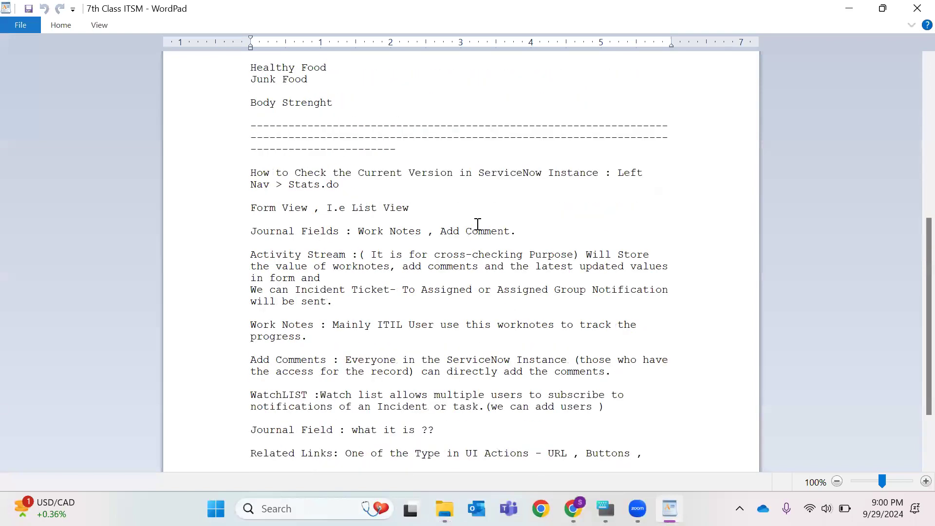
scroll(477, 224, "up", 10)
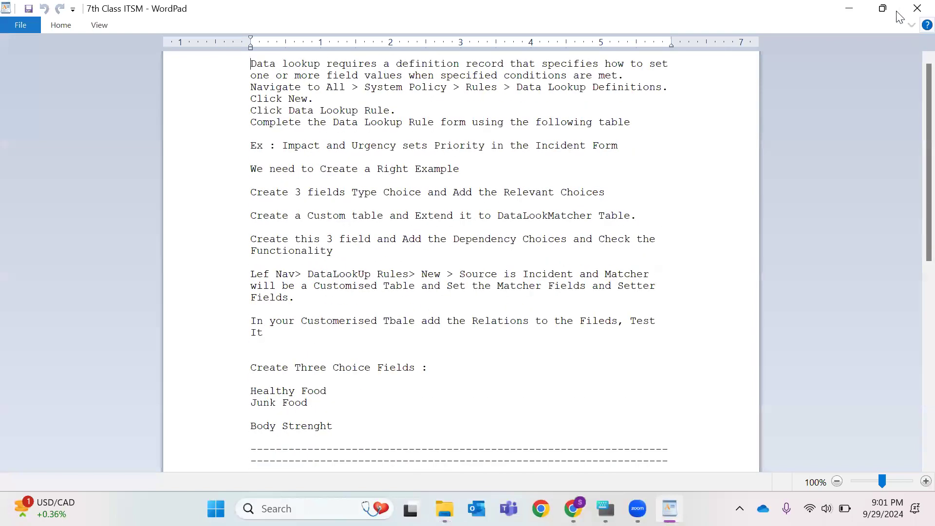
- Return to the new incident form in the browser and examine the Impact, Urgency and Priority fields
left_click(849, 10)
left_click(846, 12)
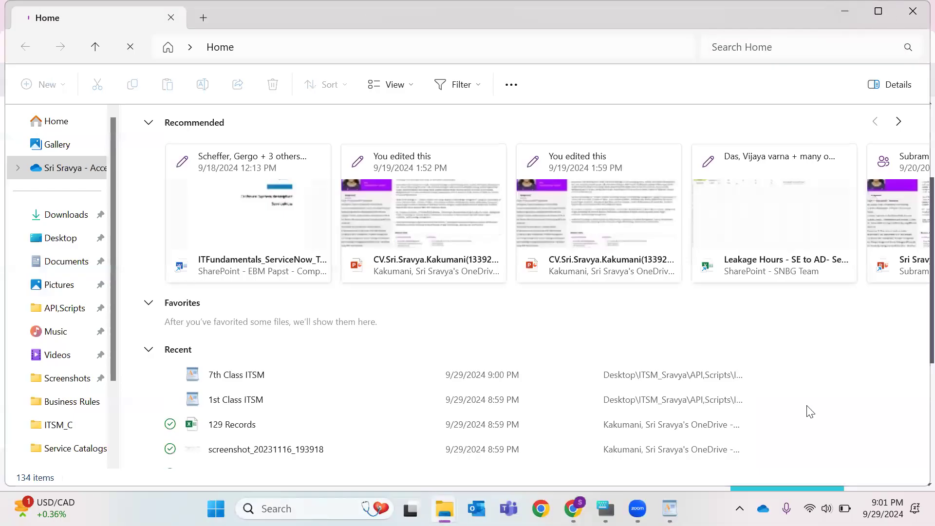
left_click(846, 12)
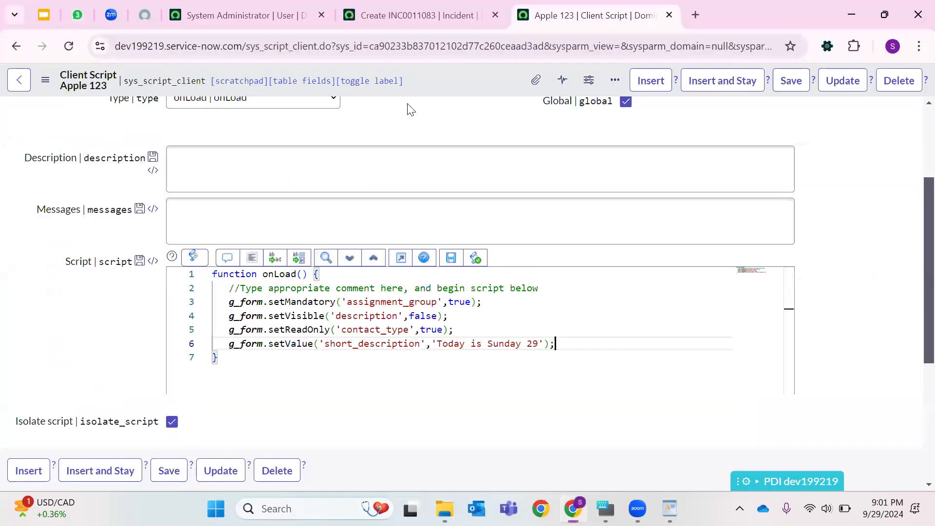
left_click(431, 7)
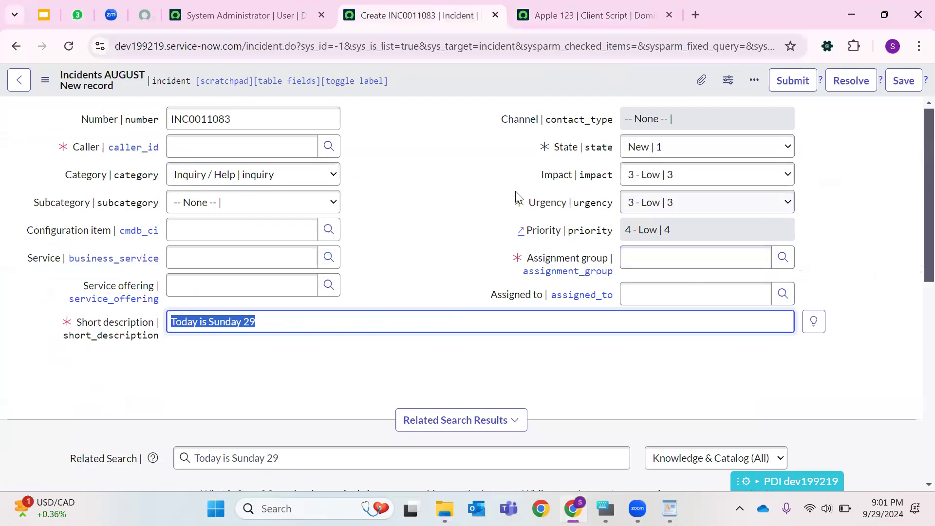
left_click_drag(528, 203, 585, 203)
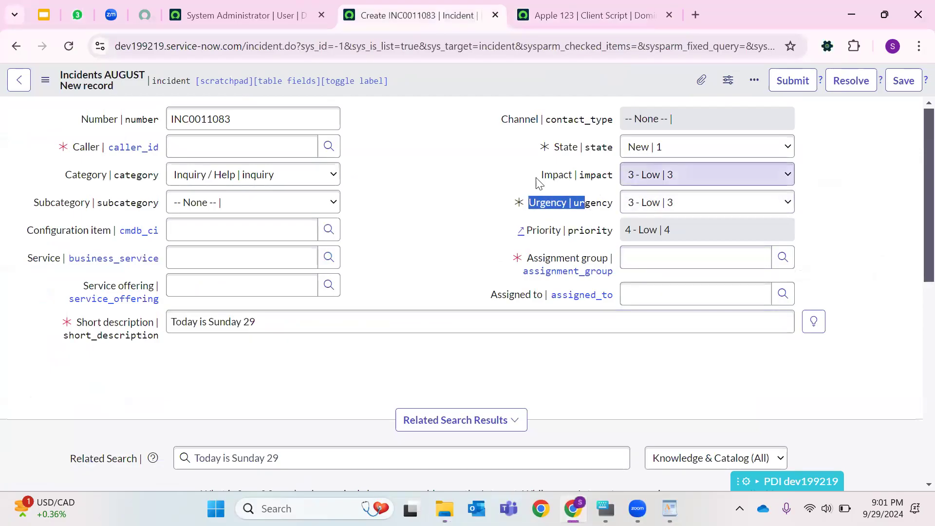
left_click_drag(541, 175, 585, 175)
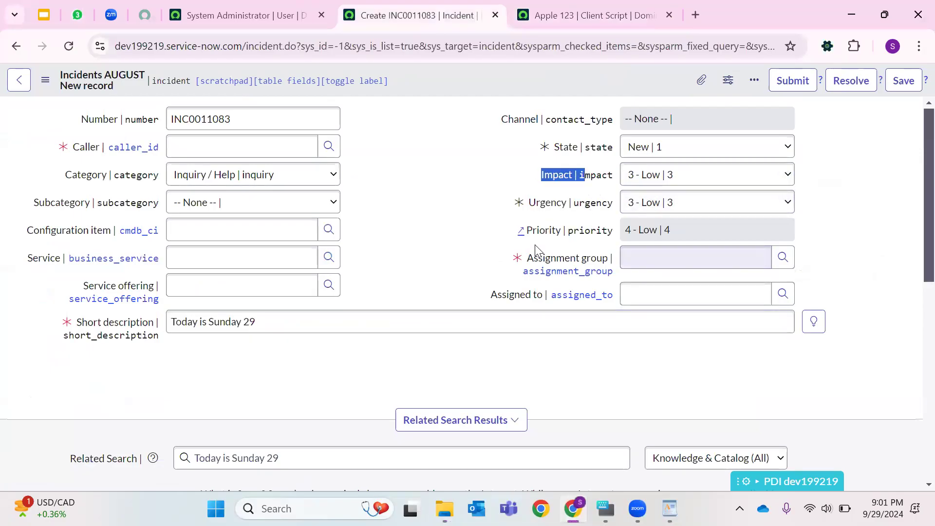
left_click(425, 230)
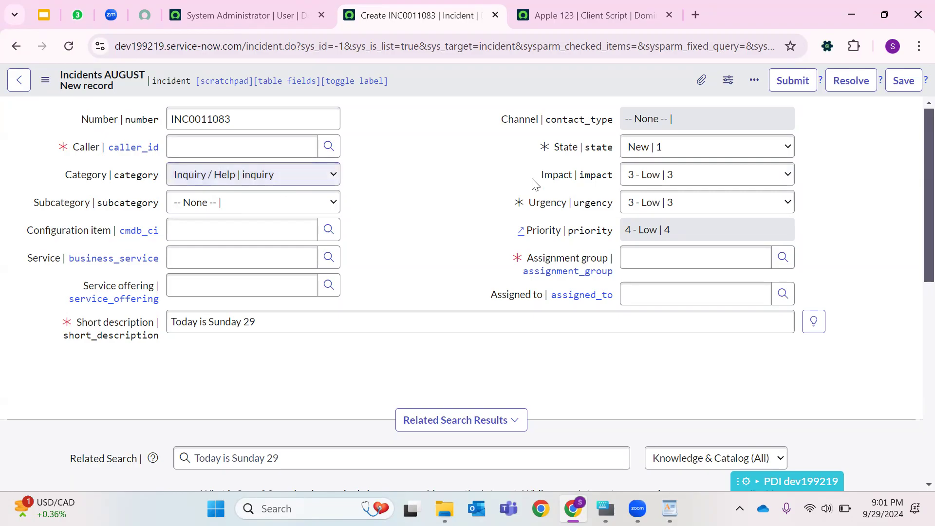
- Set the incident's Impact to 2 - Medium and Urgency to 1 - High
left_click_drag(543, 177, 849, 231)
left_click(714, 180)
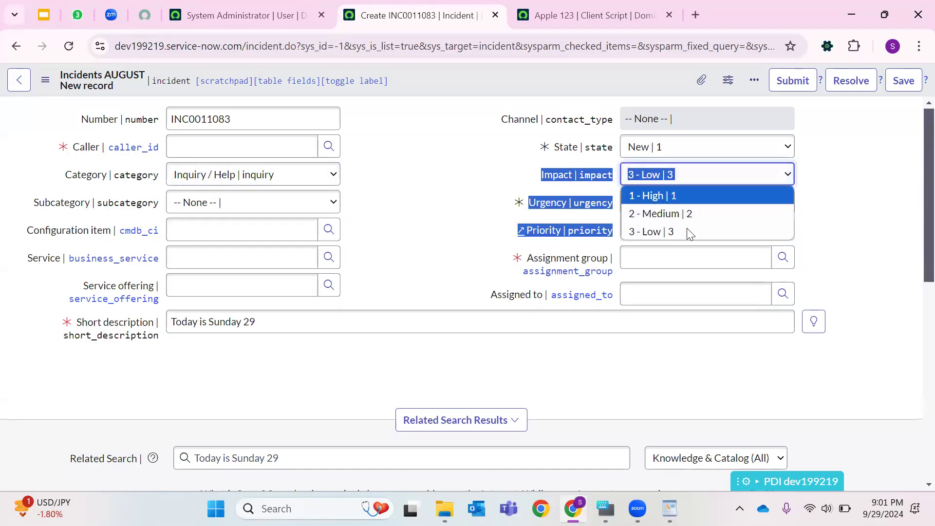
left_click(683, 213)
left_click(686, 210)
left_click(671, 238)
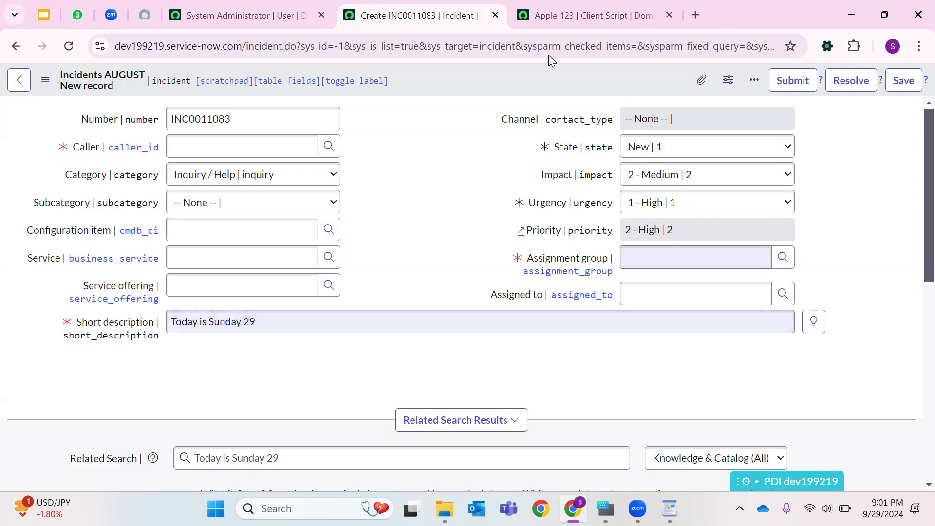
- Deactivate the Apple 123 client script and update it
left_click(561, 16)
scroll(321, 275, "up", 3)
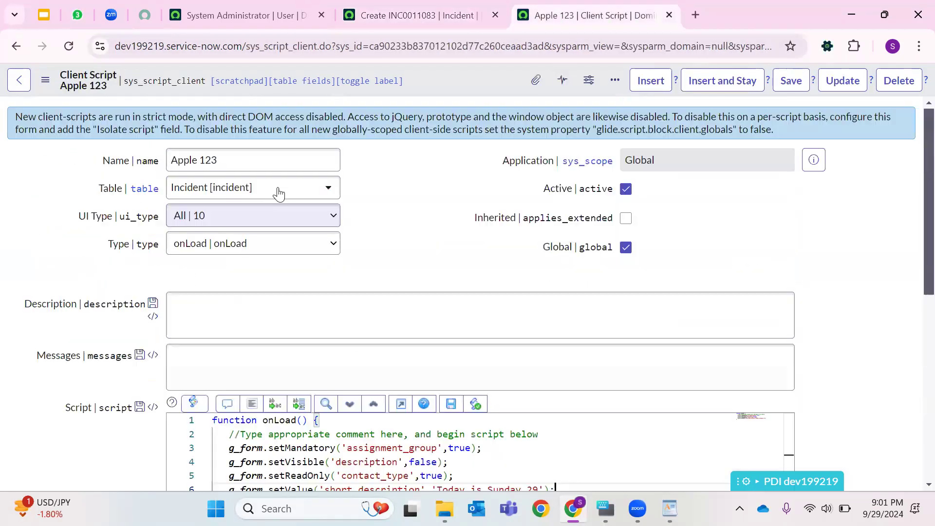
left_click(626, 189)
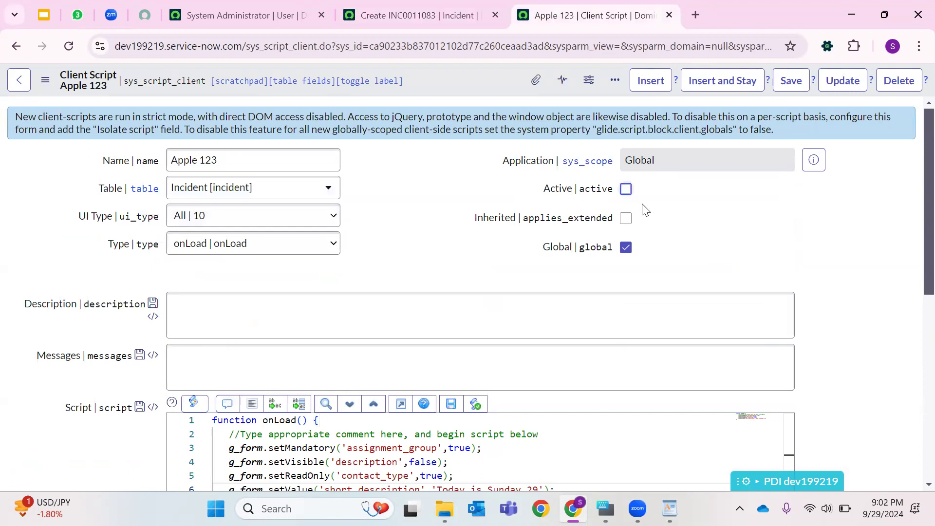
key("ctrl+shift+Tab")
left_click(579, 15)
left_click(843, 82)
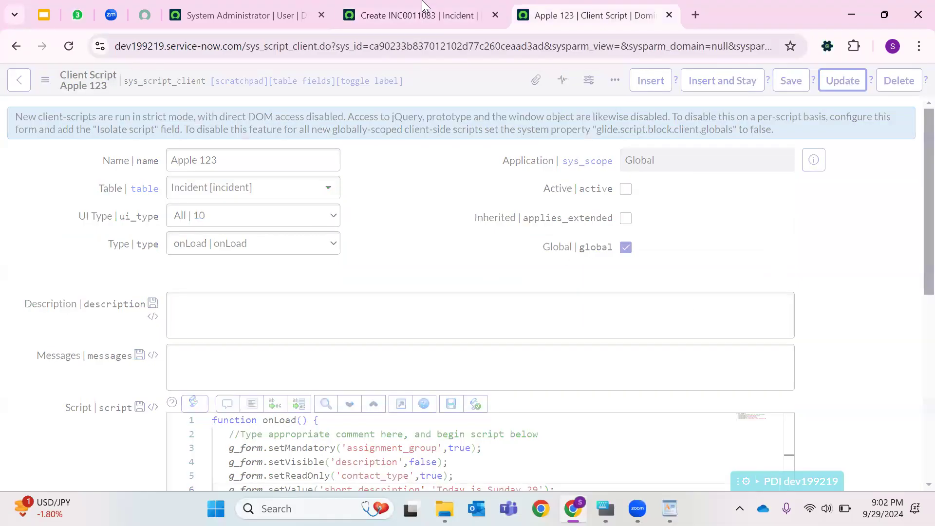
- Reload the new incident form and close the client script tab
left_click(403, 15)
left_click(69, 46)
left_click(523, 143)
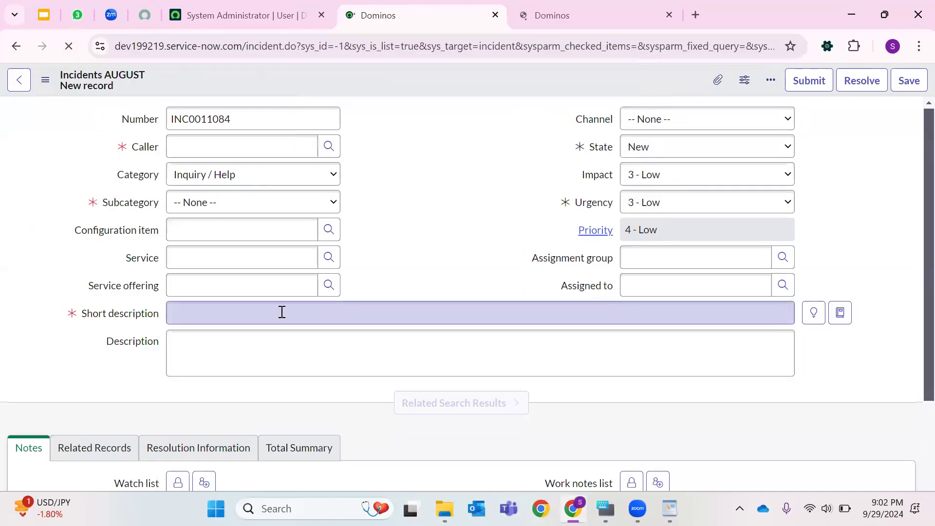
left_click(632, 7)
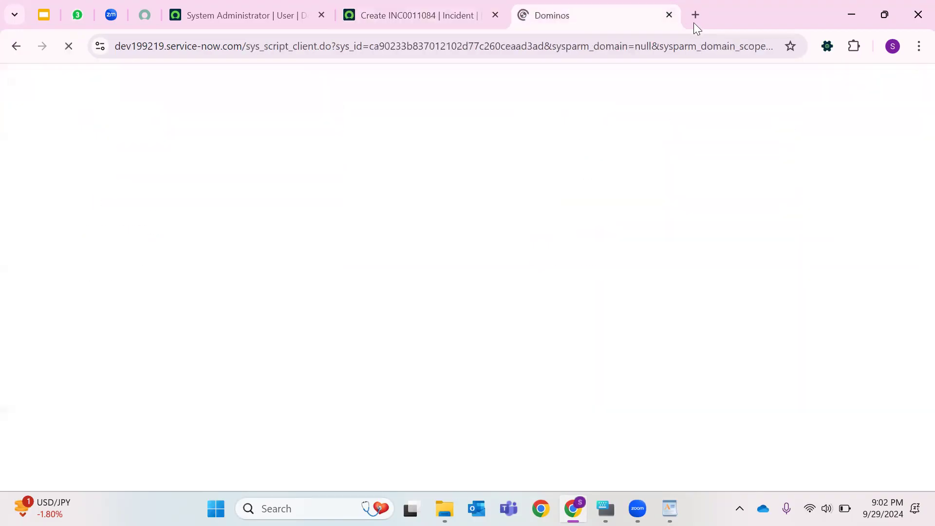
key("ctrl+w")
double_click(411, 208)
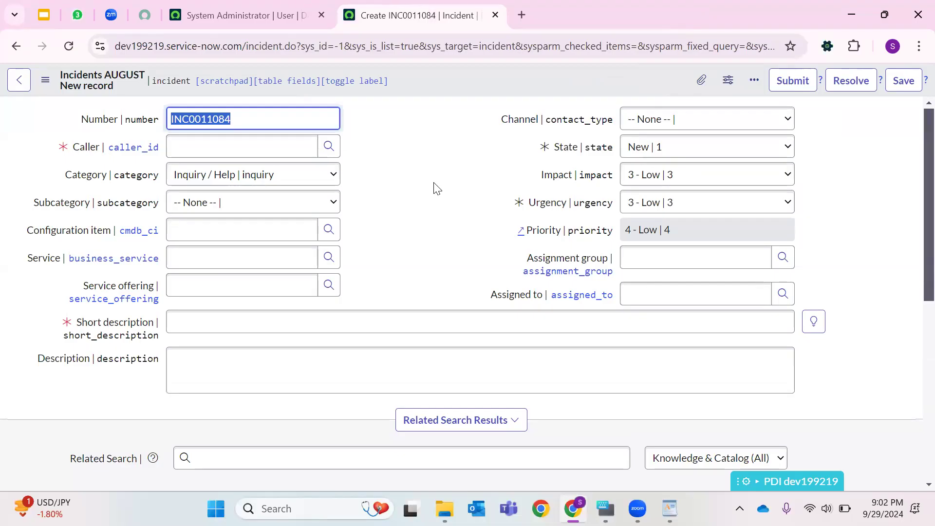
- Open the G_form _ Methods document from the API,Scripts > Glide Form folder
mouse_move(638, 509)
left_click(445, 509)
left_click(439, 451)
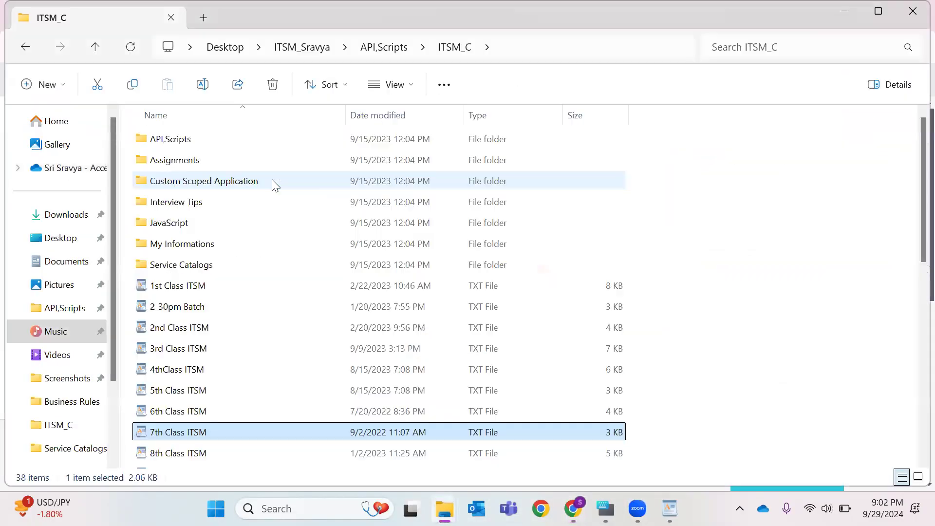
double_click(539, 142)
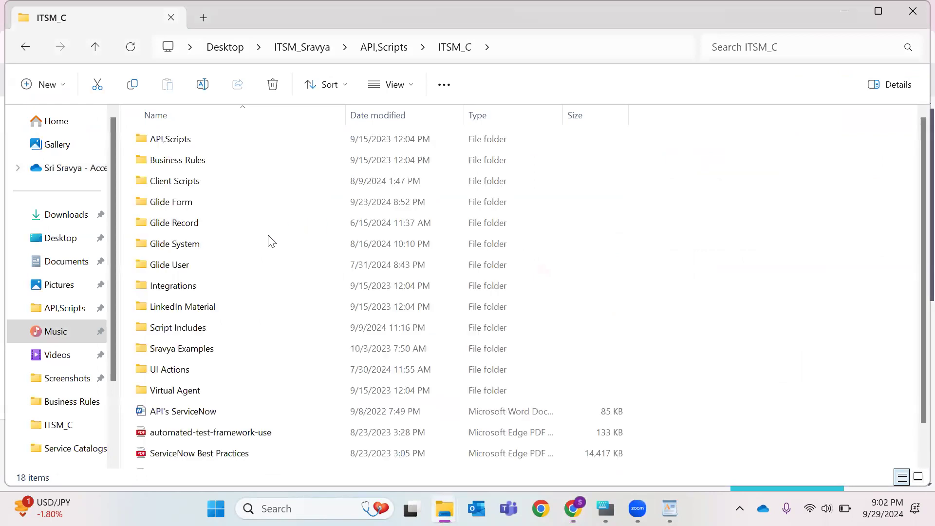
left_click(195, 208)
double_click(195, 208)
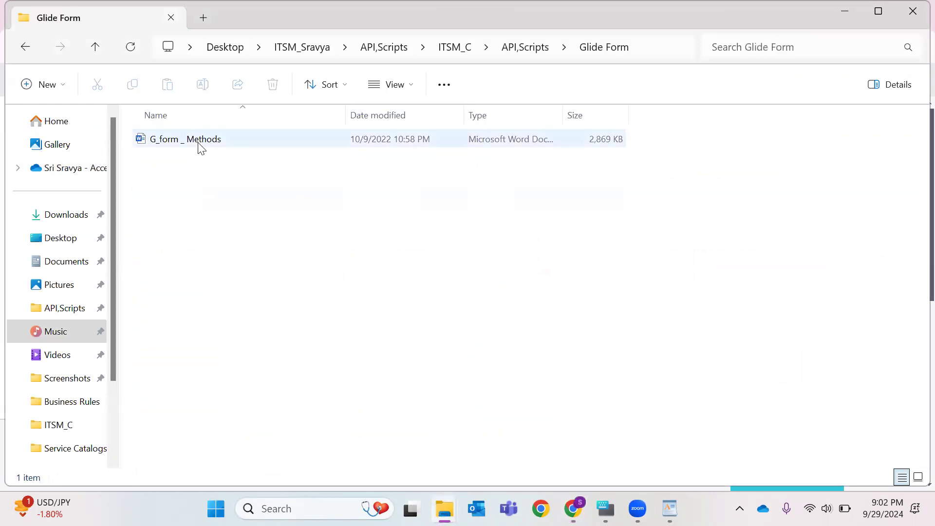
double_click(200, 145)
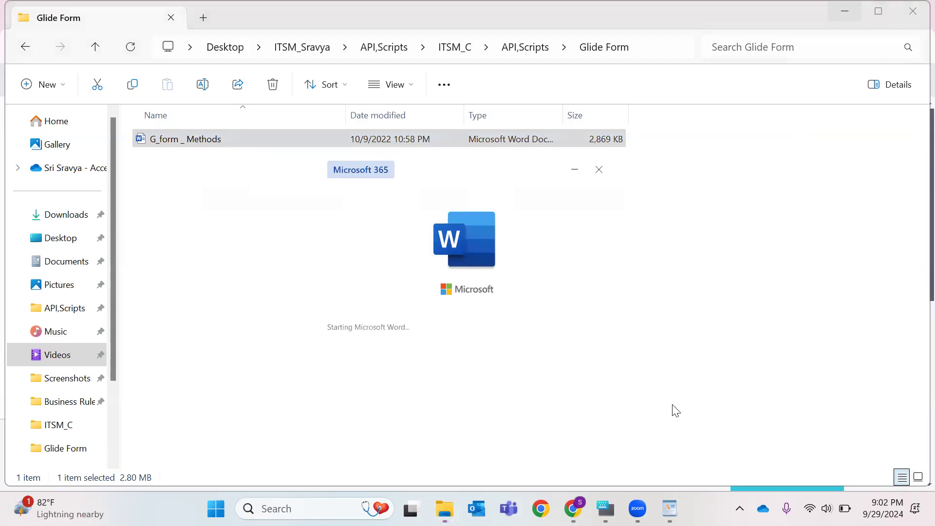
- Switch to the G_form _ Methods document in the browser and read its introduction to g_form
key("alt+Tab")
left_click(520, 15)
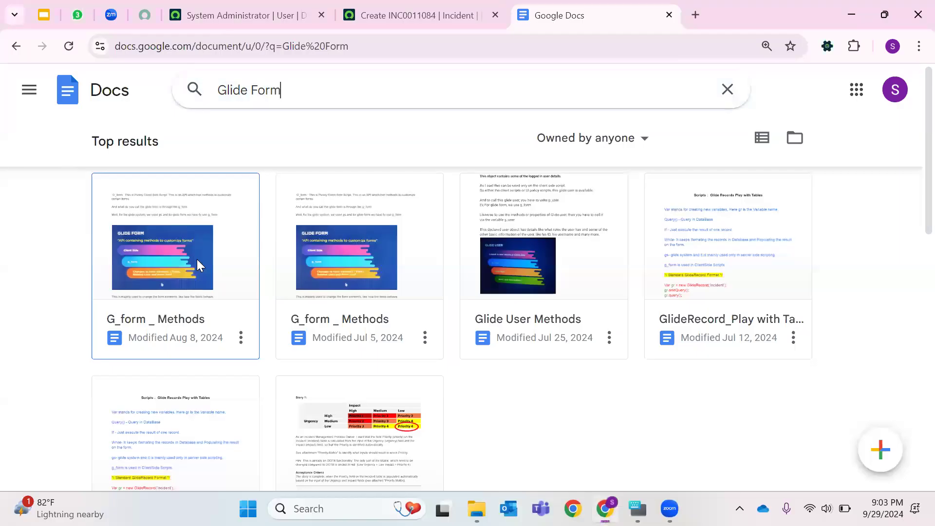
left_click(200, 261)
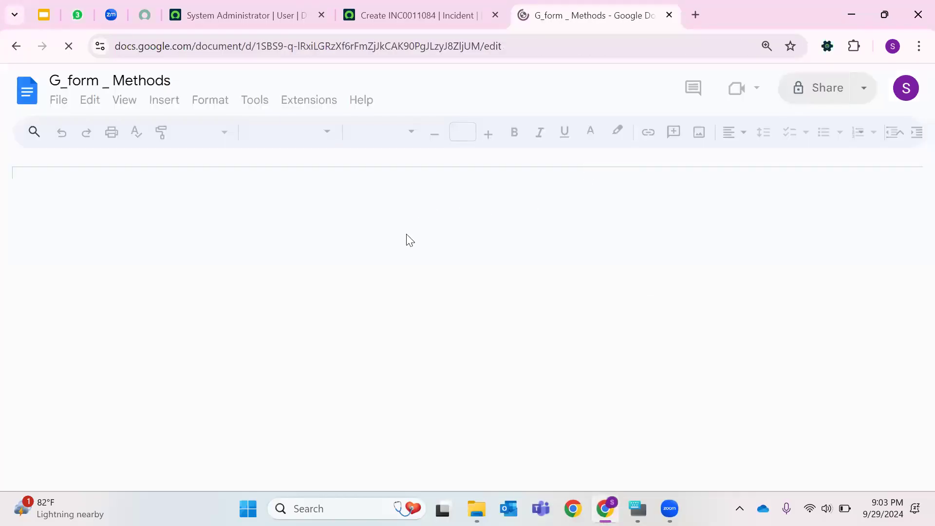
scroll(402, 261, "down", 1)
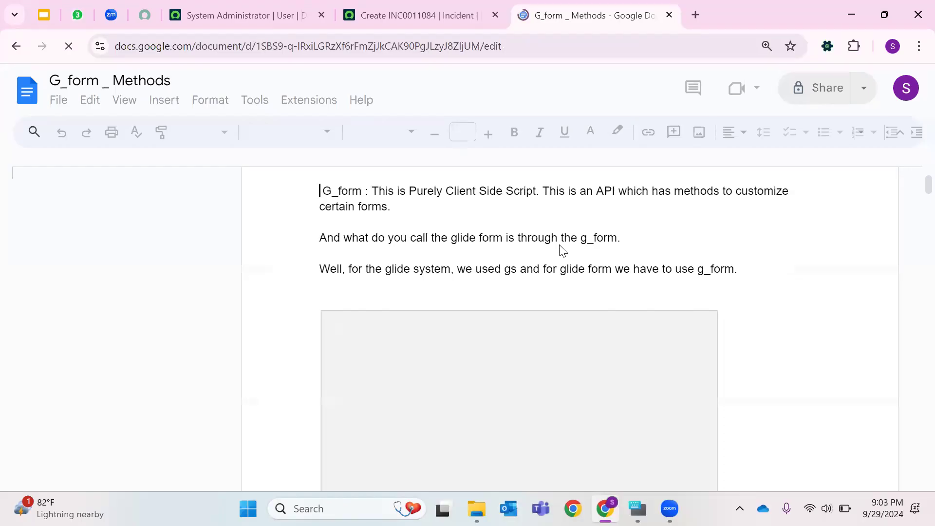
scroll(439, 284, "down", 1)
scroll(438, 284, "down", 3)
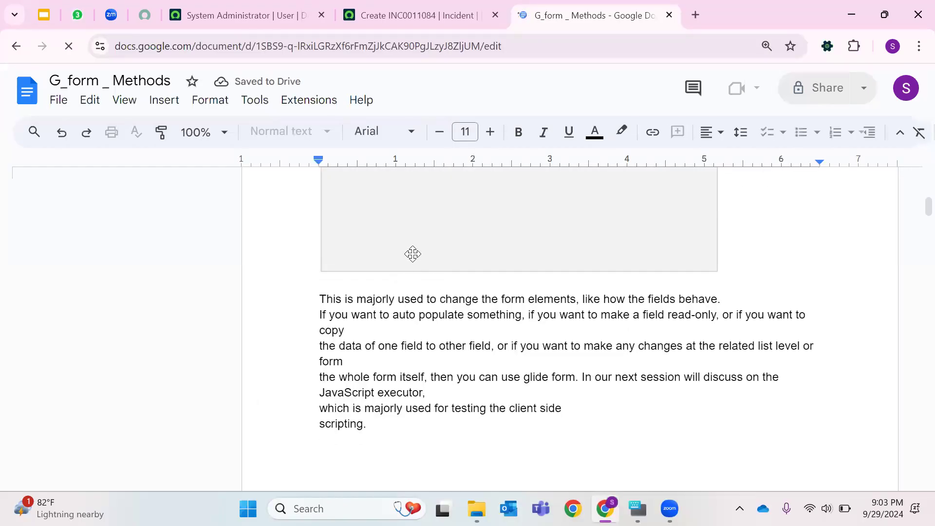
- Scroll through the G_form _ Methods document and review the onLoad script and g_form method examples
scroll(411, 253, "up", 2)
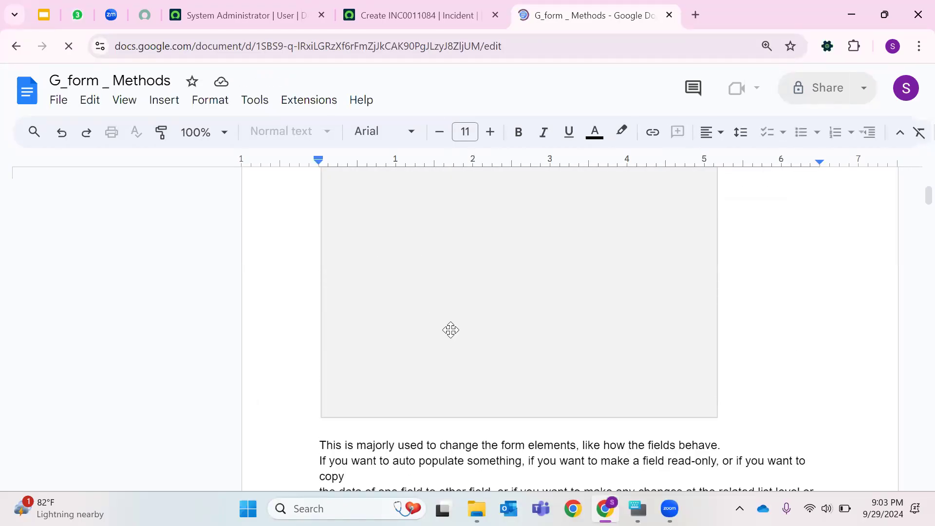
scroll(463, 298, "down", 7)
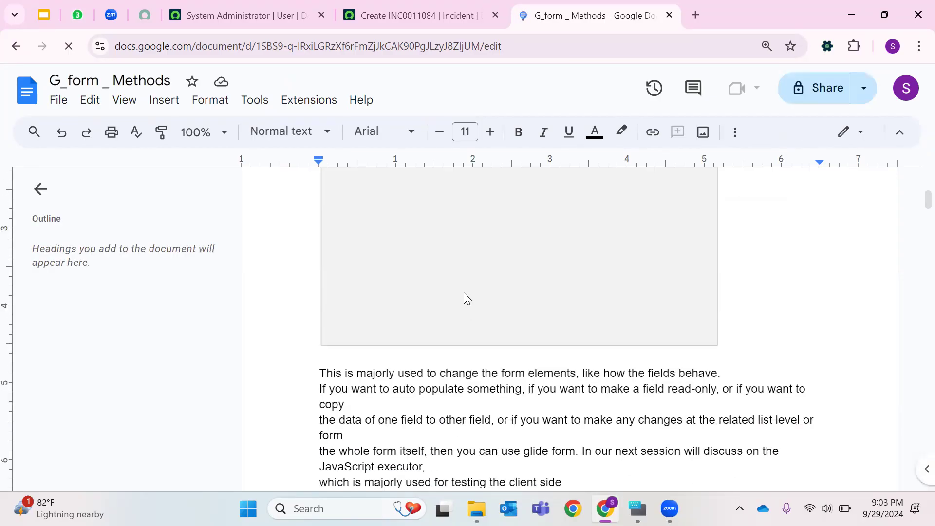
scroll(436, 310, "down", 10)
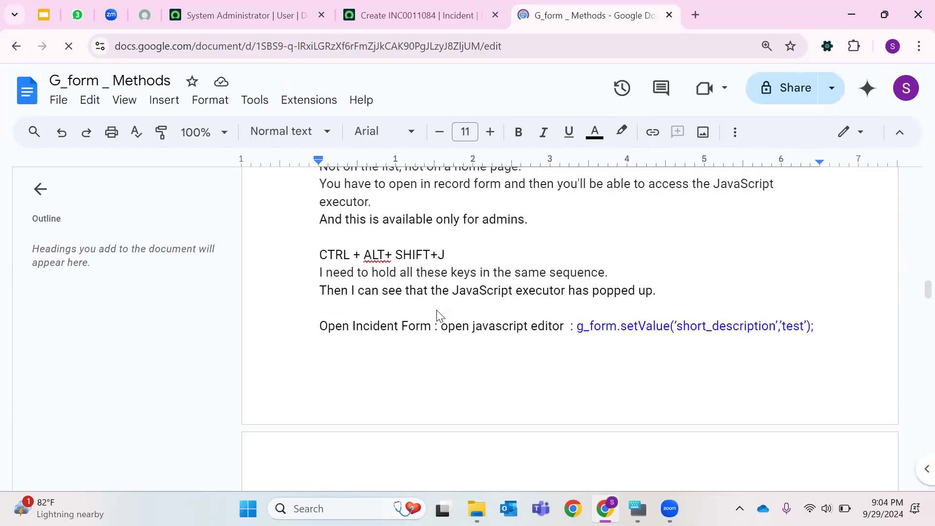
scroll(507, 313, "down", 12)
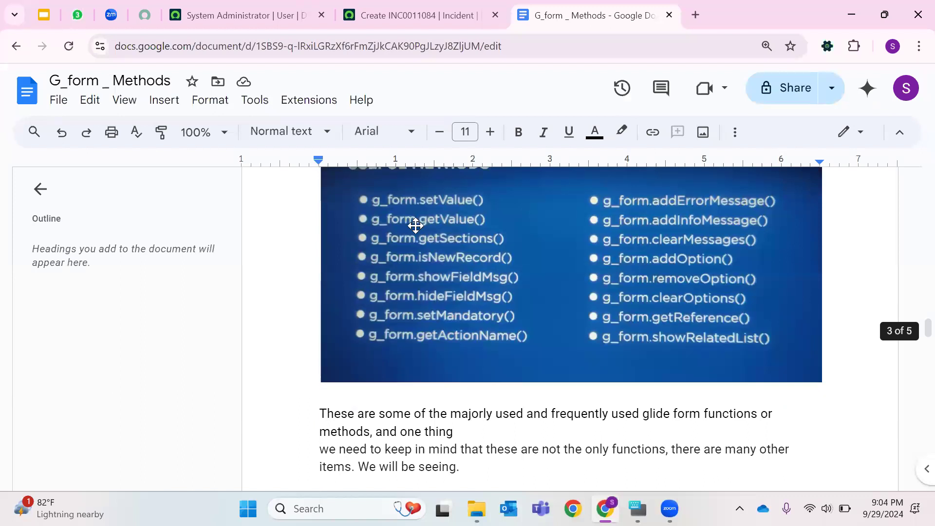
scroll(494, 317, "down", 6)
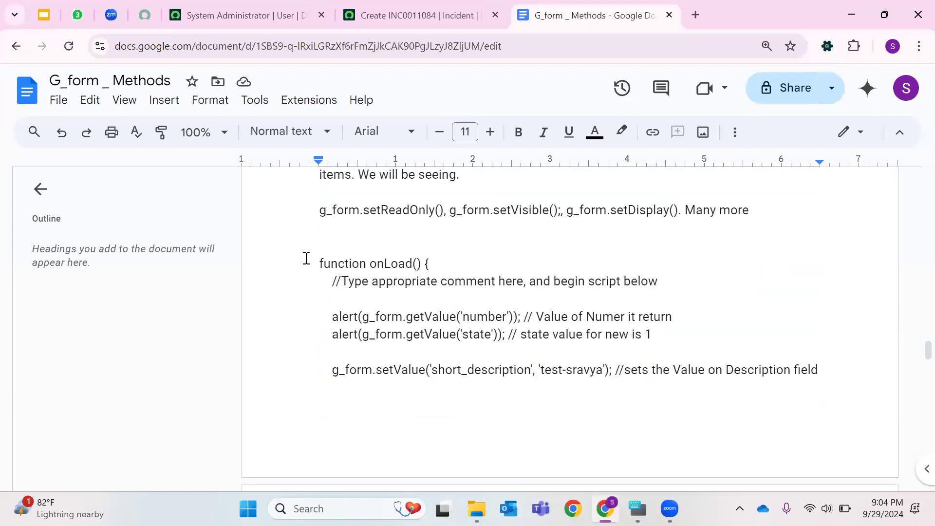
left_click_drag(318, 264, 449, 277)
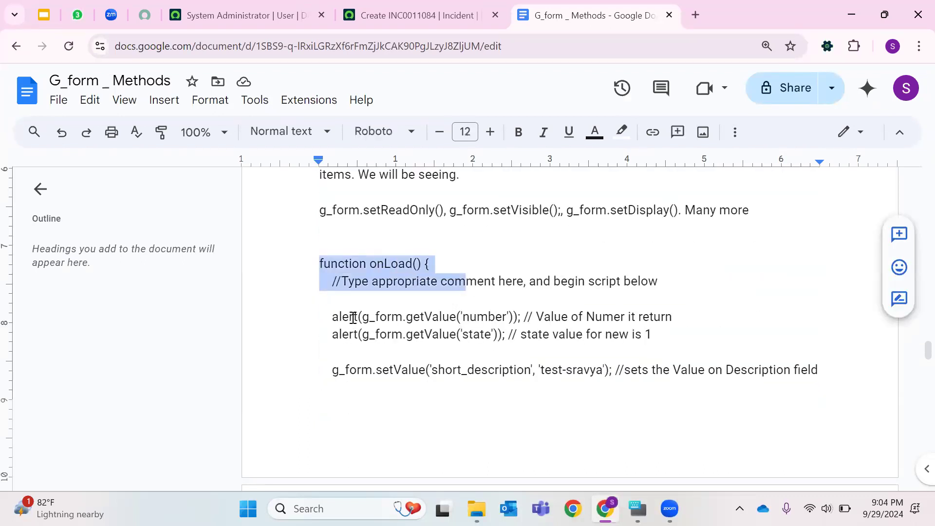
left_click(355, 316)
triple_click(359, 370)
scroll(481, 334, "down", 8)
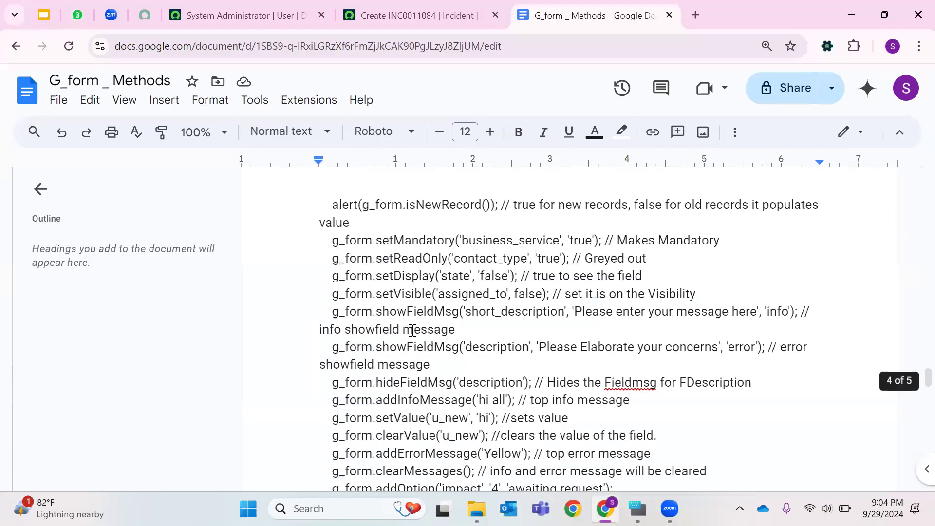
double_click(426, 295)
left_click(403, 312)
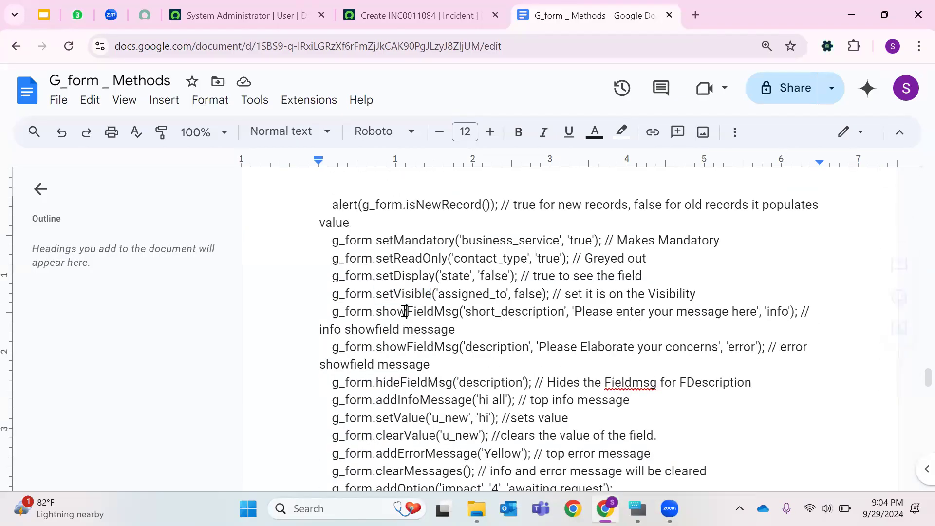
scroll(441, 351, "down", 6)
left_click_drag(325, 446, 317, 214)
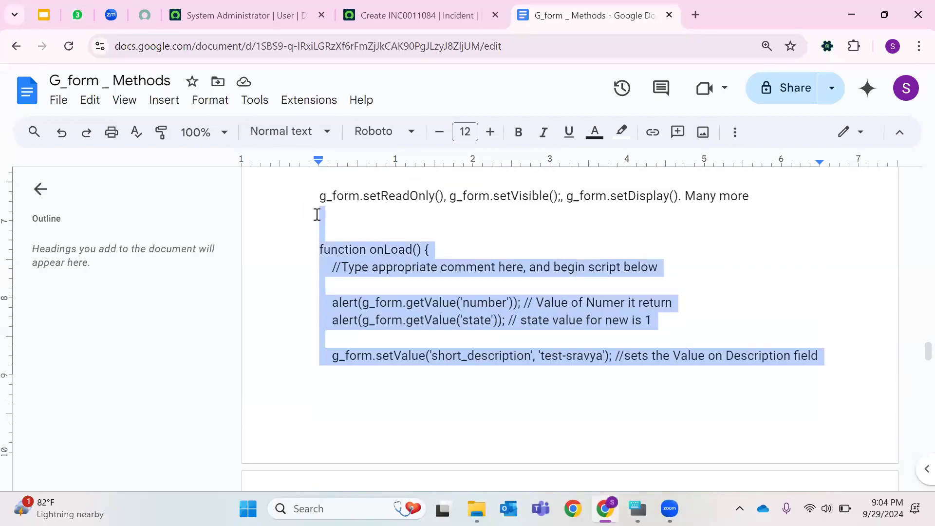
left_click(560, 230)
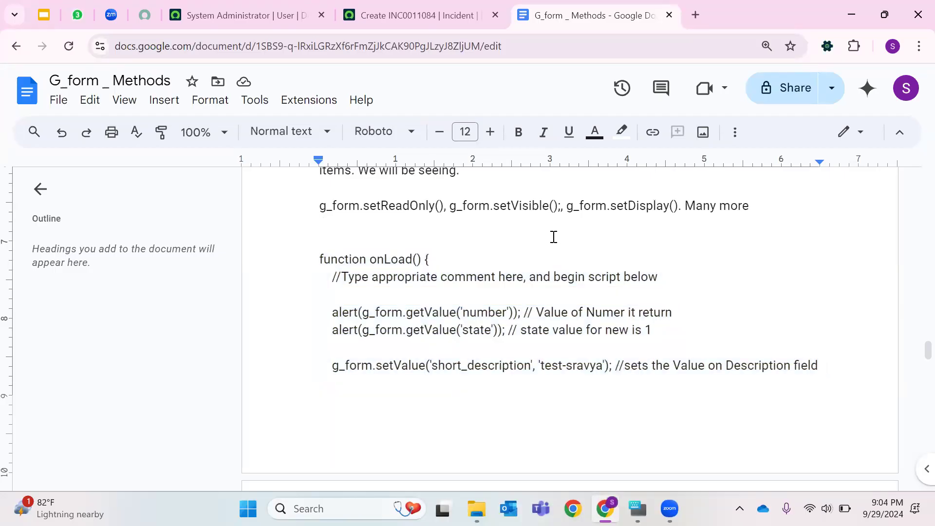
- Close the G_form _ Methods document tab and open a new browser tab
left_click(424, 16)
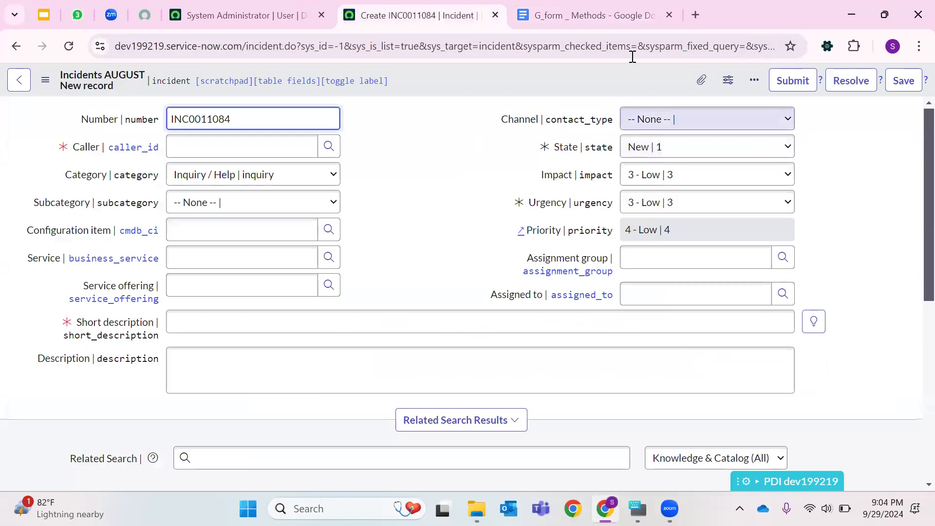
left_click(669, 16)
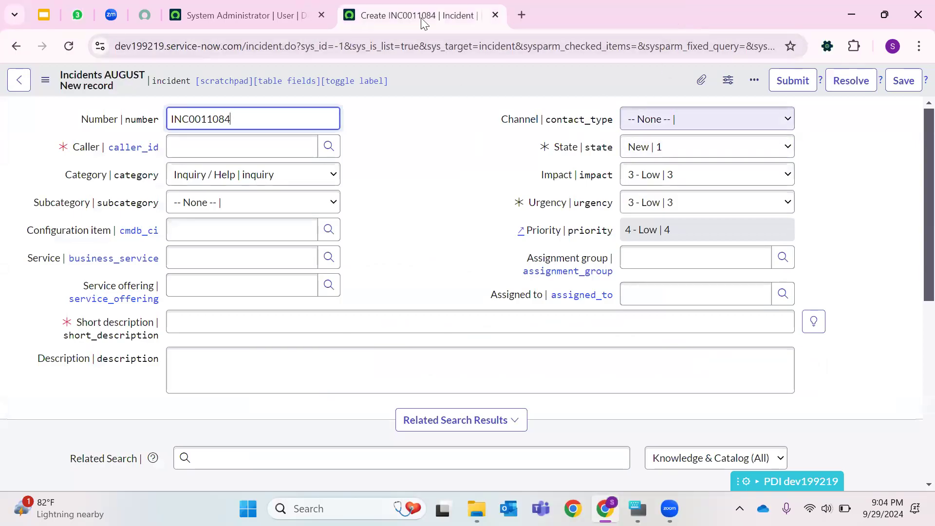
left_click(236, 49)
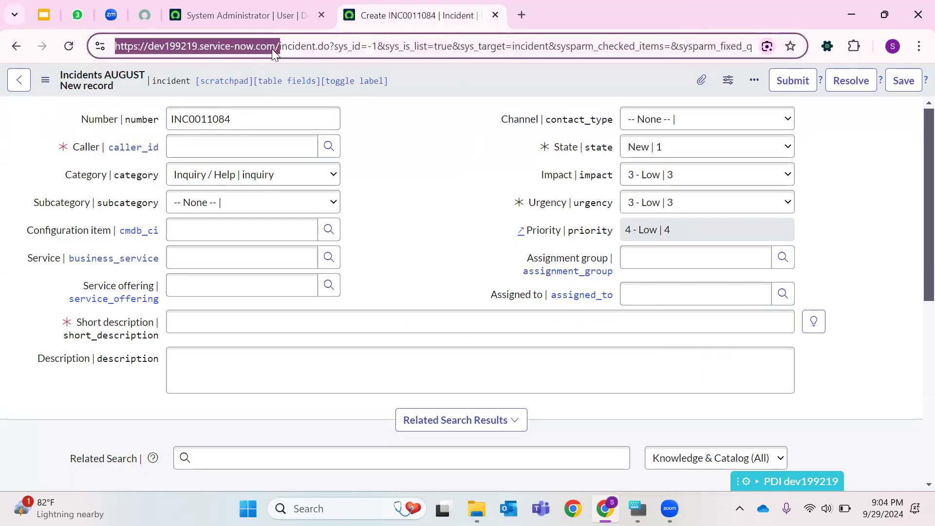
type("c")
left_click(522, 14)
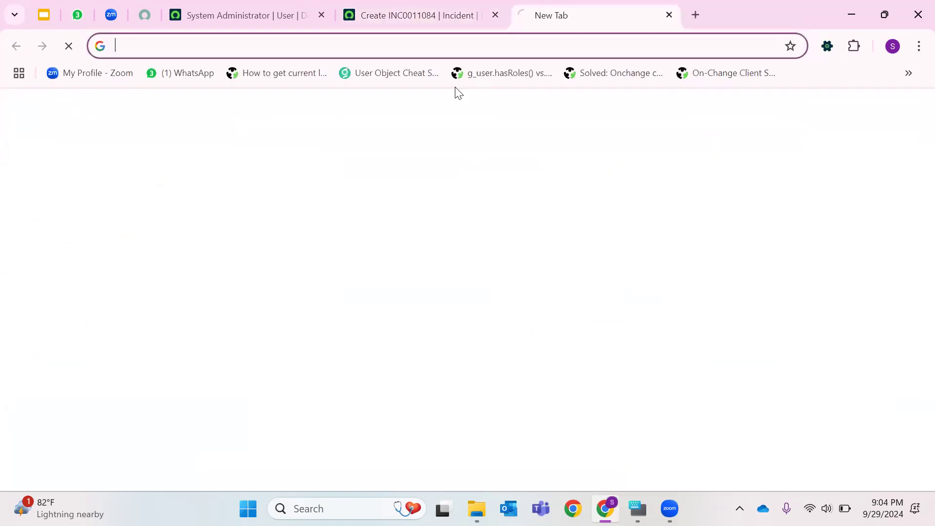
type("v")
key("Escape")
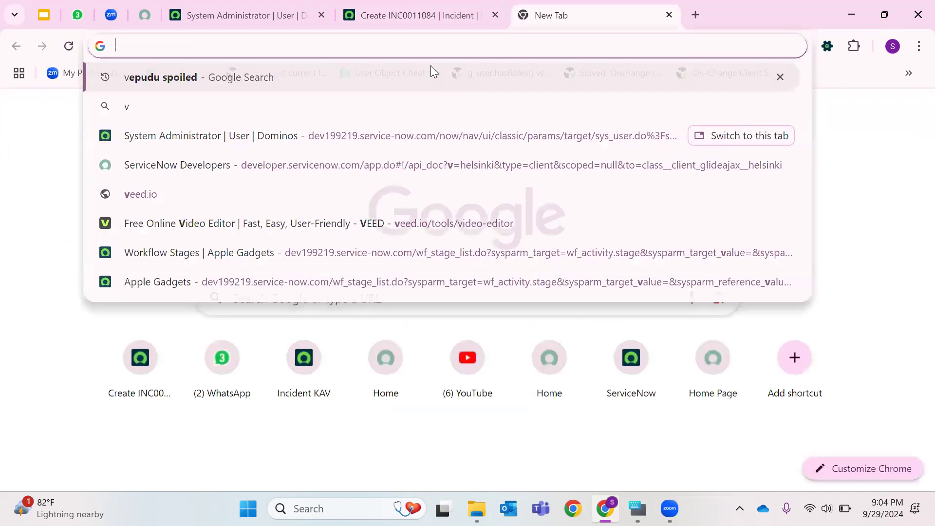
left_click(363, 9)
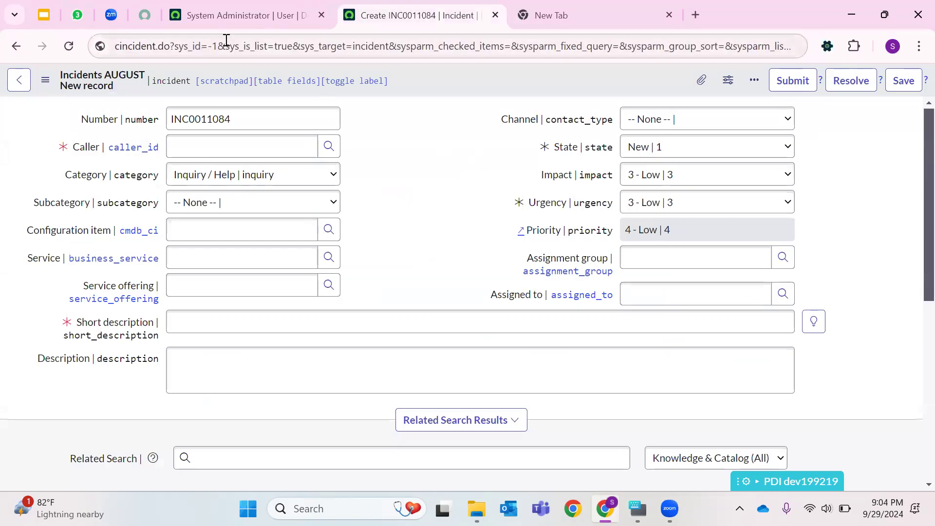
- Copy the instance's base URL from the user record tab and open its Service Portal at /sp in the new tab
left_click(243, 15)
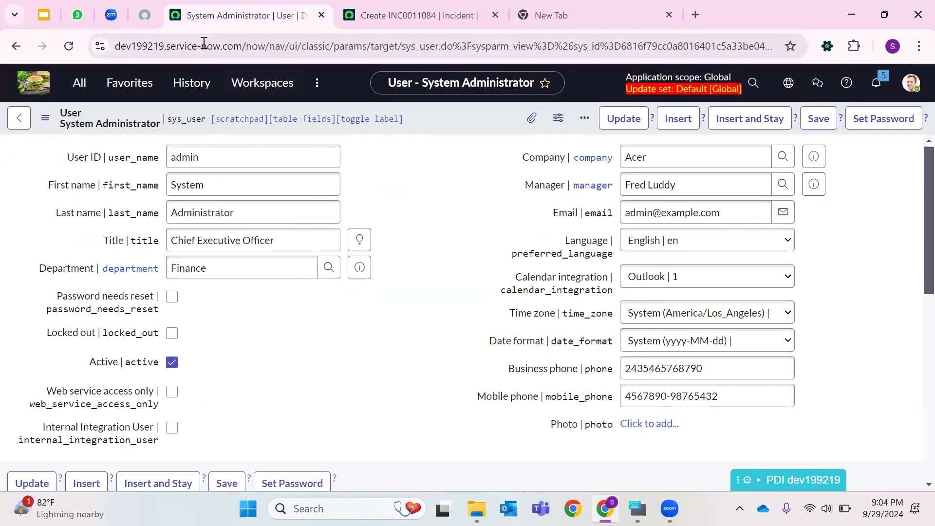
left_click_drag(240, 47, 115, 47)
right_click(254, 49)
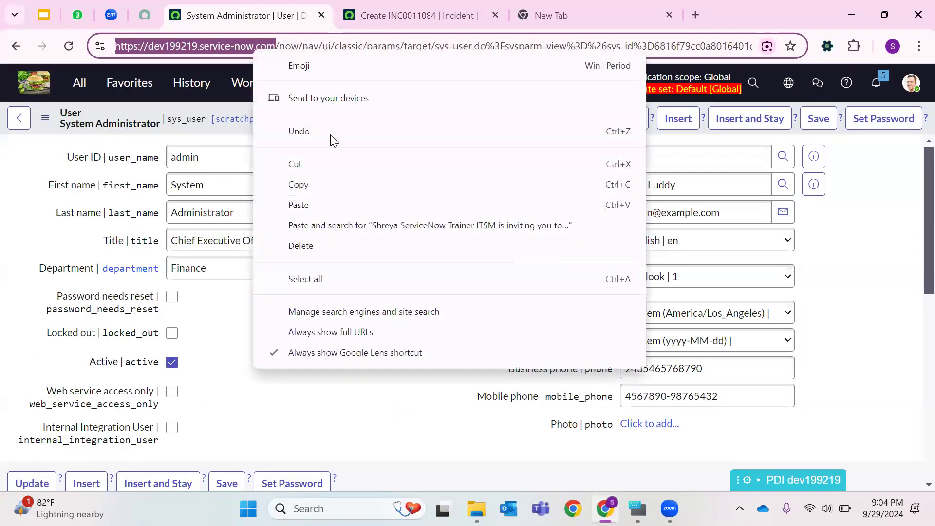
left_click(300, 184)
left_click(619, 13)
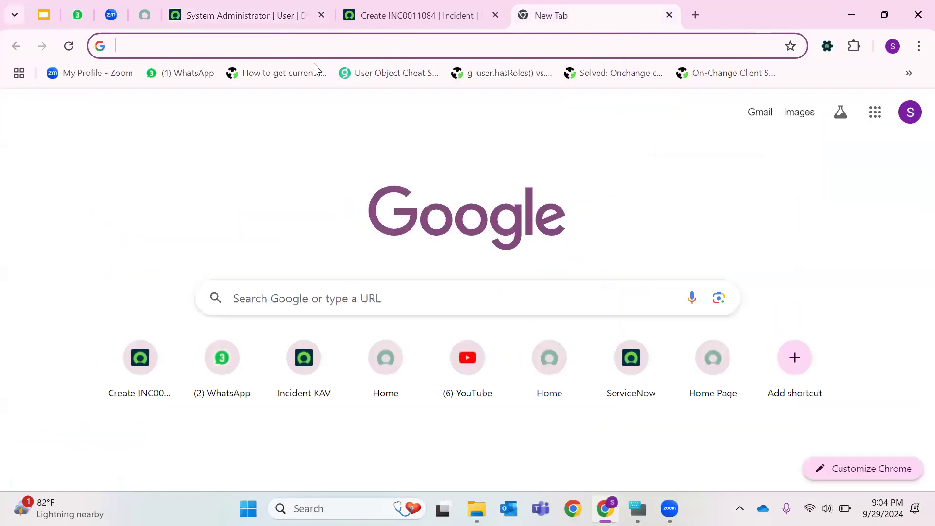
right_click(319, 46)
left_click(375, 171)
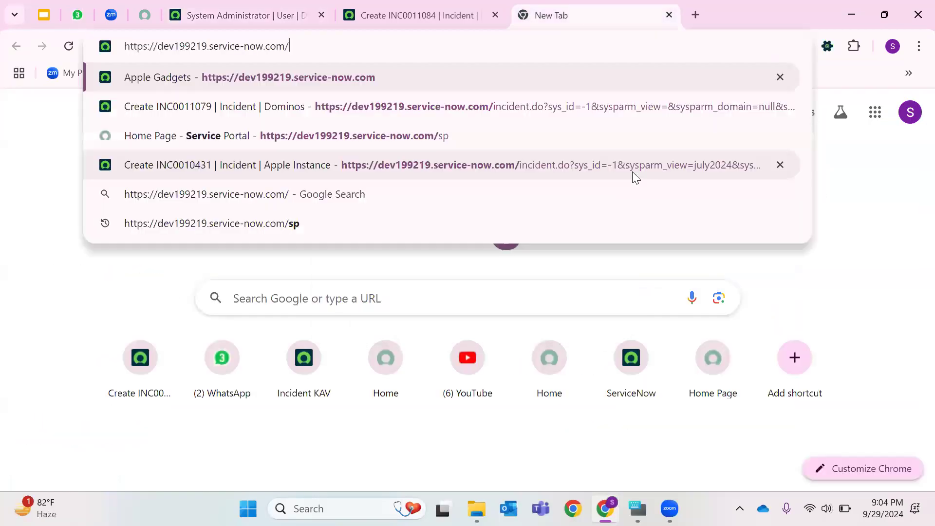
type("sp")
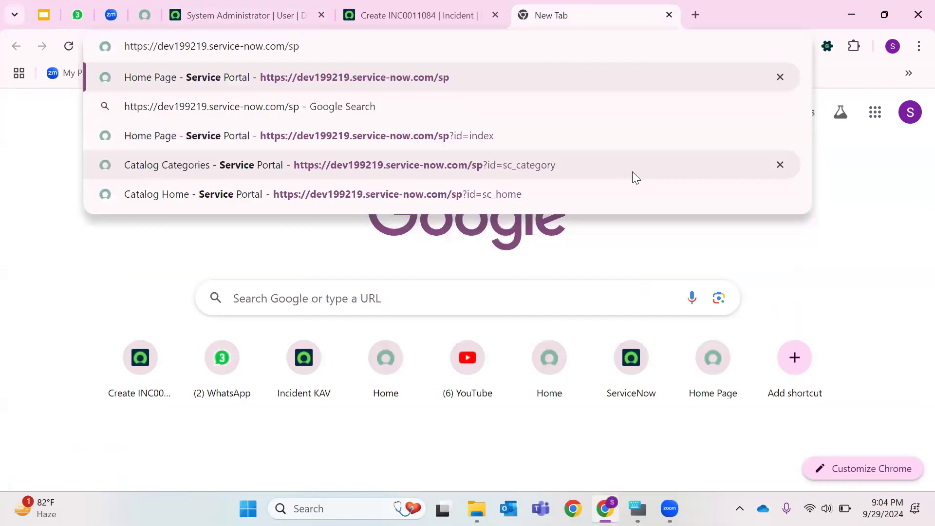
key("Return")
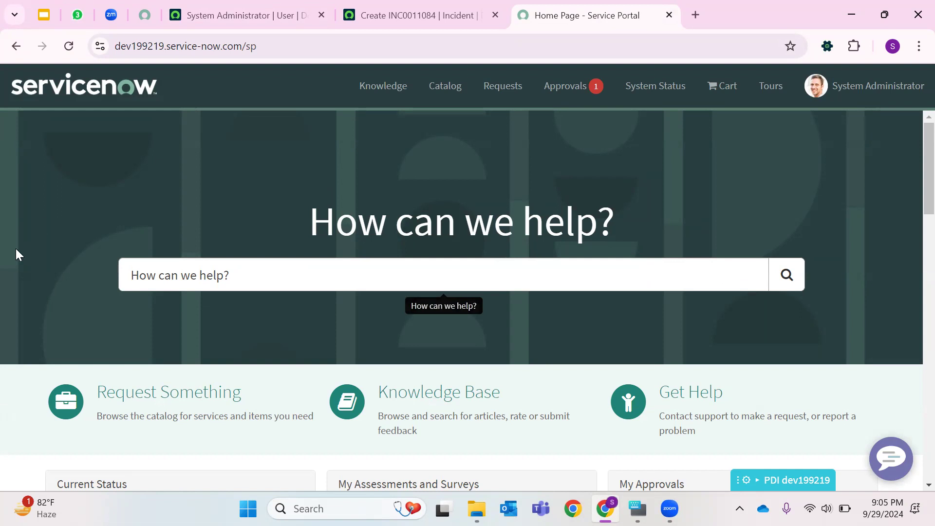
- Search the Service Portal for Create Incident and open the Create Incident catalog item
left_click(177, 277)
type("Create Inciden")
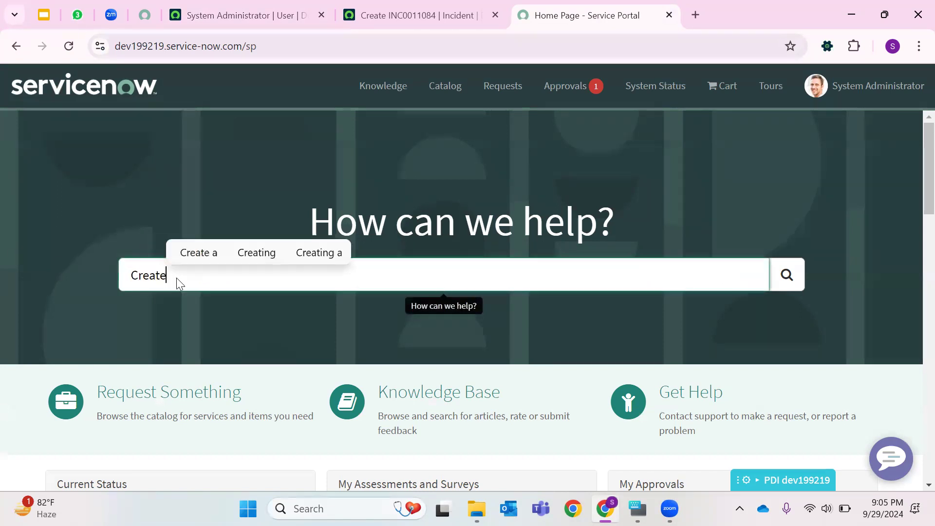
type("t")
key("Return")
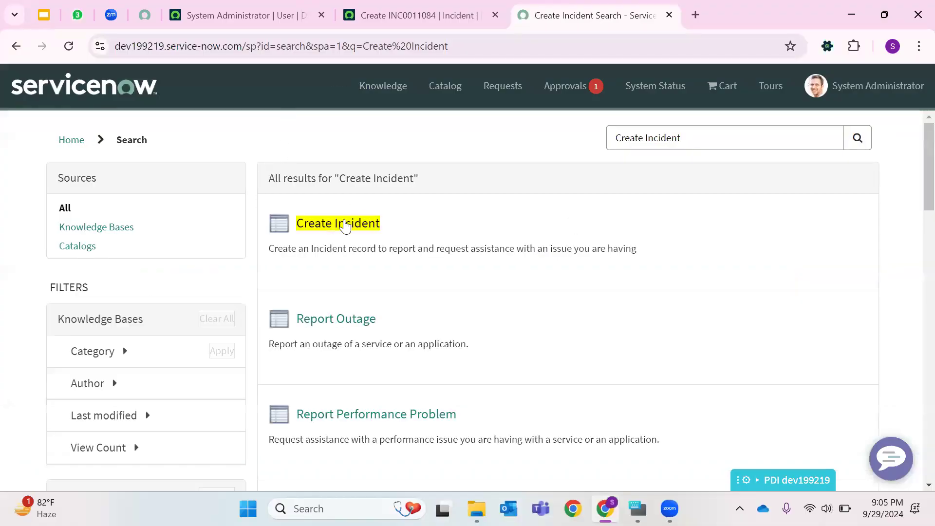
left_click(462, 239)
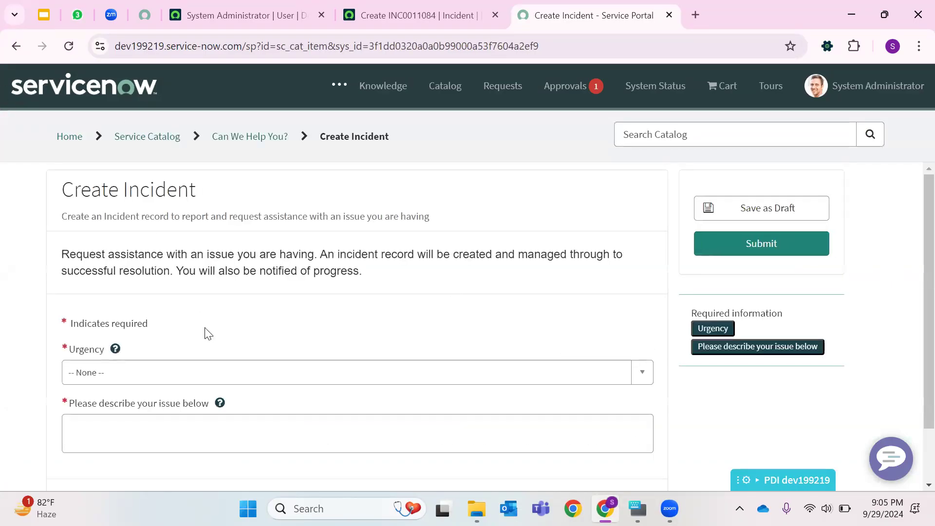
- Set the Create Incident form's Urgency to 1 - High
scroll(219, 300, "down", 2)
left_click(137, 296)
left_click(108, 363)
left_click(115, 364)
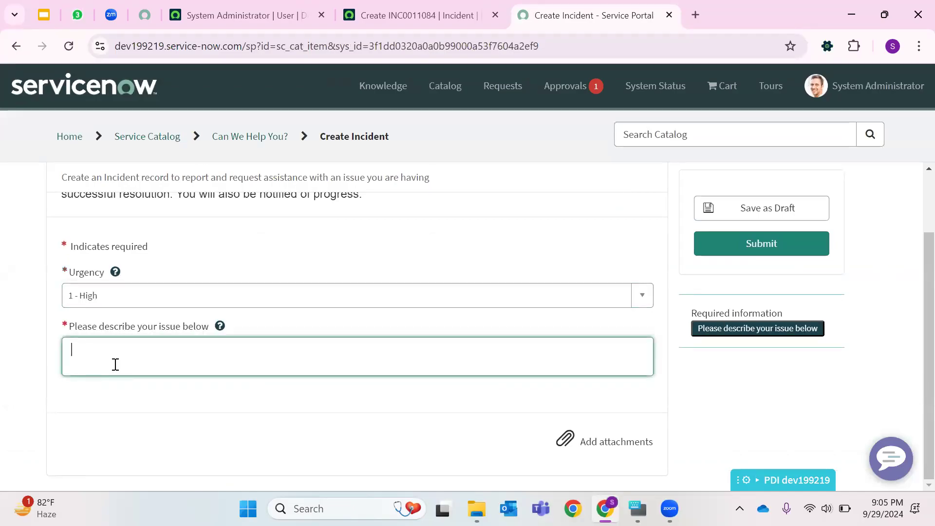
- Describe the issue as Unable to reset my password and submit the incident
type("Unable to reset my oasswo")
key("BackSpace")
key("BackSpace")
key("BackSpace")
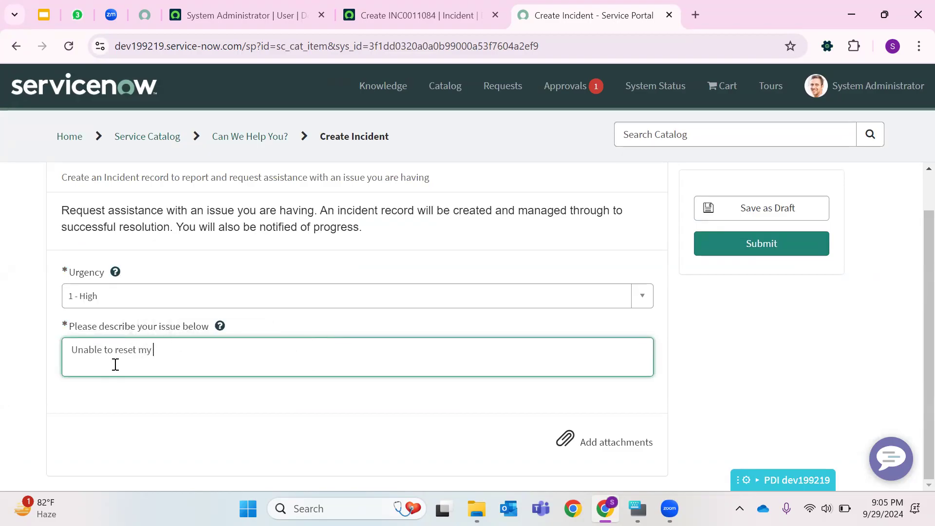
type("paswor")
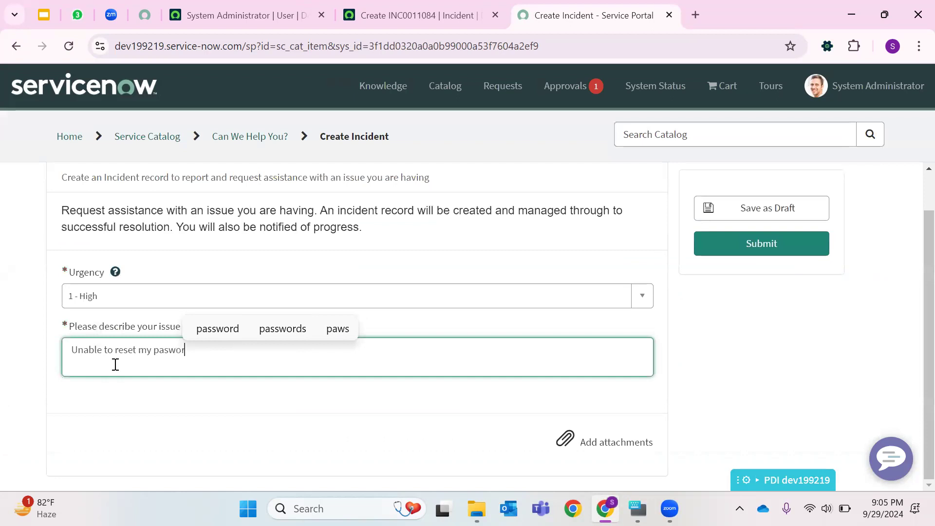
key("BackSpace")
key("BackSpace")
key("BackSpace")
type("sword")
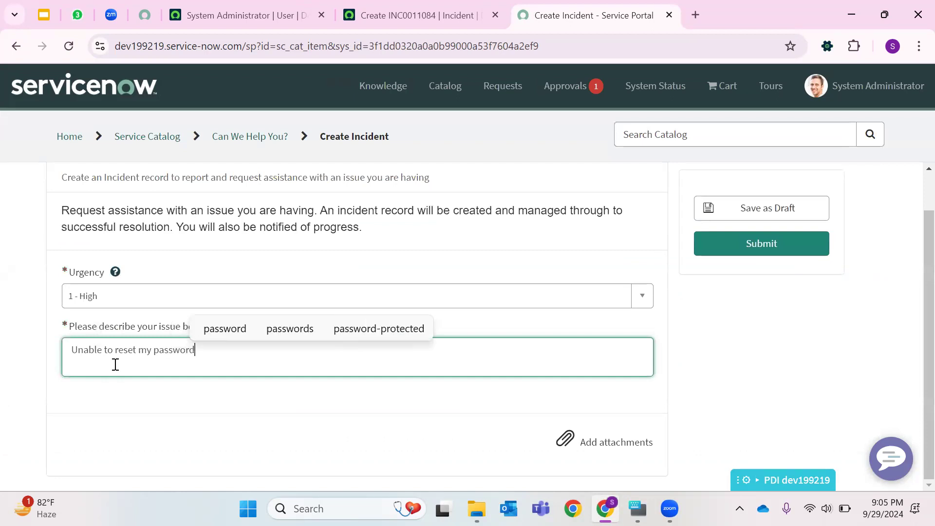
left_click(739, 244)
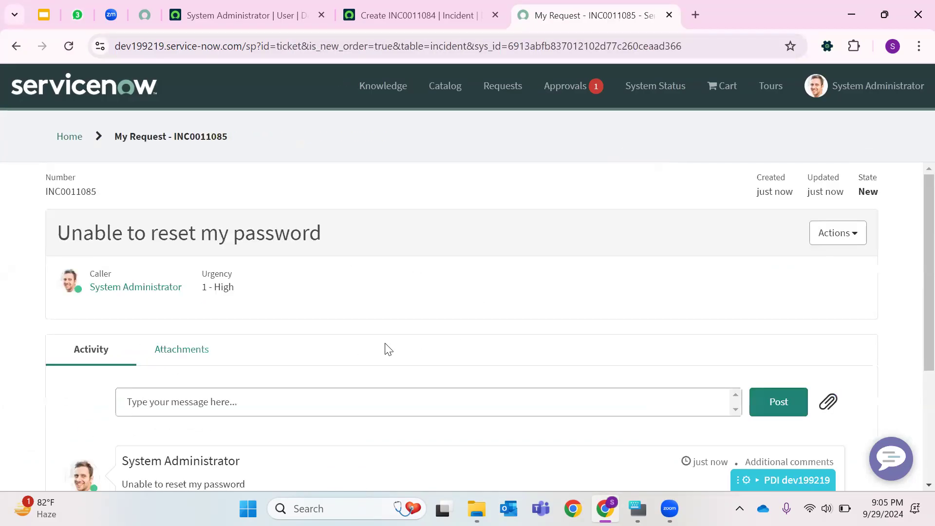
- Copy the newly created incident's number from the activity stream
scroll(272, 283, "down", 4)
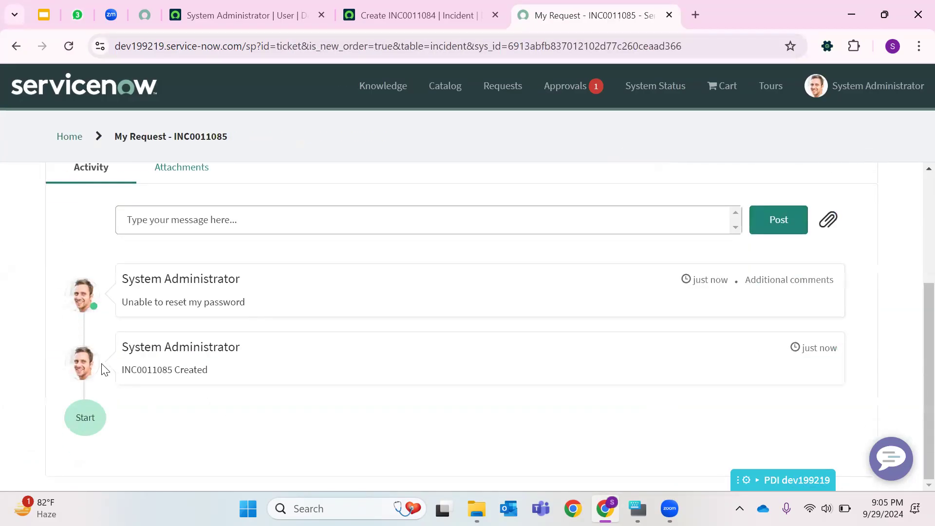
double_click(140, 370)
right_click(149, 372)
left_click(204, 156)
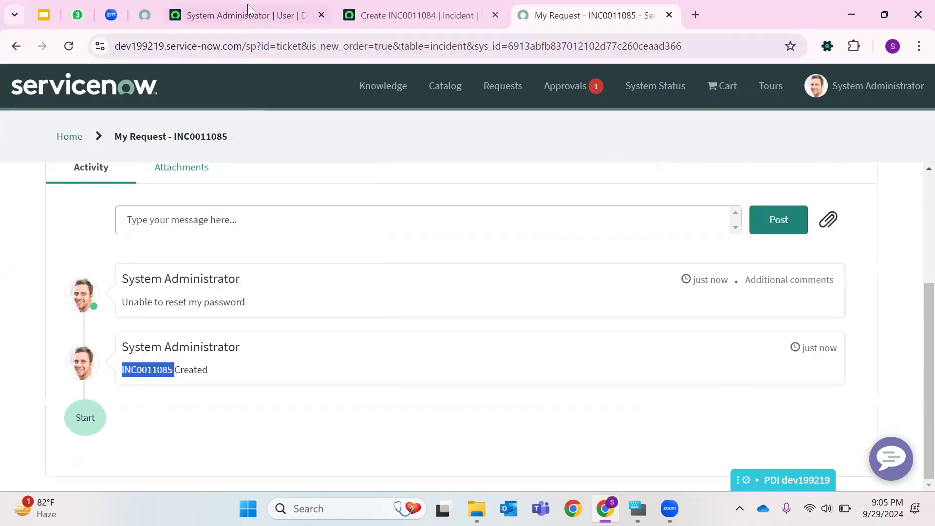
- Search globally in the platform UI for the copied incident number to open its record
left_click(246, 15)
left_click(754, 83)
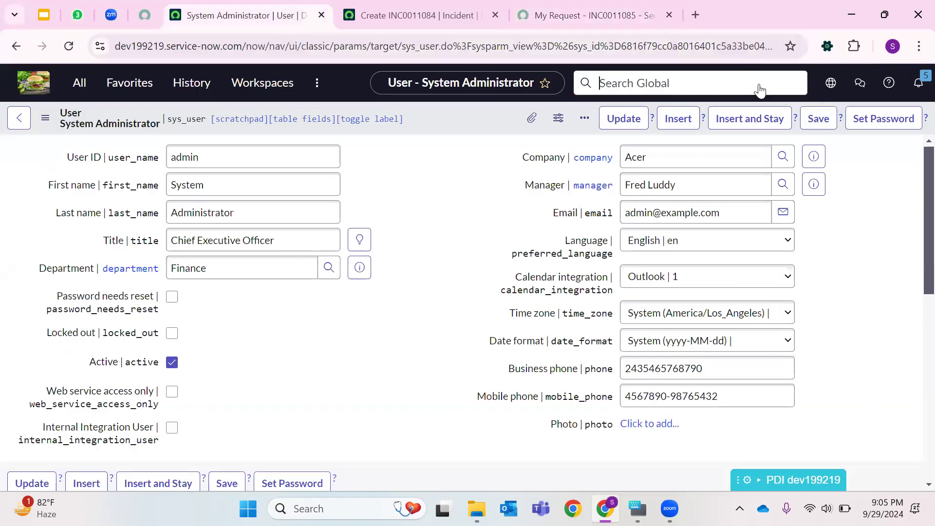
right_click(613, 84)
left_click(638, 279)
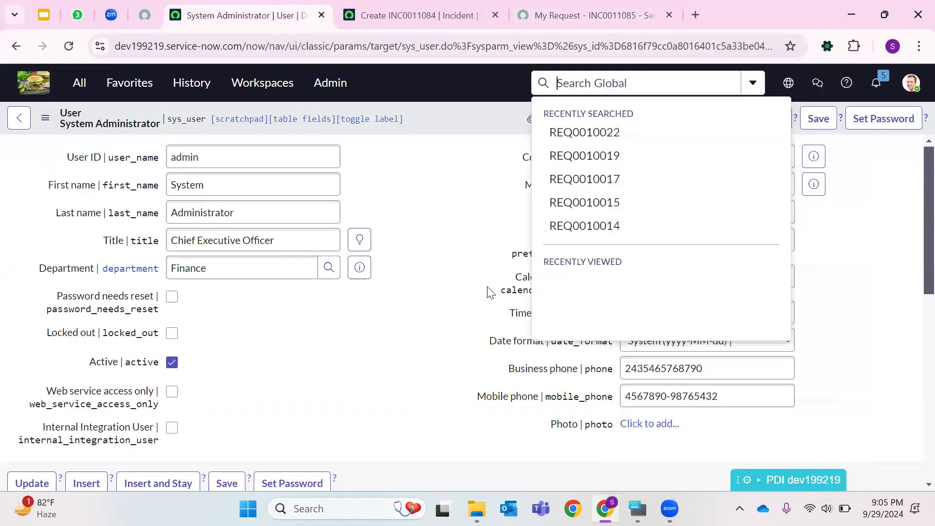
key("Return")
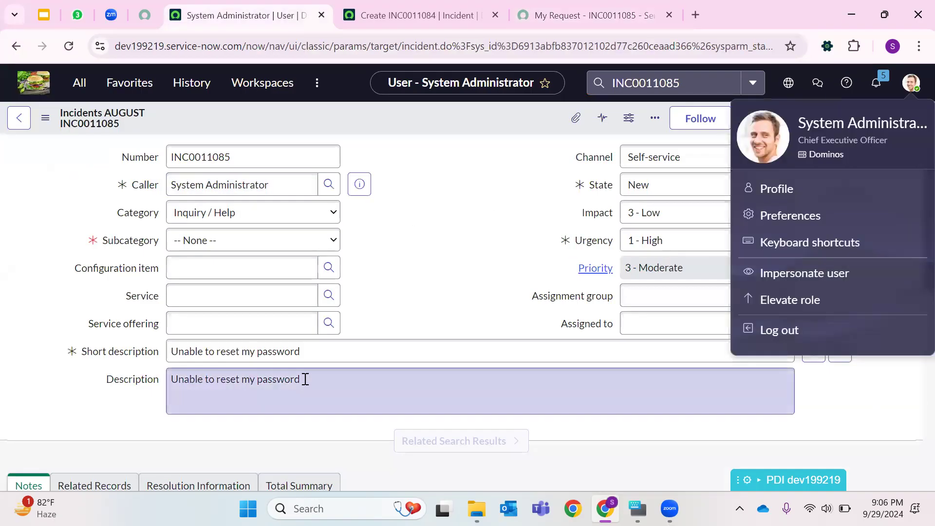
- Set the incident's Assignment group to Network and Assigned to David Loo, then save the record
left_click(536, 5)
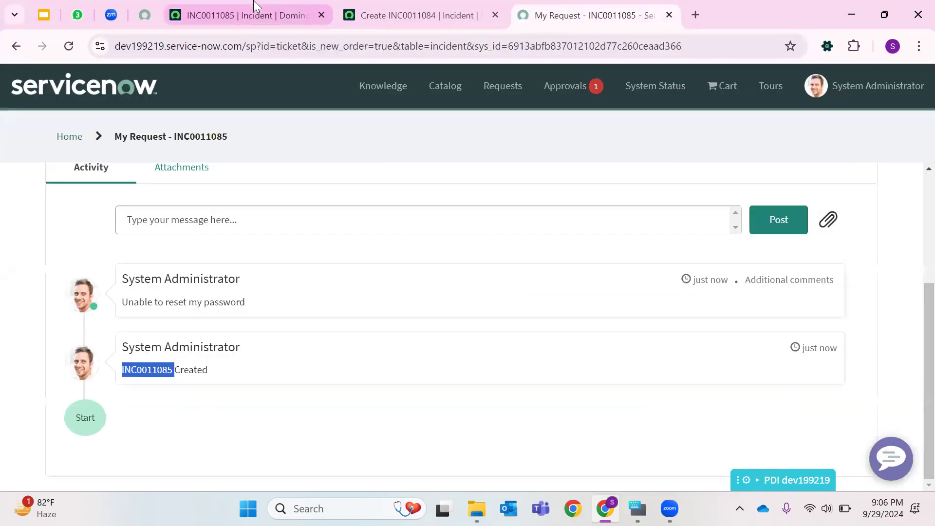
left_click(244, 15)
left_click(462, 197)
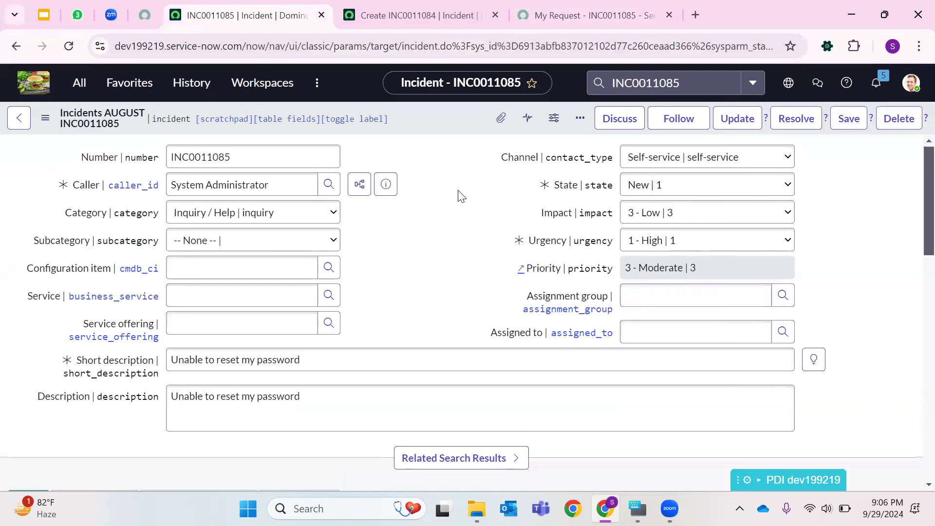
left_click(789, 299)
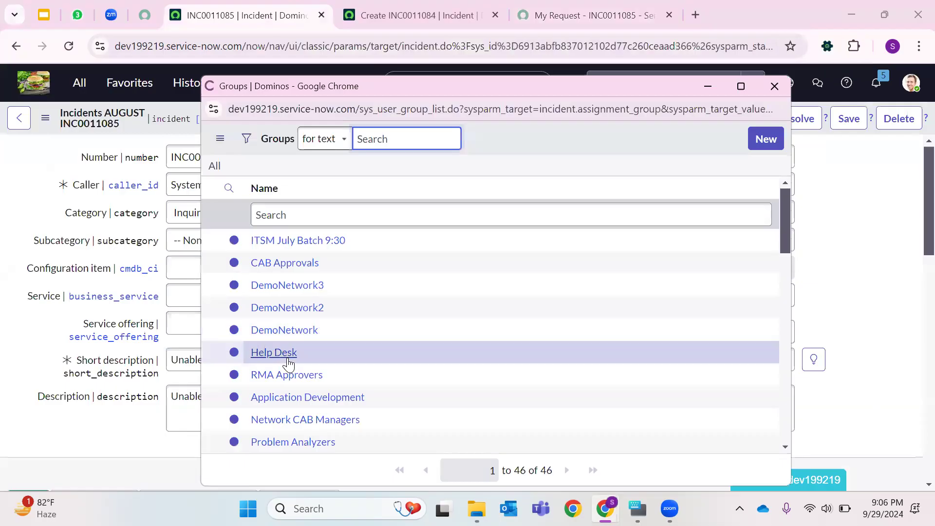
scroll(273, 336, "down", 3)
scroll(273, 341, "down", 5)
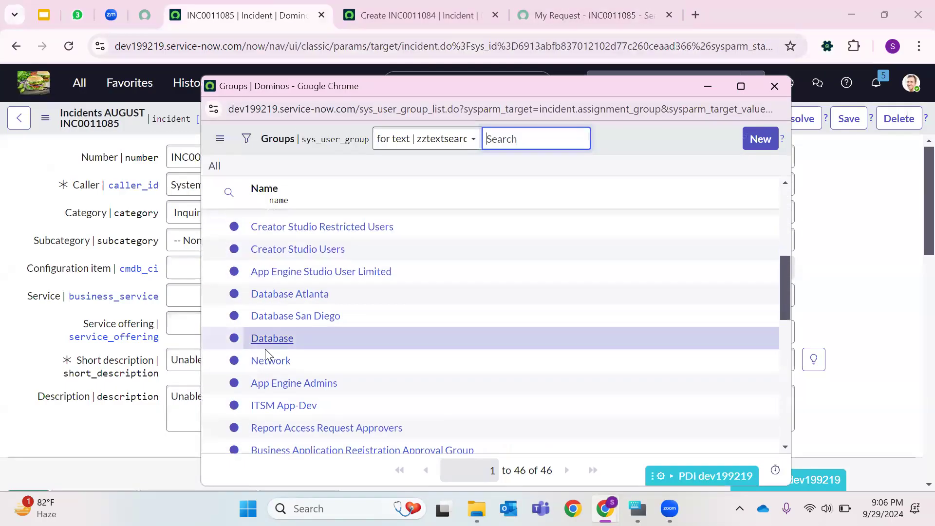
left_click(292, 363)
left_click(783, 333)
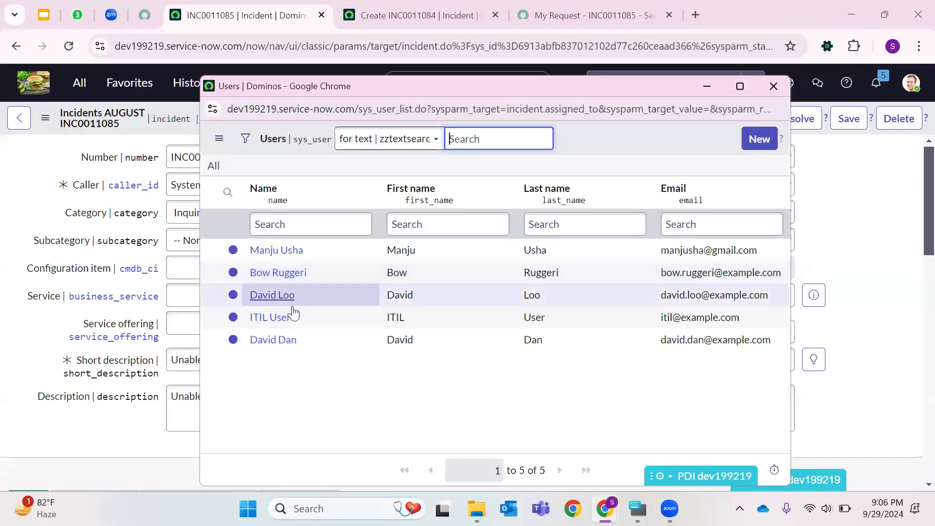
left_click(285, 297)
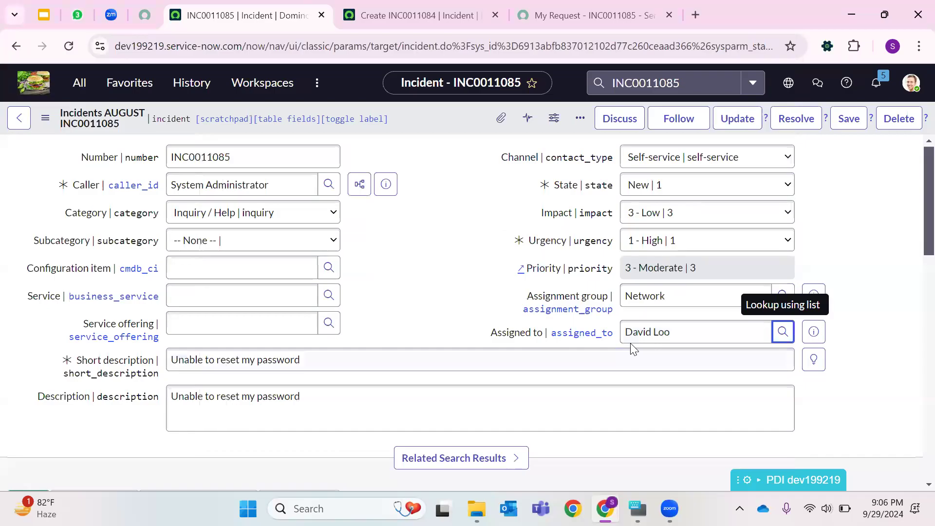
right_click(440, 118)
left_click(466, 128)
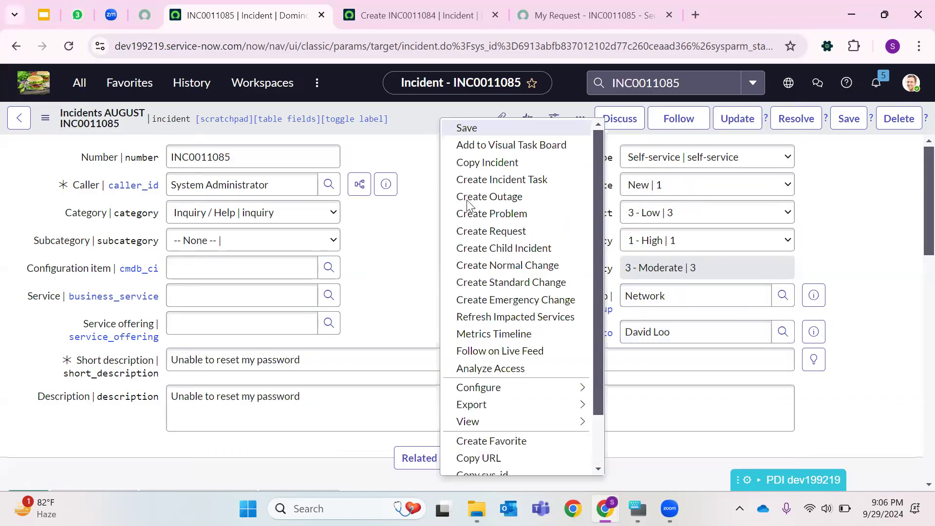
- Review the incident's activity stream on the form and on the portal's request page
scroll(319, 286, "down", 5)
scroll(292, 280, "down", 2)
scroll(259, 269, "up", 2)
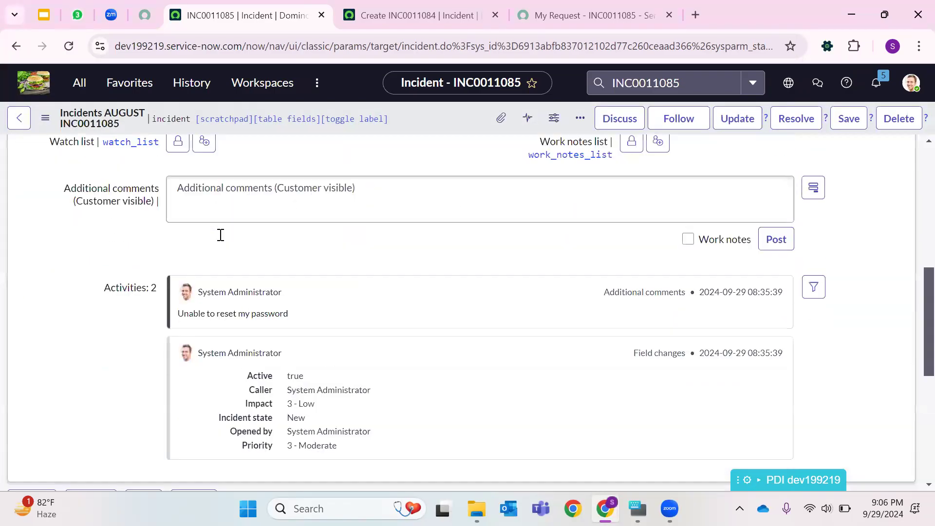
scroll(292, 327, "down", 10)
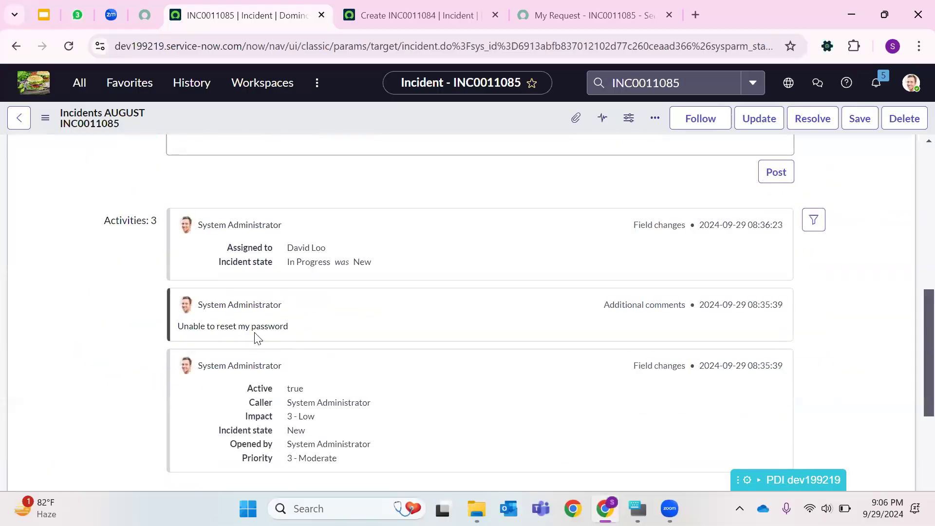
scroll(359, 333, "down", 7)
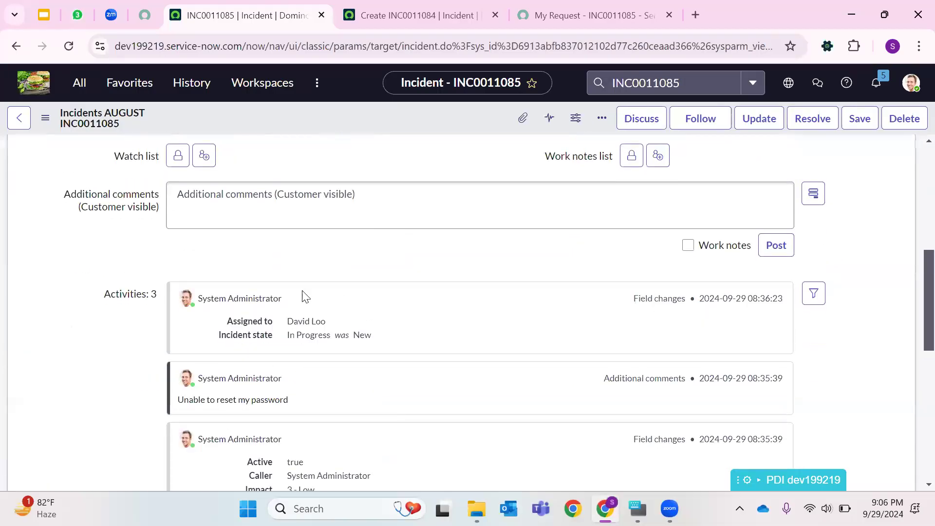
left_click(592, 15)
scroll(408, 284, "down", 4)
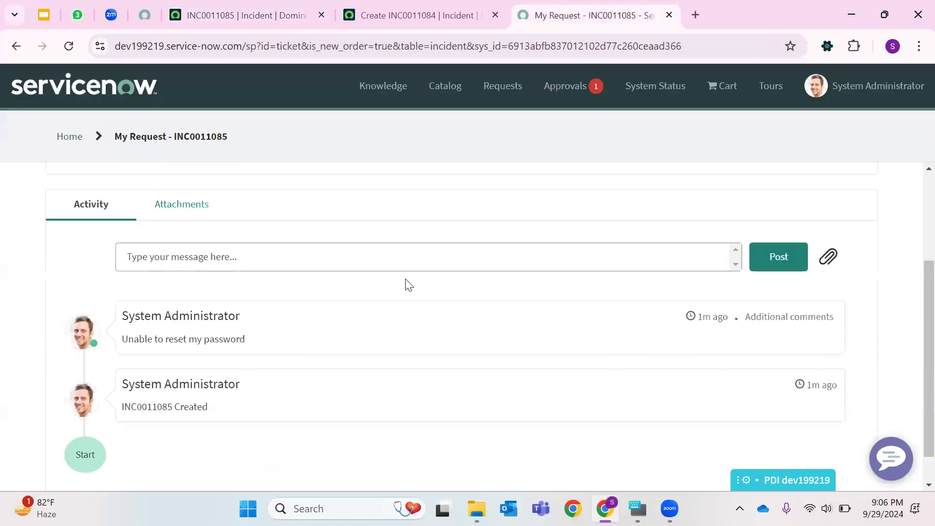
left_click(71, 42)
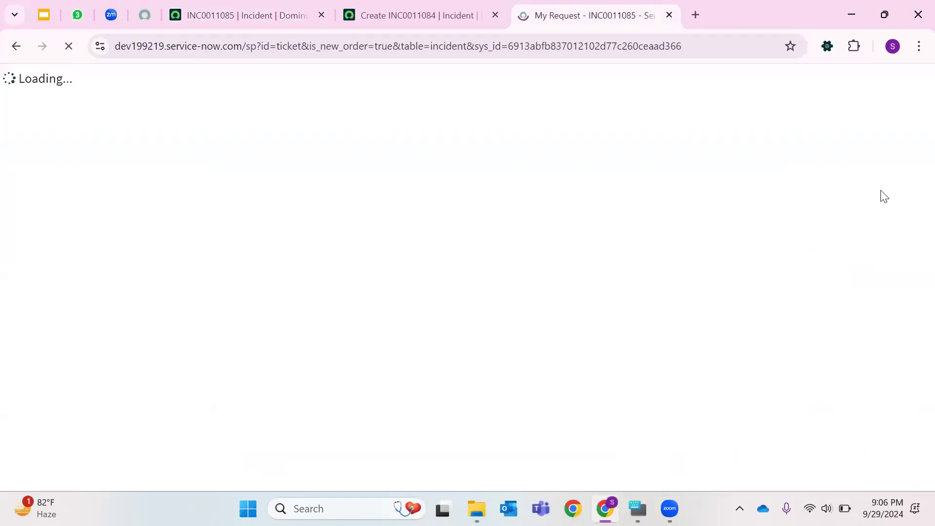
scroll(450, 280, "down", 4)
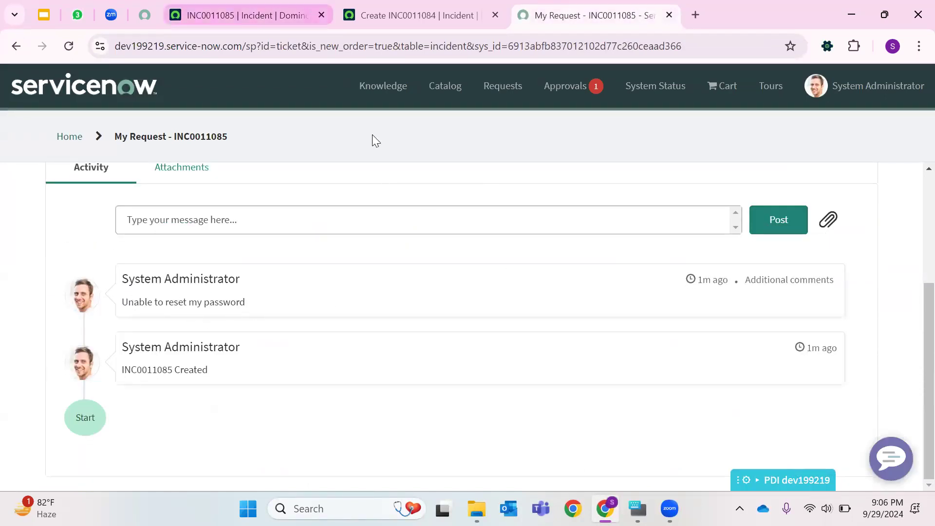
- Post the additional comment "Hi admin, Please provide your availability information to connevt." on the incident
left_click(263, 15)
left_click(258, 210)
type("Hi")
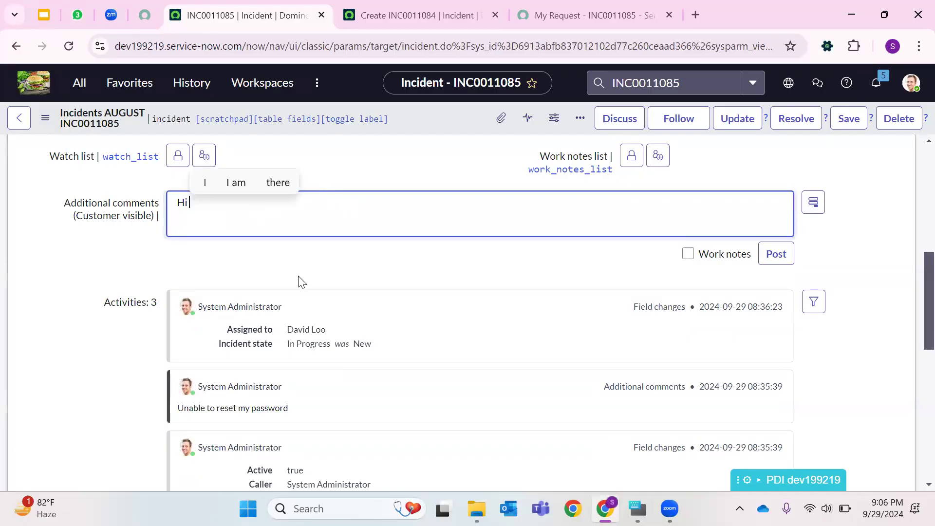
type(" 222@system")
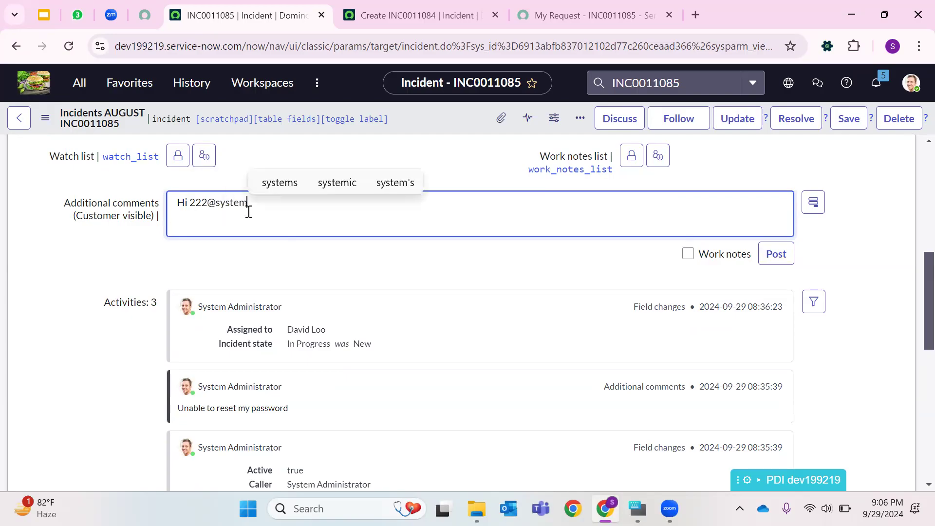
key("BackSpace")
key("BackSpace")
key("BackSpace")
type("sys")
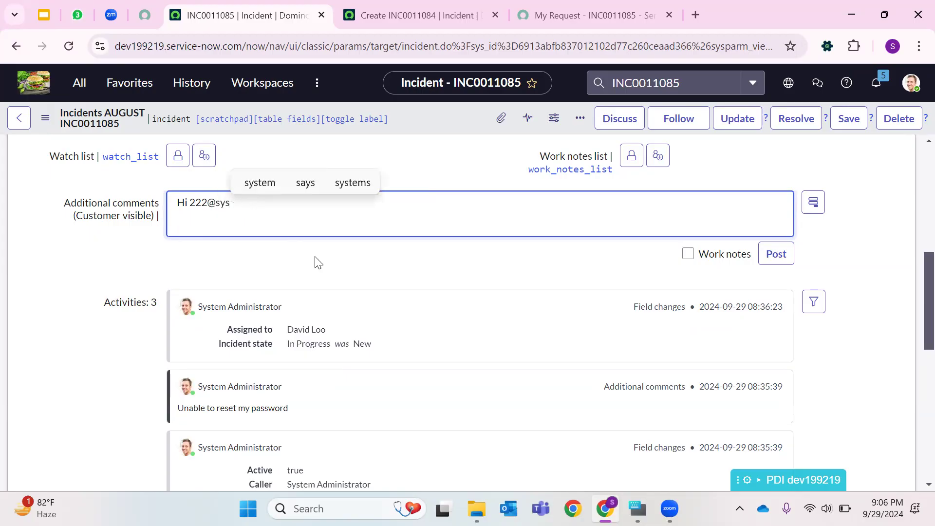
scroll(318, 262, "up", 8)
scroll(296, 243, "down", 6)
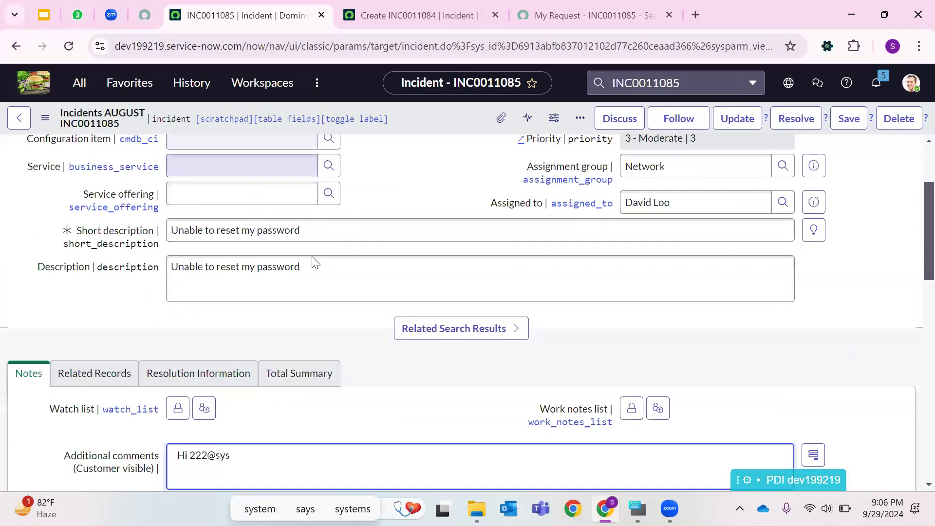
key("BackSpace")
key("BackSpace")
key("BackSpace")
key("BackSpace")
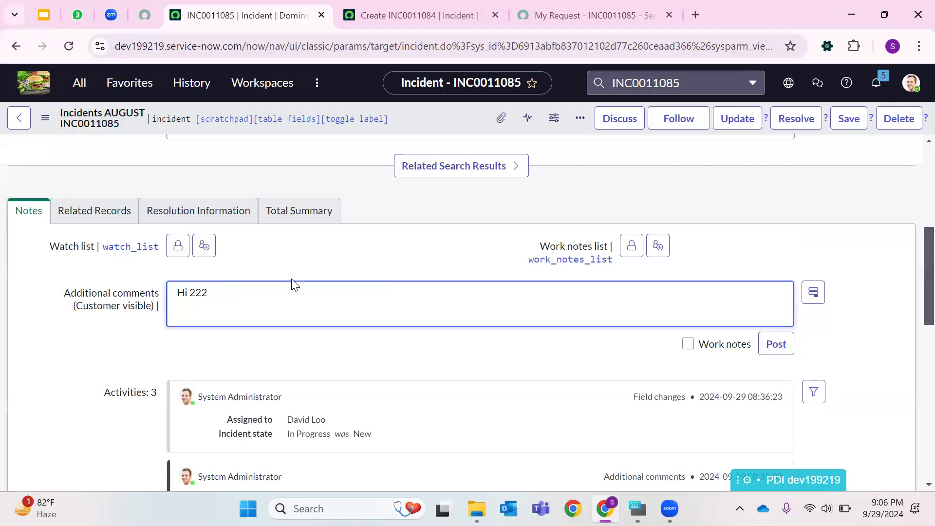
type("222222")
key("BackSpace")
key("BackSpace")
key("BackSpace")
key("BackSpace")
key("BackSpace")
key("BackSpace")
key("BackSpace")
key("BackSpace")
key("BackSpace")
key("BackSpace")
type("22")
key("BackSpace")
type("admin,")
key("Return")
type("Plea")
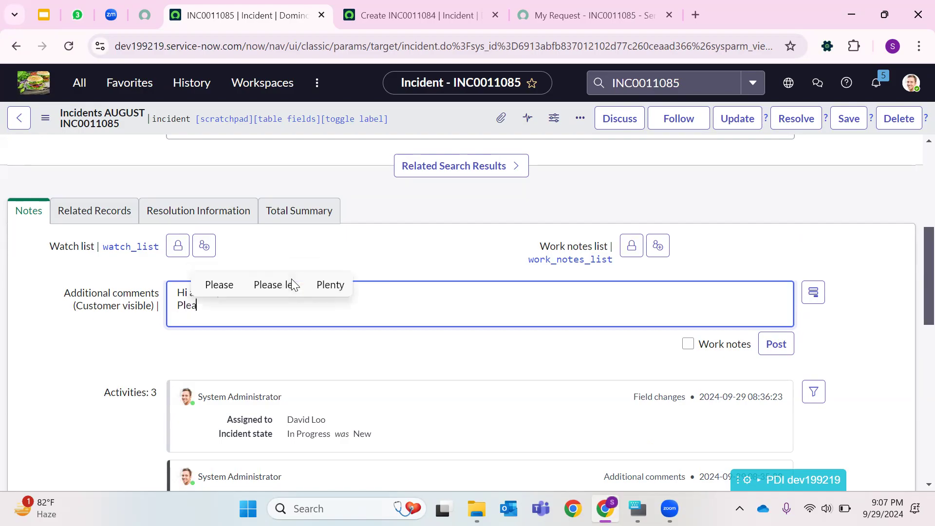
type("se provide ")
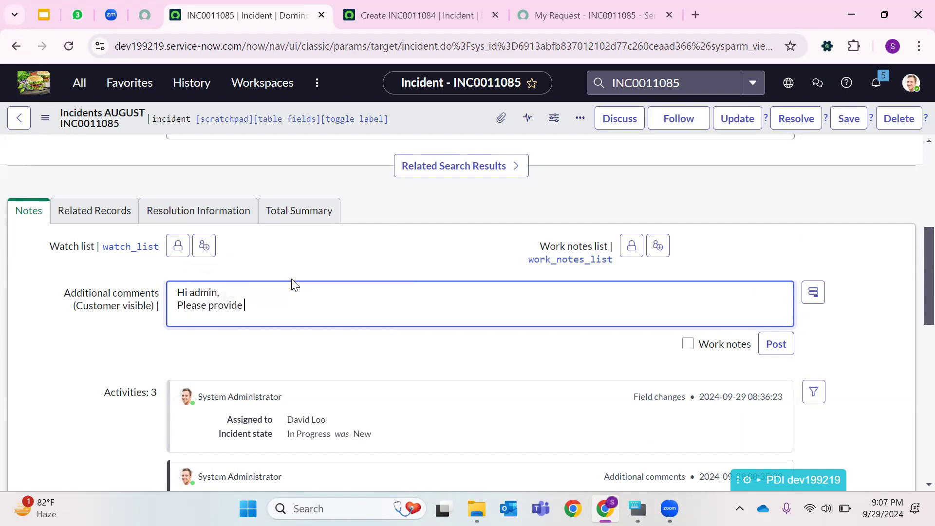
type("your availabl")
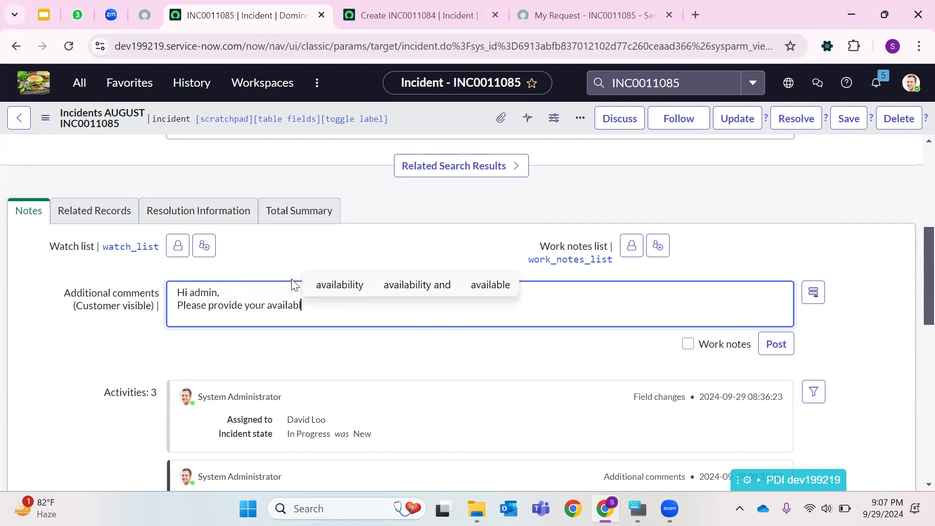
left_click(409, 288)
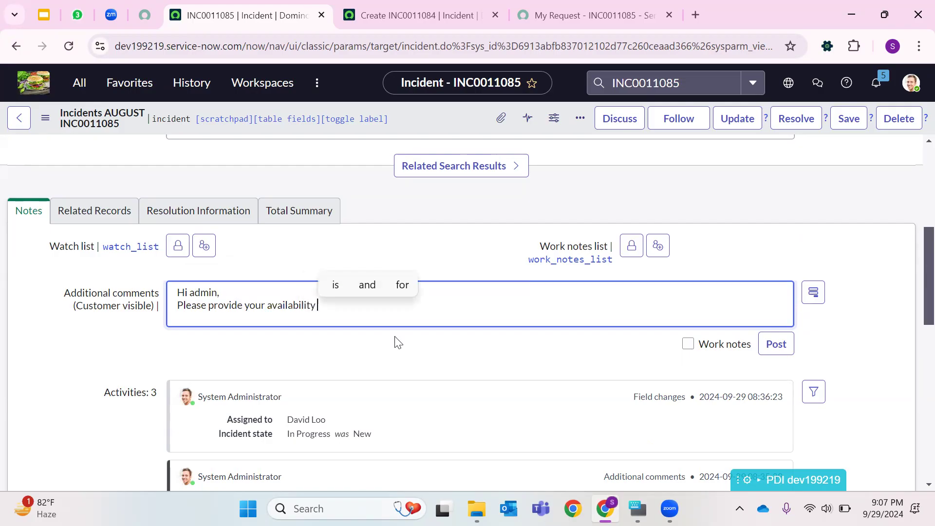
type("information to conne")
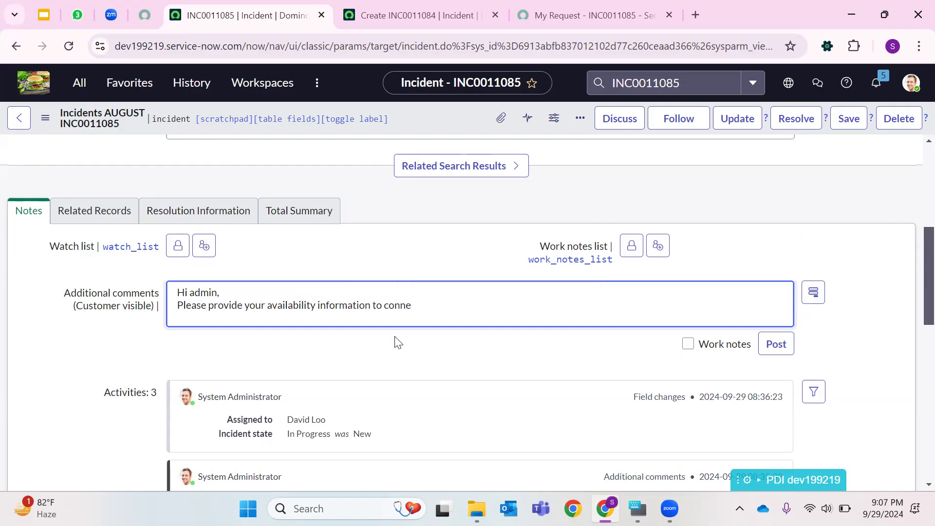
type("vt.")
key("Return")
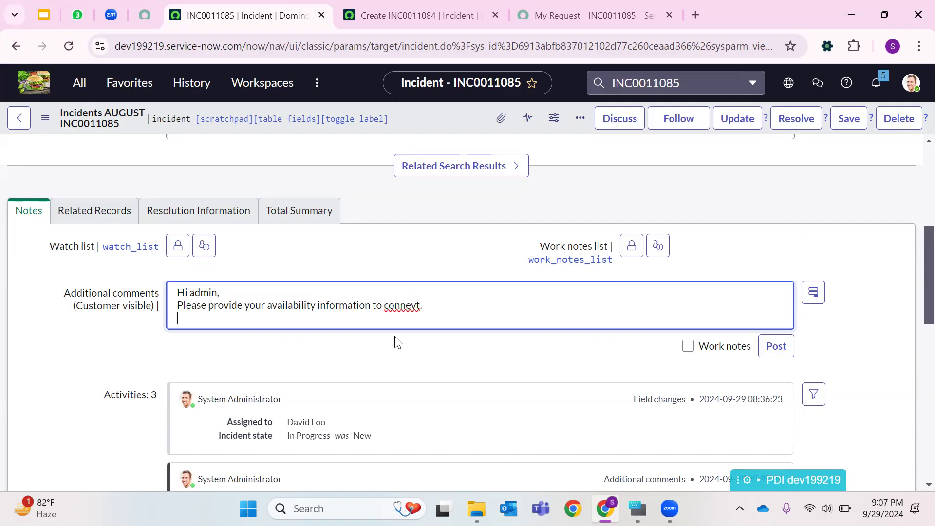
left_click(777, 347)
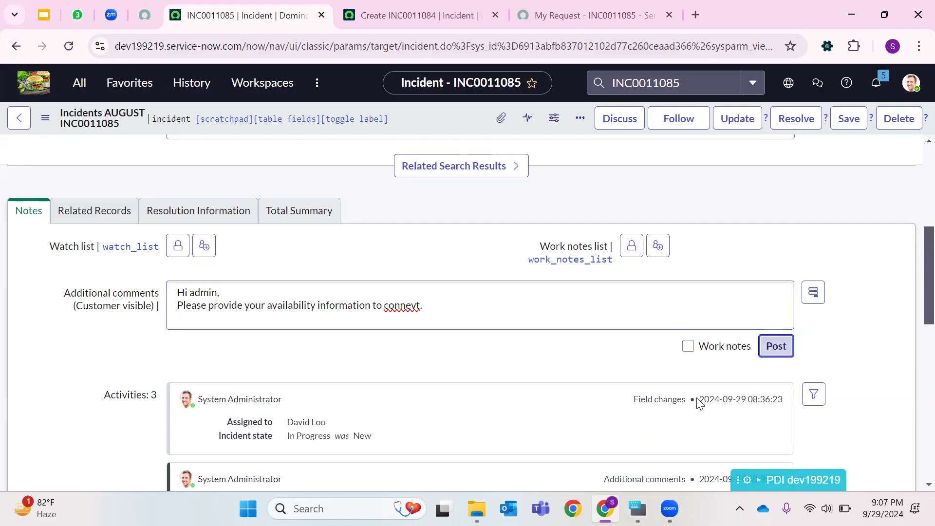
- Reload the portal request page to check the posted comment, and open and close the attachments dialog
left_click(594, 15)
left_click(68, 51)
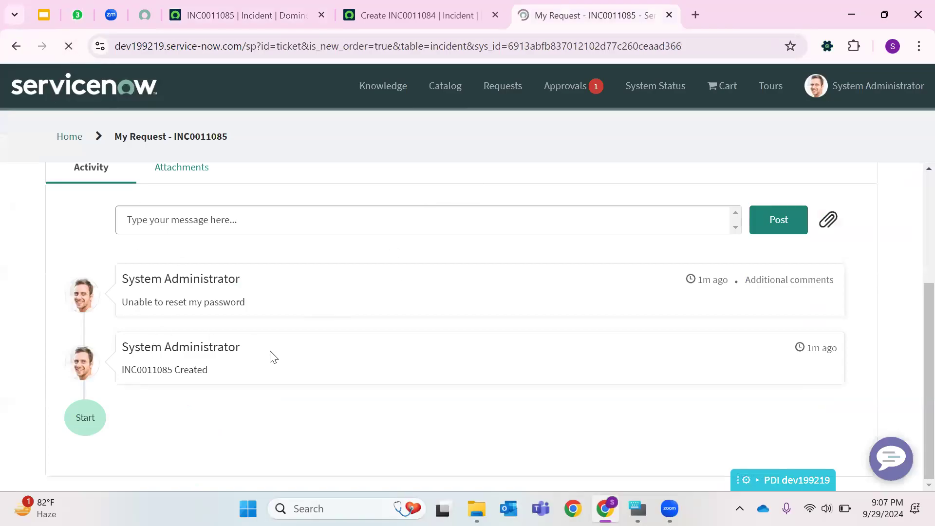
scroll(216, 268, "down", 5)
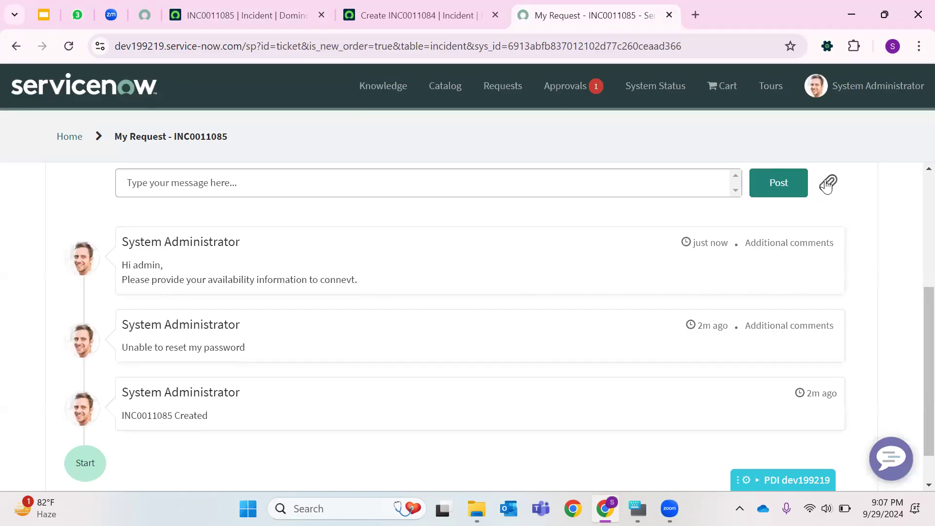
left_click(827, 186)
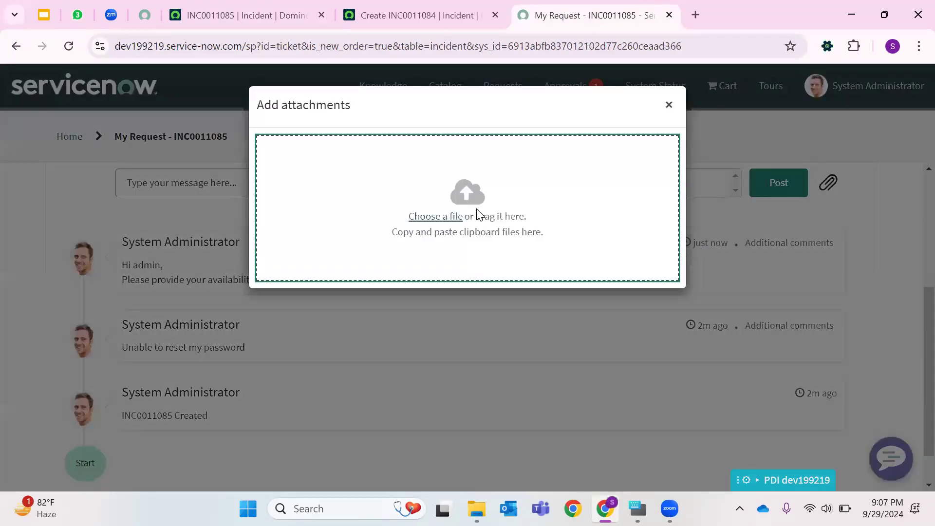
left_click(669, 105)
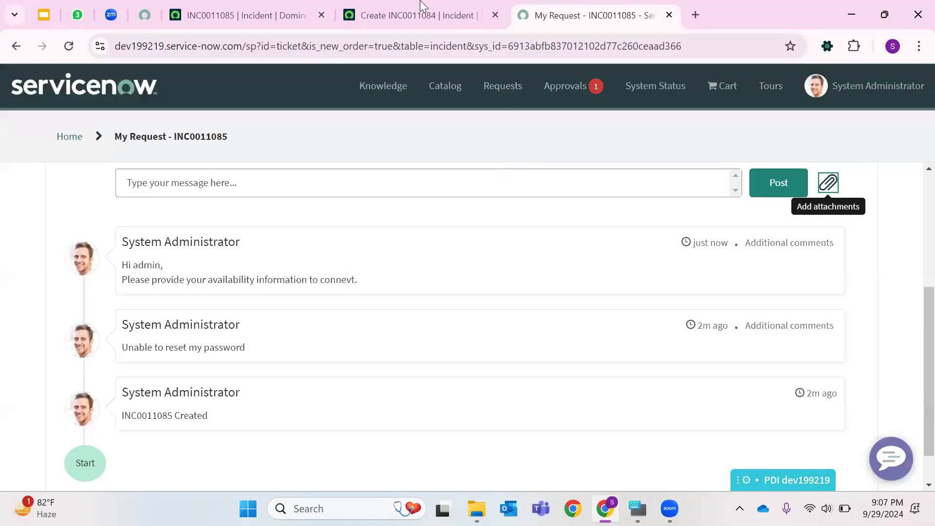
left_click(419, 15)
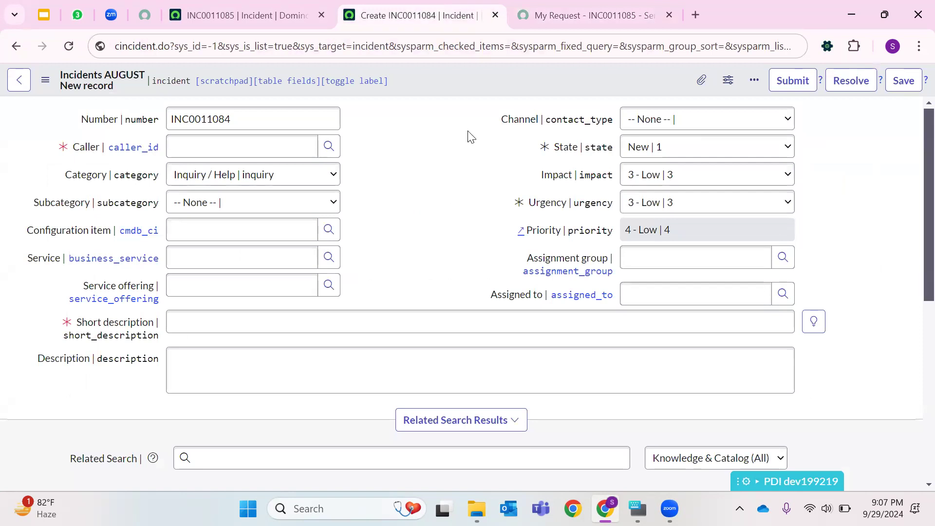
left_click(600, 19)
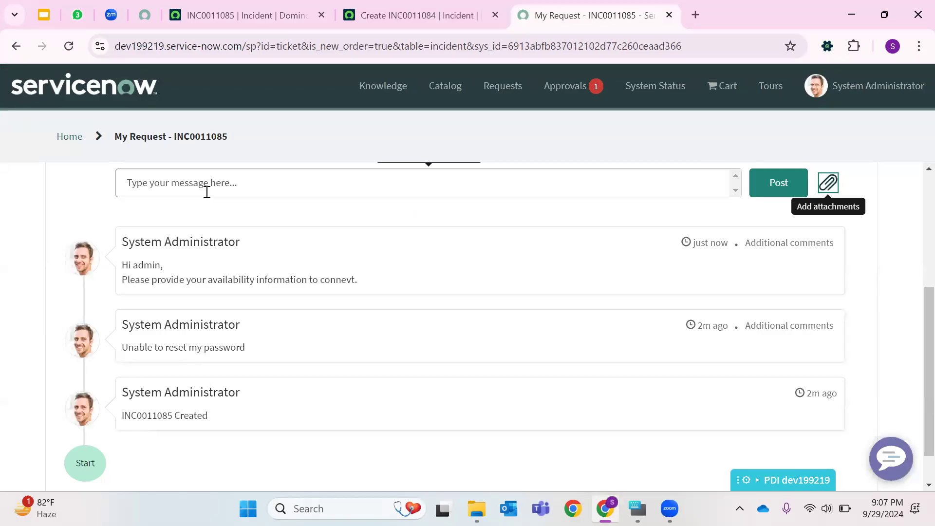
- Return to the portal home and search the catalog for New Hire
left_click(433, 98)
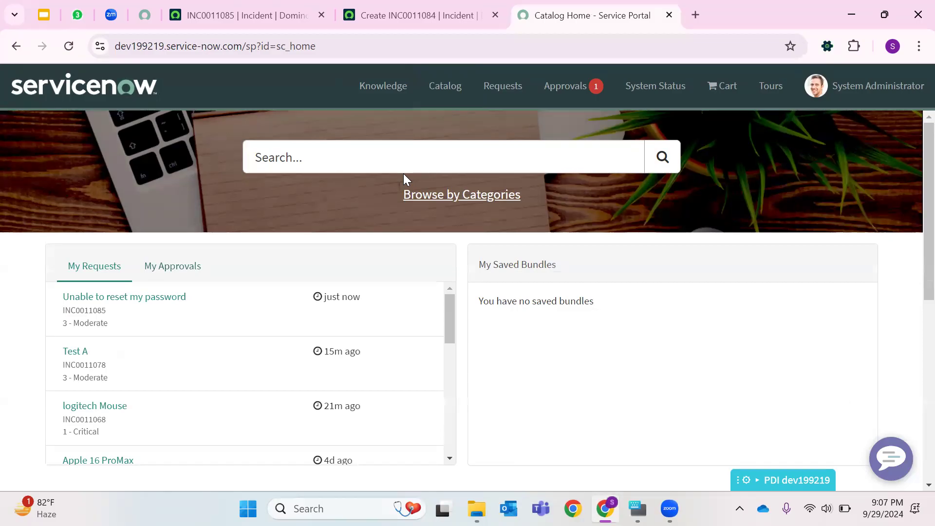
left_click(419, 156)
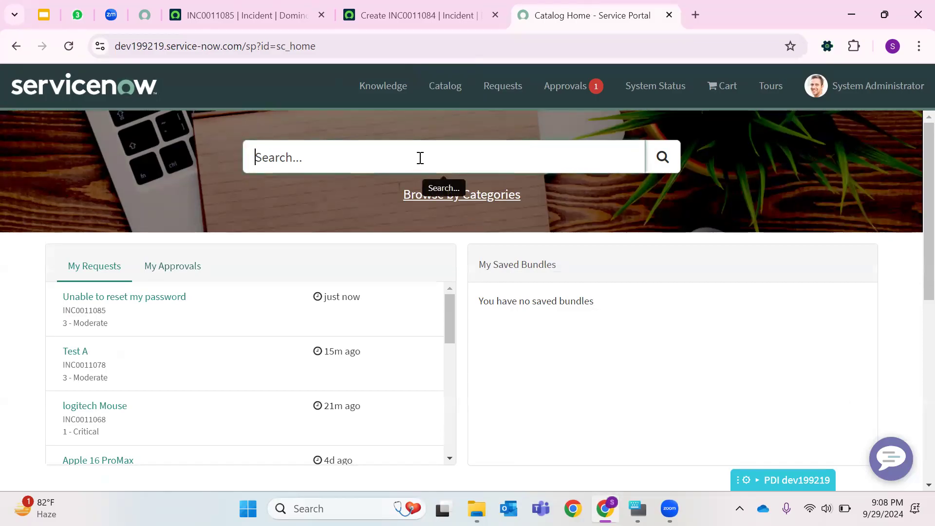
type("New Or")
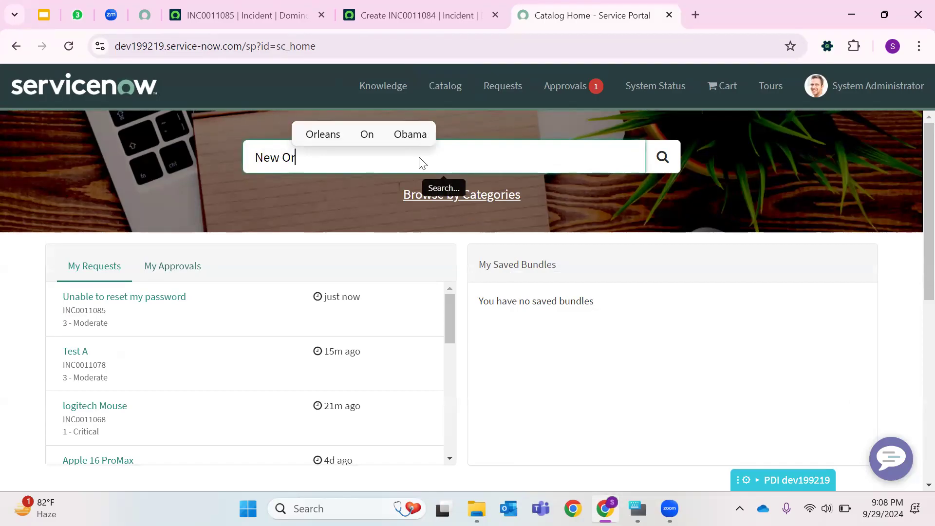
key("BackSpace")
key("BackSpace")
type("Hire")
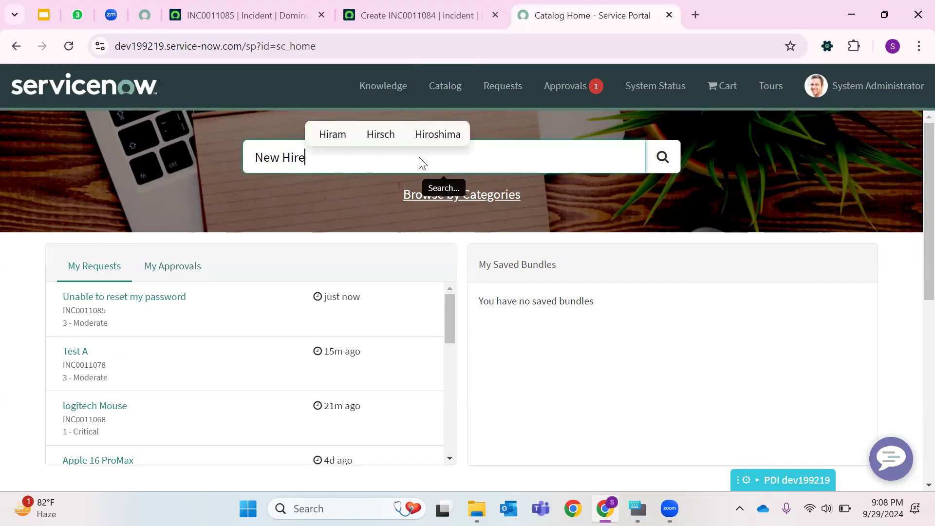
key("Return")
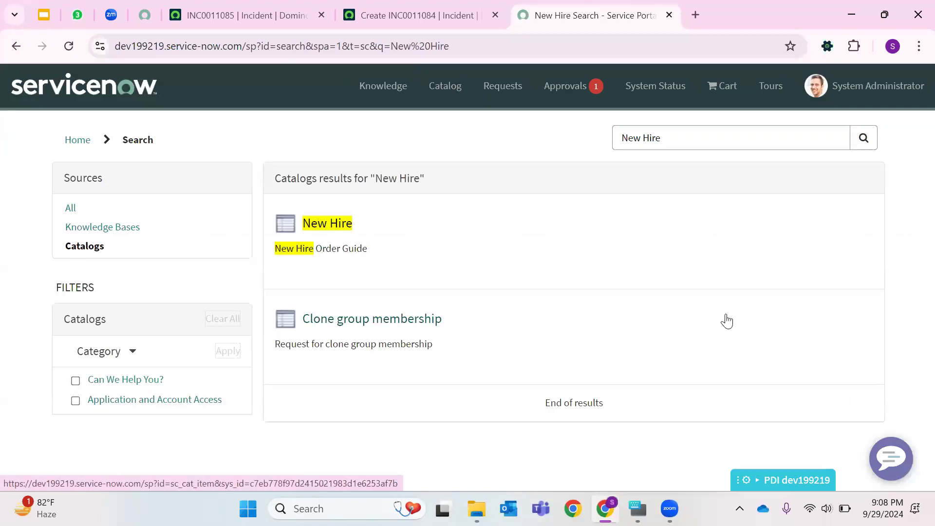
- Open the New Hire order guide and read its service overview and included services
left_click(343, 225)
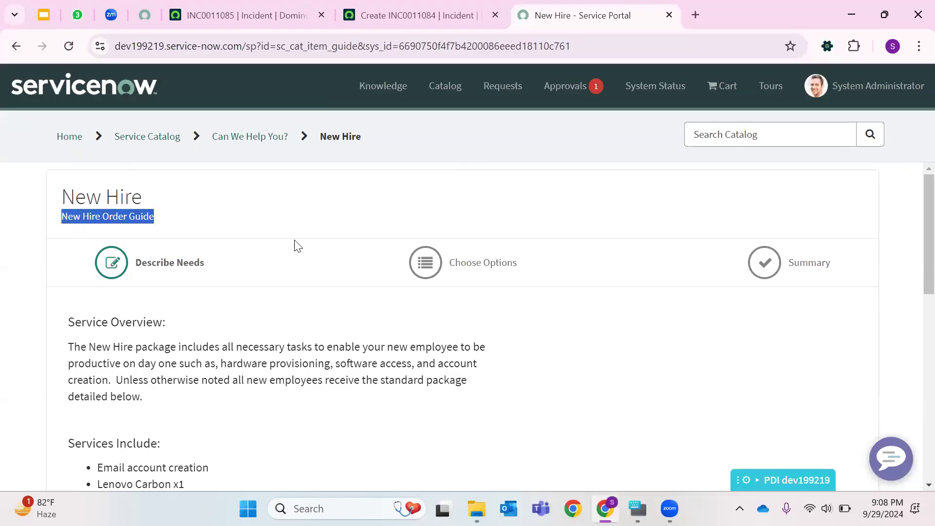
scroll(151, 242, "down", 5)
scroll(74, 294, "up", 5)
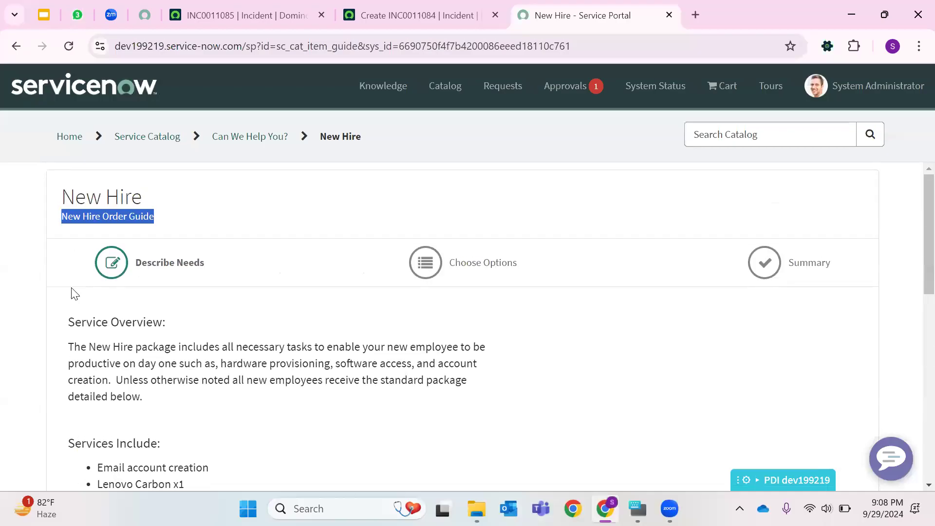
left_click(71, 321)
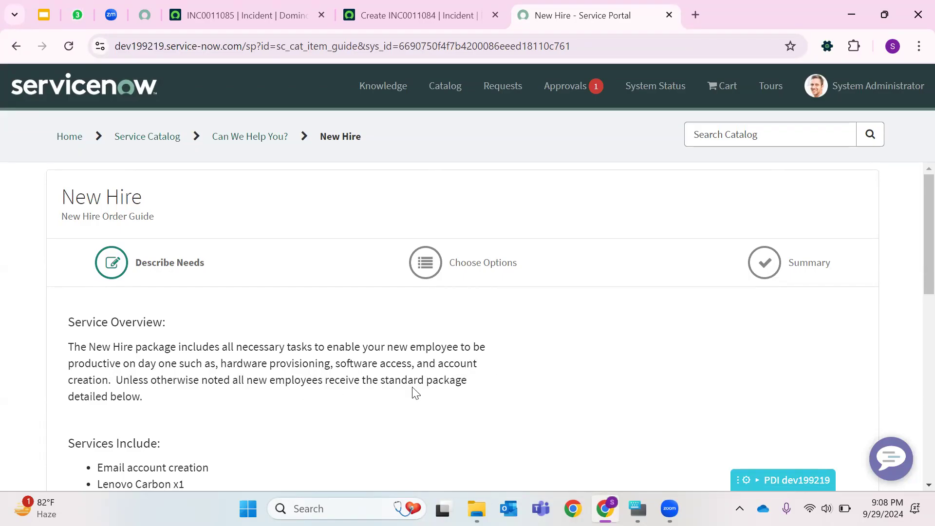
scroll(621, 332, "down", 3)
left_click_drag(65, 297, 163, 447)
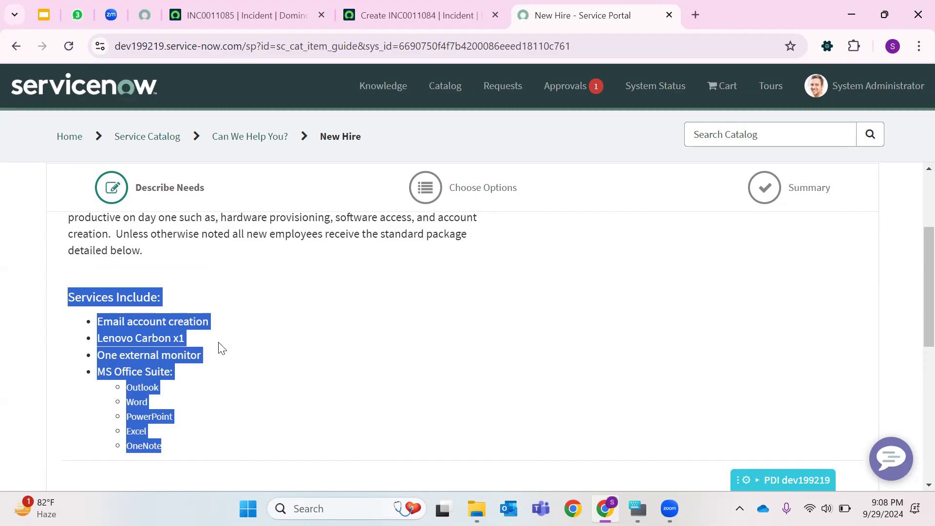
scroll(287, 343, "down", 1)
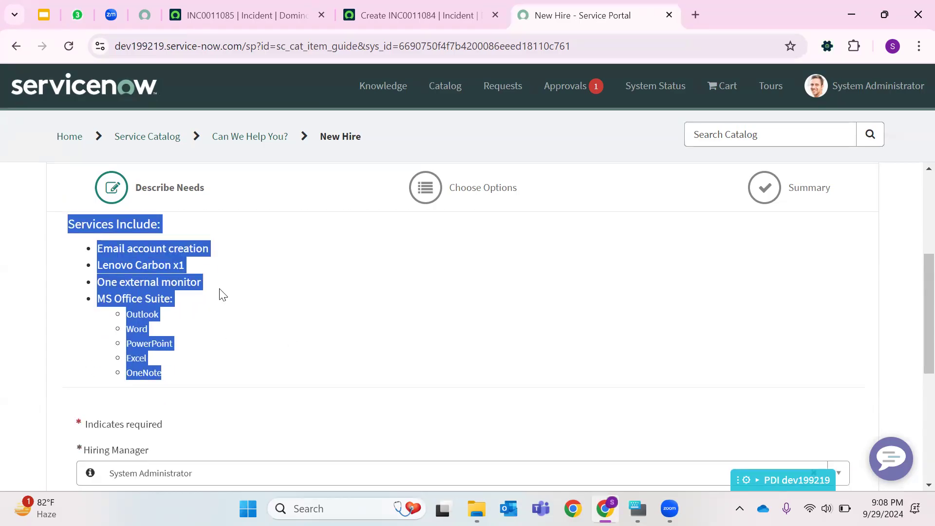
scroll(325, 318, "down", 3)
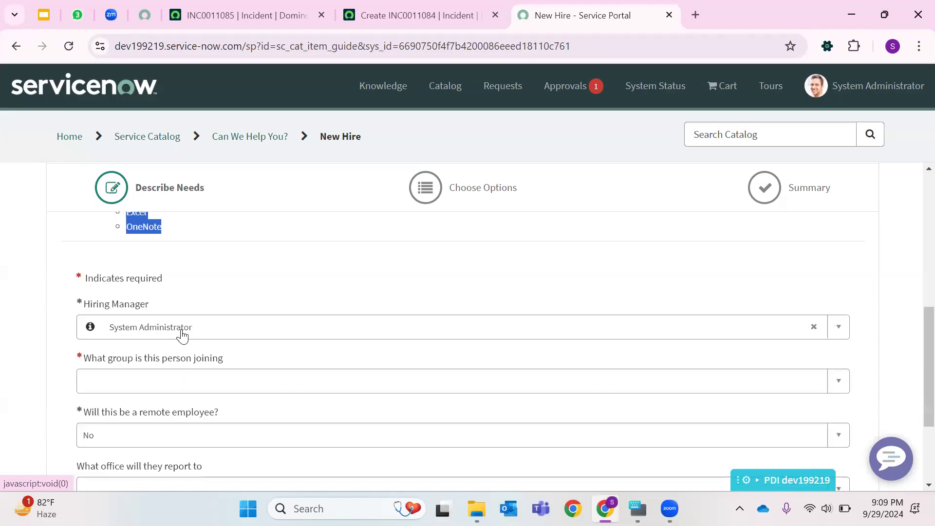
- Clear the Hiring Manager field and pick a different user from the list
left_click(813, 327)
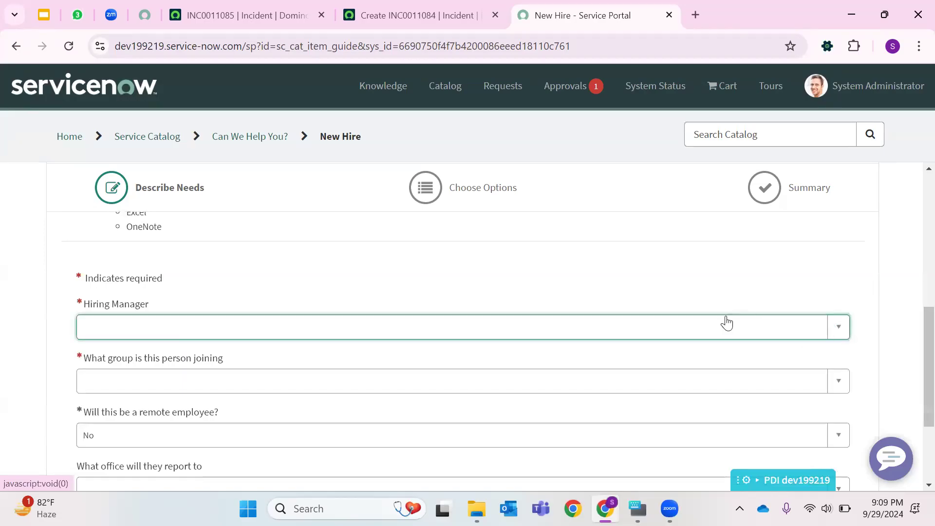
left_click(838, 321)
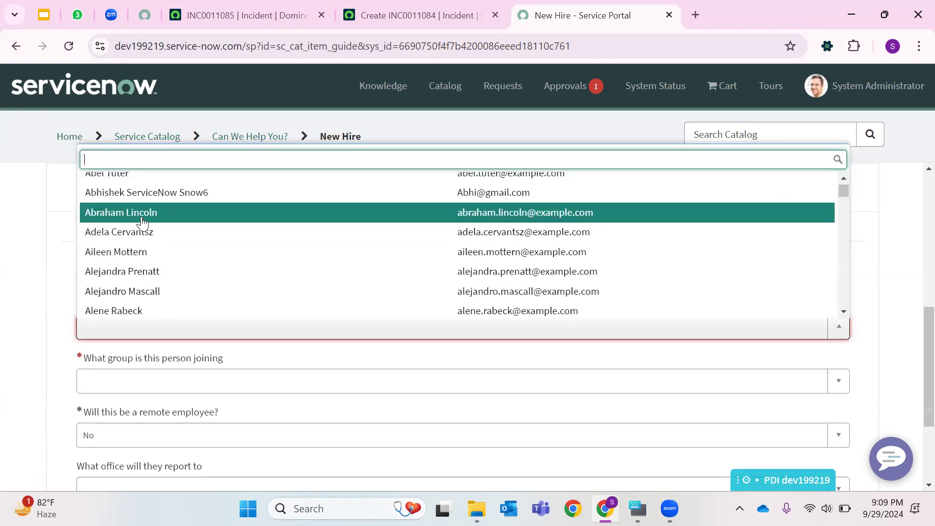
left_click(138, 218)
left_click(627, 244)
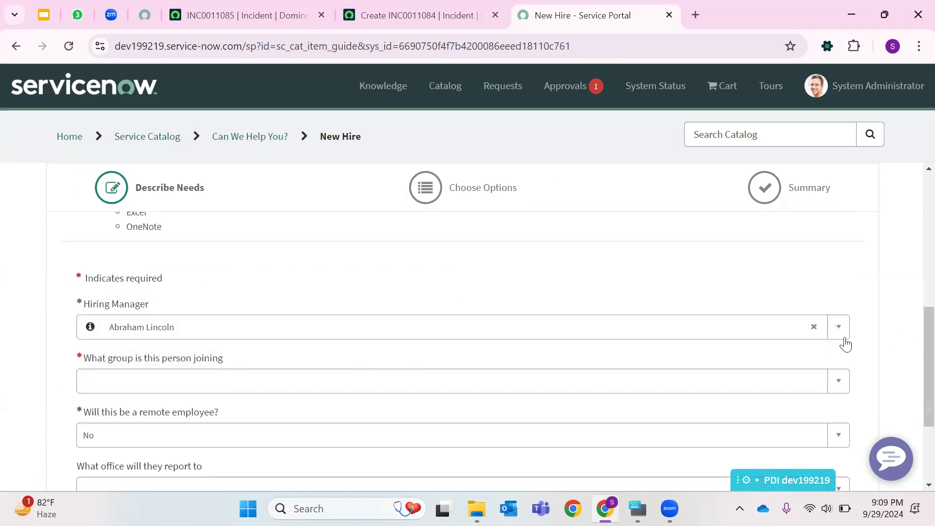
- Set the joining group to IT and keep the remote employee answer as No
left_click(201, 393)
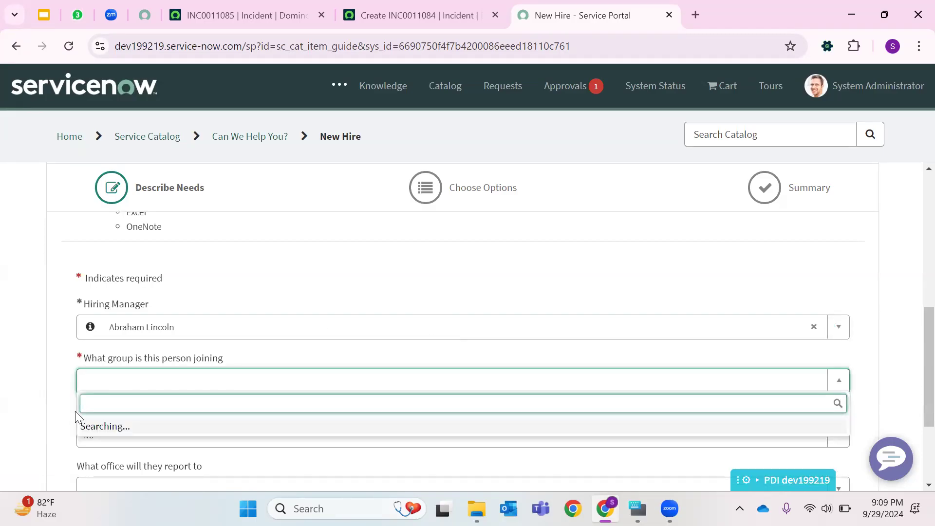
left_click(424, 319)
scroll(224, 319, "down", 2)
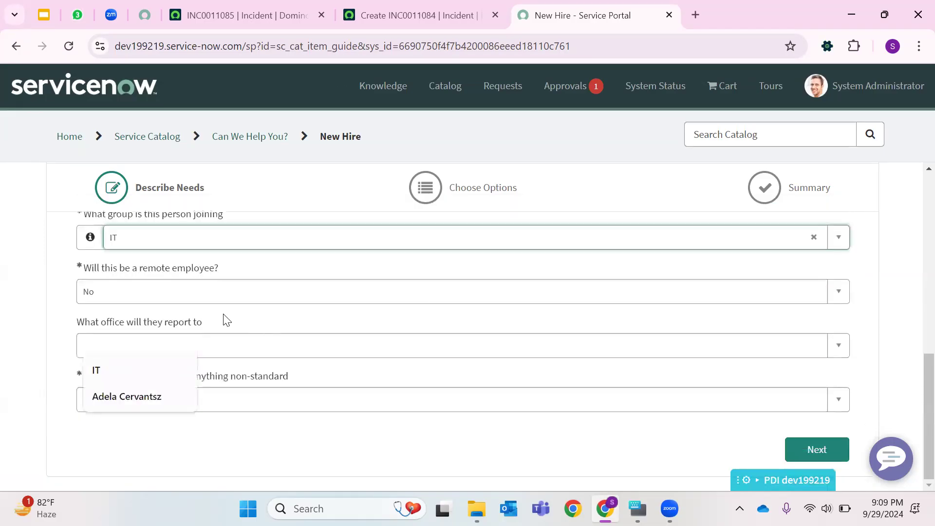
left_click(191, 295)
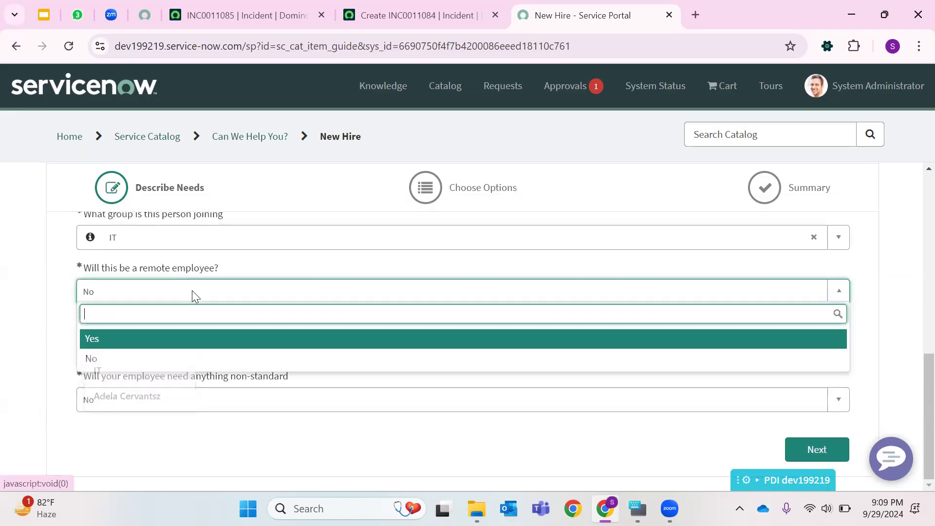
left_click(101, 360)
left_click(146, 297)
left_click(125, 344)
left_click(137, 295)
left_click(110, 356)
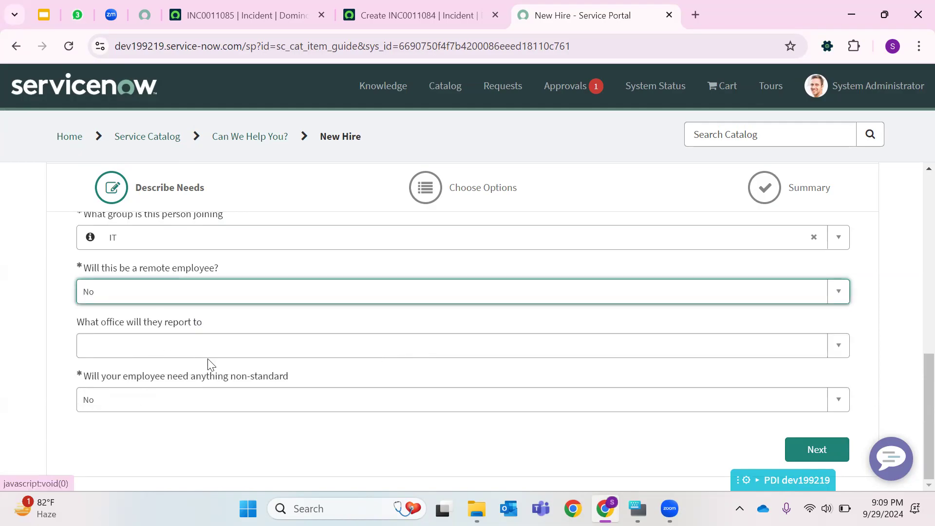
- Choose a reporting office location from the list and continue to Choose Options
left_click(833, 347)
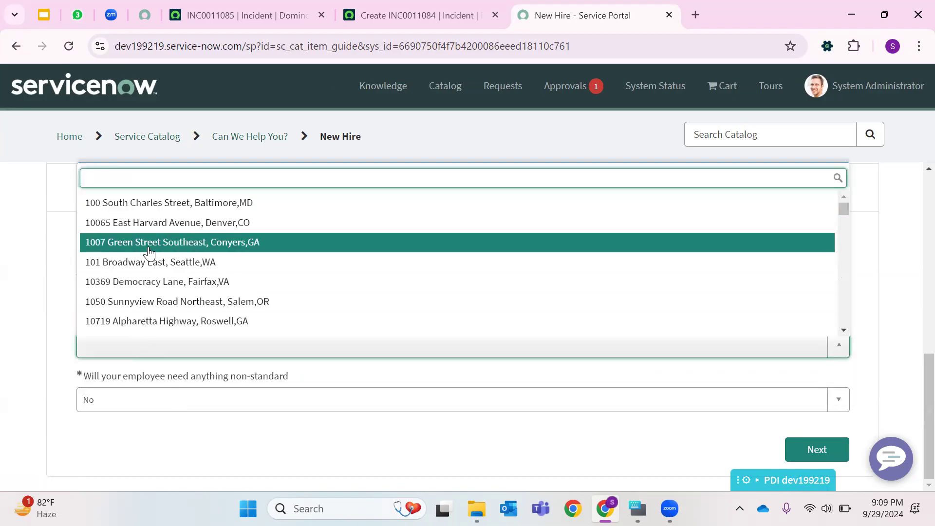
left_click(149, 242)
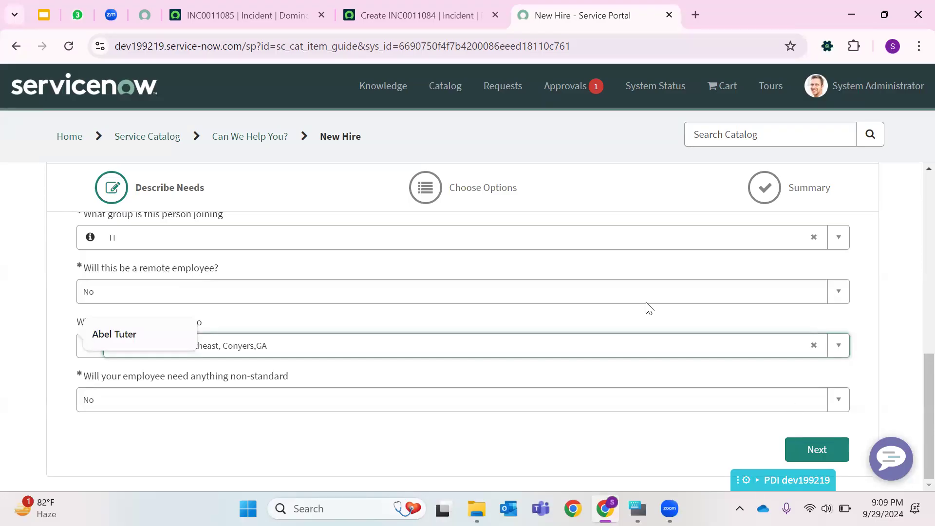
left_click(817, 449)
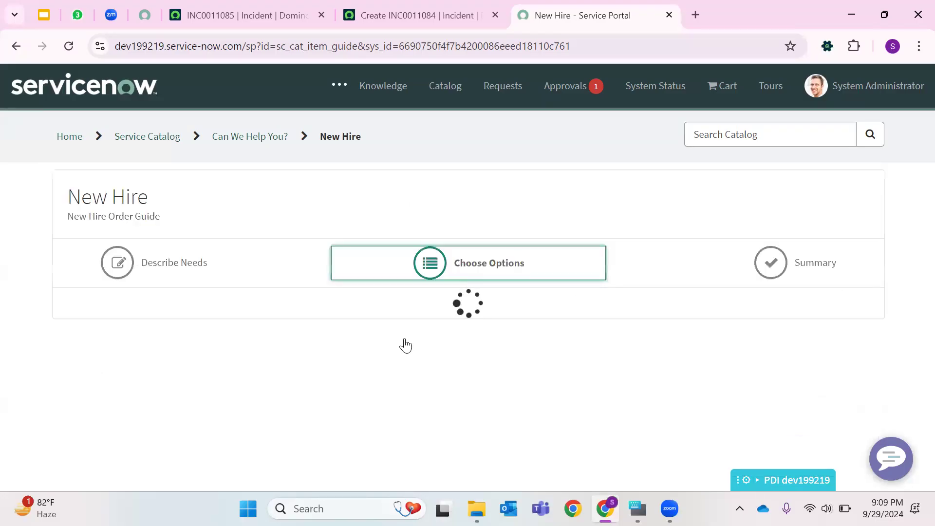
- Expand the Standard Laptop, tick Adobe Acrobat and Adobe Photoshop, and enter "Required for my project" as additional software requirement
scroll(397, 338, "down", 3)
left_click(763, 256)
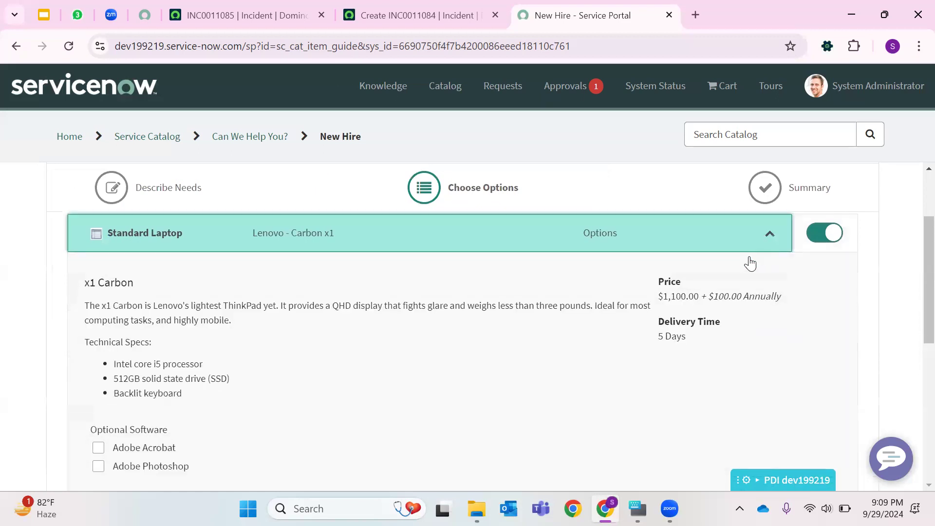
scroll(101, 229, "down", 5)
left_click(99, 228)
left_click(98, 248)
left_click(181, 314)
type("Req")
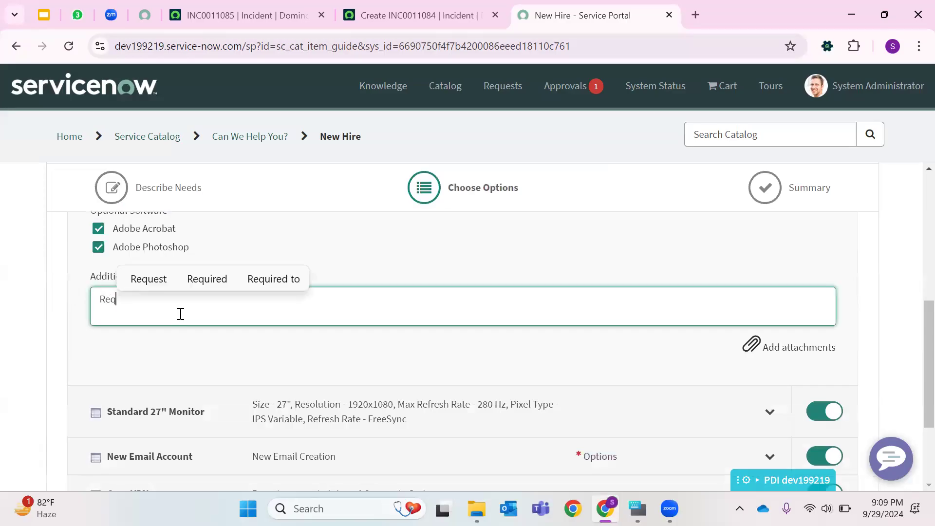
type("uired for my project")
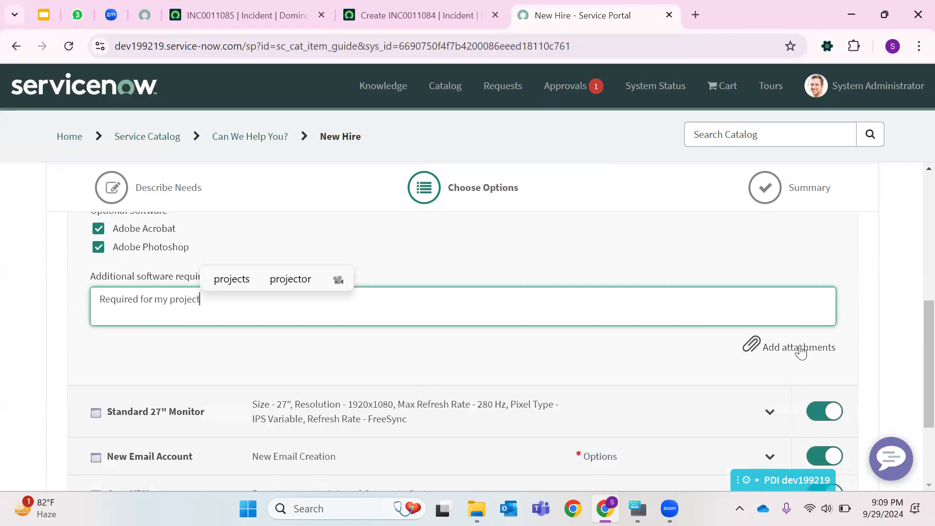
- Expand the monitor and New Email Account items and fill in a preferred email address
scroll(341, 361, "down", 3)
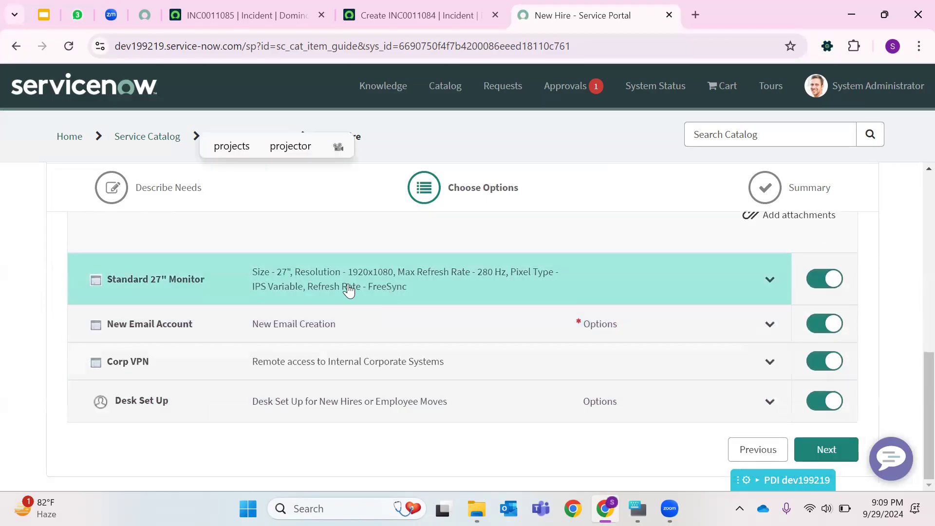
left_click(270, 284)
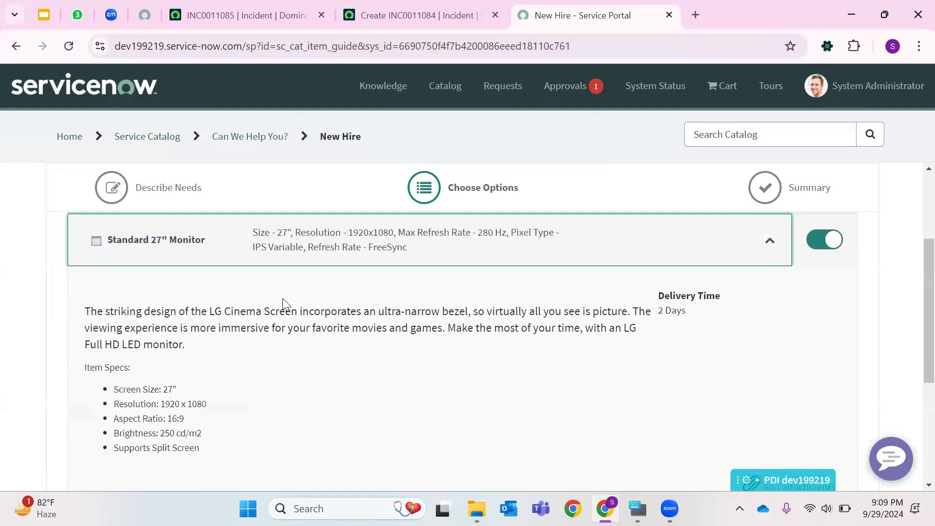
scroll(285, 309, "down", 4)
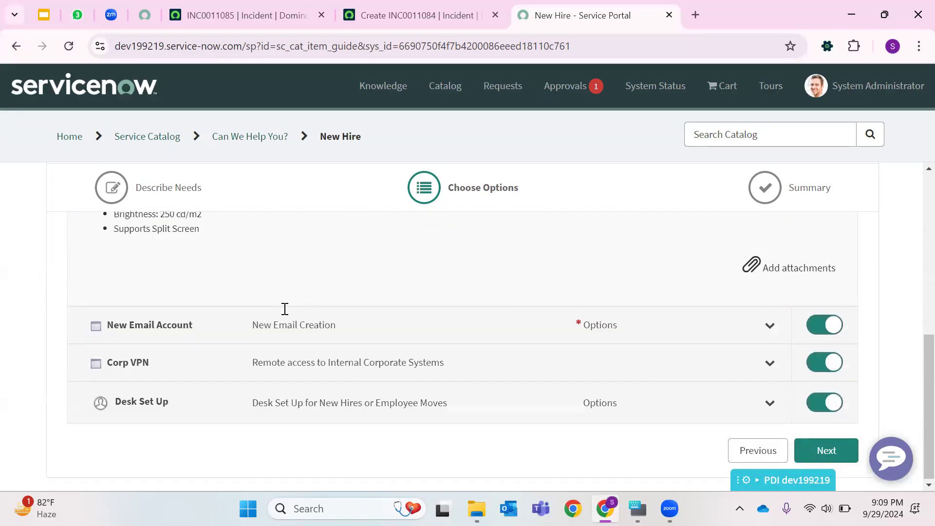
left_click(283, 323)
left_click(145, 456)
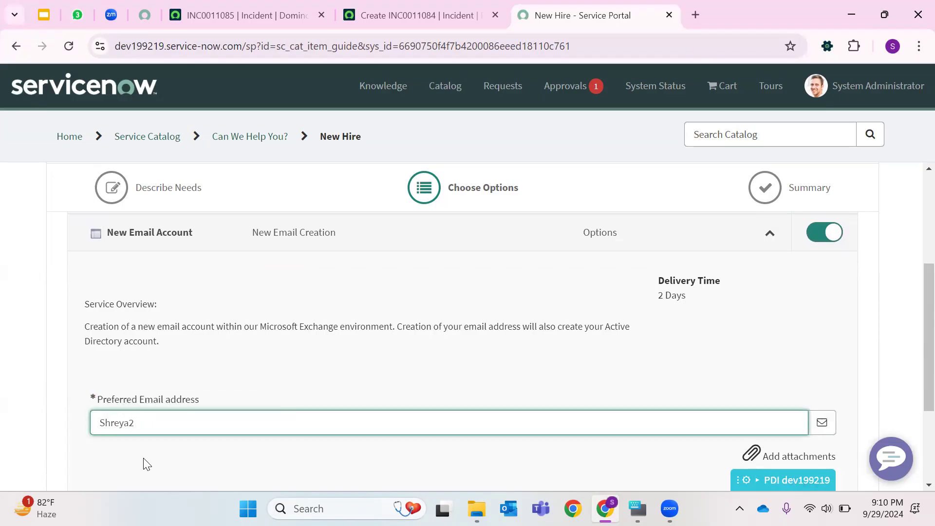
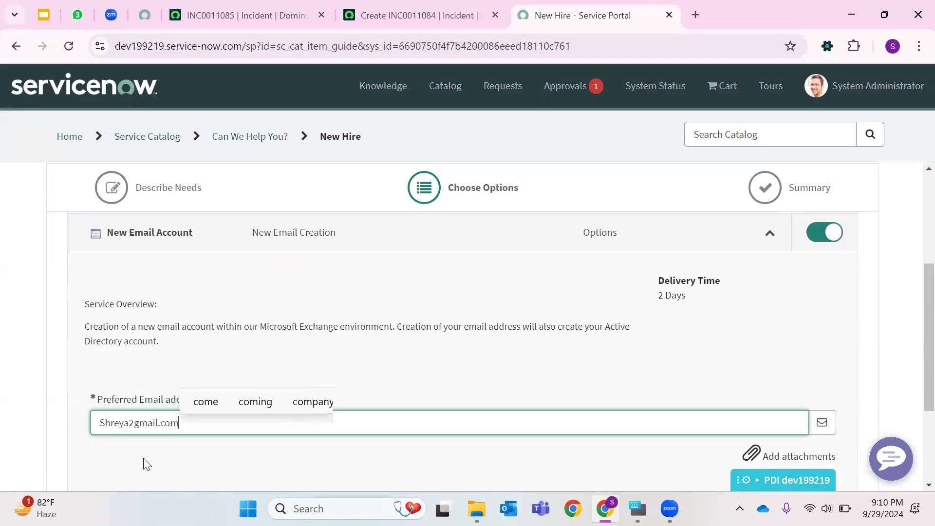
- Expand Corp VPN and exclude it from the order
scroll(183, 371, "down", 3)
left_click(157, 367)
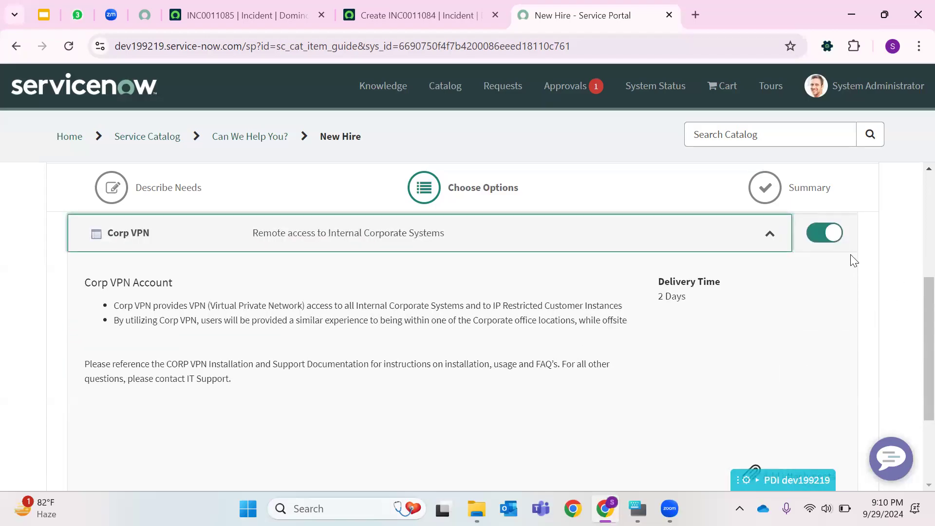
left_click(814, 235)
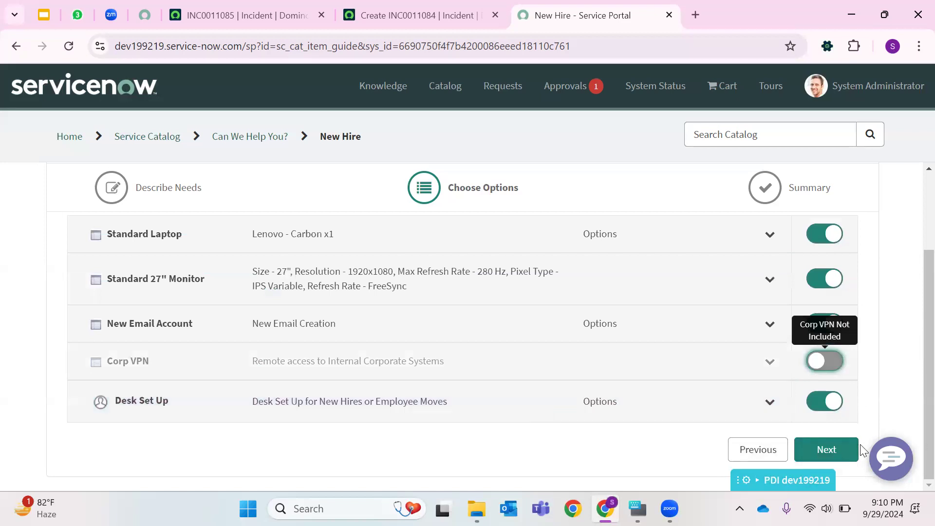
- Correct the invalid preferred email address and continue to the order Summary
left_click(827, 450)
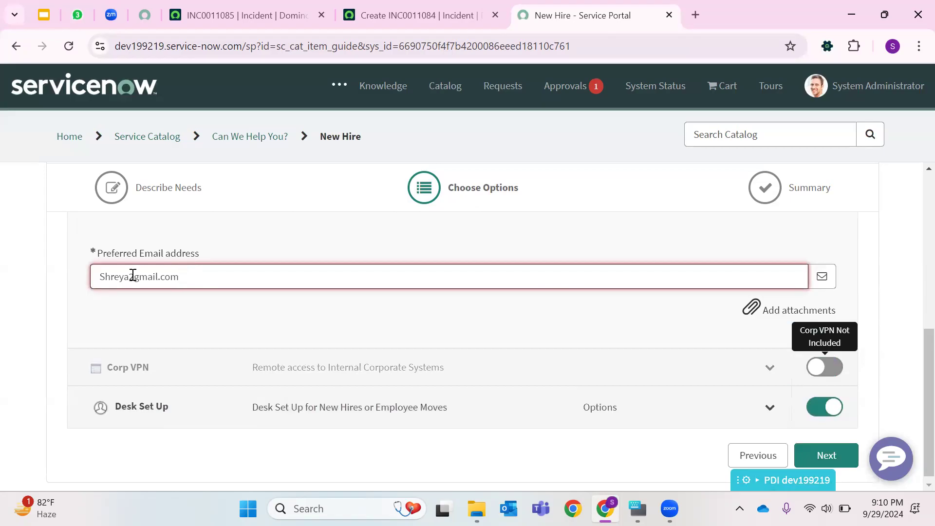
left_click(138, 278)
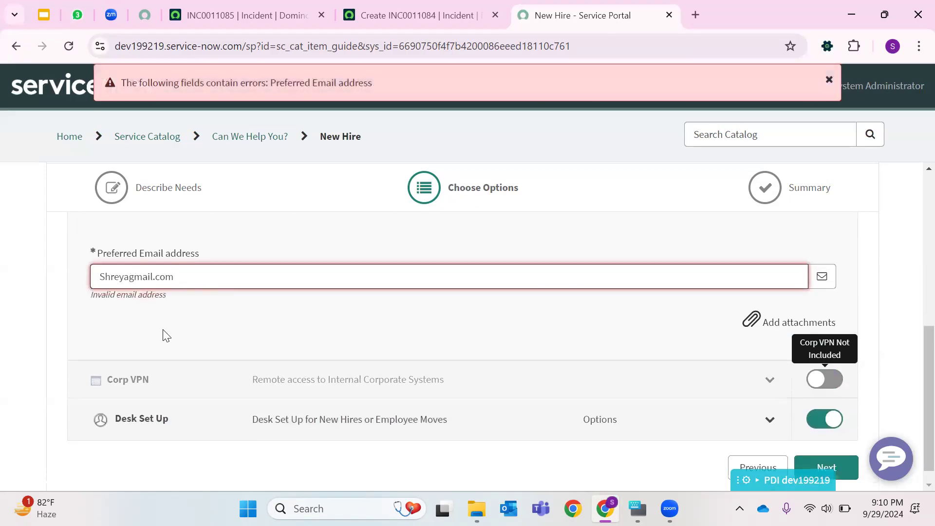
type("222@22")
key("BackSpace")
key("BackSpace")
scroll(698, 378, "down", 1)
left_click(827, 450)
- Review the summary, order it now and select a different user as the Request for person
scroll(292, 356, "down", 4)
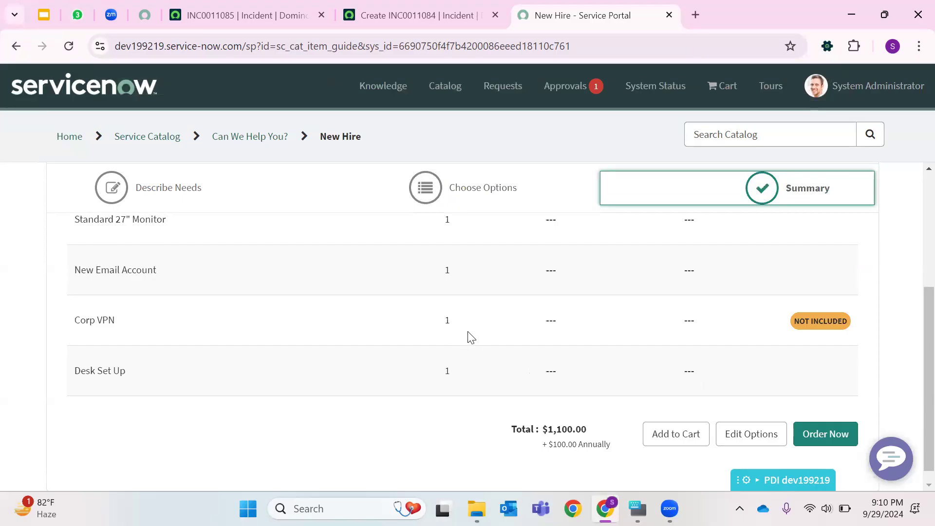
scroll(536, 336, "up", 4)
scroll(536, 336, "down", 3)
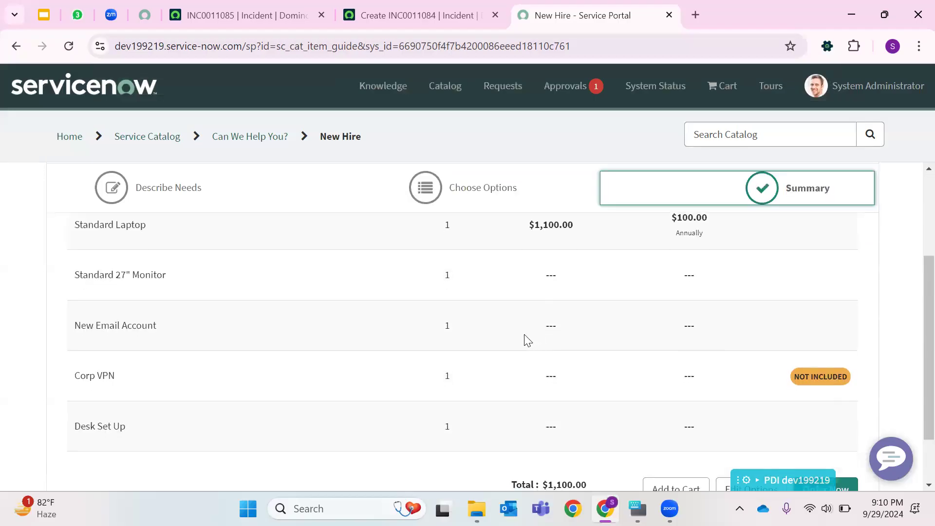
left_click_drag(529, 225, 764, 213)
scroll(796, 305, "down", 2)
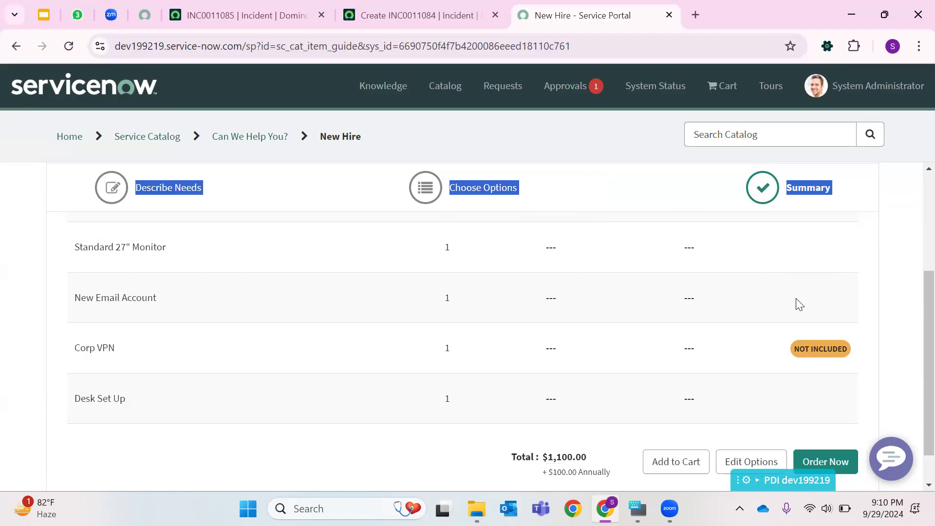
left_click(817, 408)
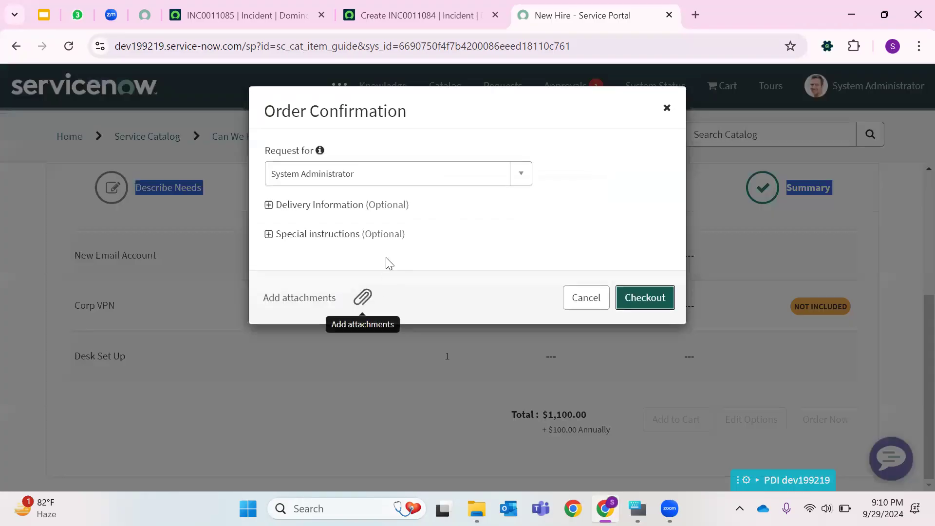
left_click(508, 179)
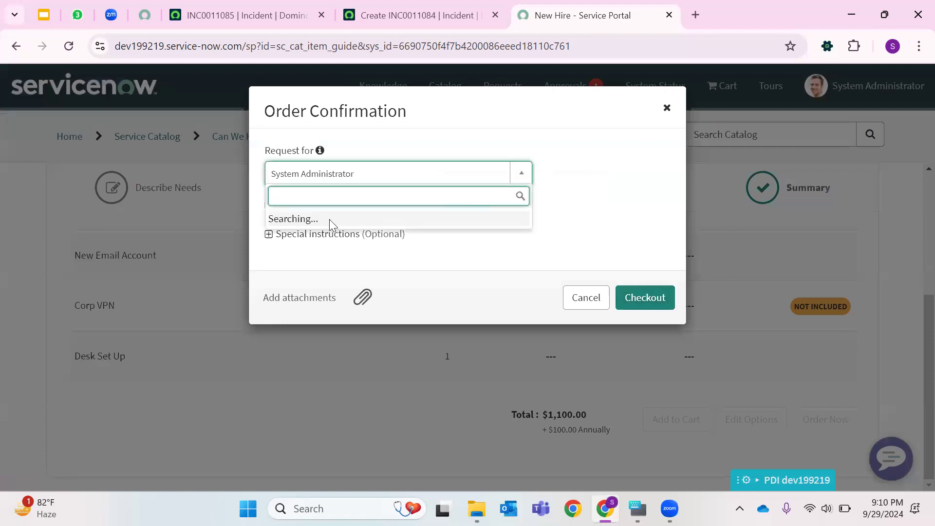
left_click(290, 294)
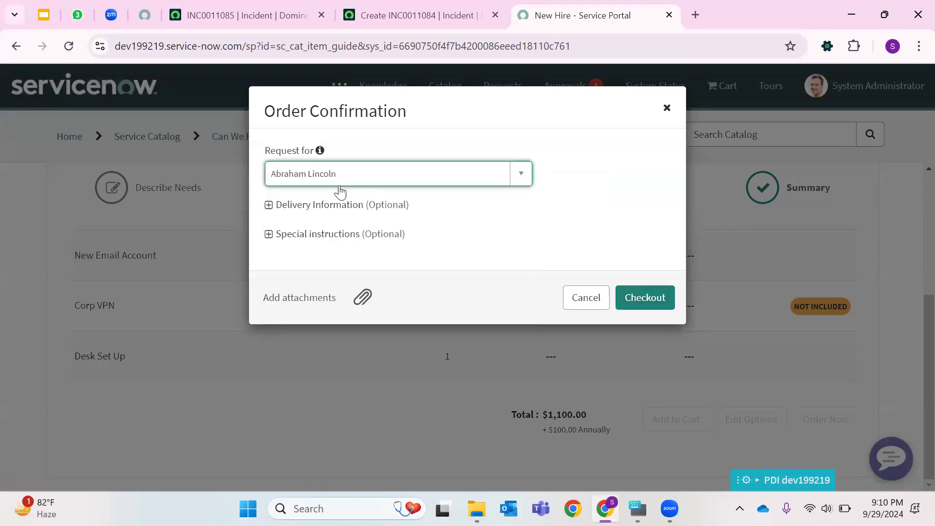
- Enter delivery information "Hyd" and special instructions "call me before reaching the location", then check out
left_click(328, 206)
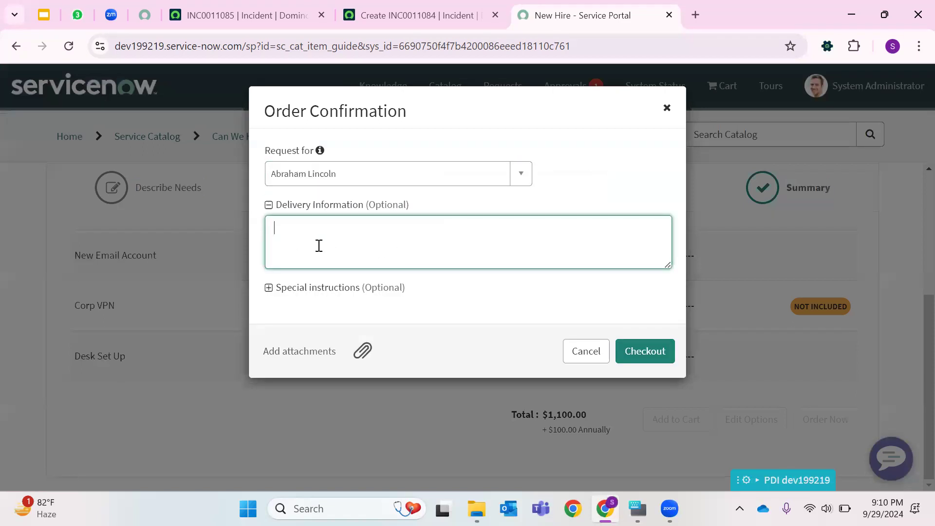
type("Hyd")
left_click(290, 291)
type("call me before reaching the location")
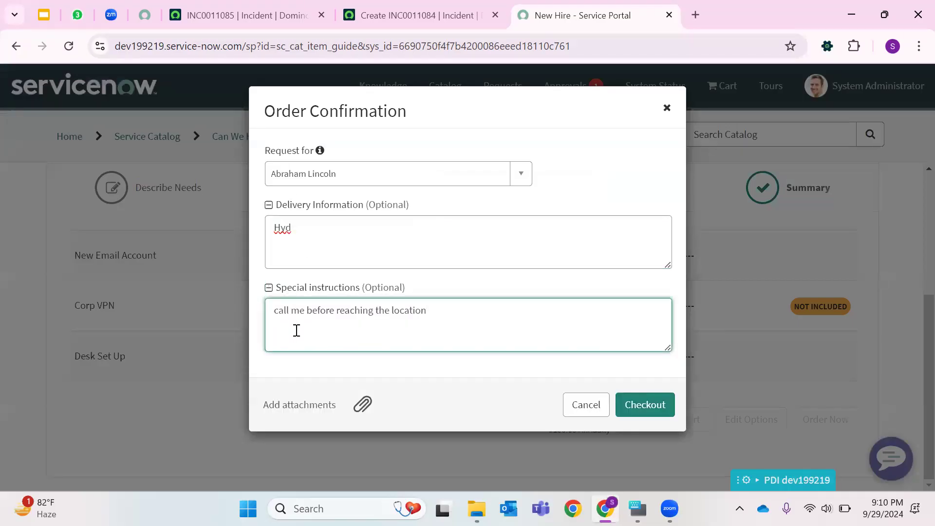
triple_click(348, 325)
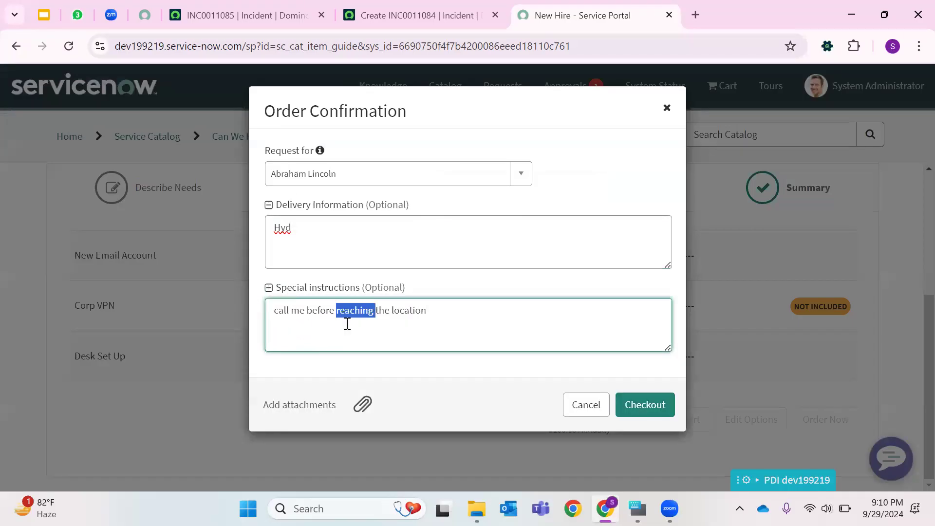
left_click(633, 405)
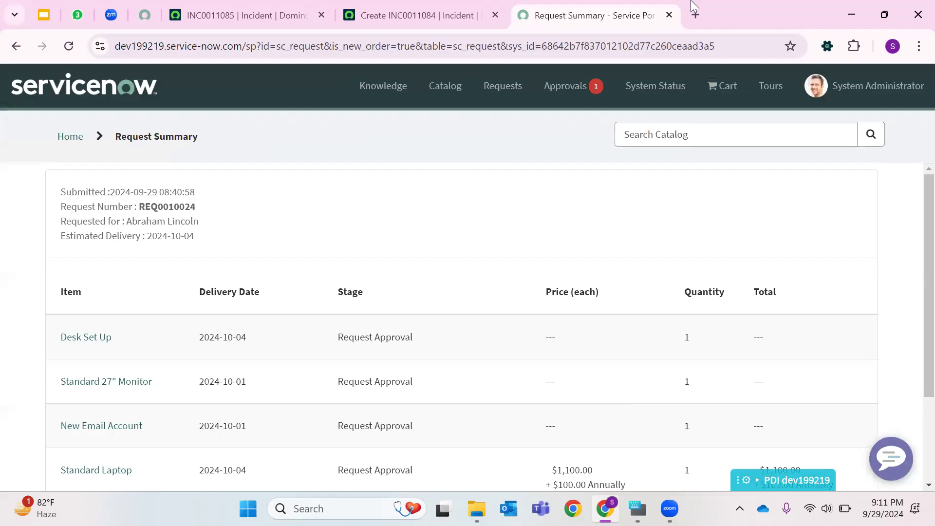
- Copy the new request number REQ0010024
double_click(159, 209)
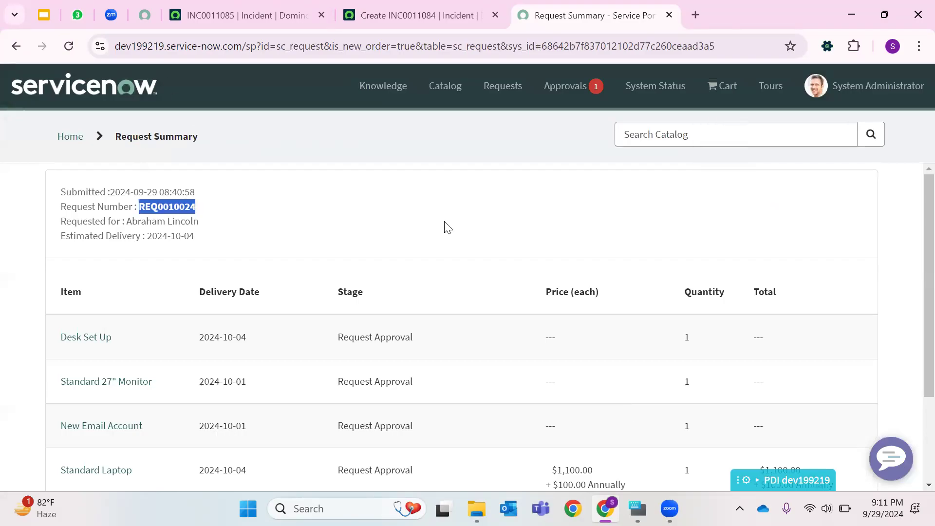
right_click(180, 209)
left_click(219, 227)
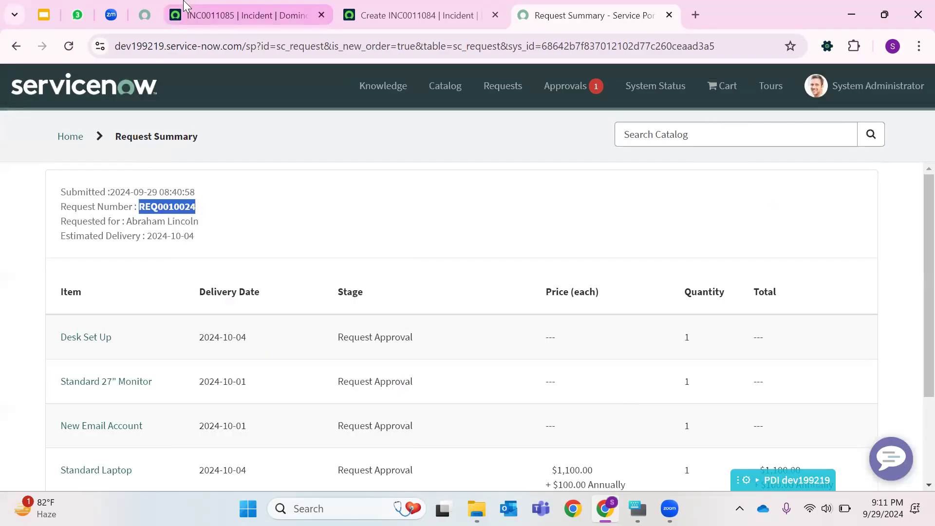
- Switch to the incident tab and search globally for the copied request number
left_click(184, 6)
left_click(143, 7)
left_click(288, 9)
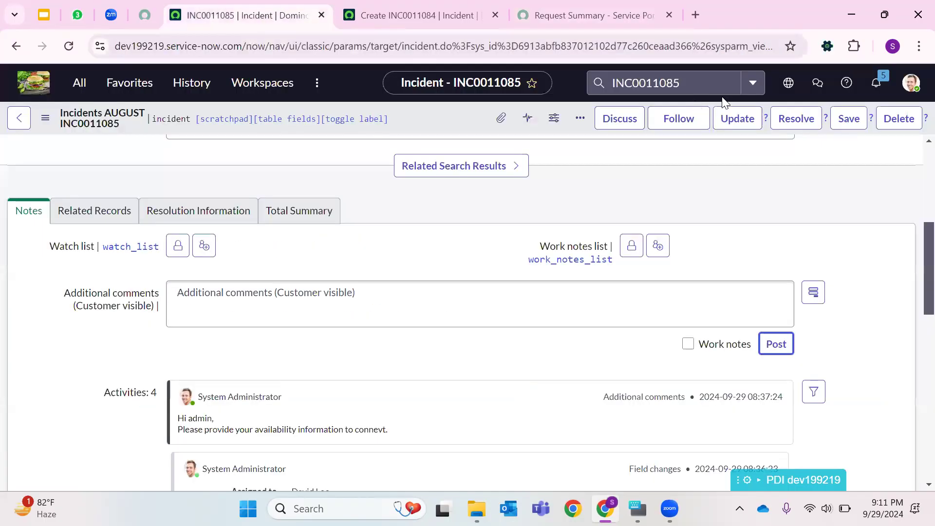
left_click(789, 83)
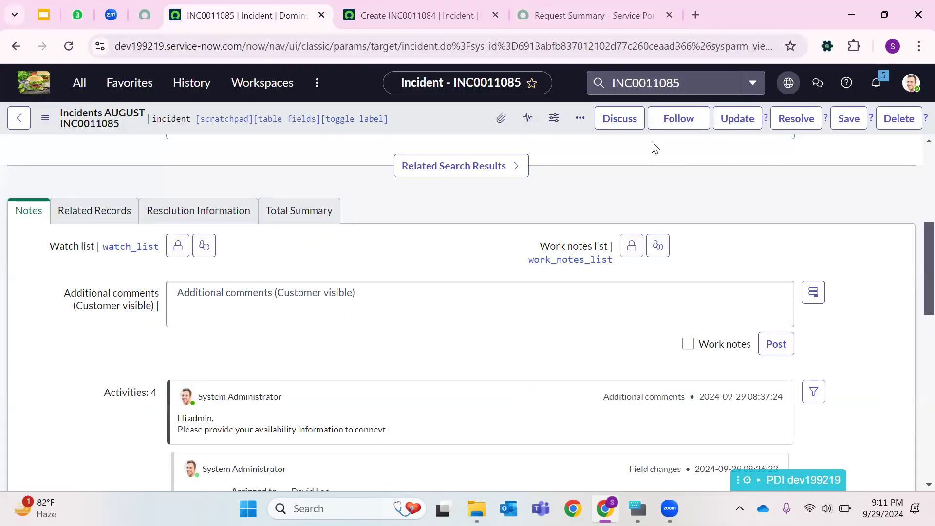
left_click(653, 85)
key("BackSpace")
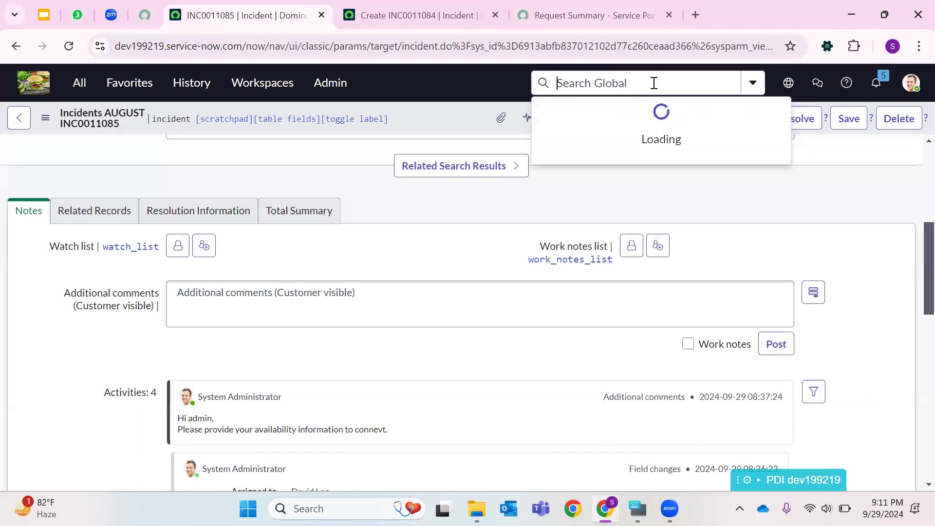
right_click(648, 89)
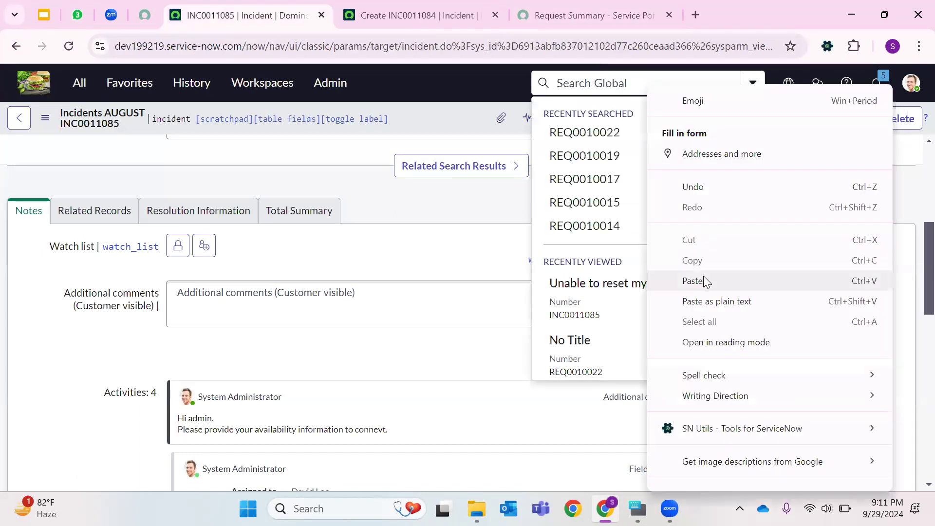
left_click(704, 276)
left_click(782, 218)
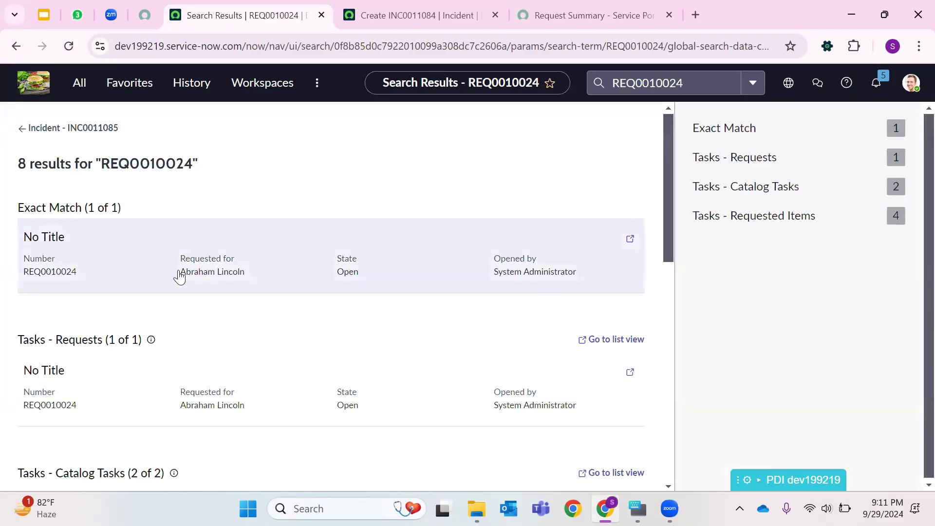
- Open the REQ0010024 request record and close the Service Portal tab
left_click(179, 274)
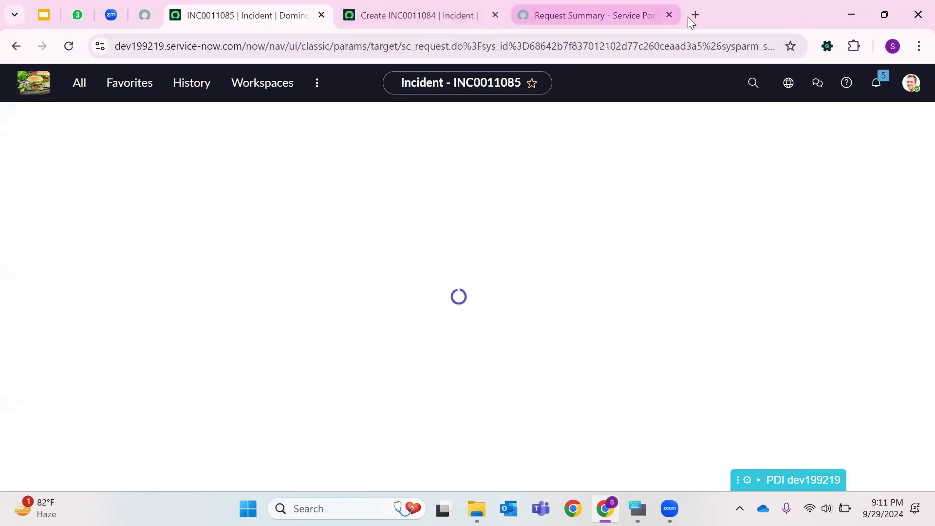
left_click(669, 15)
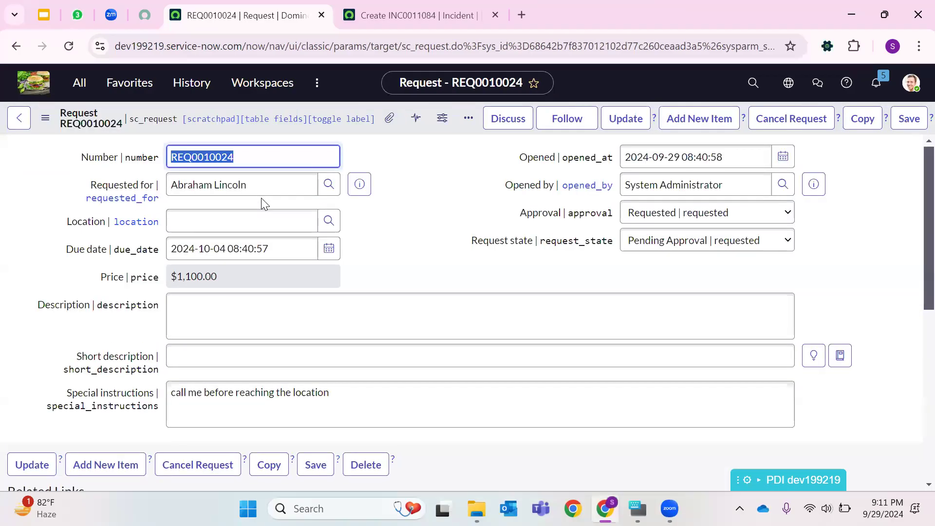
- Open the Standard Laptop requested item RITM0010037 from the request's Requested Items list in a new tab
scroll(403, 271, "down", 7)
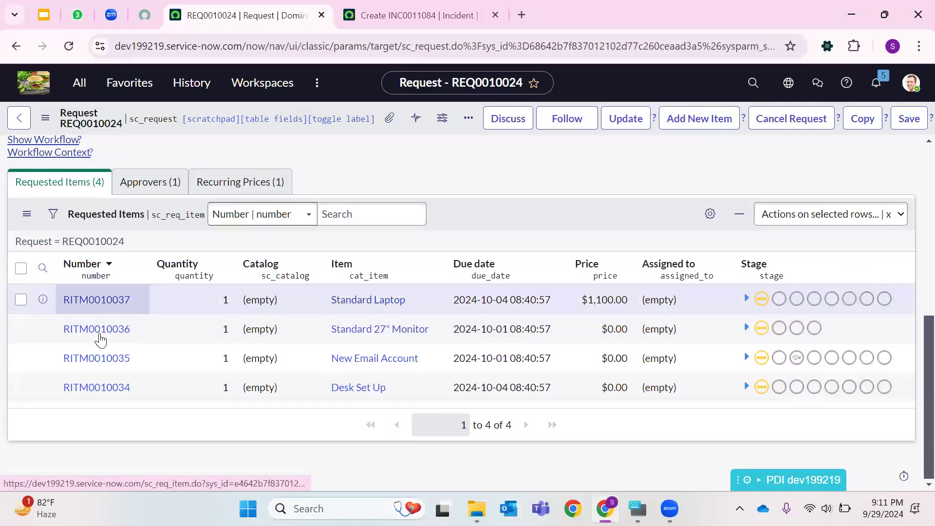
scroll(193, 224, "up", 7)
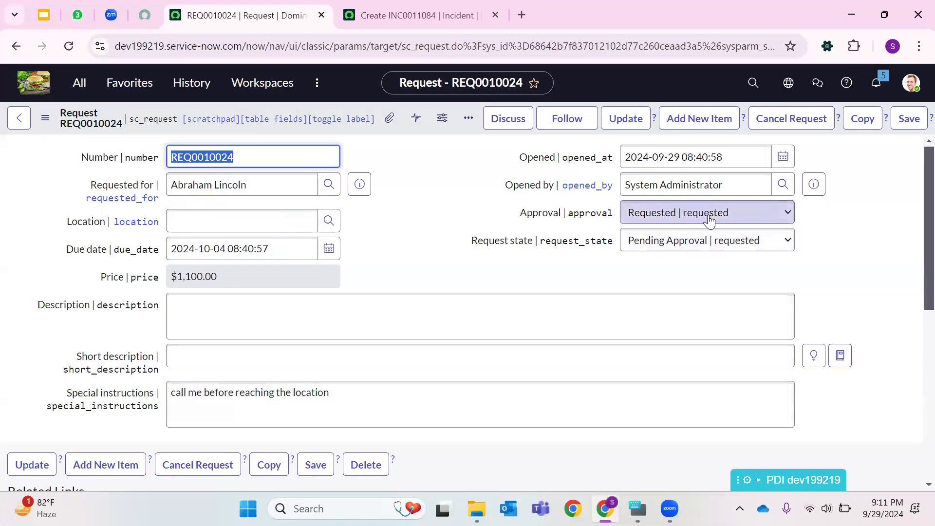
scroll(510, 251, "down", 10)
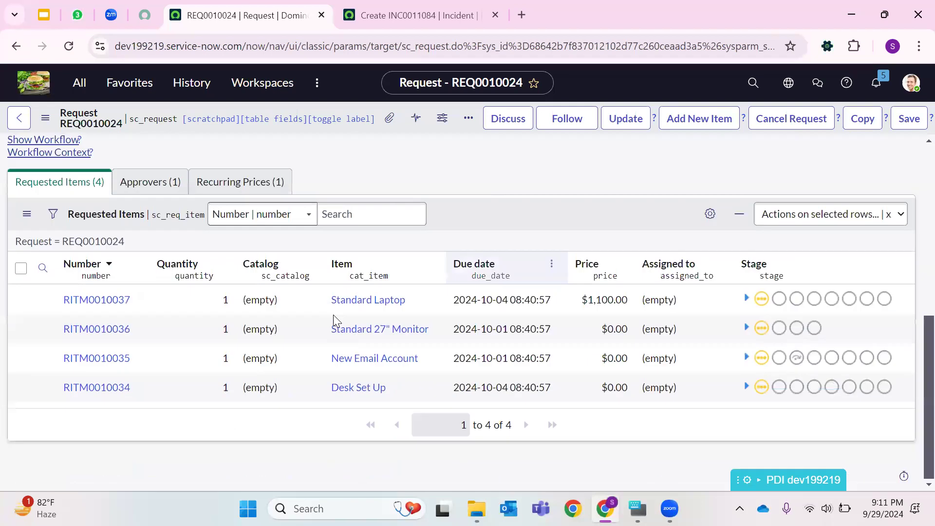
right_click(90, 307)
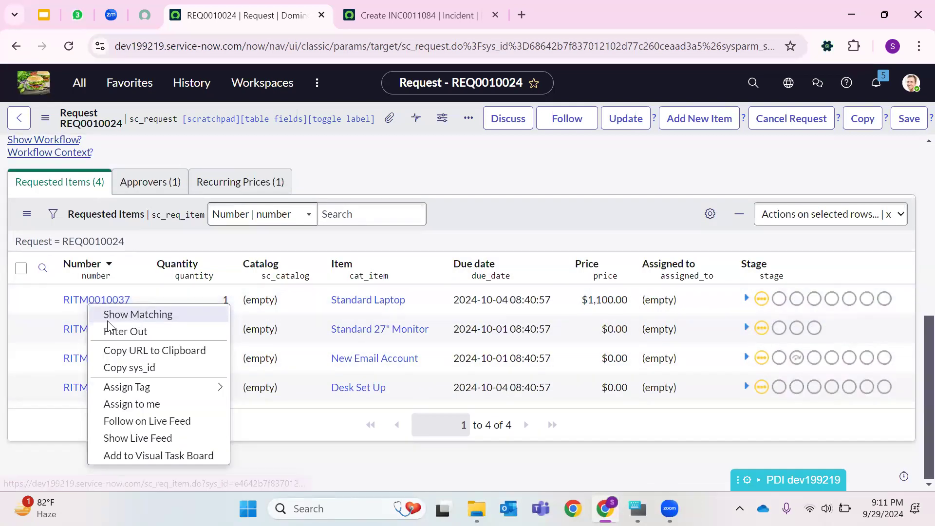
right_click(44, 299)
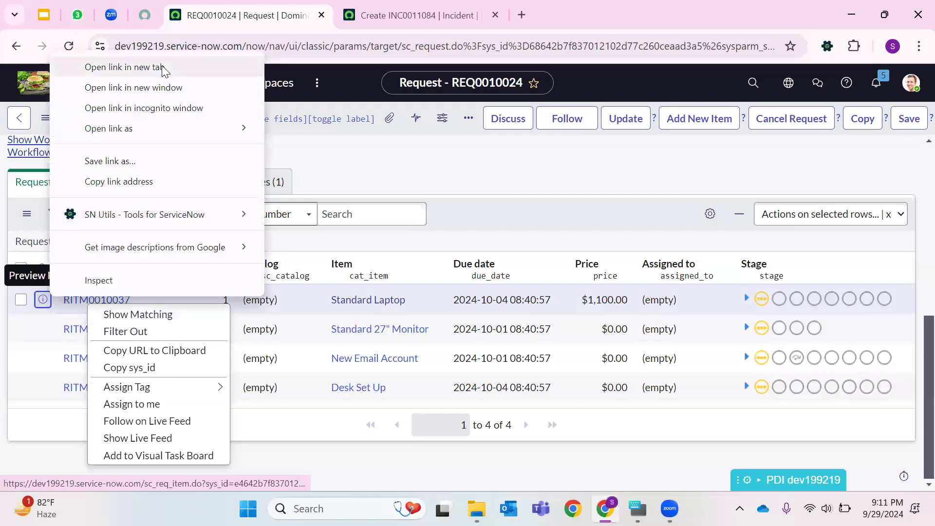
left_click(125, 67)
left_click(428, 10)
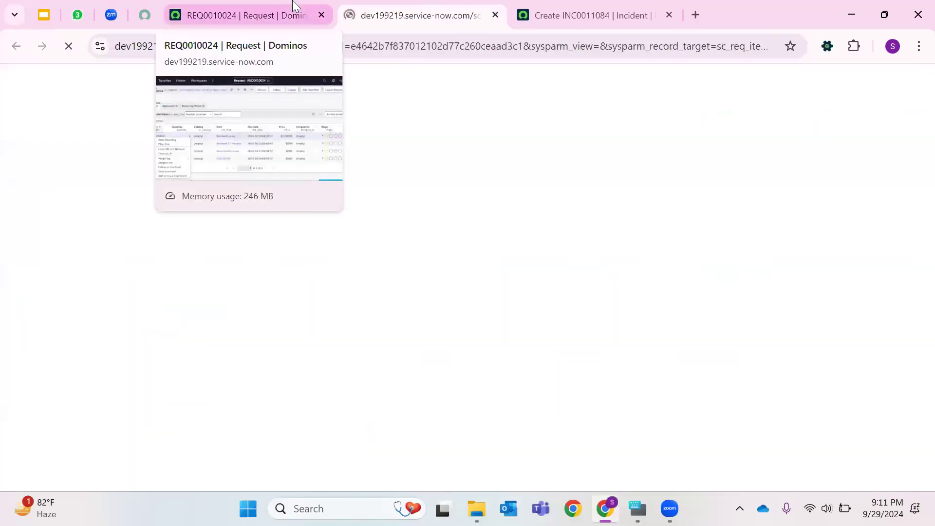
left_click(294, 7)
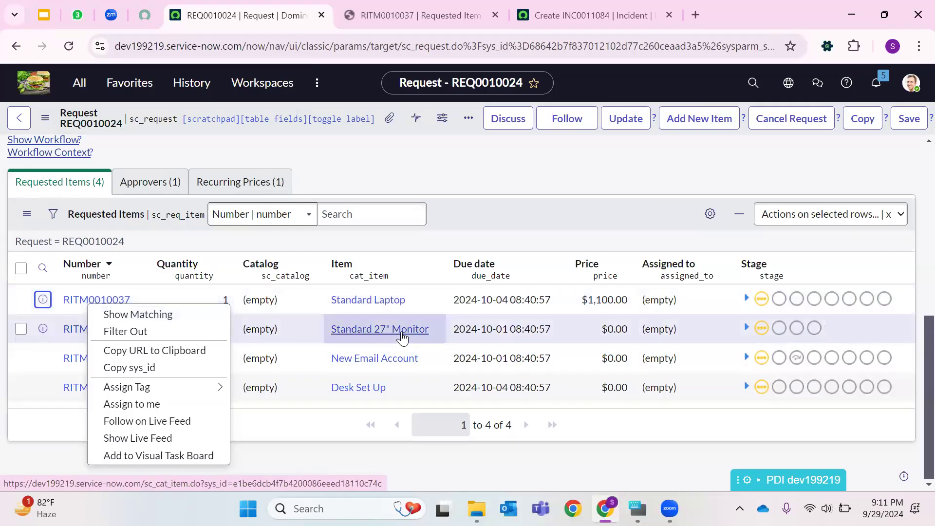
left_click(465, 5)
- Examine the requested item's variables and its Approvers and Group approvals lists
scroll(341, 298, "down", 6)
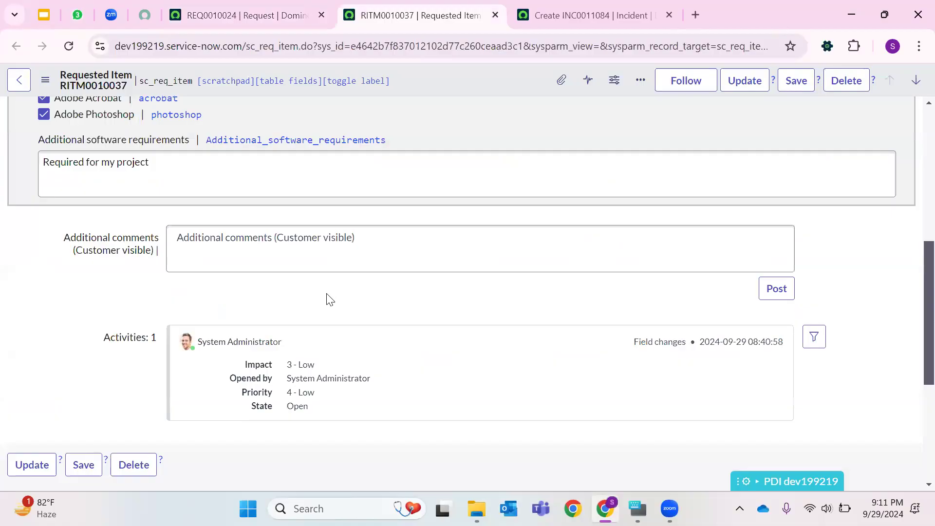
scroll(195, 317, "up", 4)
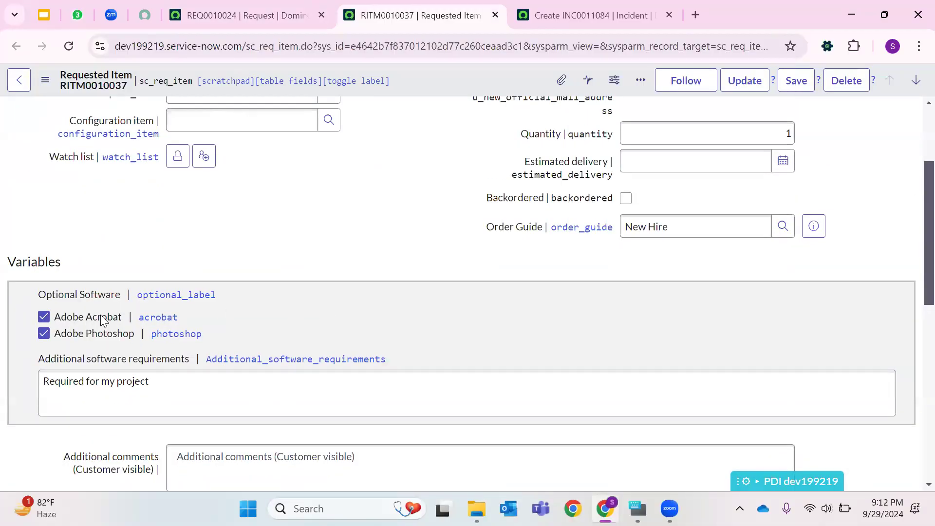
left_click(69, 378)
left_click_drag(45, 382, 298, 363)
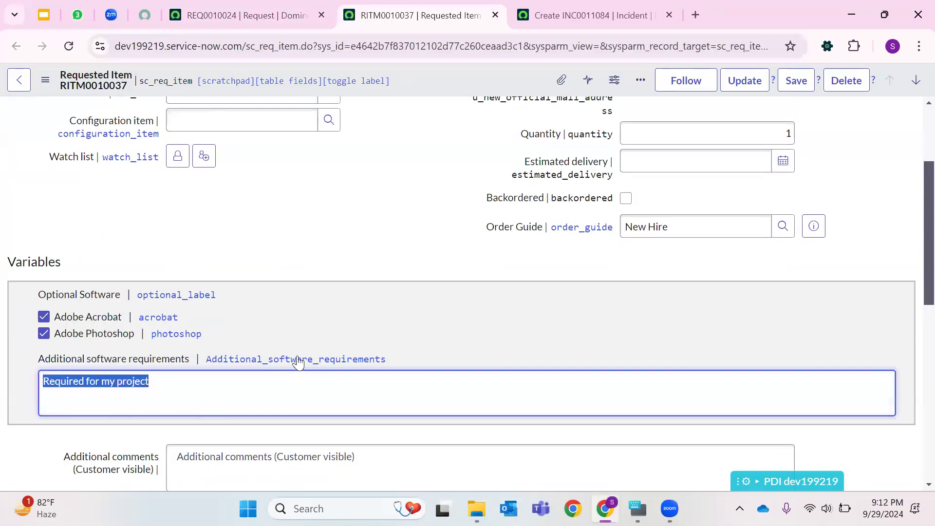
scroll(299, 363, "down", 8)
left_click(116, 249)
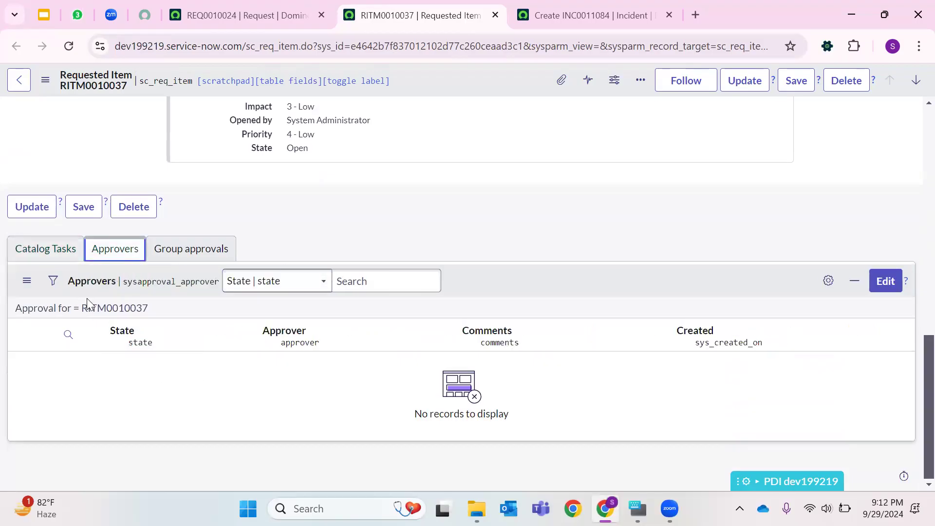
left_click(172, 253)
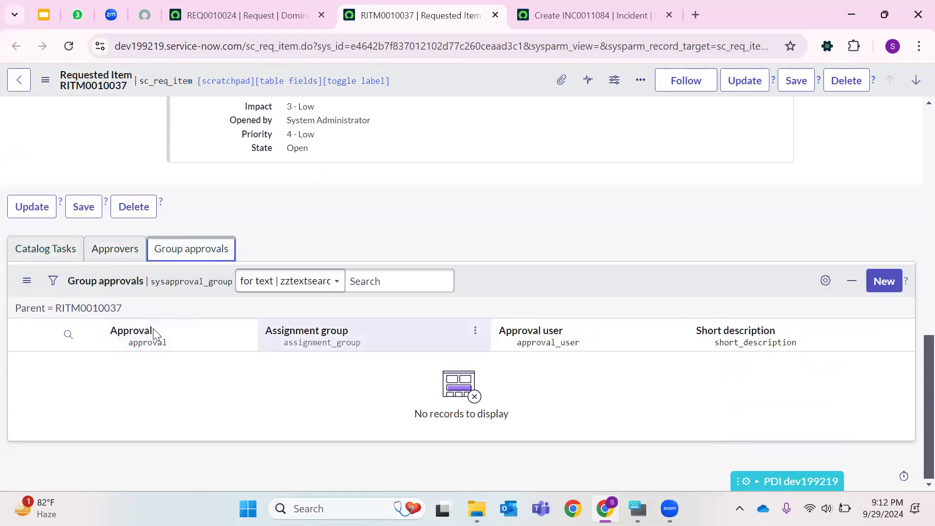
left_click(117, 247)
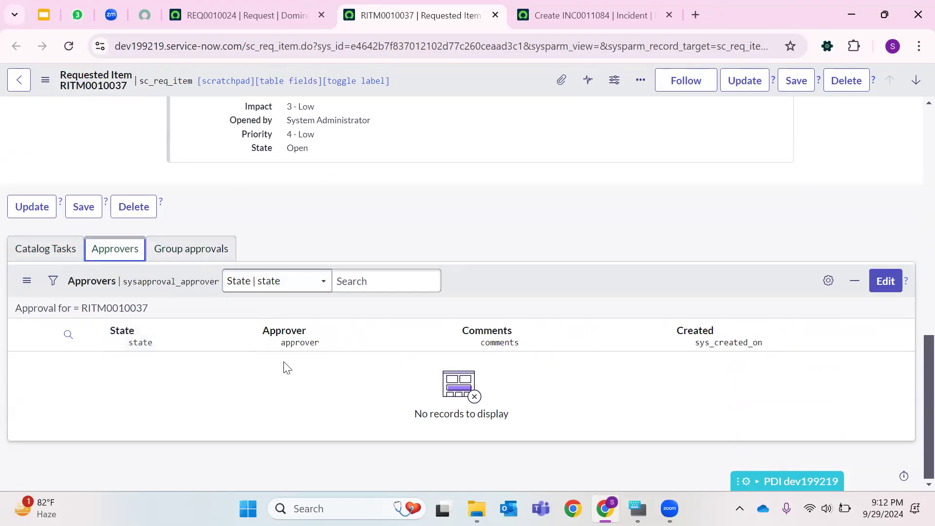
scroll(361, 263, "up", 10)
scroll(682, 195, "up", 3)
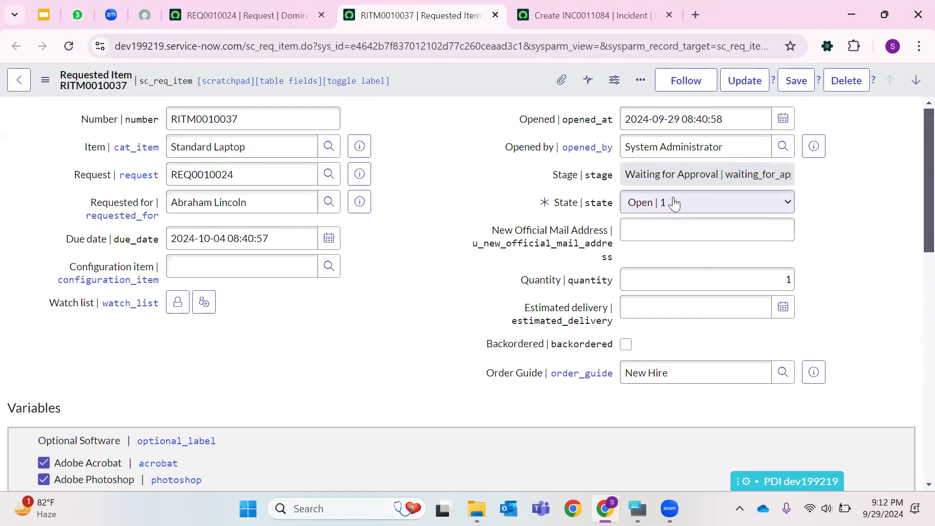
- Set the Standard Laptop requested item's state to Closed Complete and update the record
left_click(671, 208)
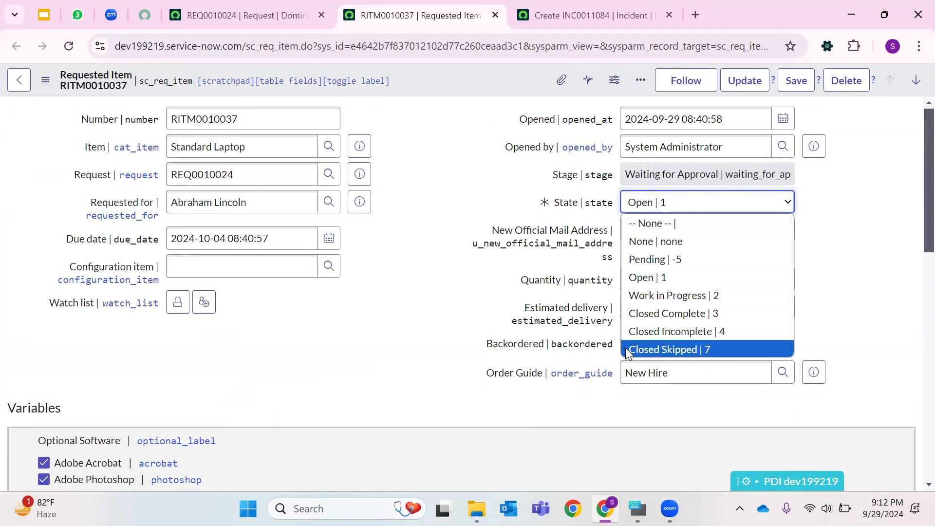
left_click(486, 272)
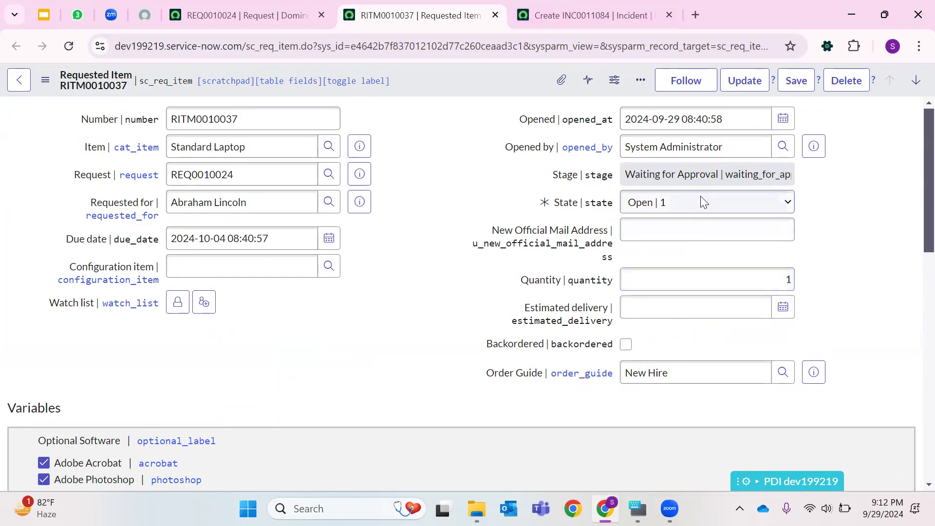
left_click(640, 202)
left_click(634, 314)
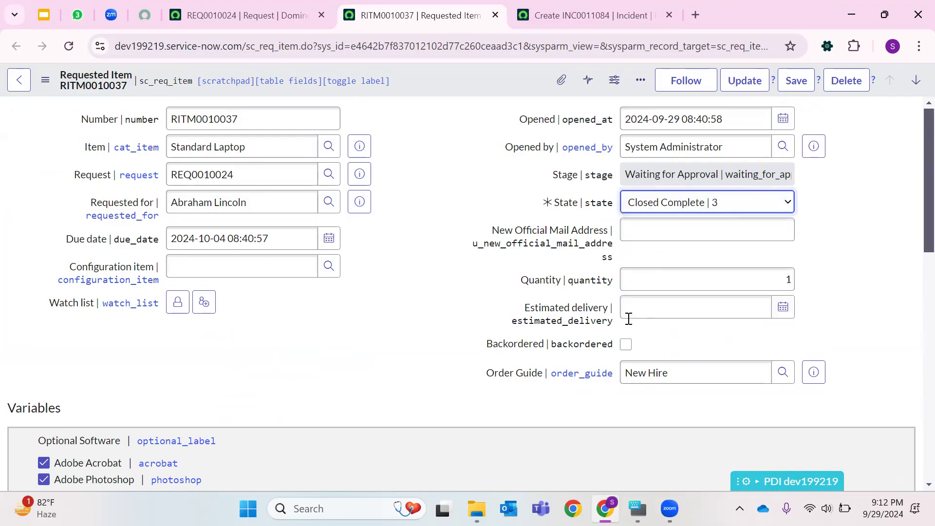
left_click(744, 81)
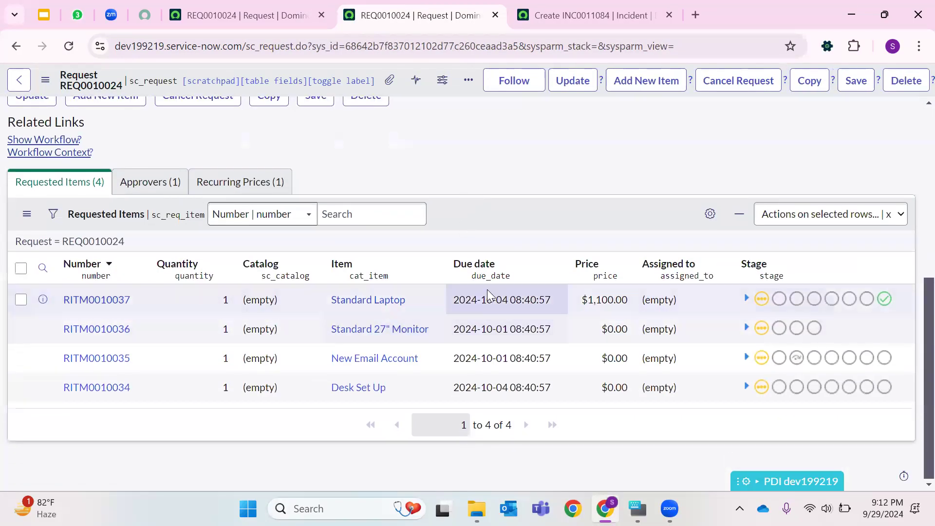
- Expand and examine the Standard Laptop item's stage progress in the request's Requested Items list
left_click(746, 298)
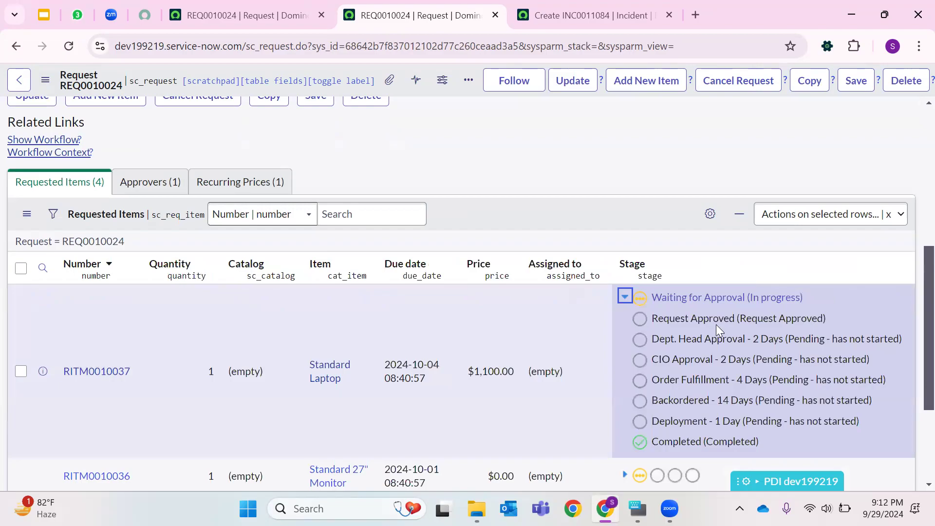
scroll(689, 367, "down", 3)
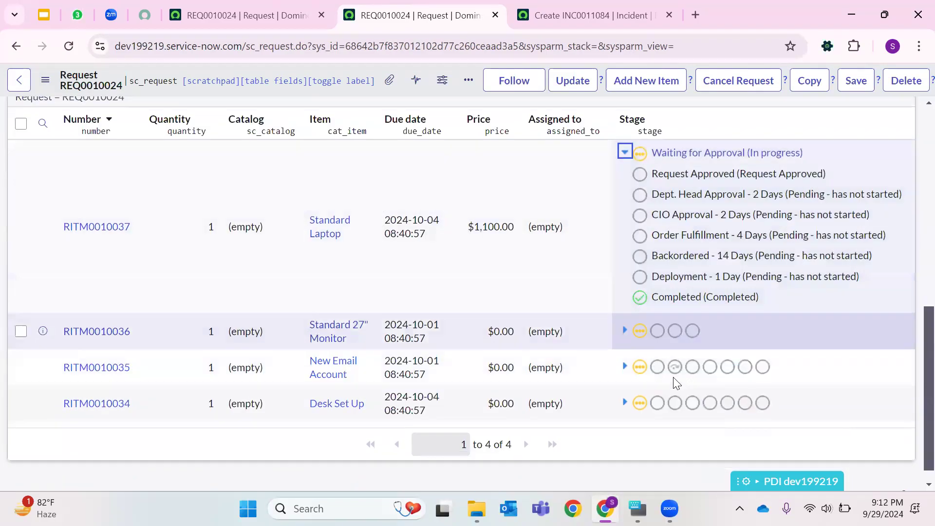
scroll(571, 299, "up", 6)
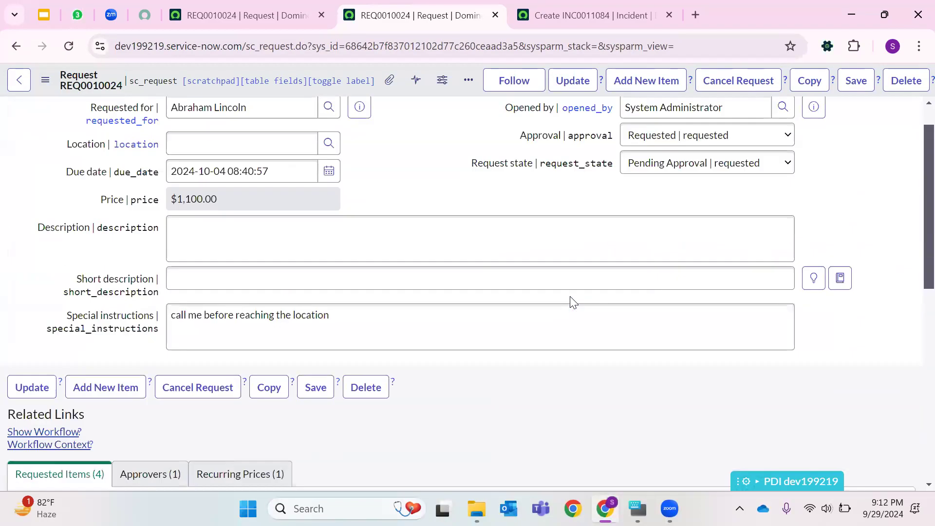
scroll(566, 287, "down", 7)
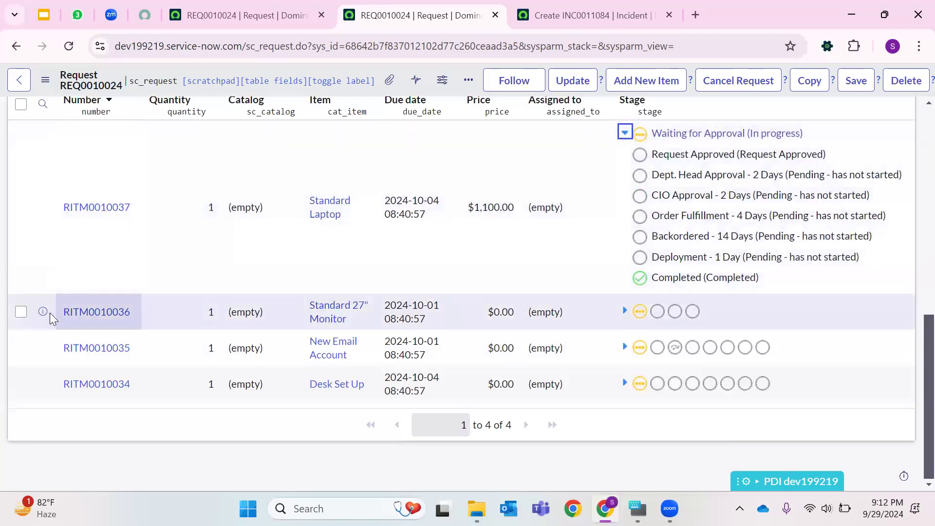
- Open the Standard 27" Monitor requested item RITM0010036 in a new tab and close the incident tab
right_click(43, 312)
left_click(146, 86)
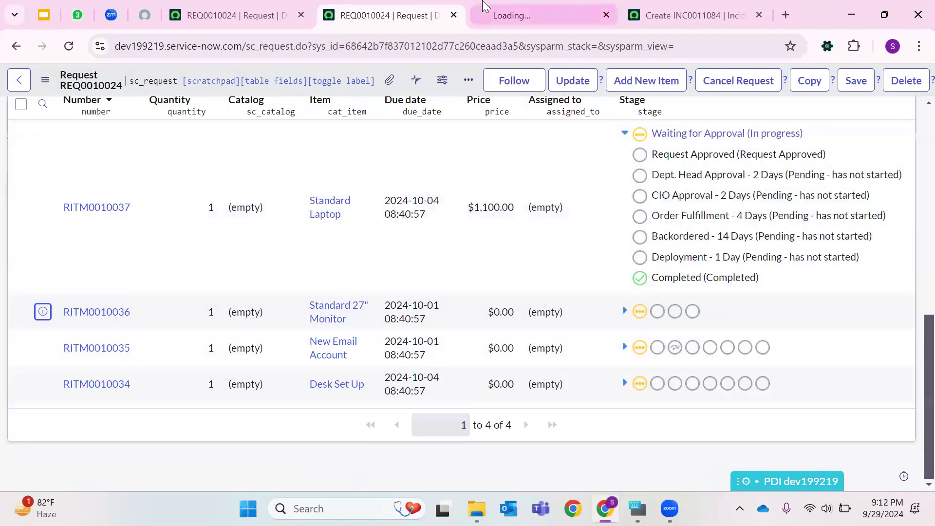
left_click(545, 15)
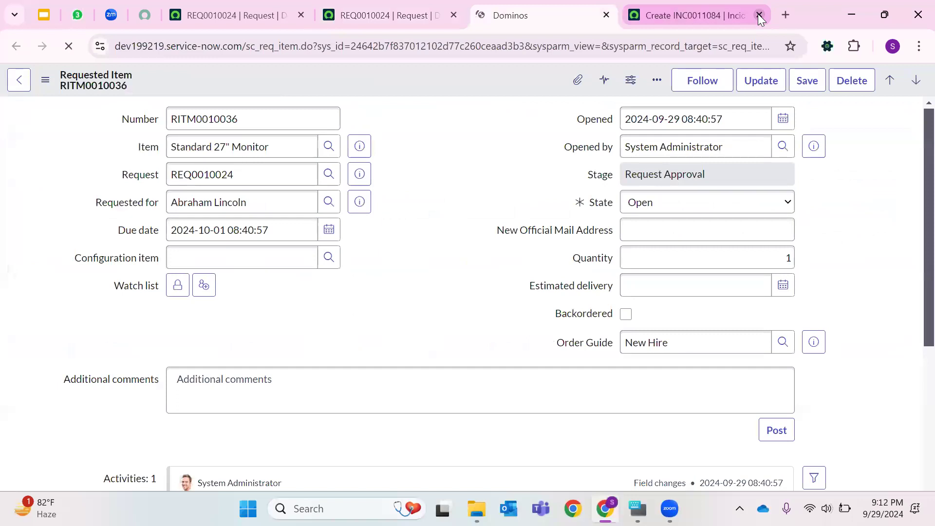
left_click(759, 15)
- Open catalog task SCTASK0010045 from the monitor item's Catalog Tasks list in a new tab
scroll(480, 241, "down", 9)
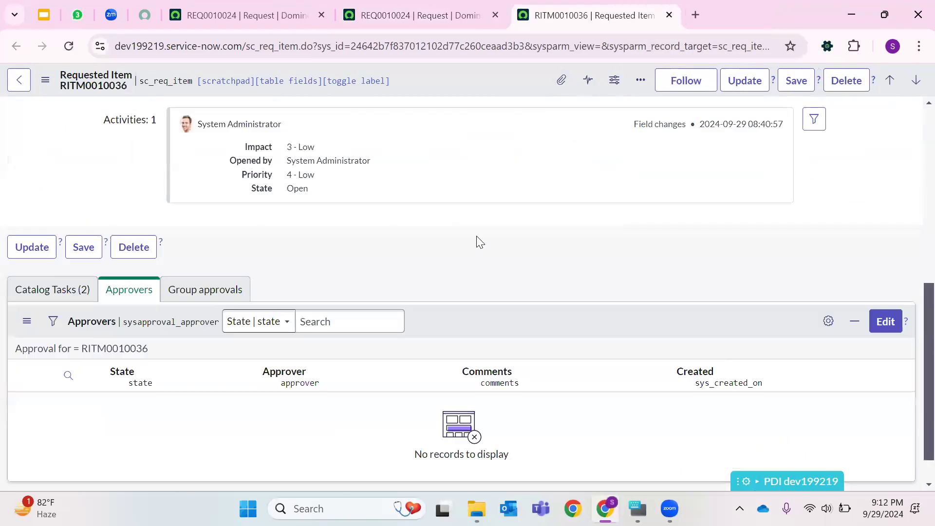
left_click(67, 242)
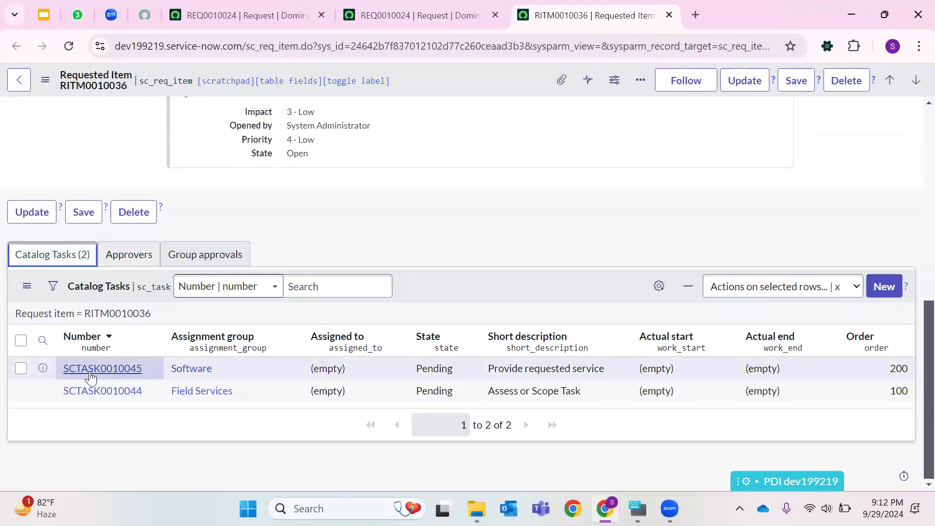
right_click(47, 371)
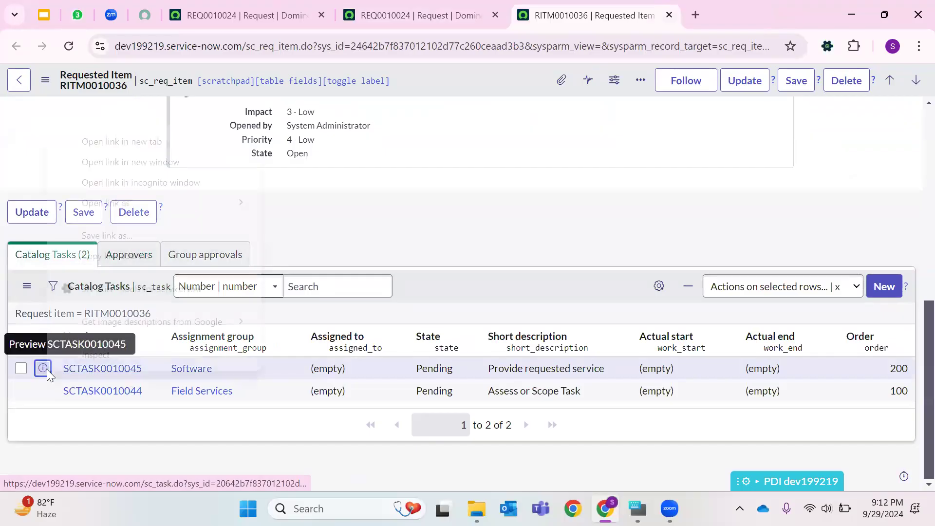
left_click(152, 146)
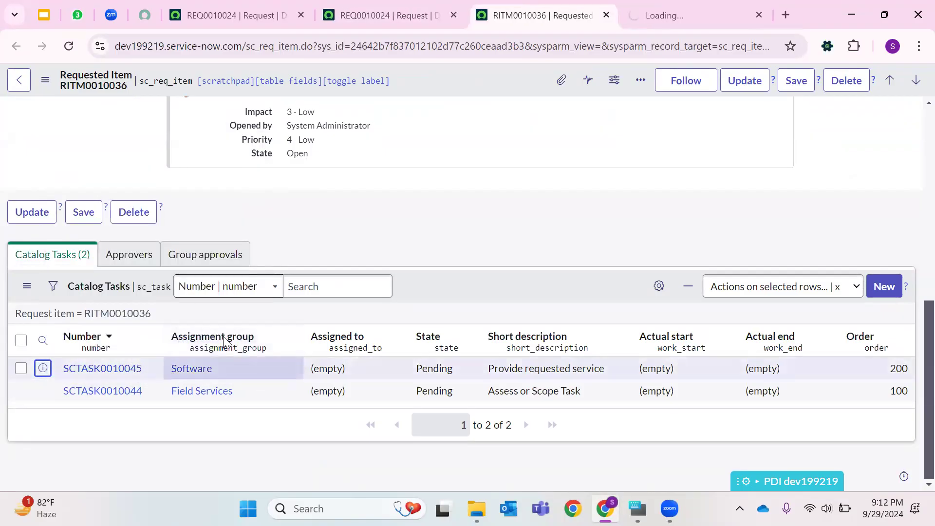
left_click(648, 15)
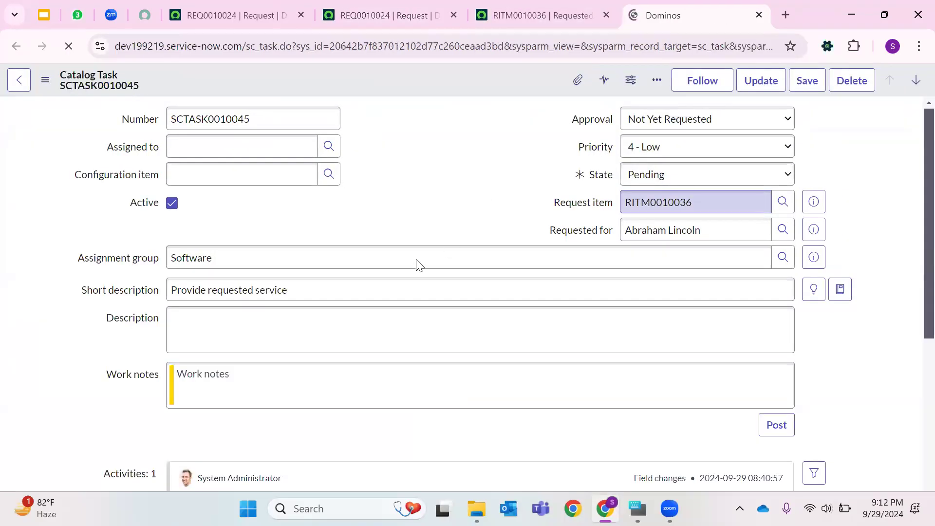
- Set catalog task SCTASK0010045's state to Closed Complete and update the task
scroll(421, 268, "down", 1)
scroll(421, 268, "down", 4)
scroll(395, 279, "up", 5)
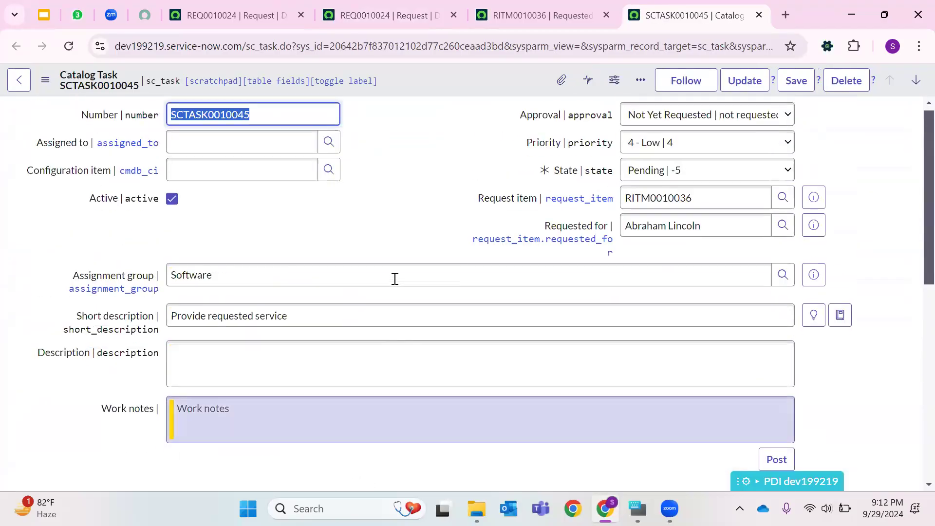
scroll(395, 279, "down", 5)
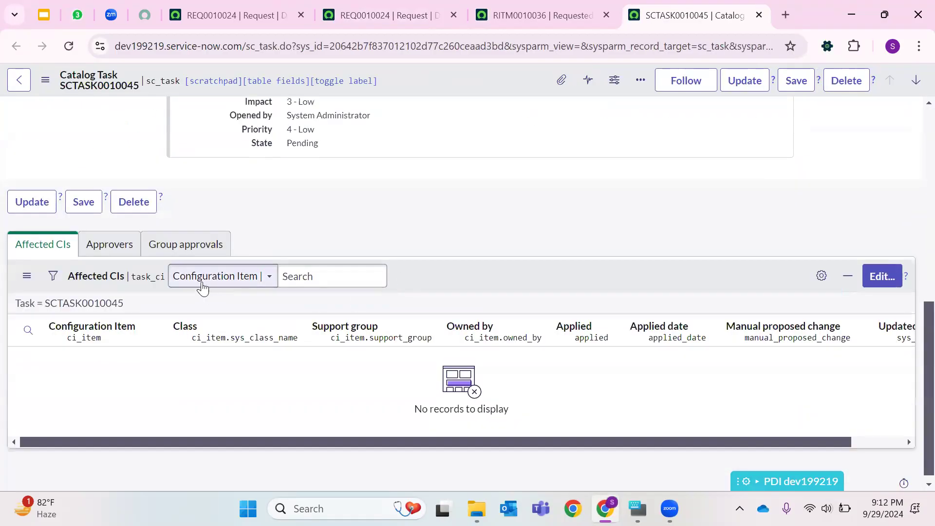
scroll(385, 214, "up", 5)
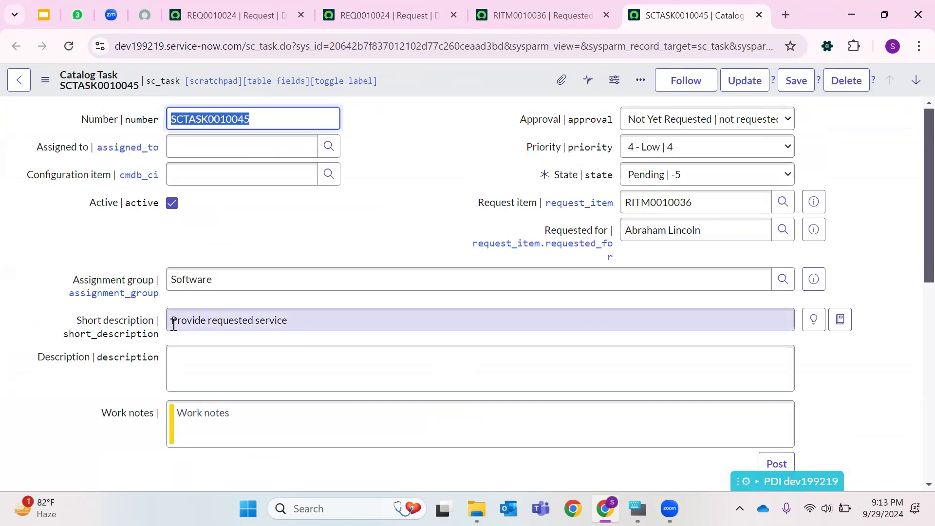
left_click(240, 275)
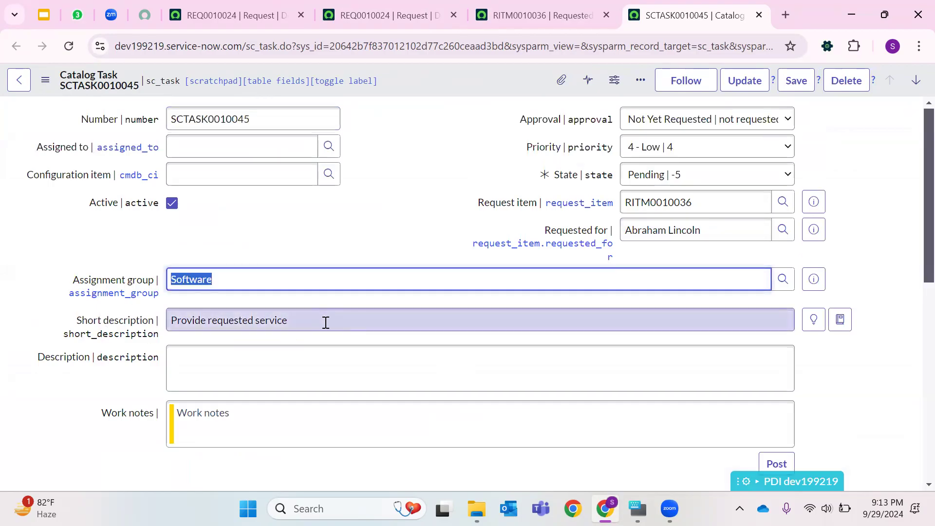
left_click(665, 181)
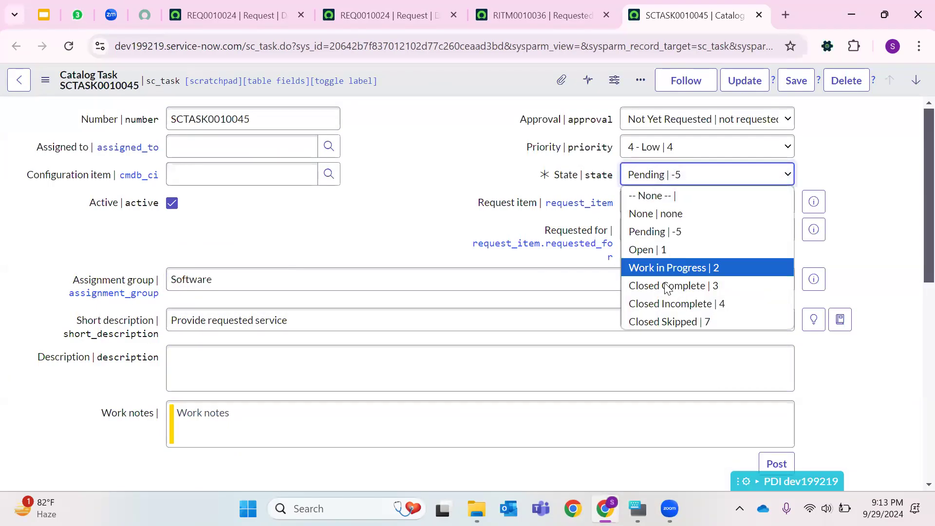
left_click(668, 285)
left_click(744, 83)
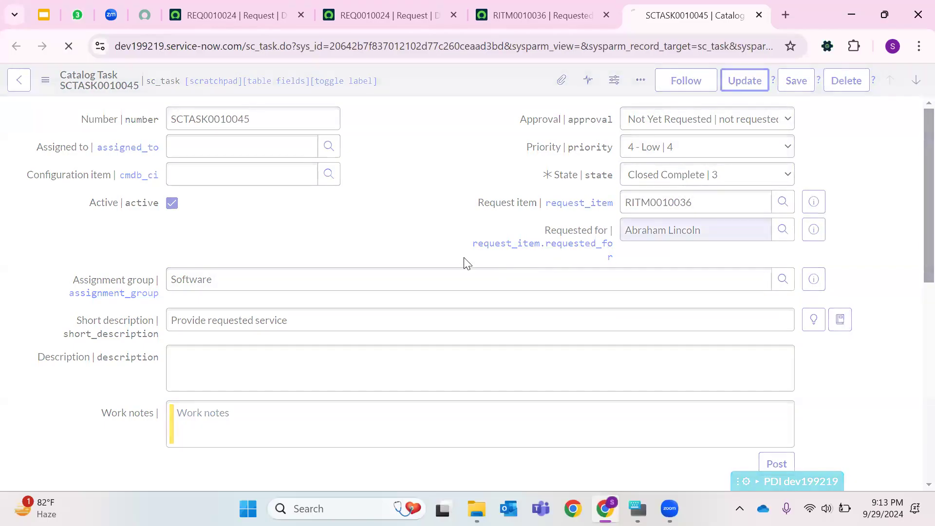
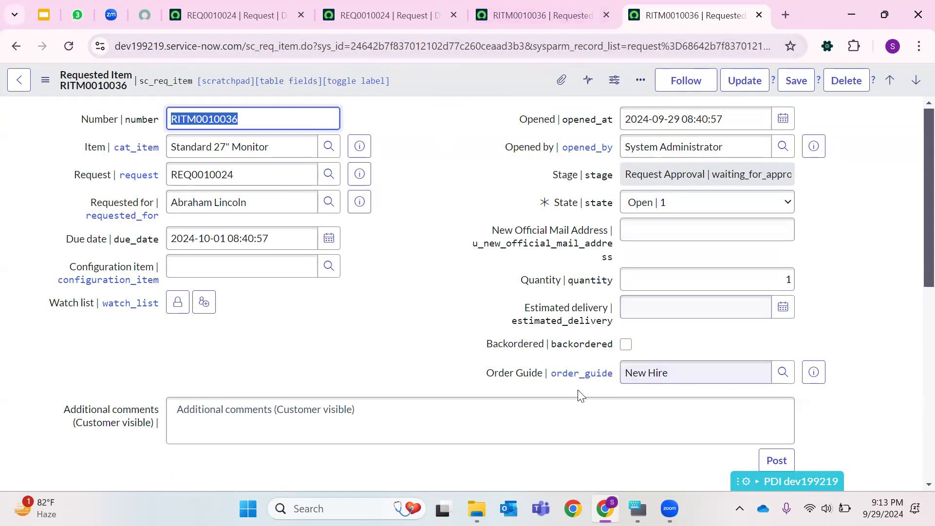
- Review the request's approval options and close the duplicate request and requested item tabs
left_click(385, 15)
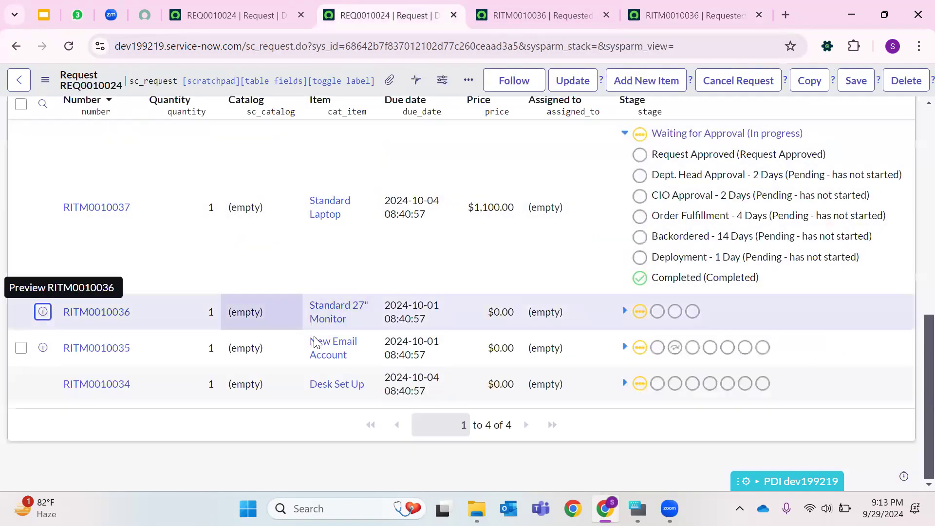
scroll(500, 177, "up", 10)
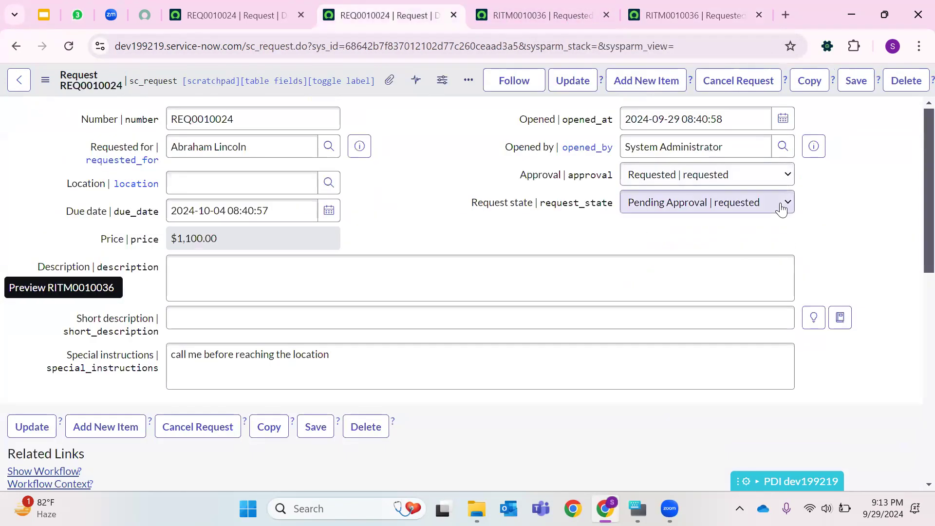
left_click(690, 180)
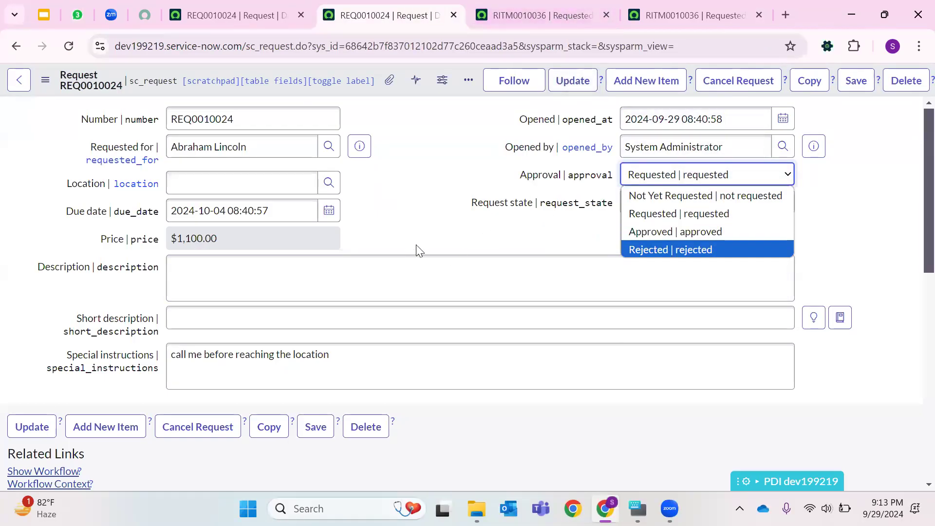
left_click(453, 15)
left_click(452, 16)
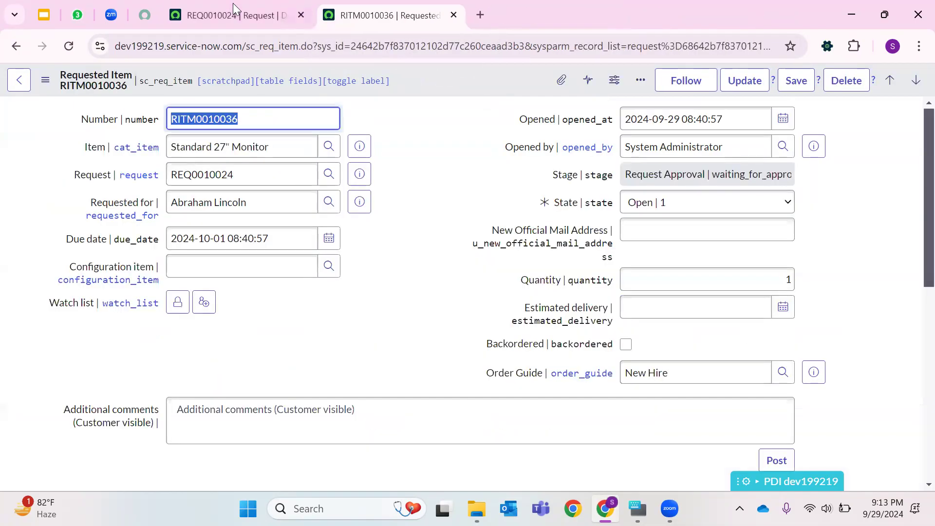
- Open Maintain Items from the navigator filter in a new tab
left_click(239, 15)
left_click(79, 82)
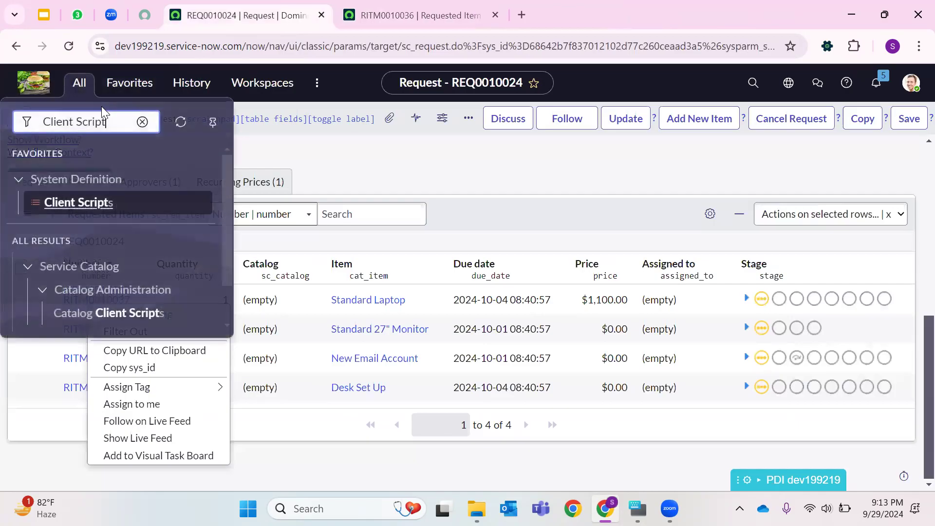
key("ctrl+a")
key("BackSpace")
type("M")
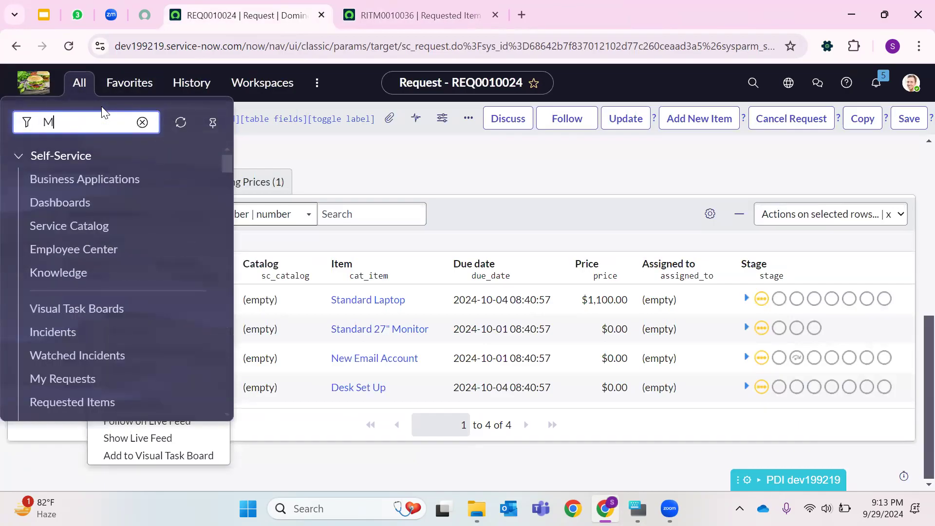
type("aintain")
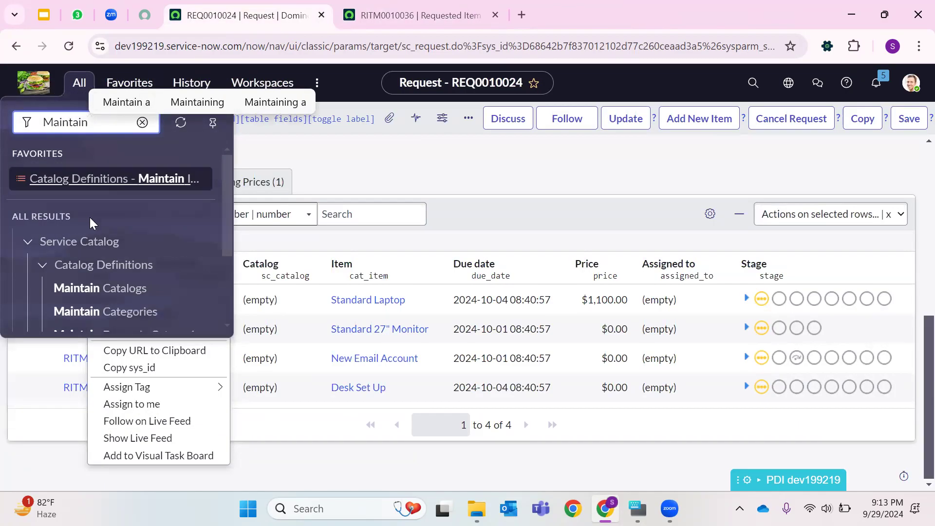
scroll(102, 246, "down", 3)
right_click(97, 244)
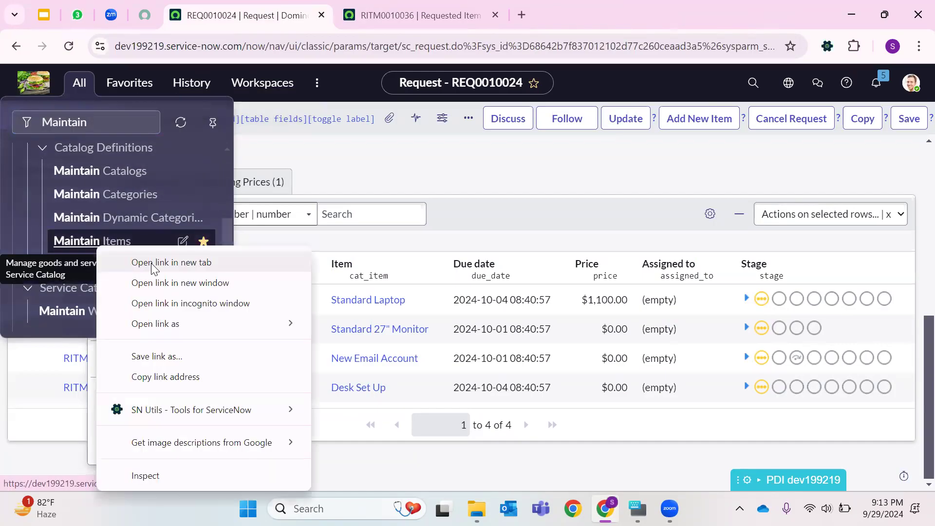
left_click(151, 263)
left_click(389, 22)
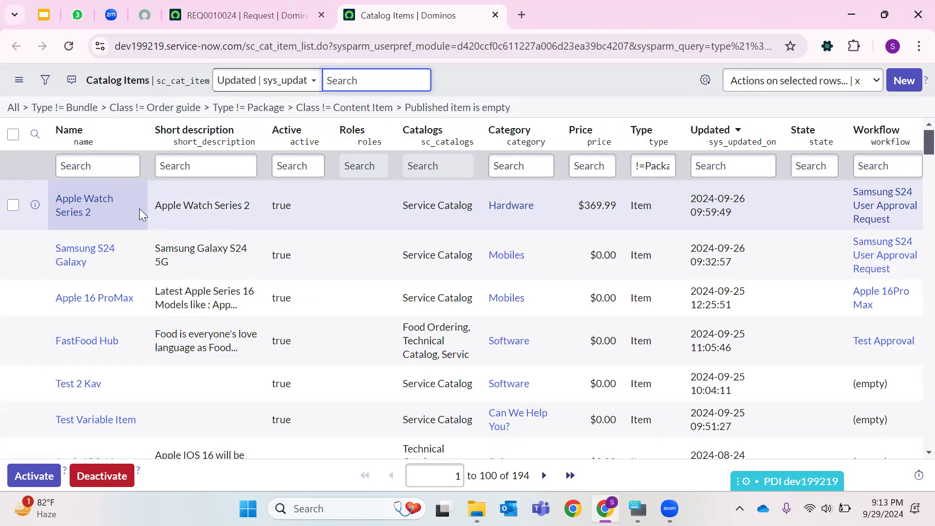
left_click(119, 169)
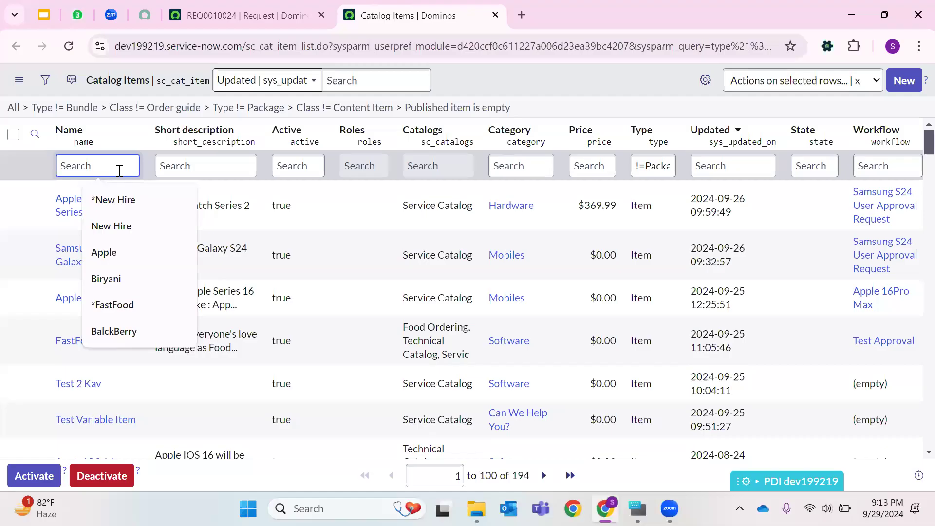
type("New Hire")
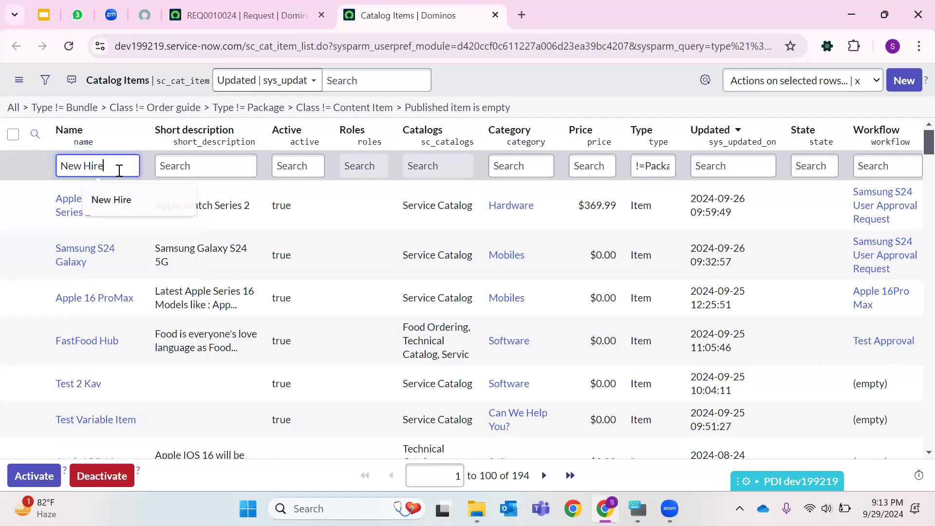
key("Return")
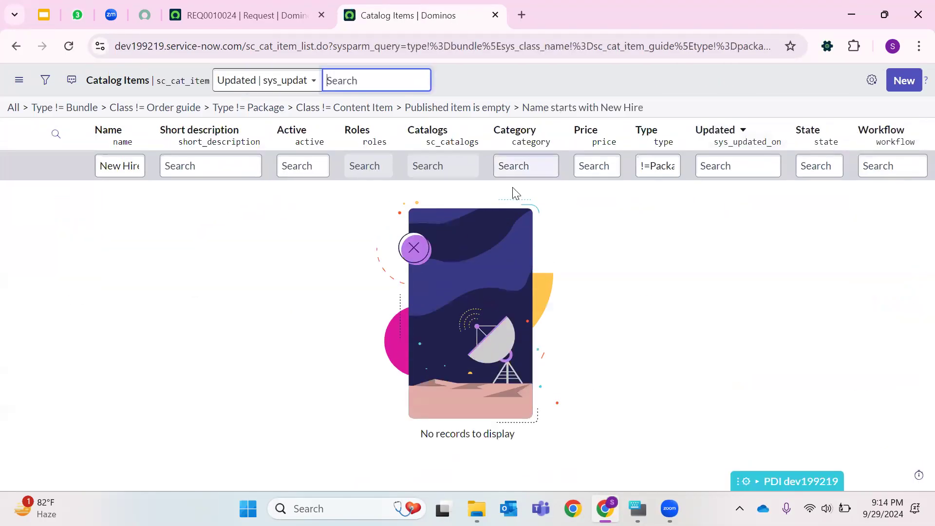
- Clear the catalog item list filters and filter items whose name starts with New Hire
left_click(14, 107)
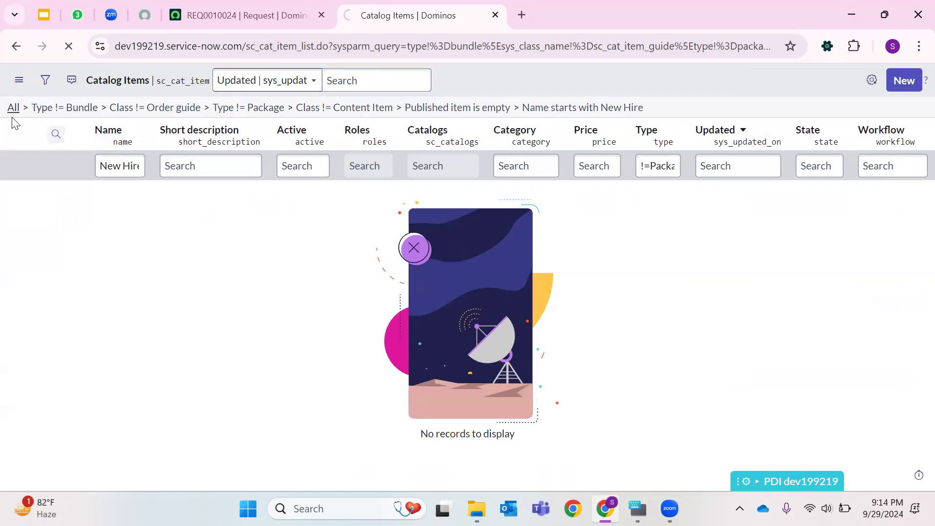
left_click(104, 163)
type("New Hir")
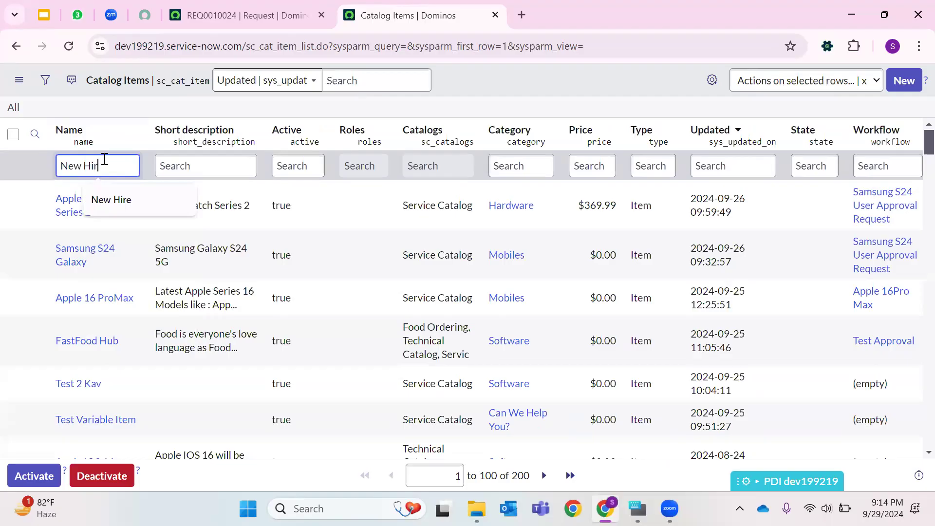
type("e")
key("Return")
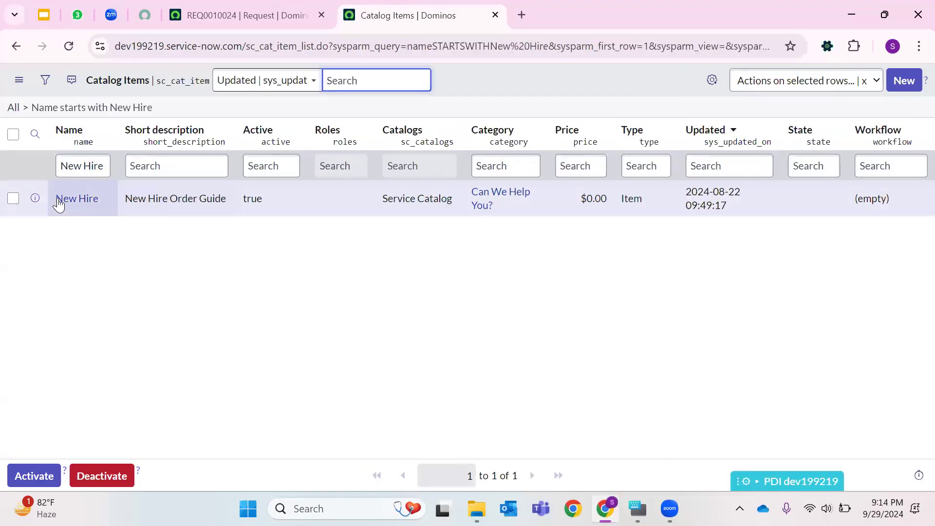
- Open the New Hire order guide record
right_click(70, 203)
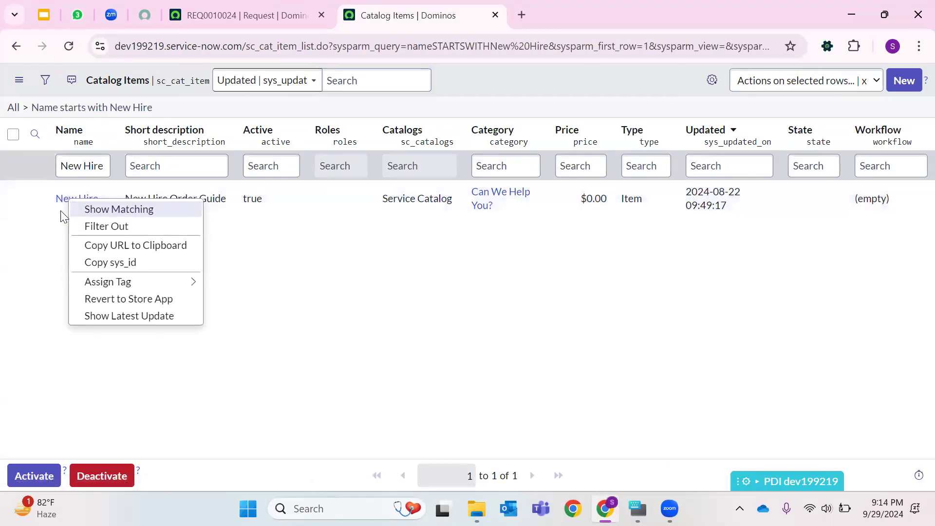
left_click(72, 200)
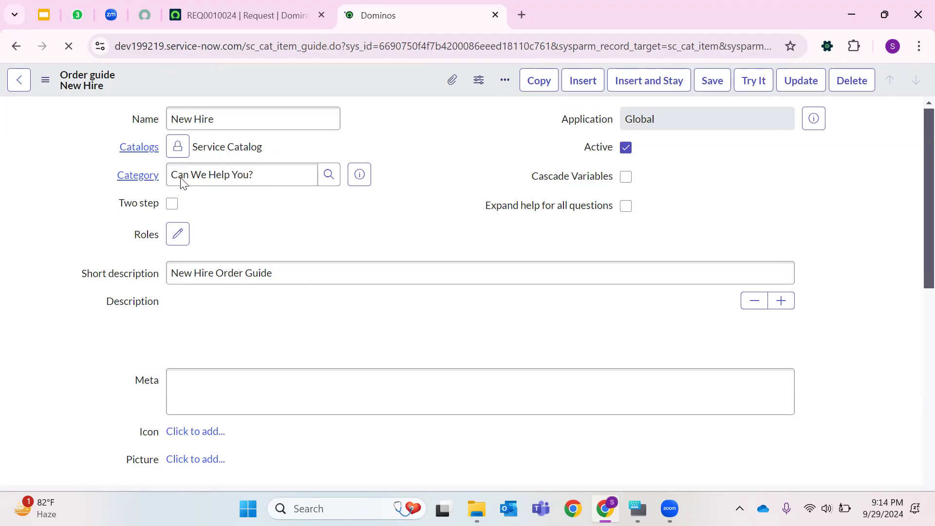
scroll(365, 214, "down", 3)
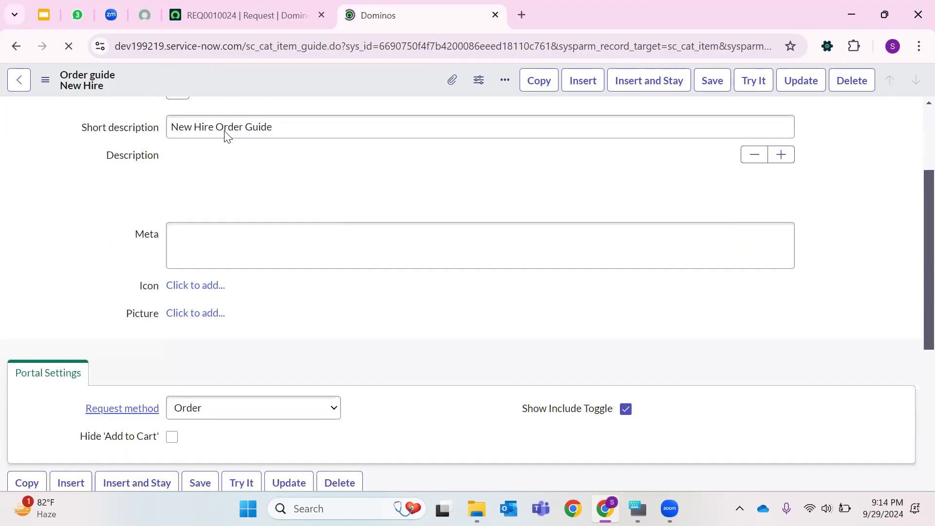
scroll(255, 197, "down", 3)
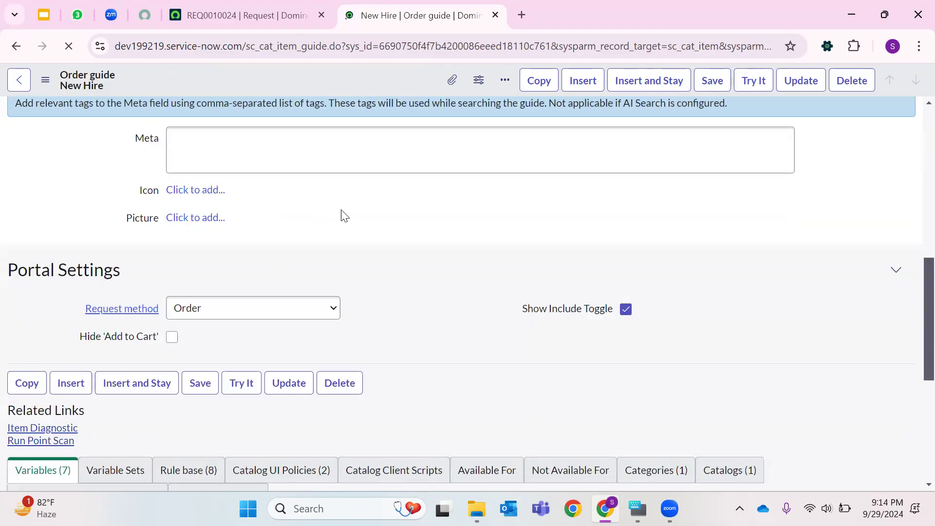
scroll(345, 214, "up", 10)
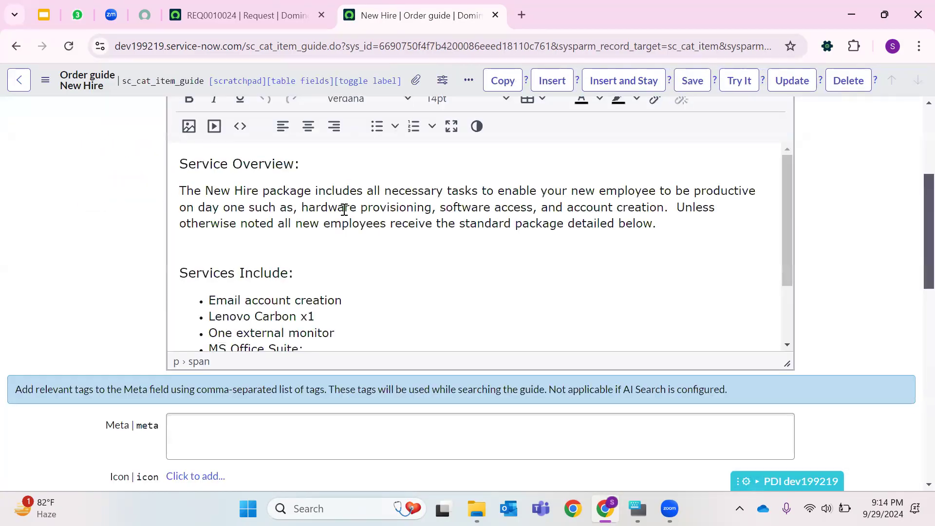
scroll(234, 249, "down", 4)
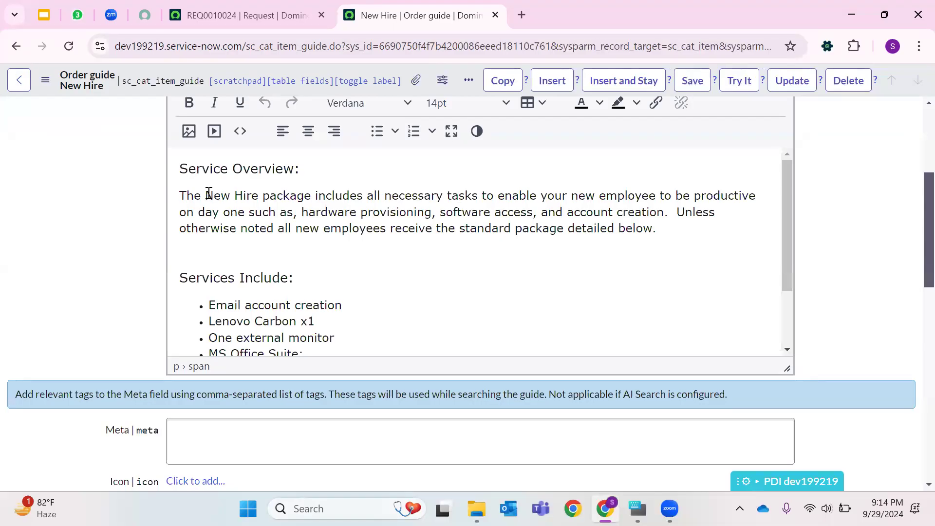
- Examine the order guide's description, meta field and request method options
left_click_drag(181, 194, 639, 248)
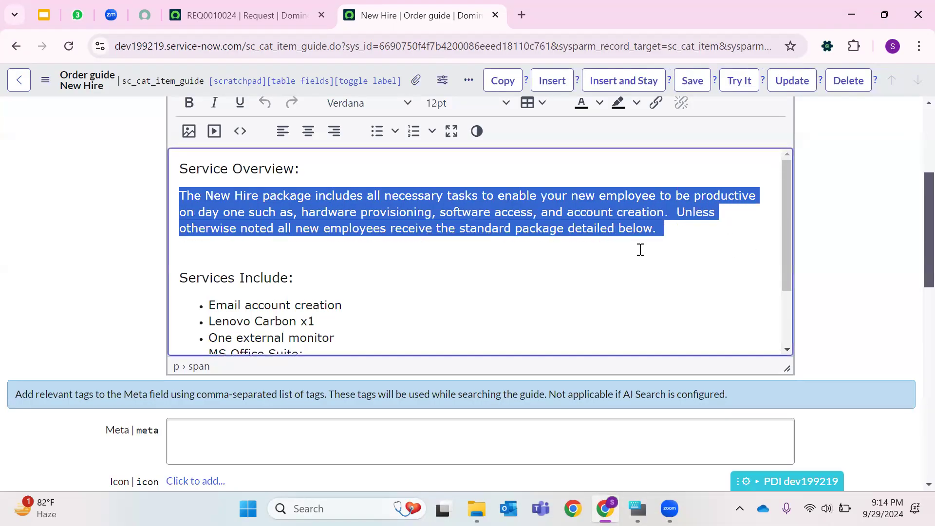
scroll(344, 229, "down", 2)
scroll(294, 213, "down", 5)
scroll(263, 268, "up", 5)
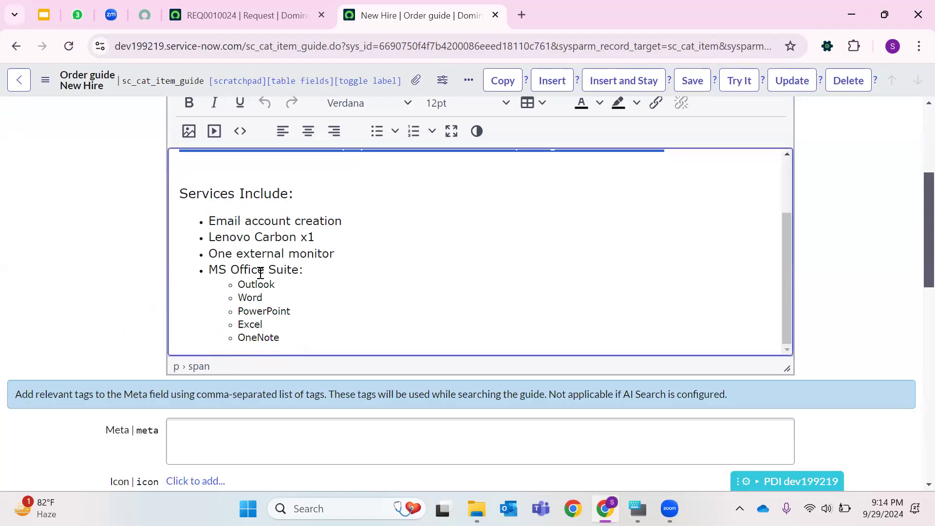
scroll(281, 349, "down", 5)
left_click(236, 232)
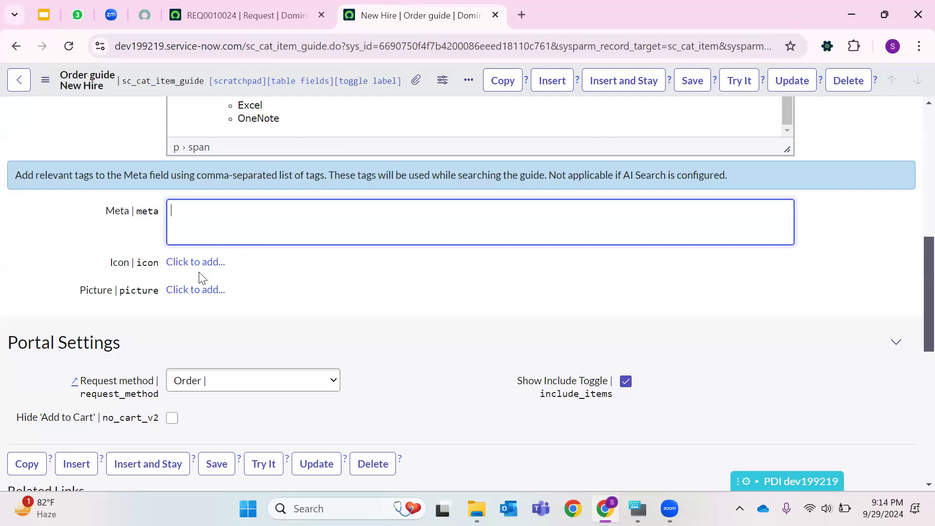
scroll(282, 276, "down", 3)
left_click(292, 236)
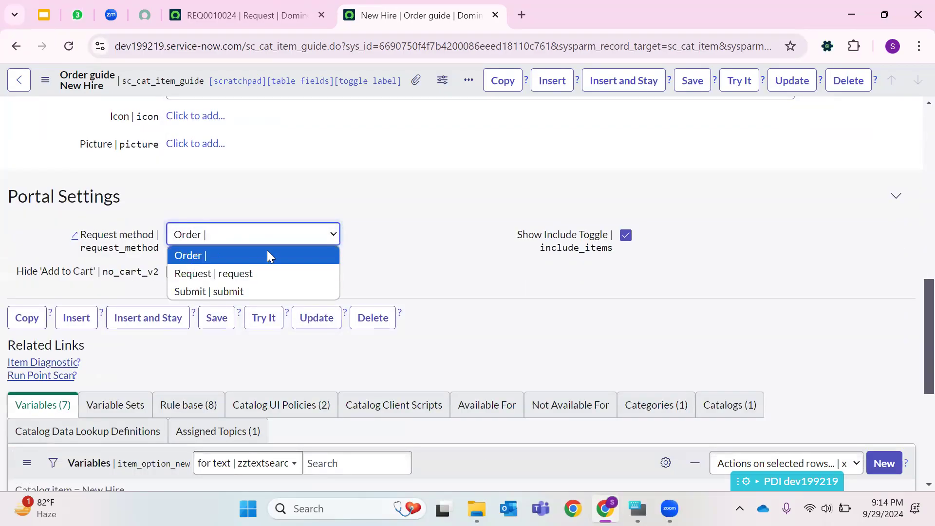
- Review the variables listed in the order guide's Variables list
scroll(357, 236, "down", 5)
left_click_drag(59, 325, 147, 322)
left_click_drag(433, 340, 528, 321)
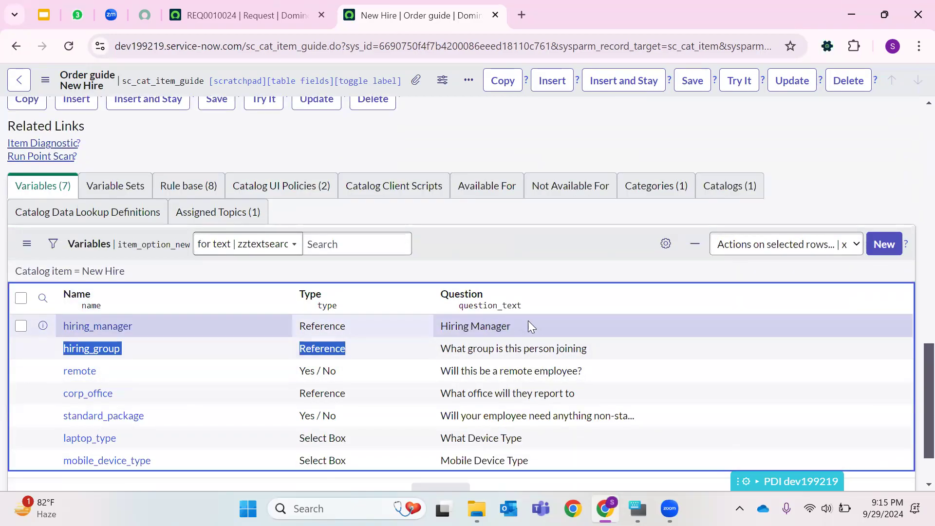
left_click_drag(441, 370, 582, 371)
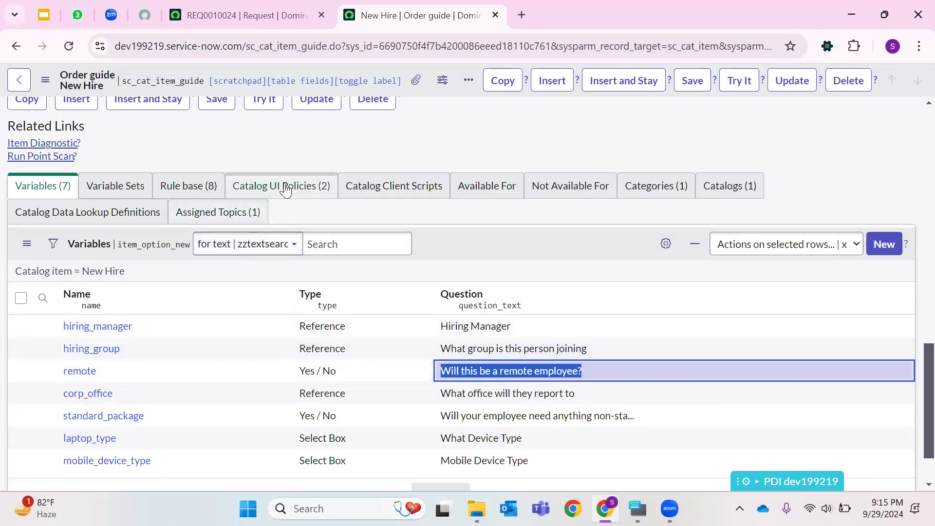
- Browse the order guide's Rule base, Catalog UI Policies, Client Scripts, Categories and Not Available For lists
left_click(185, 186)
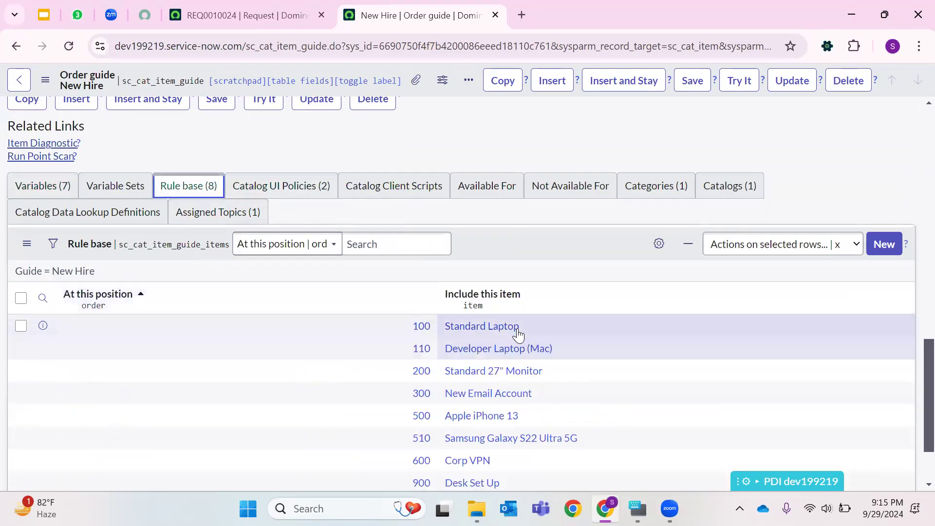
scroll(512, 336, "down", 2)
scroll(507, 299, "up", 3)
left_click(323, 241)
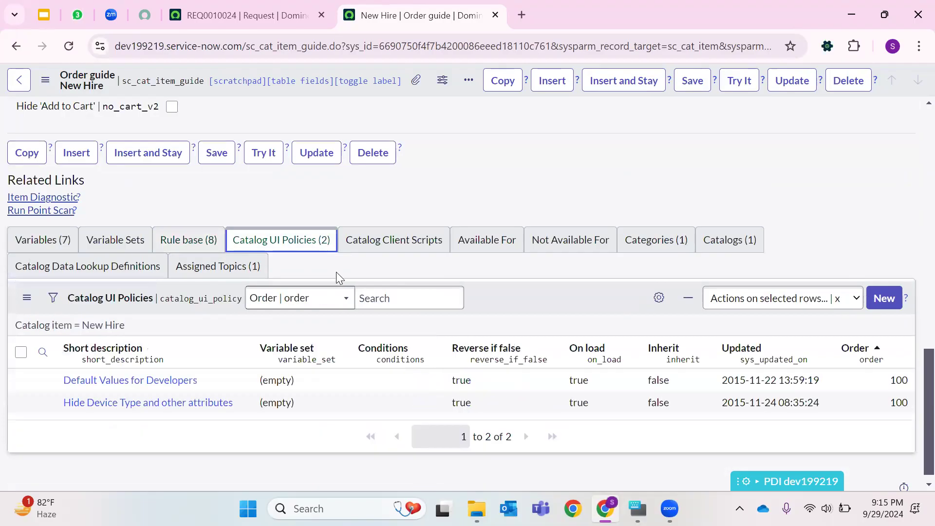
left_click(407, 238)
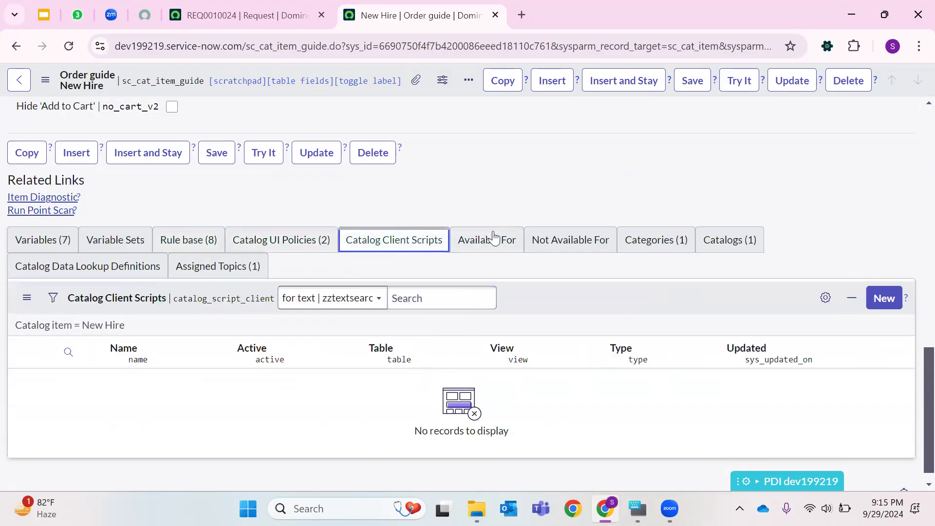
left_click(638, 241)
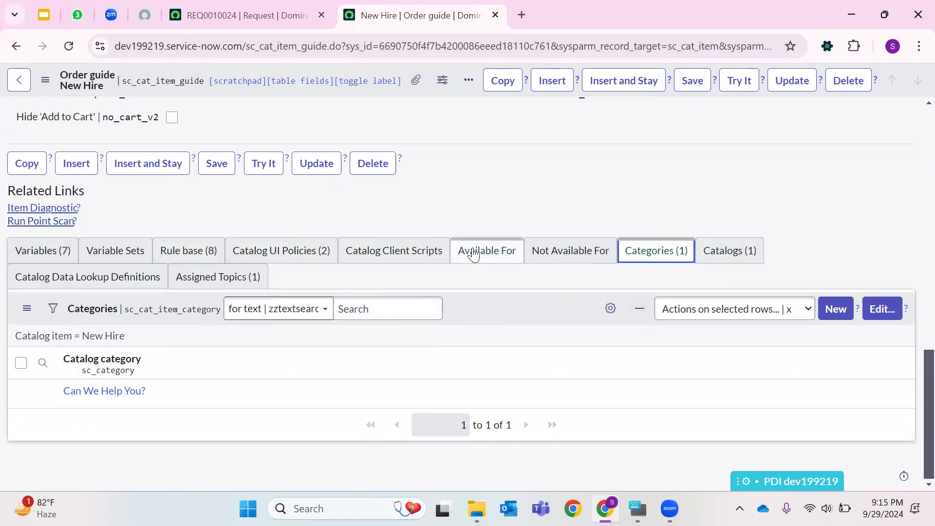
left_click(585, 253)
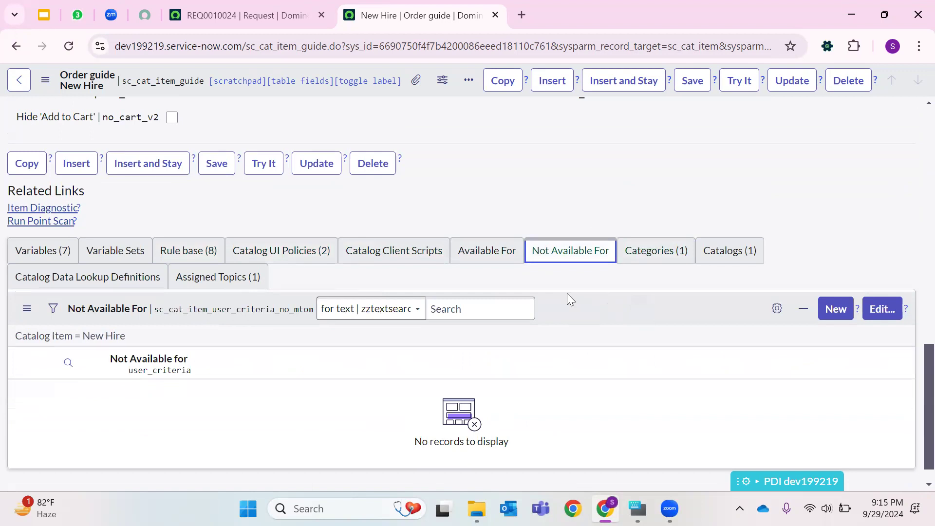
- Copy the instance address and open the Service Portal at dev199219.service-now.com/sp in a new browser tab
scroll(518, 180, "up", 15)
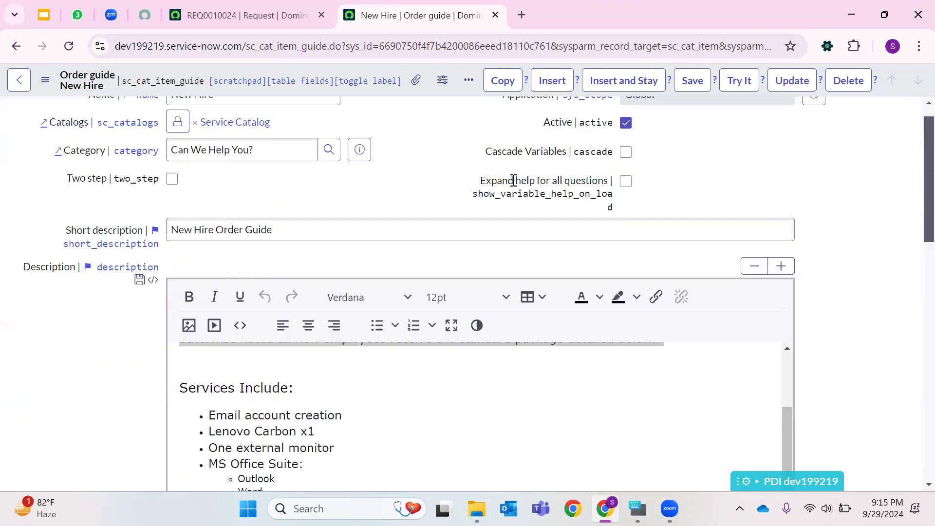
scroll(514, 180, "up", 1)
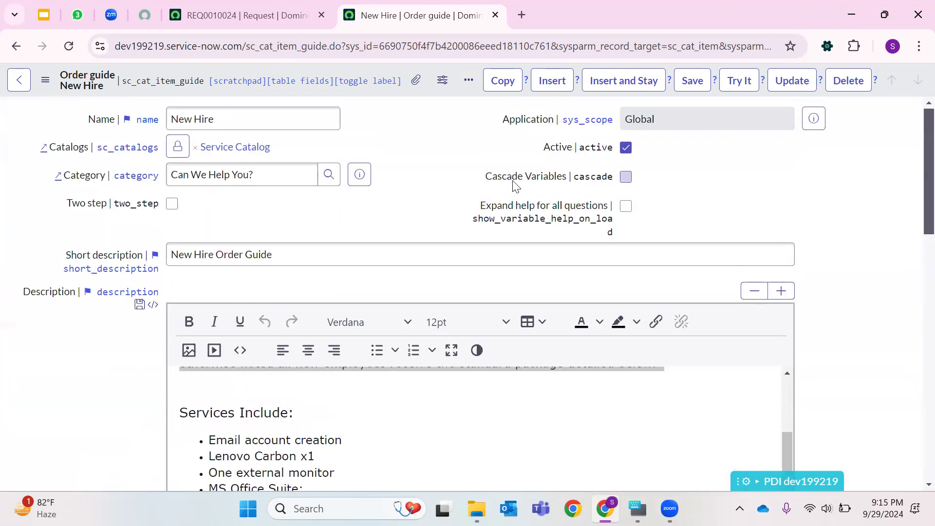
left_click(272, 7)
left_click_drag(248, 49, 151, 58)
right_click(154, 46)
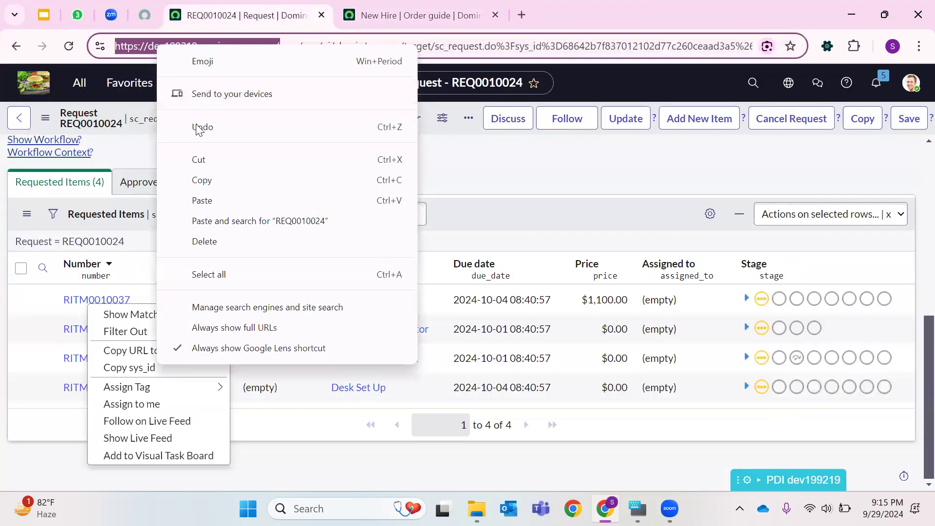
left_click(200, 180)
left_click(521, 15)
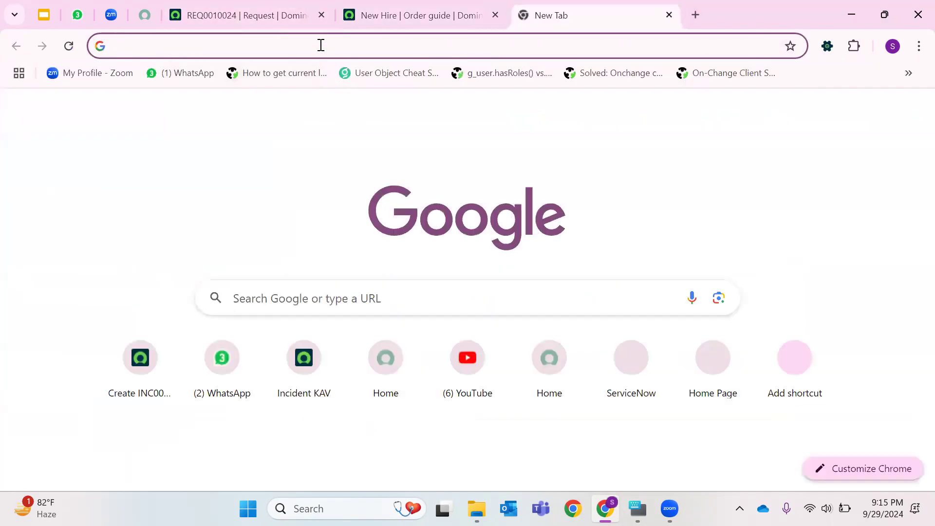
right_click(319, 46)
left_click(363, 168)
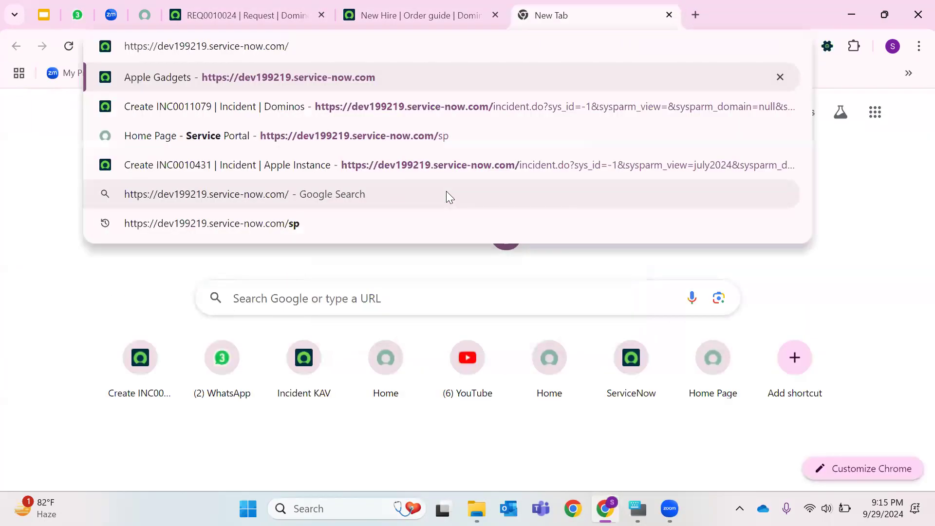
type("sp")
key("Return")
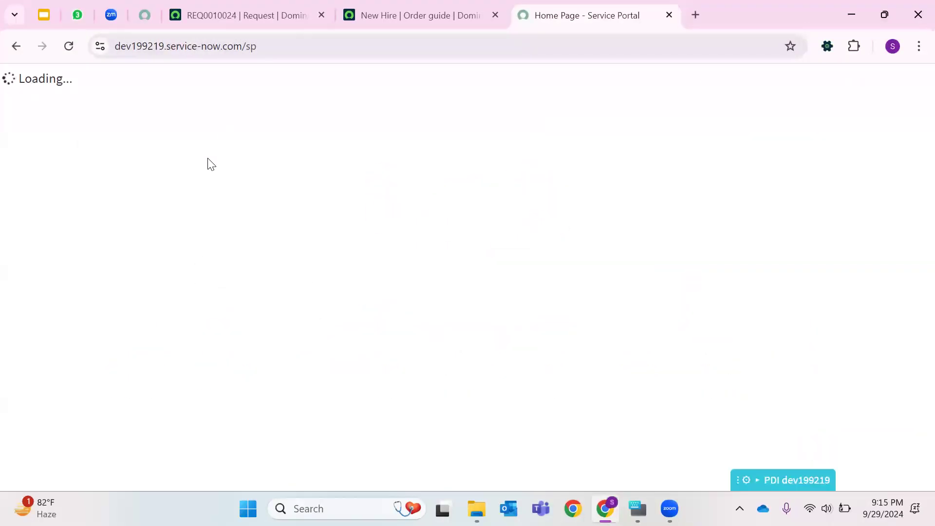
- Search the portal for "Apple 16" and open the Apple 16 ProMax catalog item
type("Apple 16")
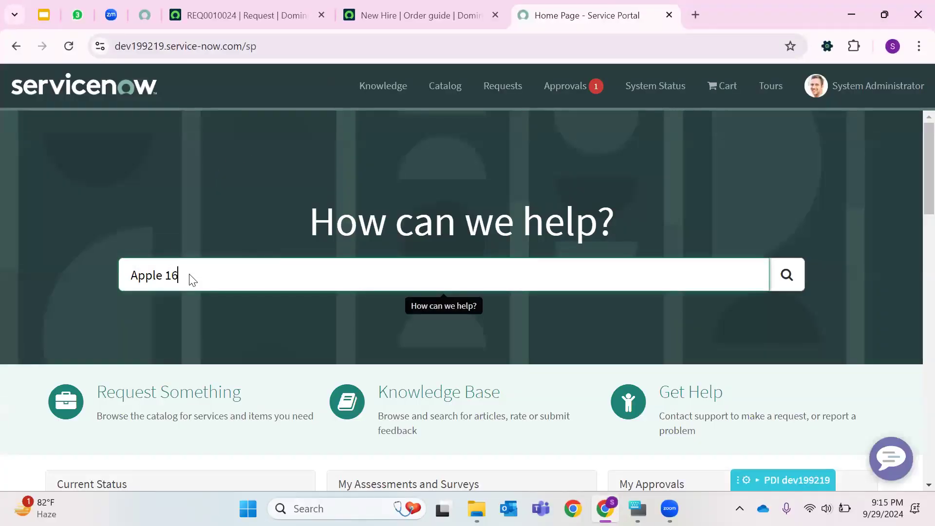
key("Return")
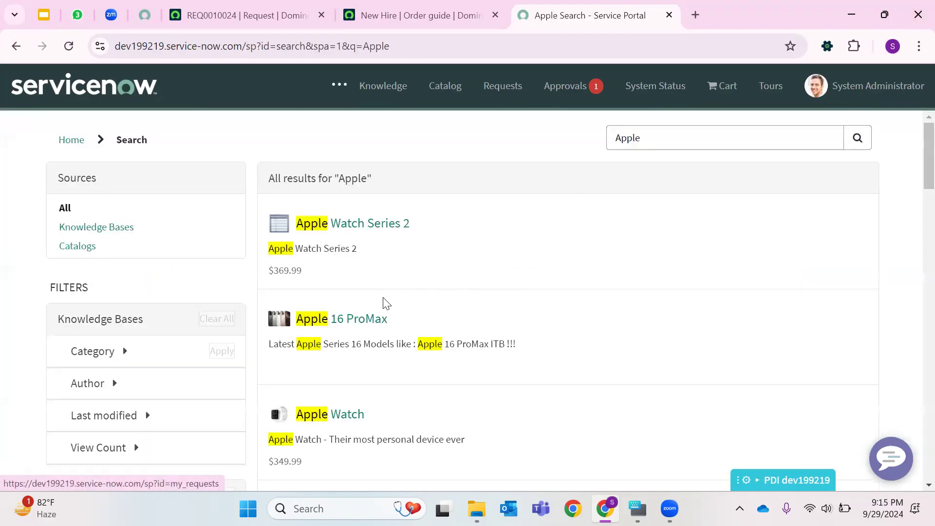
left_click(372, 336)
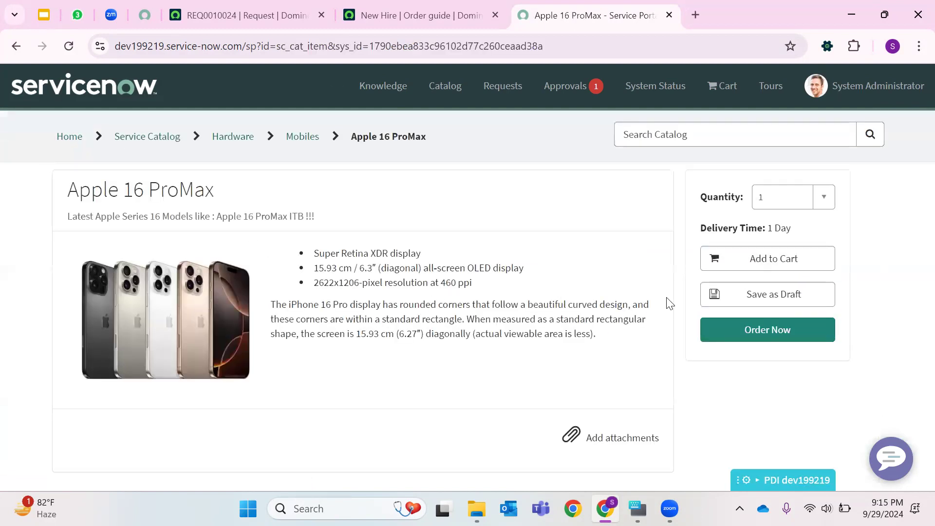
- Order the Apple 16 ProMax for a different requester with the special instructions "Test Apple"
left_click(748, 332)
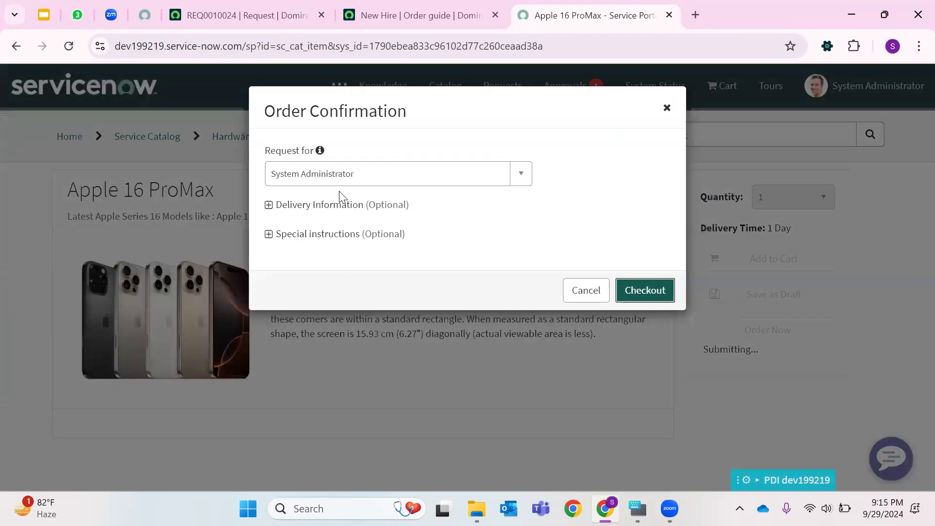
left_click(347, 177)
left_click(364, 283)
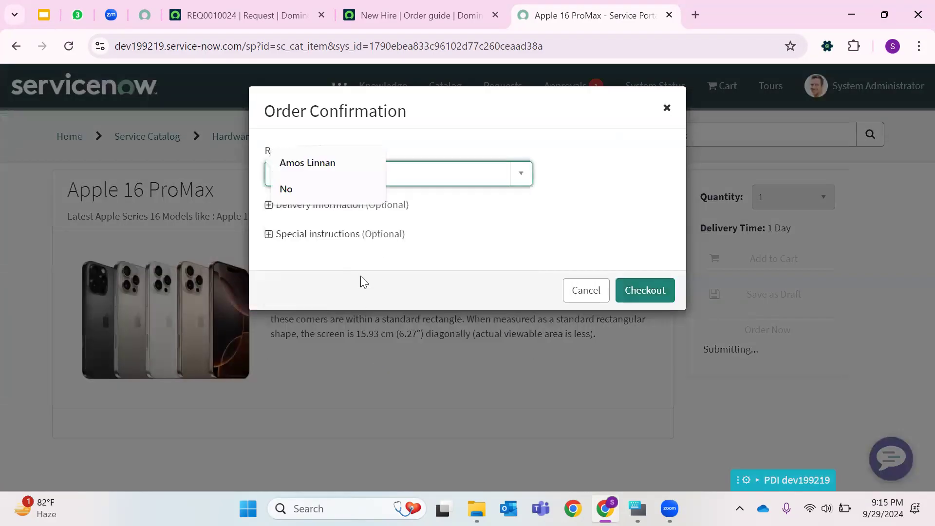
left_click(355, 237)
type("Test Apple")
left_click(655, 342)
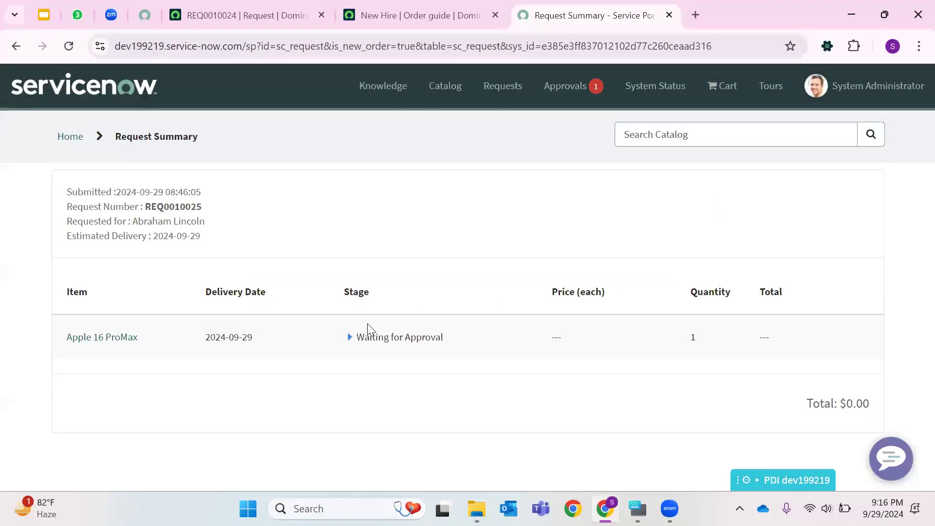
- Copy the new request number from the request summary and switch back to the instance tab
double_click(185, 210)
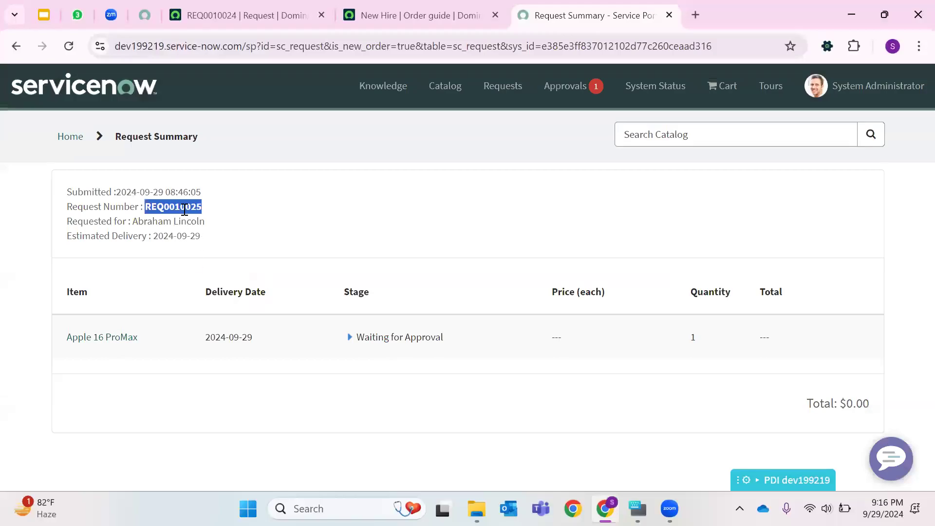
right_click(184, 210)
left_click(238, 226)
left_click(239, 15)
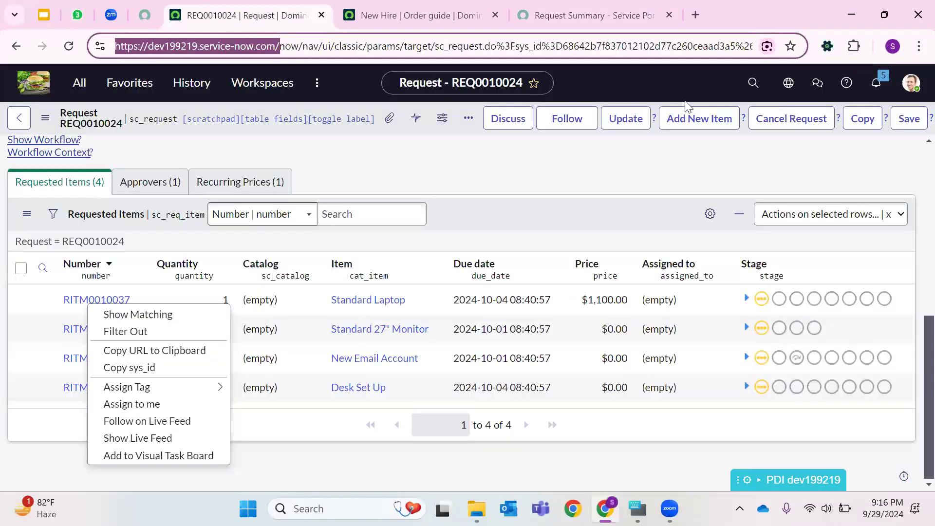
- Open request REQ0010025 through global search and close the New Hire order guide tab
left_click(759, 89)
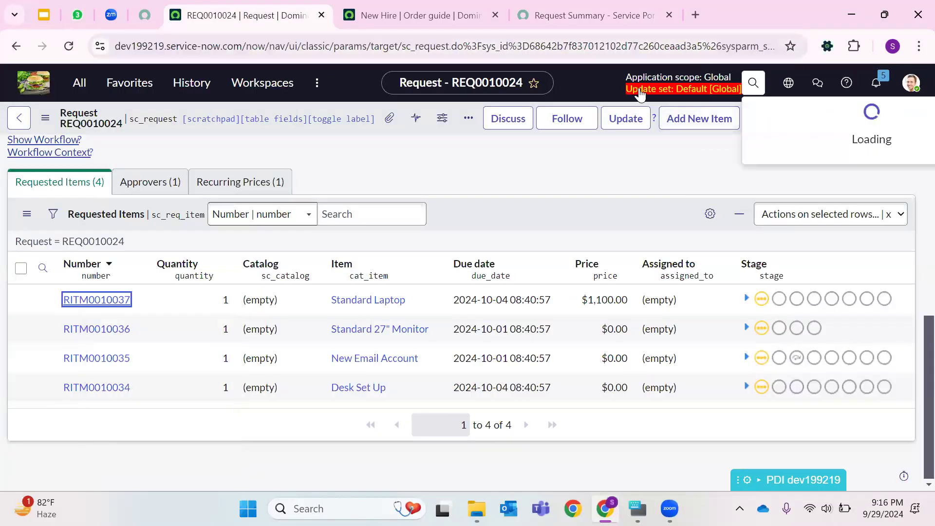
left_click(724, 131)
left_click(752, 87)
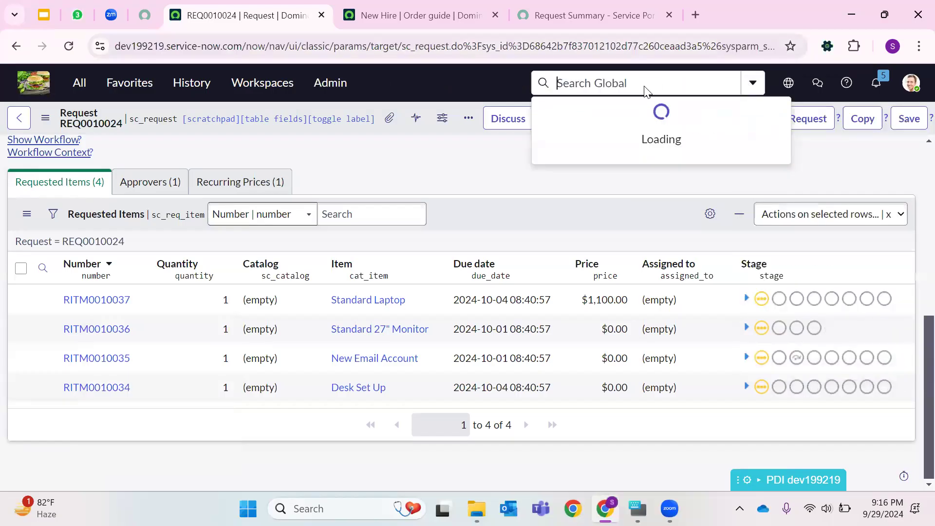
right_click(645, 90)
left_click(705, 283)
left_click(472, 235)
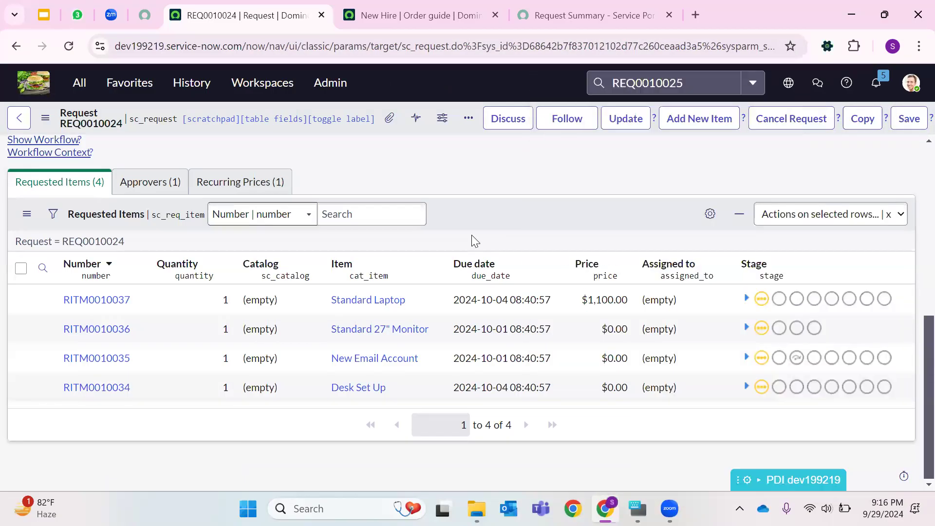
key("Return")
left_click(209, 289)
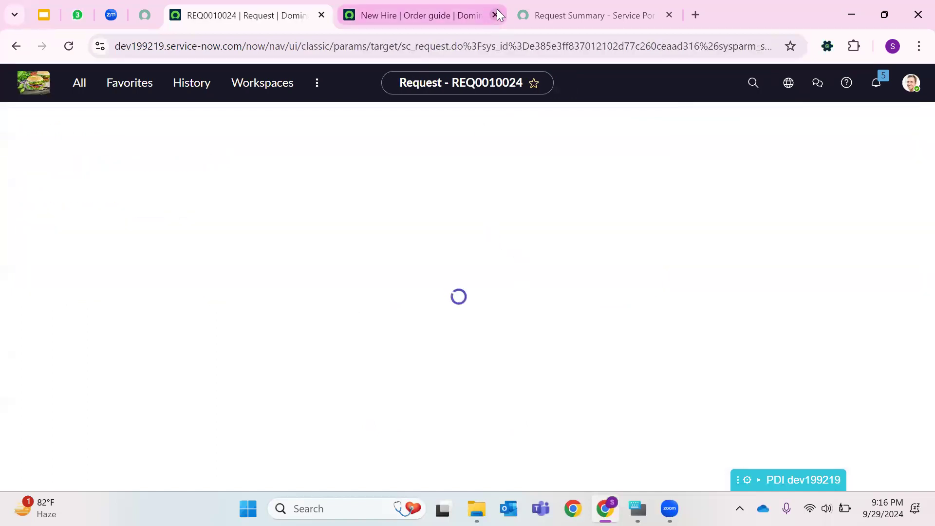
left_click(495, 15)
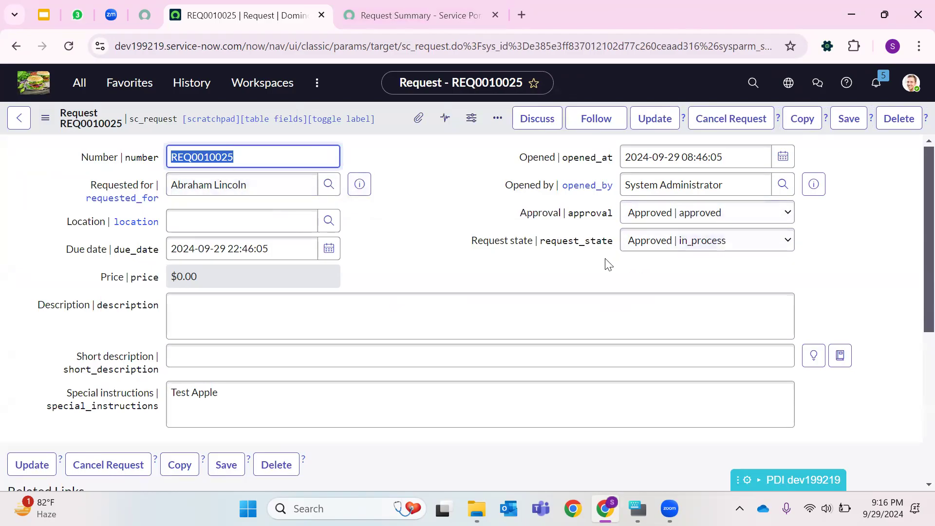
- Open the request's requested item RITM0010038 in a new tab
scroll(608, 265, "down", 6)
right_click(81, 392)
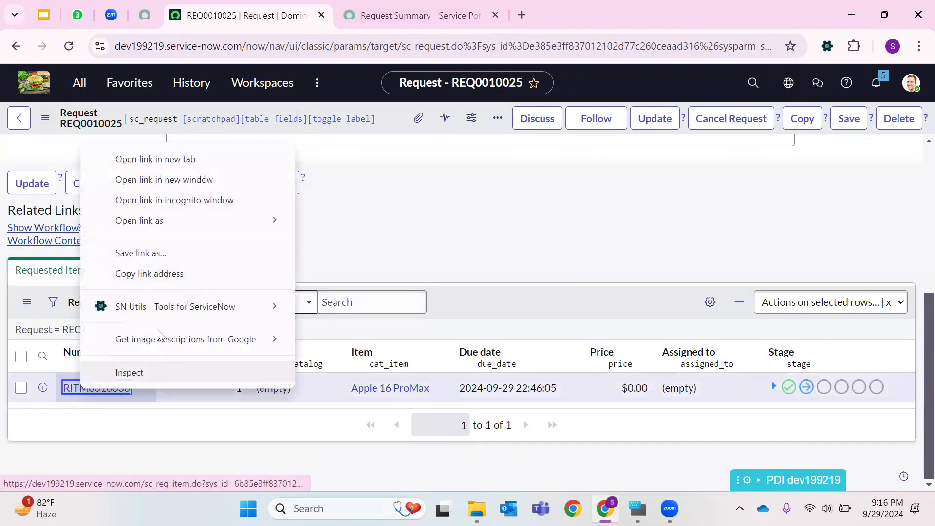
left_click(192, 159)
left_click(401, 20)
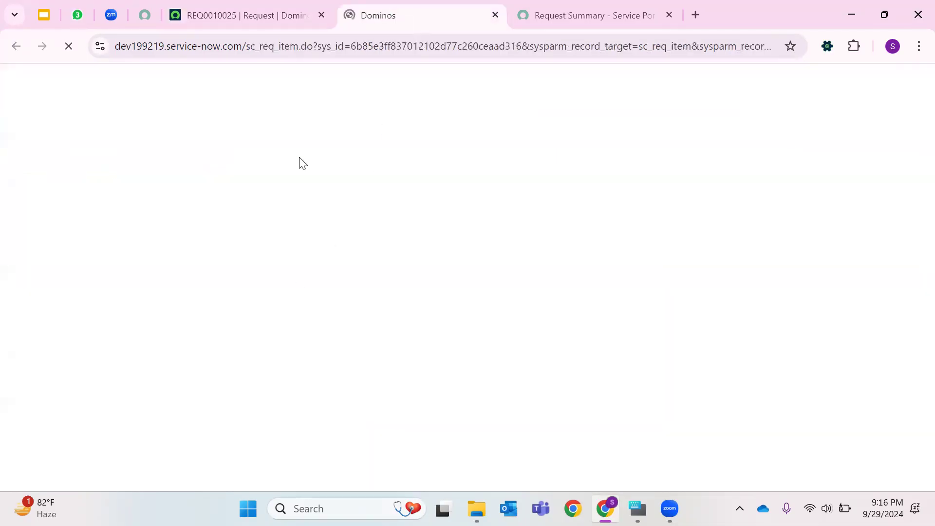
- Examine the requested item's Approvers list and its Requested for user
scroll(417, 274, "down", 7)
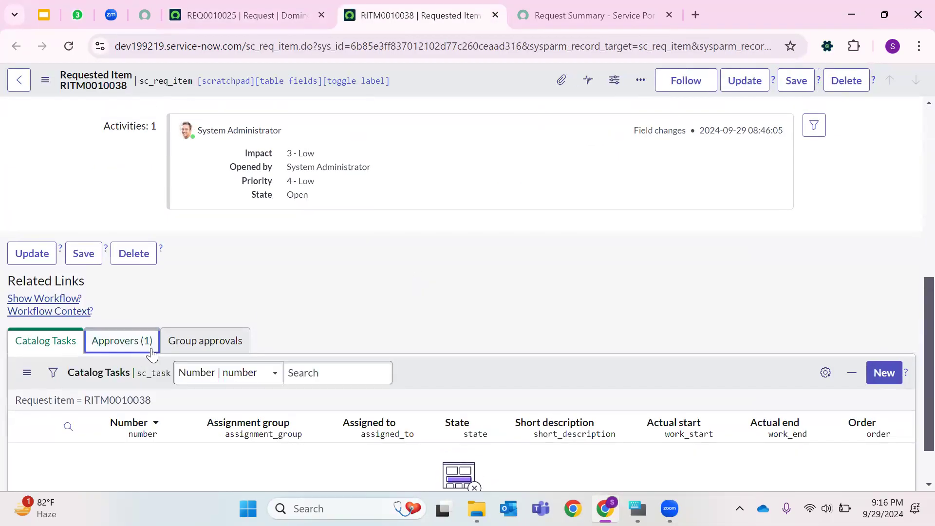
left_click(121, 340)
left_click_drag(155, 468, 161, 461)
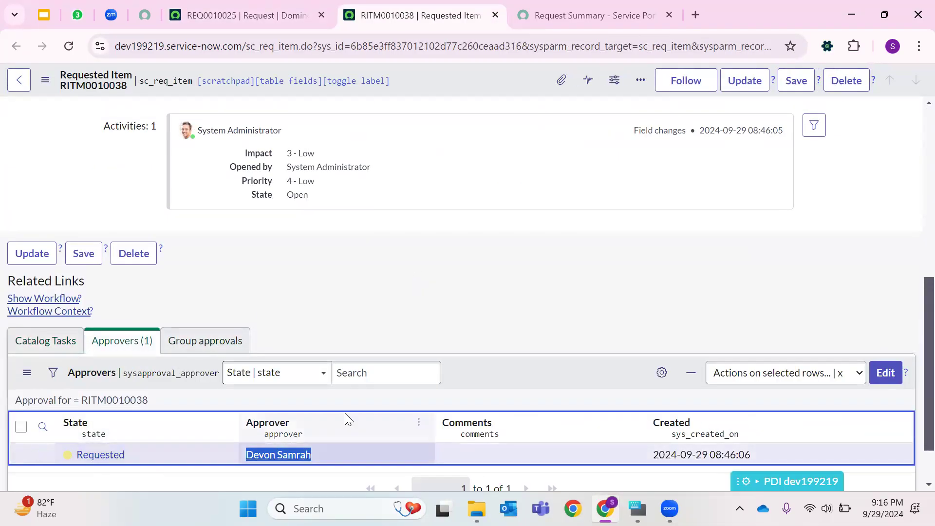
scroll(388, 300, "up", 10)
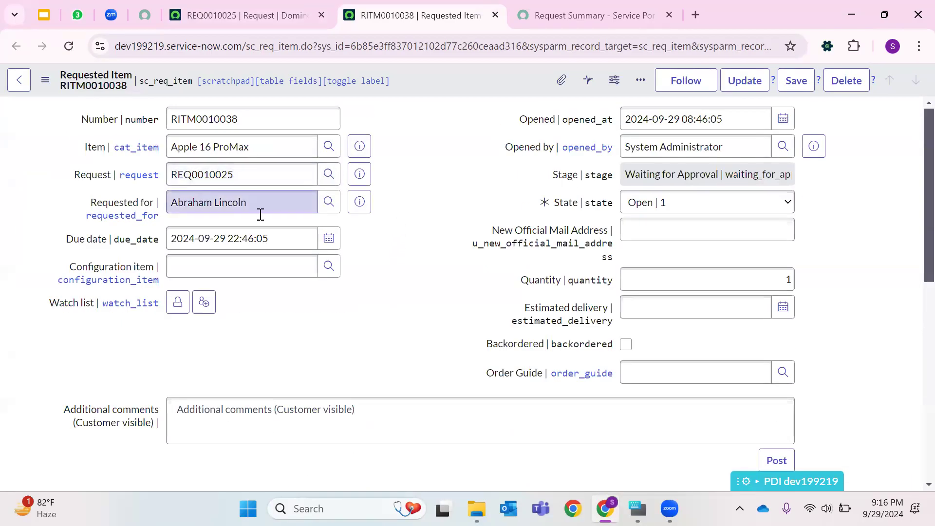
triple_click(248, 202)
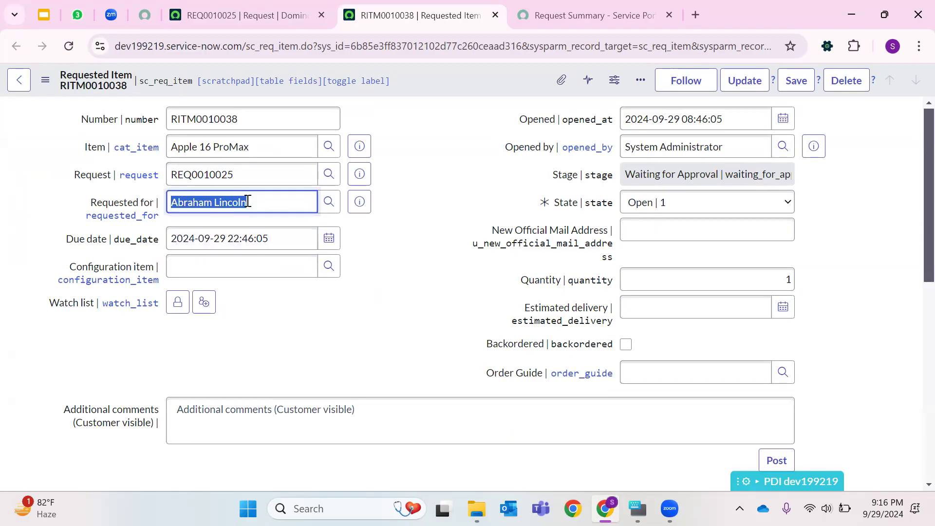
- Filter the application navigator for Users and open the Users list in a new tab
left_click(214, 15)
left_click(79, 82)
type("Maintains")
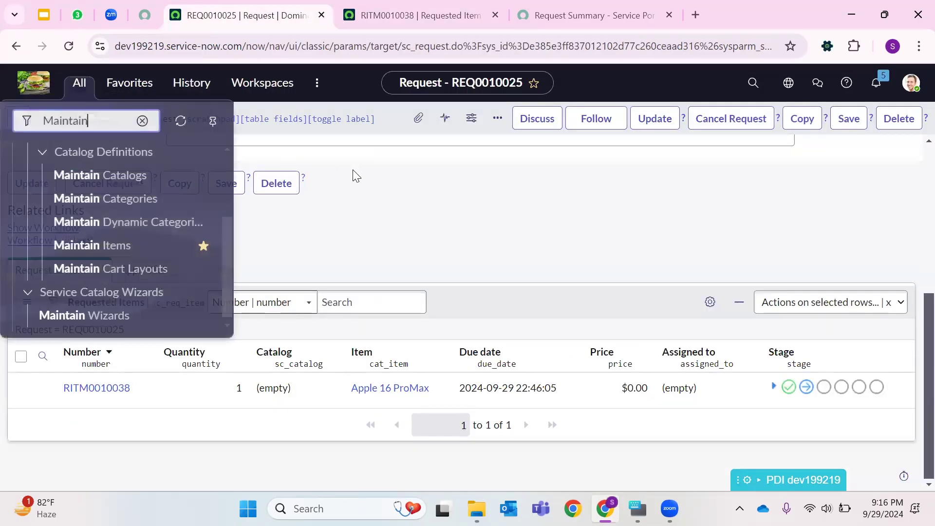
key("BackSpace")
key("BackSpace")
key("BackSpace")
key("BackSpace")
key("BackSpace")
key("BackSpace")
key("BackSpace")
key("BackSpace")
key("BackSpace")
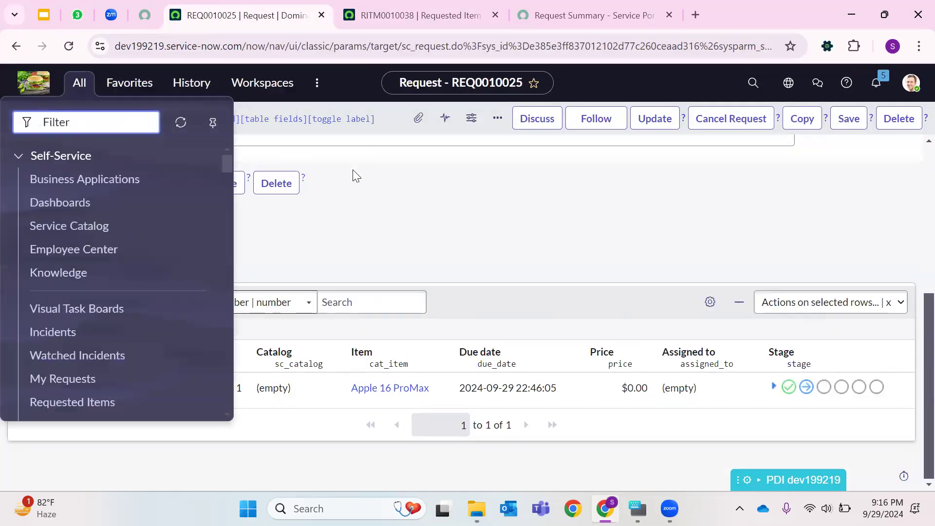
type("Users")
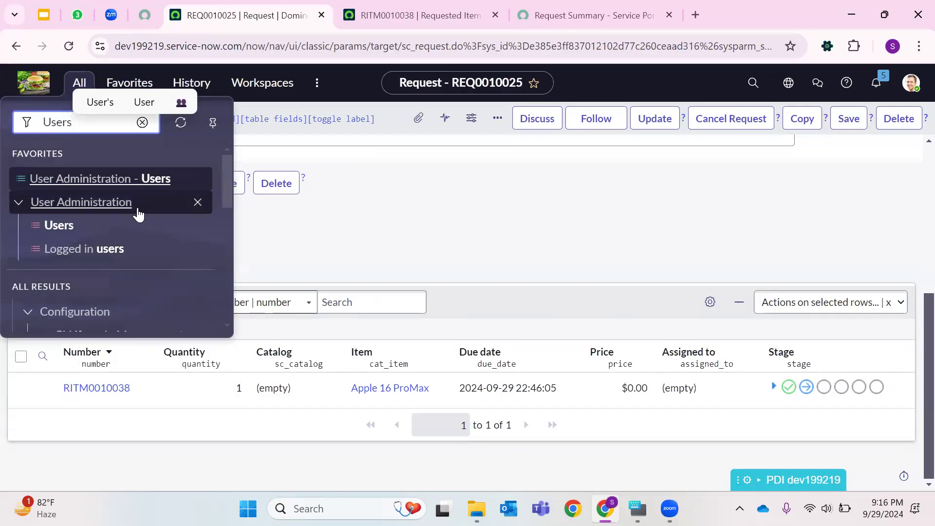
scroll(134, 212, "down", 1)
scroll(134, 213, "down", 5)
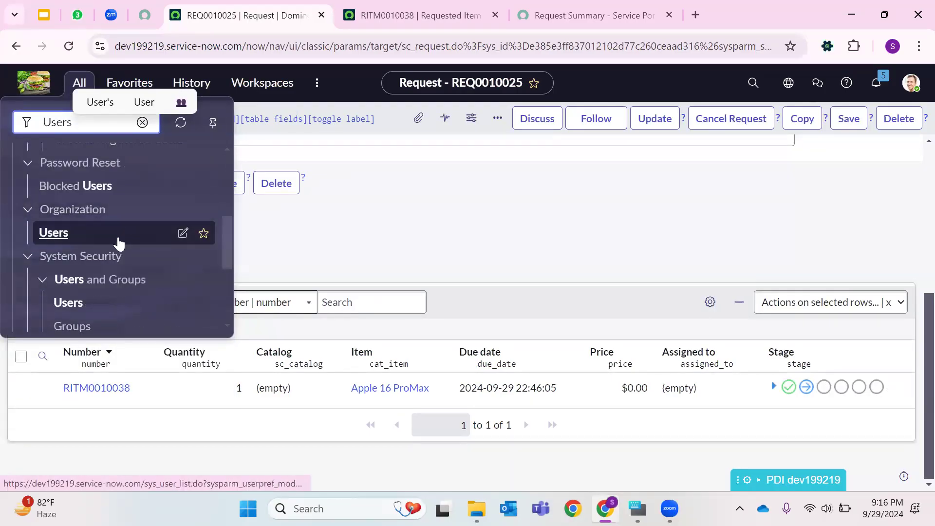
right_click(48, 320)
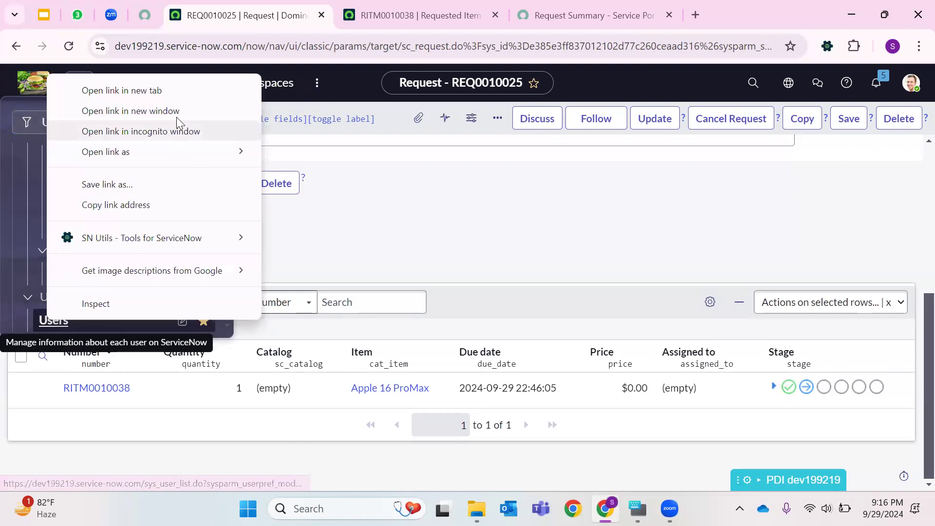
left_click(175, 96)
left_click(511, 18)
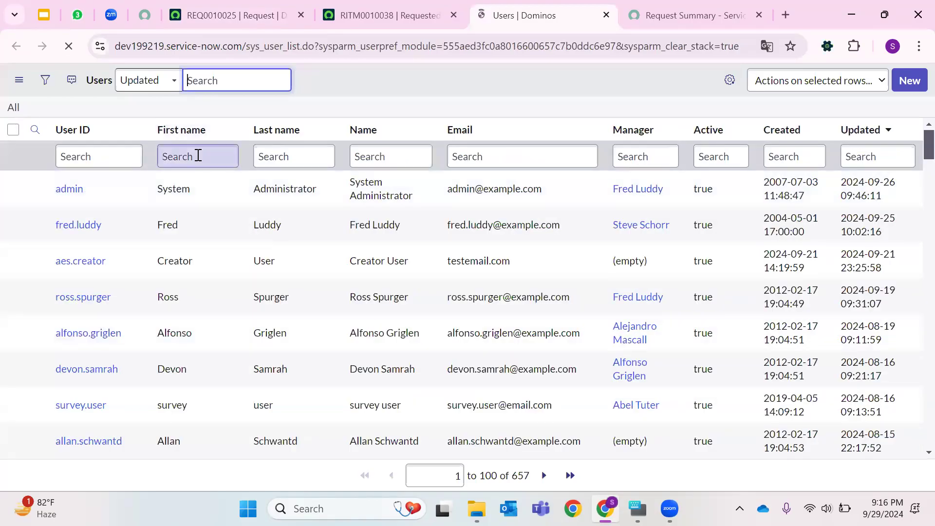
- Filter the Users list by the requester's first name and open their user record
left_click(217, 165)
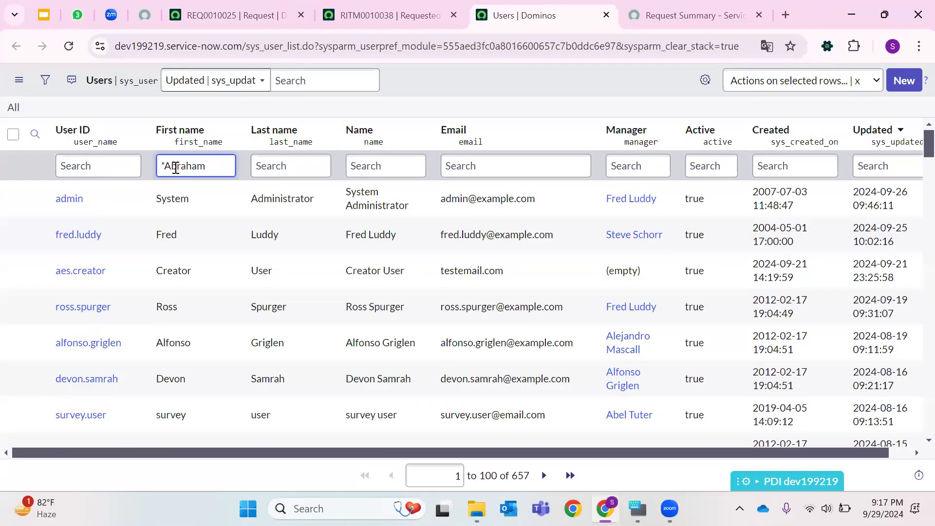
left_click(78, 198)
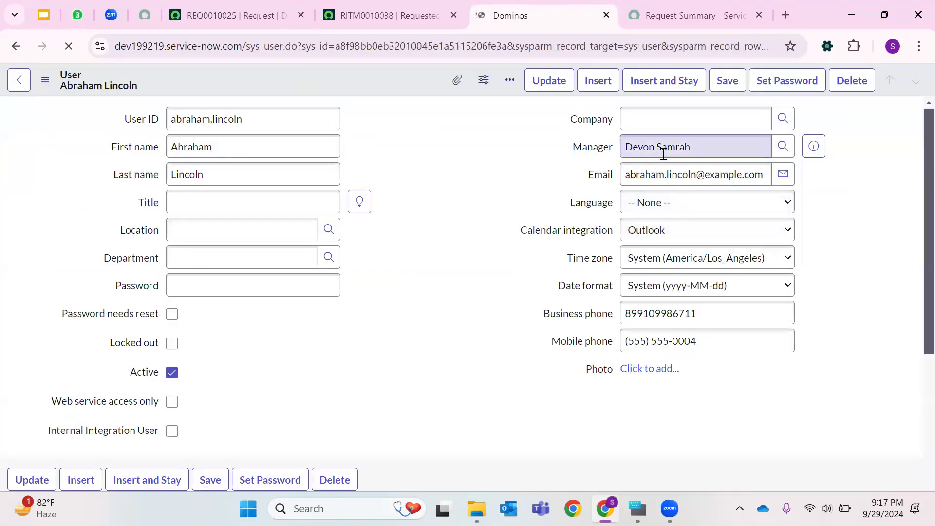
- Return to the requested item's Approvers list
left_click(692, 15)
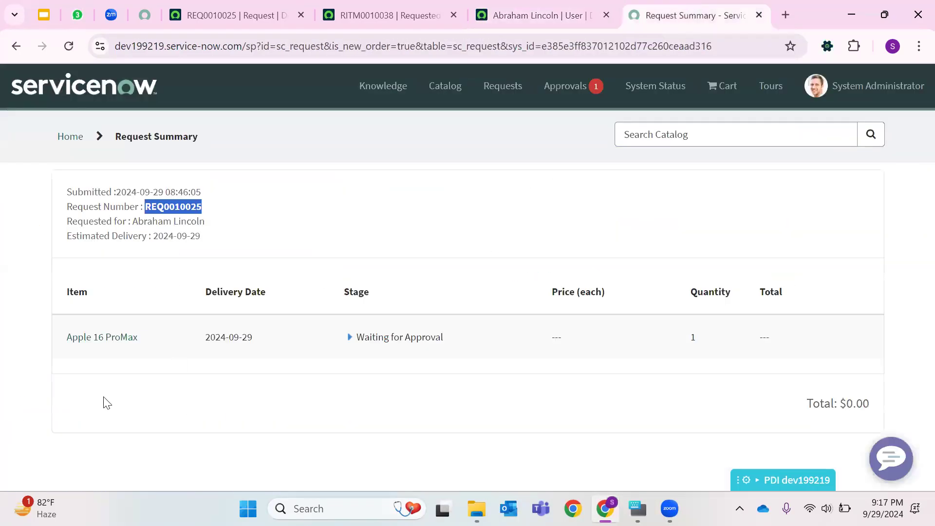
left_click(394, 6)
left_click(482, 7)
scroll(217, 392, "down", 5)
left_click(384, 15)
scroll(107, 391, "down", 10)
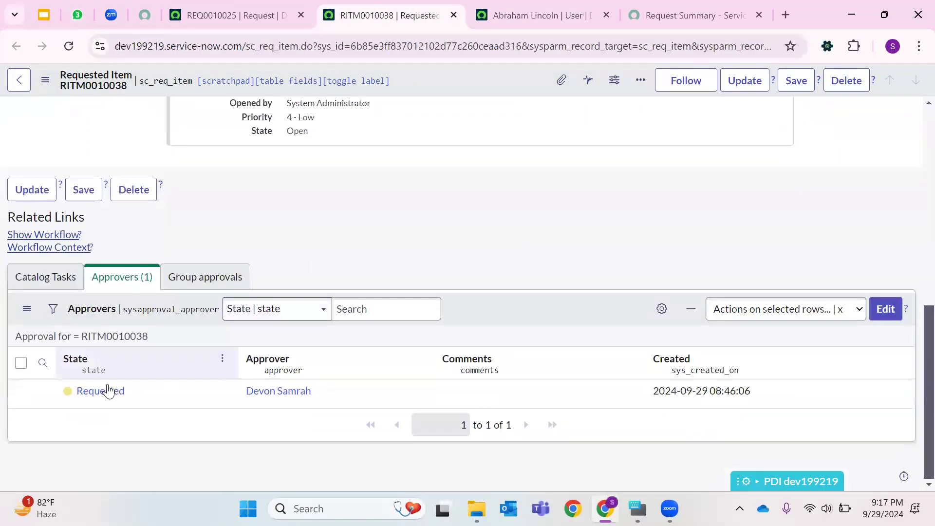
- Close the user record tab and return to request REQ0010025
right_click(95, 389)
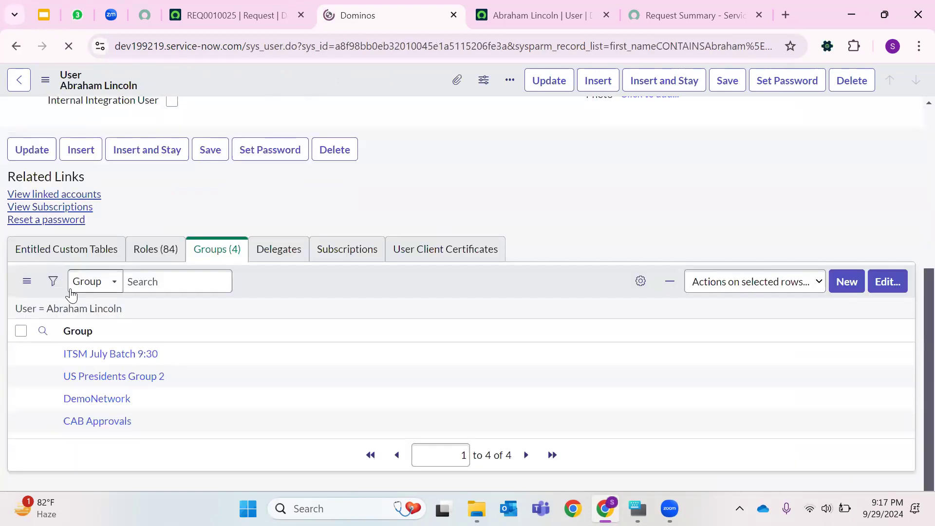
left_click(453, 15)
left_click(234, 15)
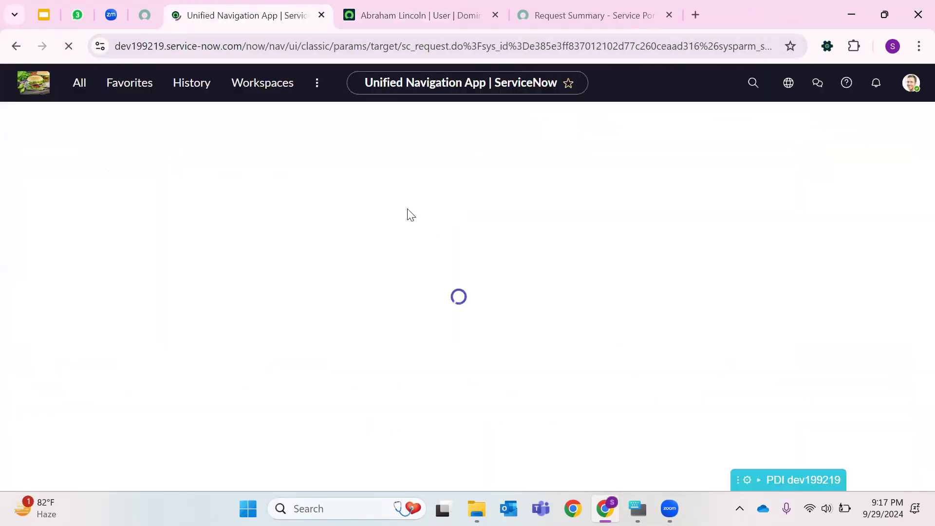
- Open requested item RITM0010038 from the request's Requested Items list in a new tab
scroll(256, 268, "down", 5)
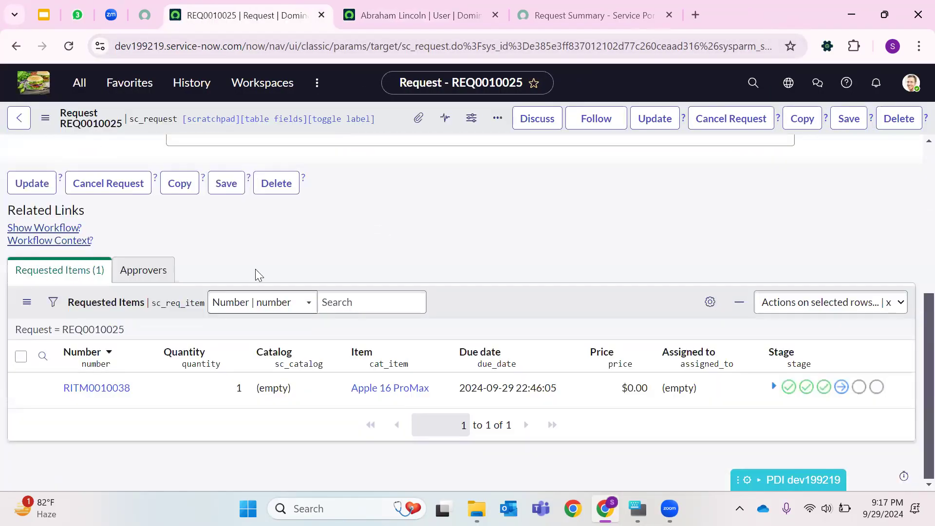
right_click(77, 390)
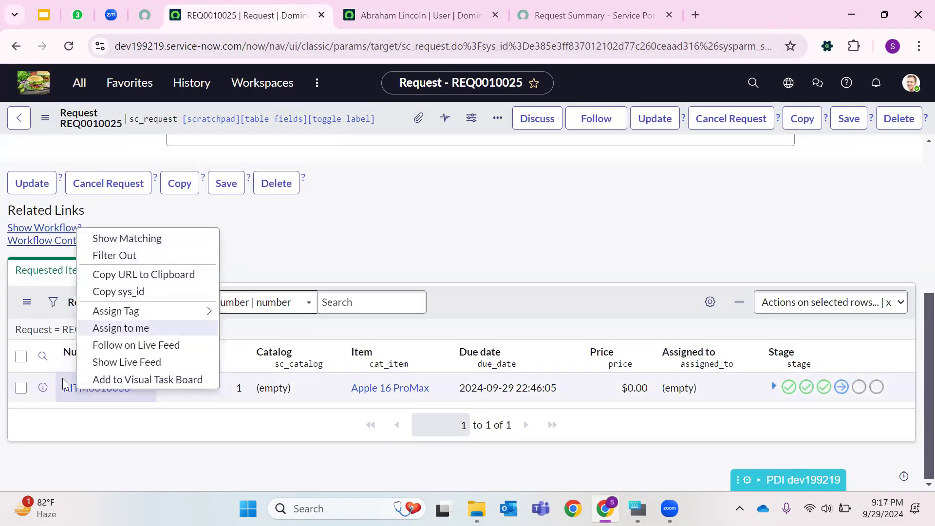
right_click(42, 390)
left_click(112, 159)
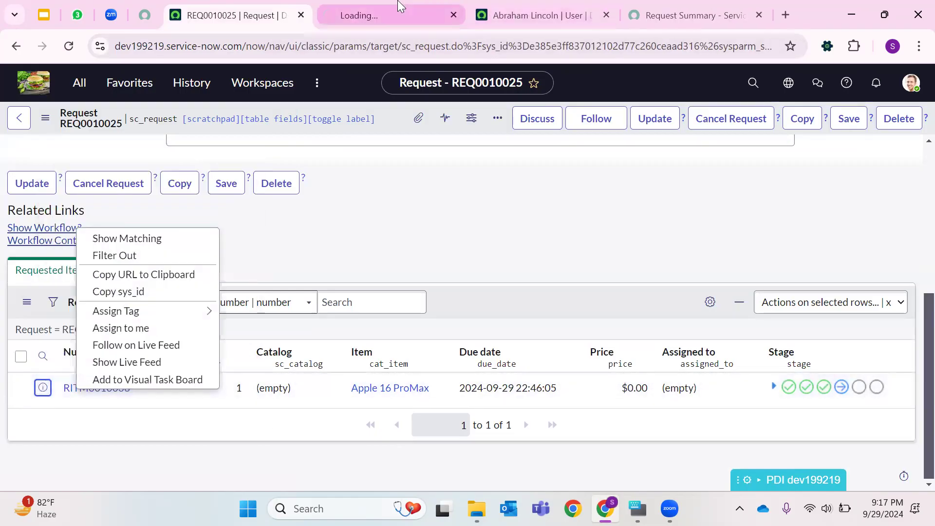
left_click(429, 15)
left_click(606, 15)
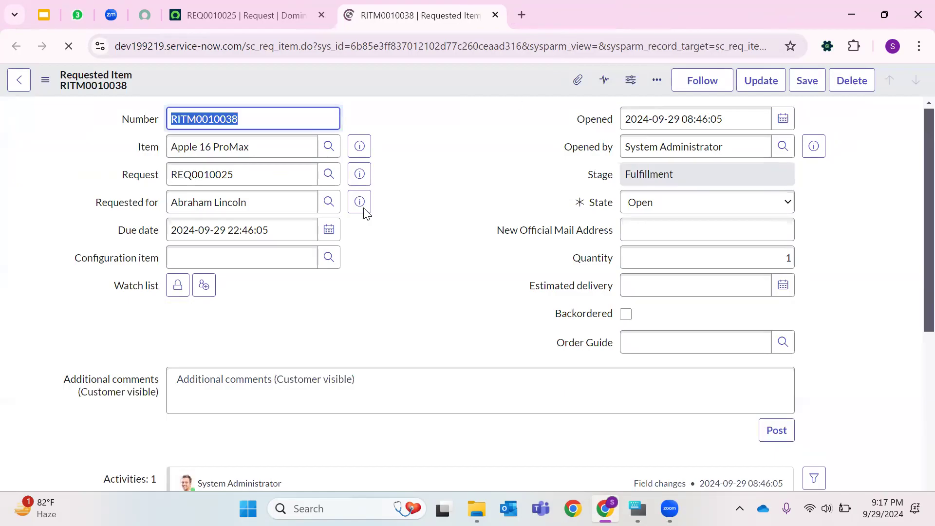
left_click(606, 15)
- Open the requested item's Catalog Tasks related list
scroll(324, 259, "down", 10)
double_click(324, 265)
left_click(39, 278)
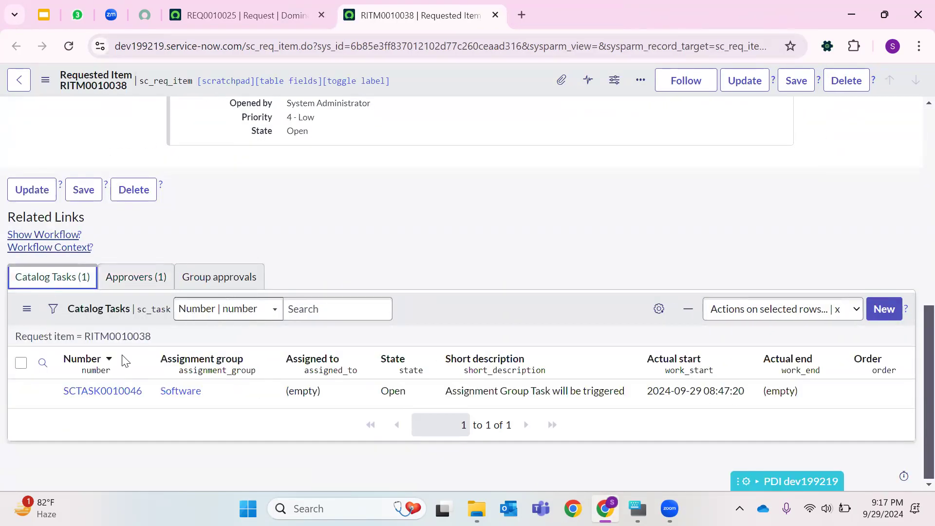
- Open catalog task SCTASK0010046 in a new tab
right_click(80, 398)
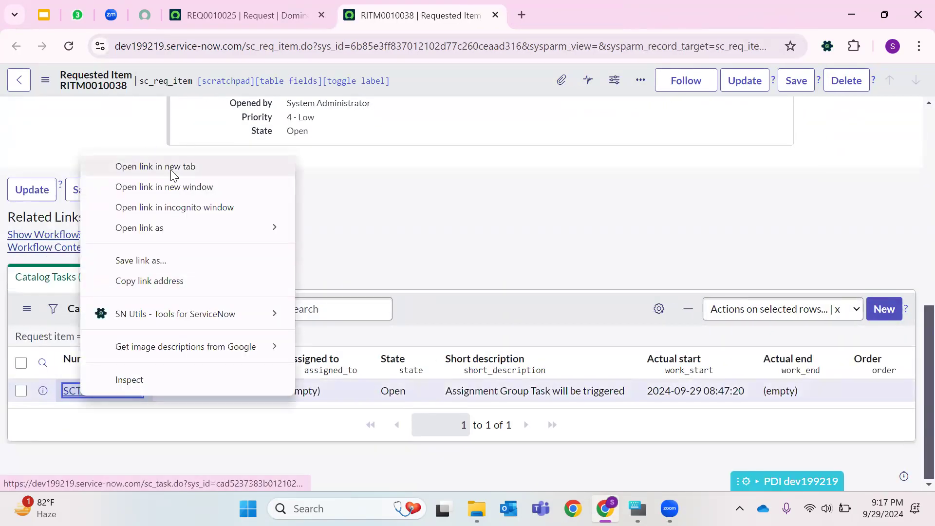
left_click(175, 167)
left_click(643, 13)
left_click(419, 13)
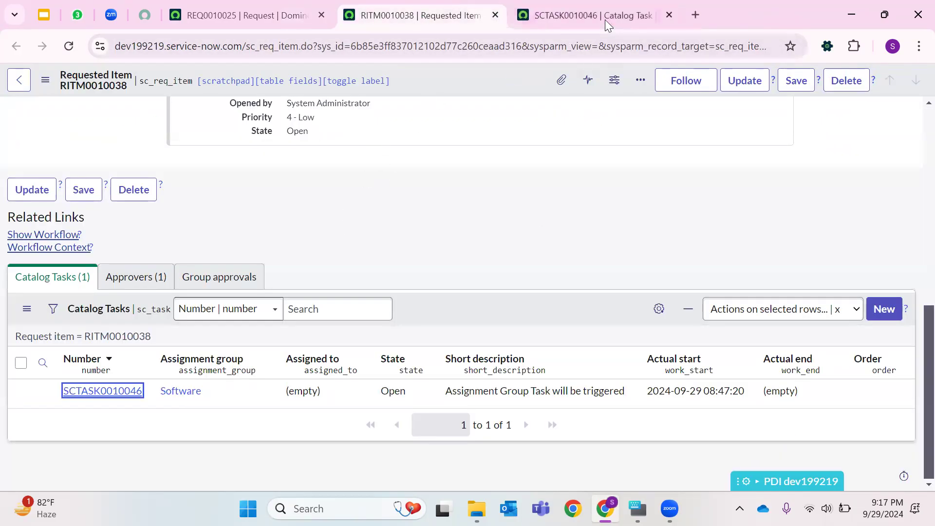
left_click(605, 19)
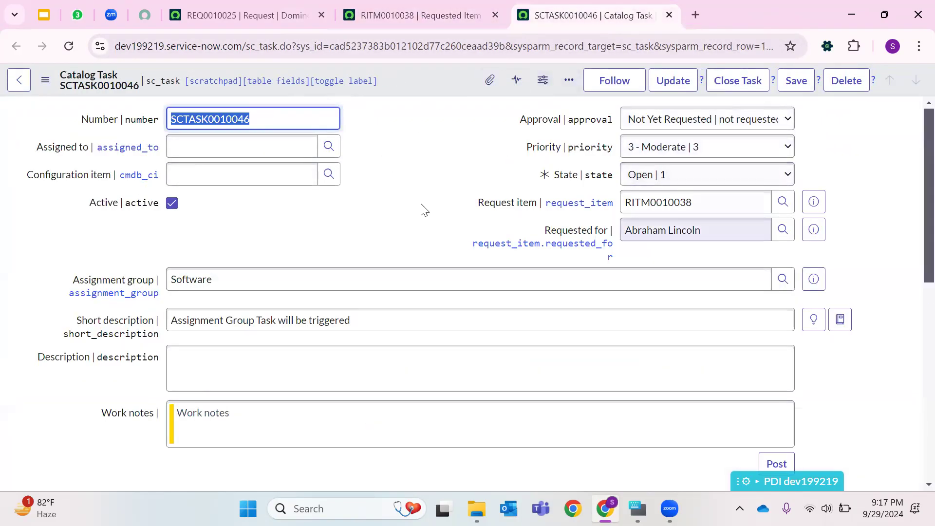
- Compare the catalog task's fields with the requested item's fields
left_click(417, 15)
scroll(504, 197, "up", 10)
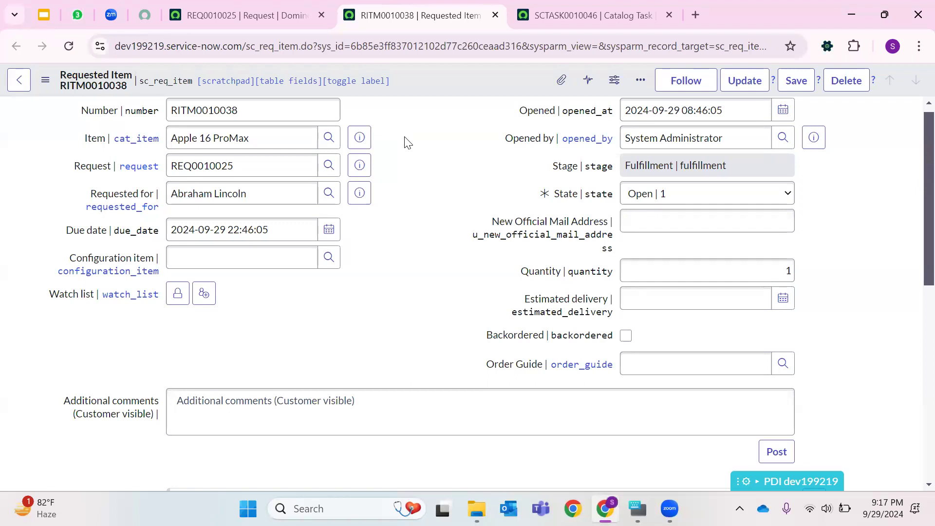
left_click(563, 5)
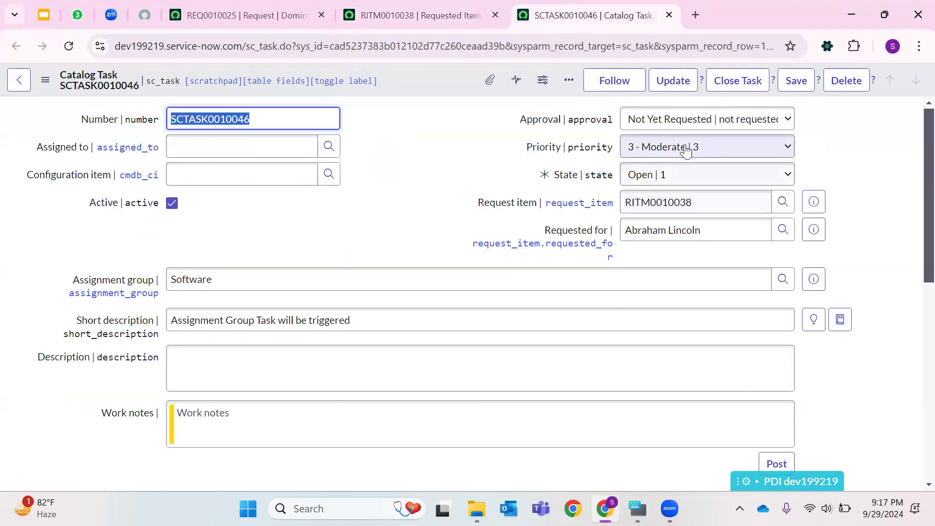
scroll(284, 296, "down", 1)
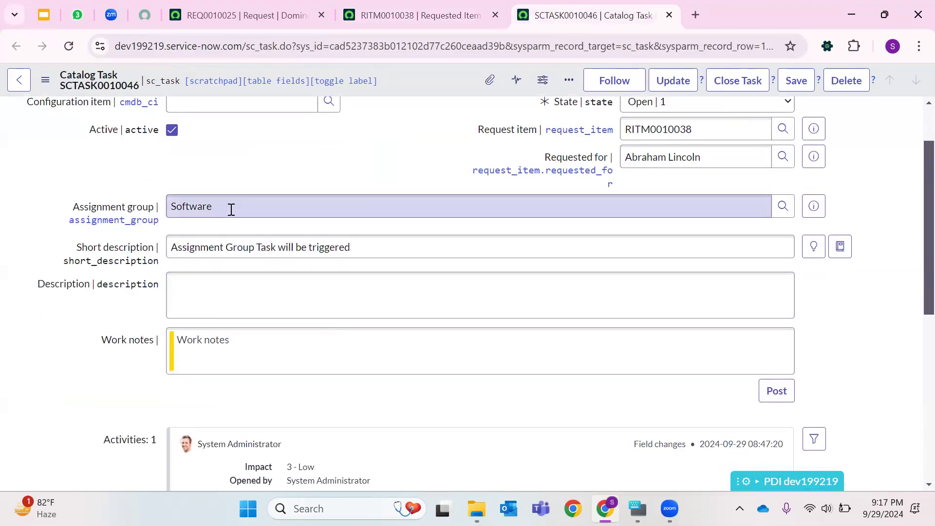
scroll(396, 287, "down", 5)
scroll(394, 285, "up", 6)
- Filter the application navigator for Notification and browse the matching modules
left_click(243, 15)
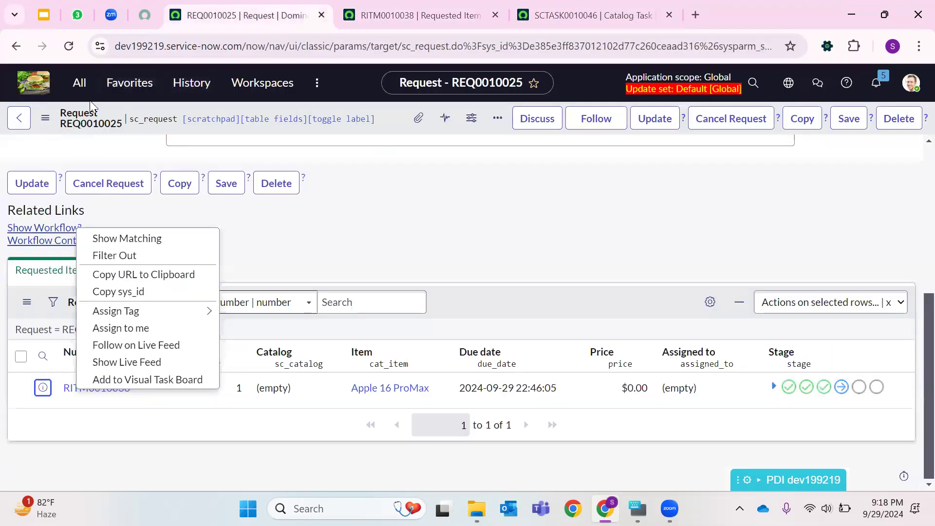
left_click(80, 83)
type("Not")
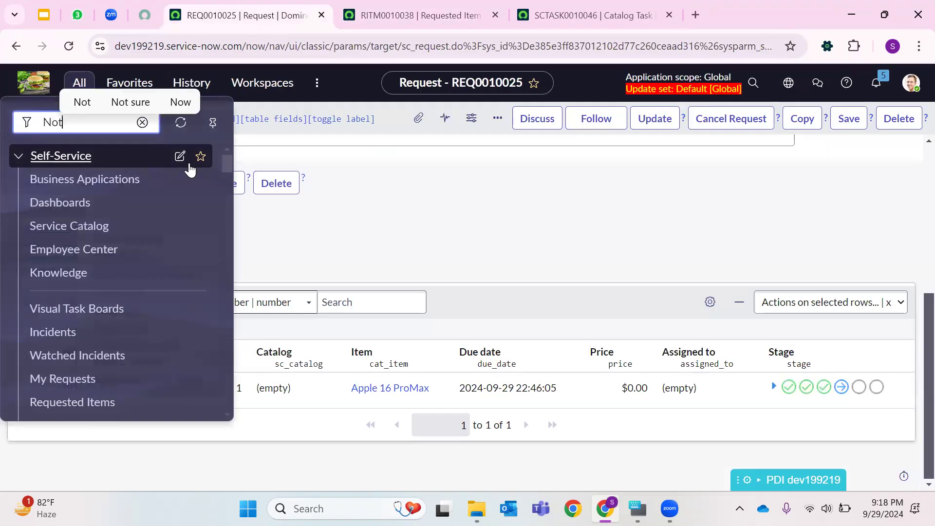
type("ification")
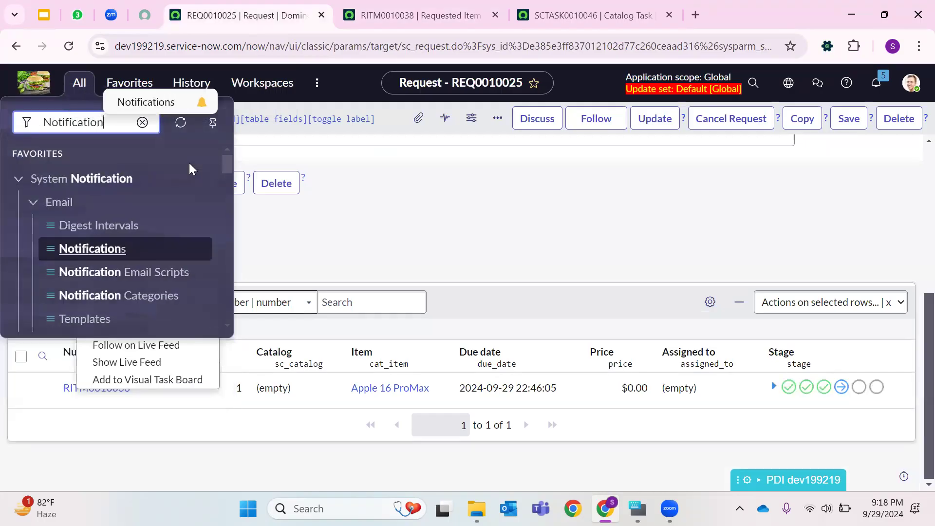
scroll(71, 259, "down", 3)
scroll(71, 258, "down", 5)
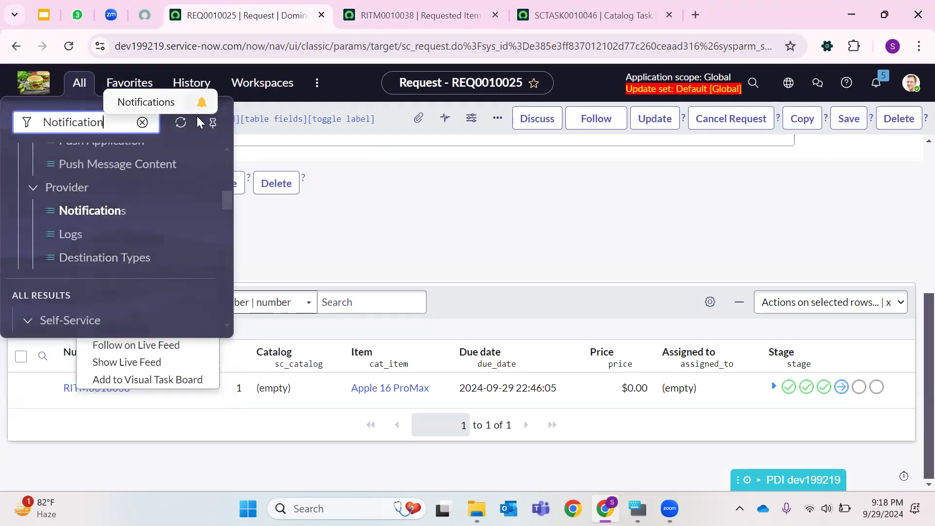
- Filter the application navigator for Wo, then close it and scroll the request form
left_click(79, 83)
left_click(80, 83)
key("BackSpace")
type("Wo")
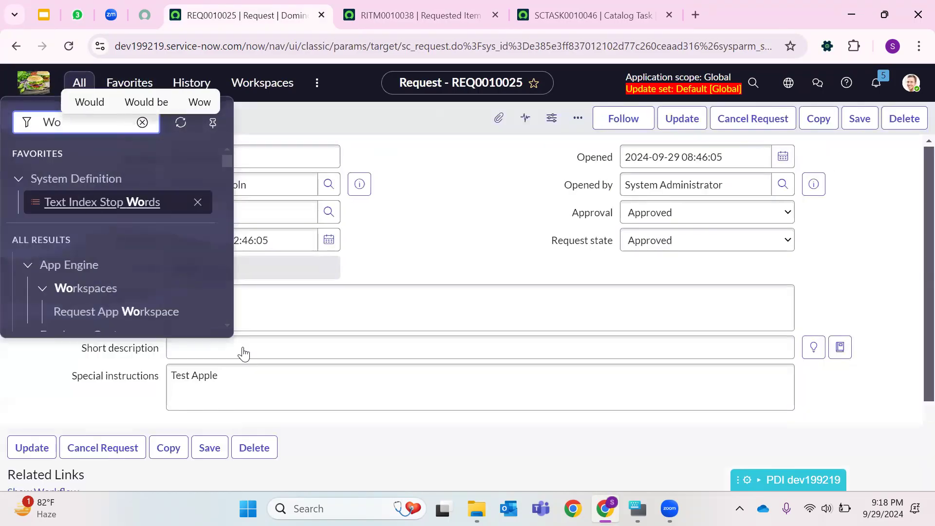
left_click(242, 352)
scroll(175, 401, "down", 3)
- Open the request's Workflow Context related link definition and return to the request
left_click(60, 324)
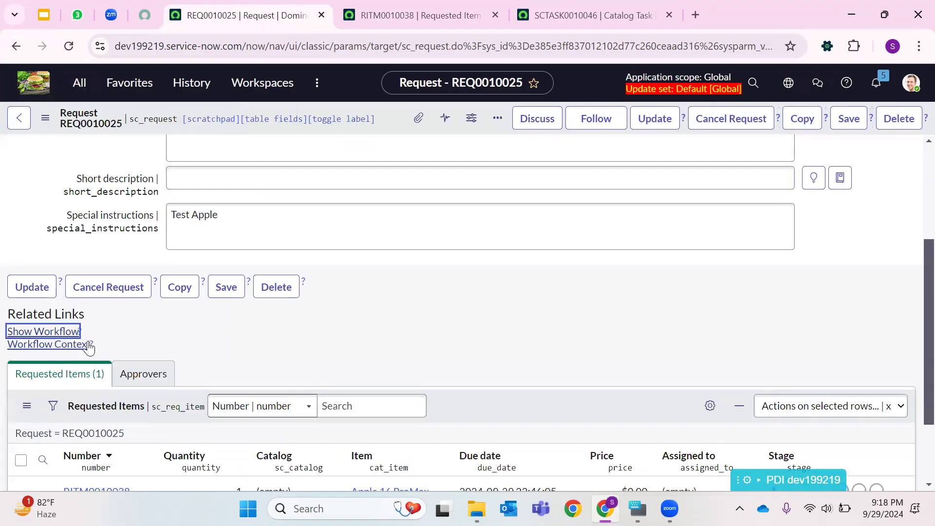
left_click(74, 350)
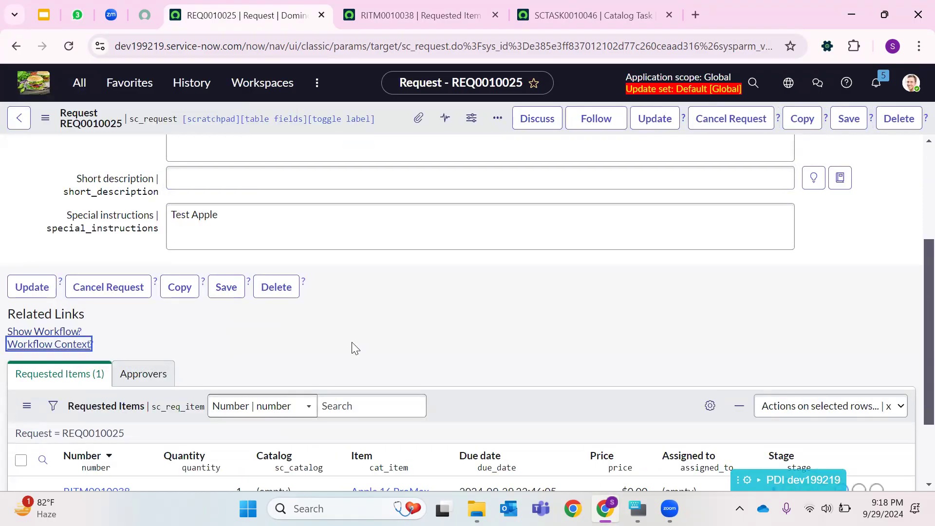
left_click(81, 354)
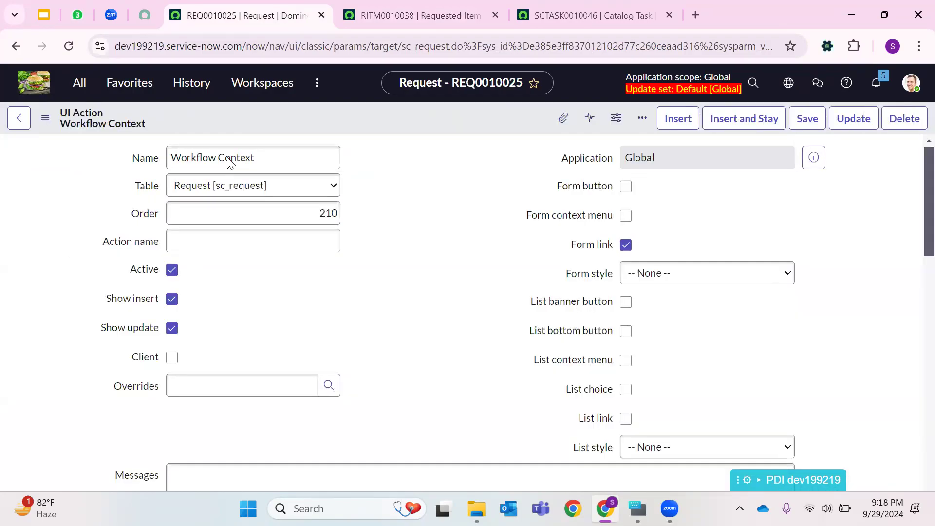
double_click(663, 205)
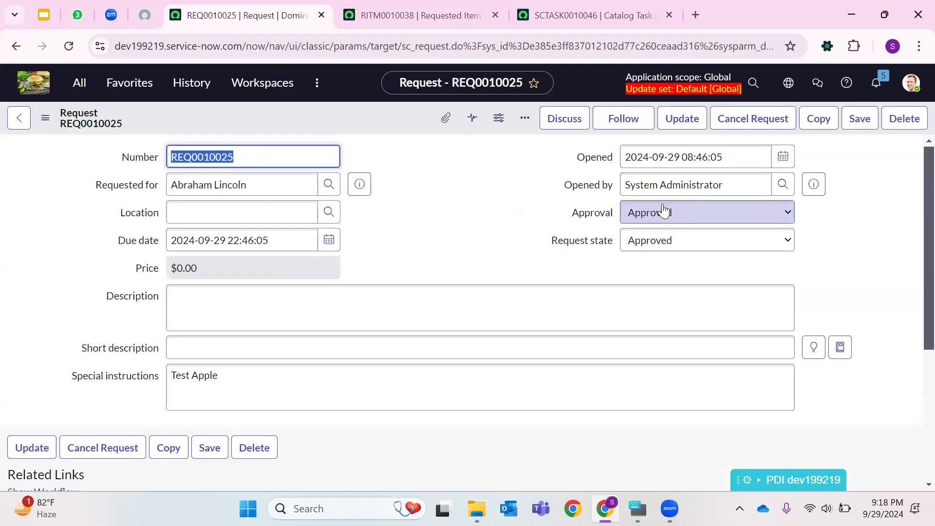
- Go back to the requested item and open its Workflow Context in a new tab
left_click(19, 118)
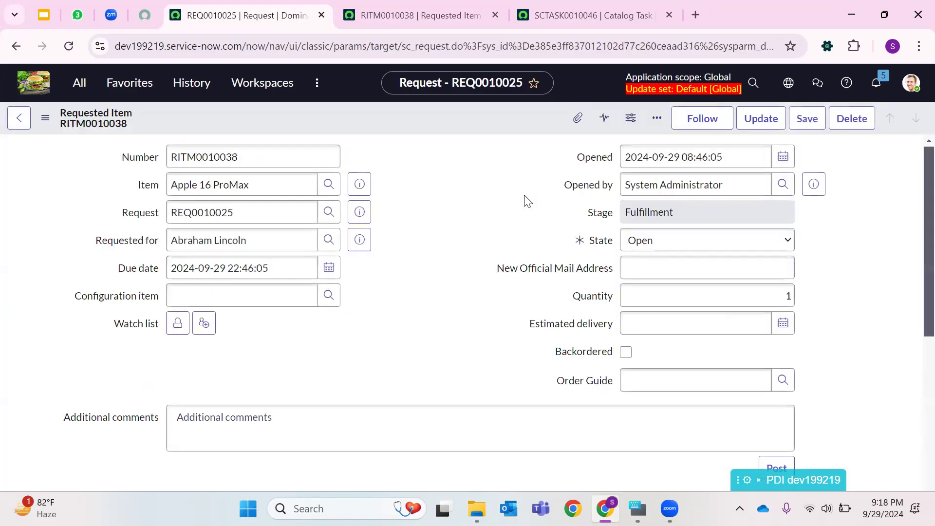
scroll(489, 218, "down", 7)
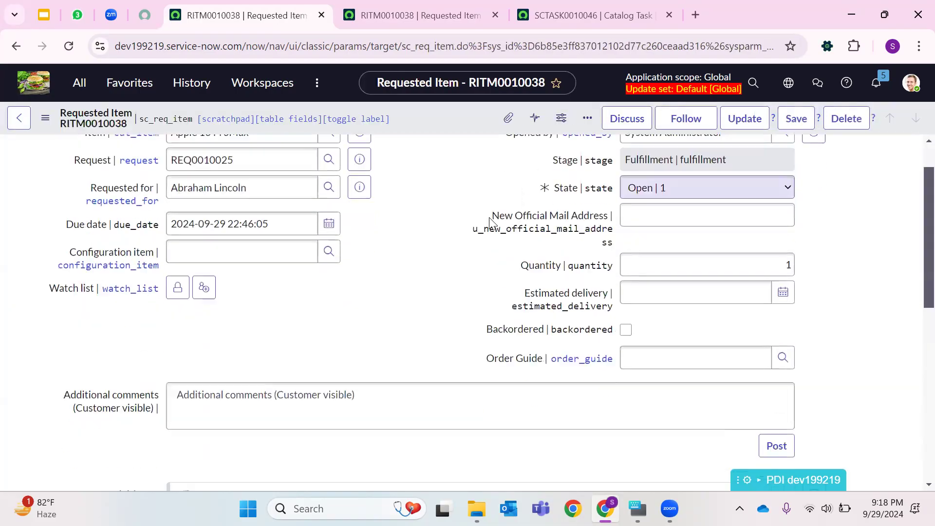
left_click(32, 236)
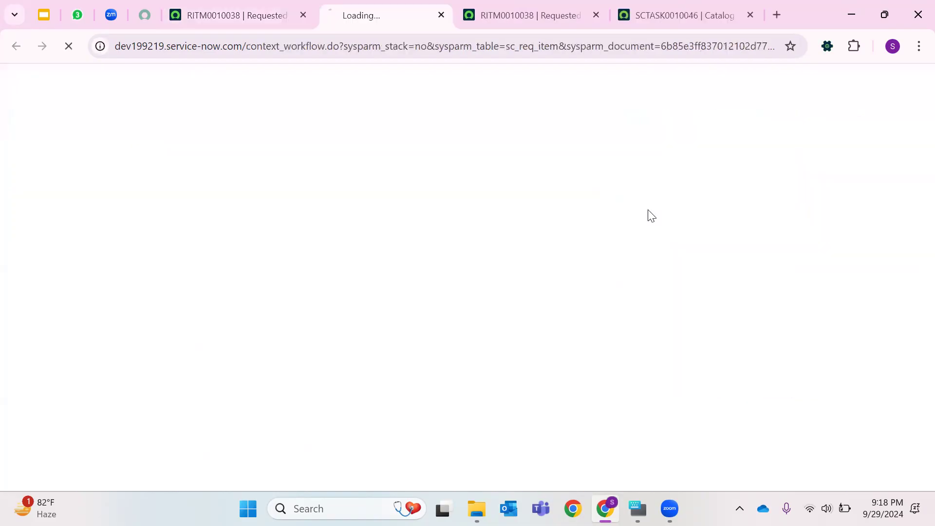
- Scroll through the catalog task's related lists
left_click(607, 16)
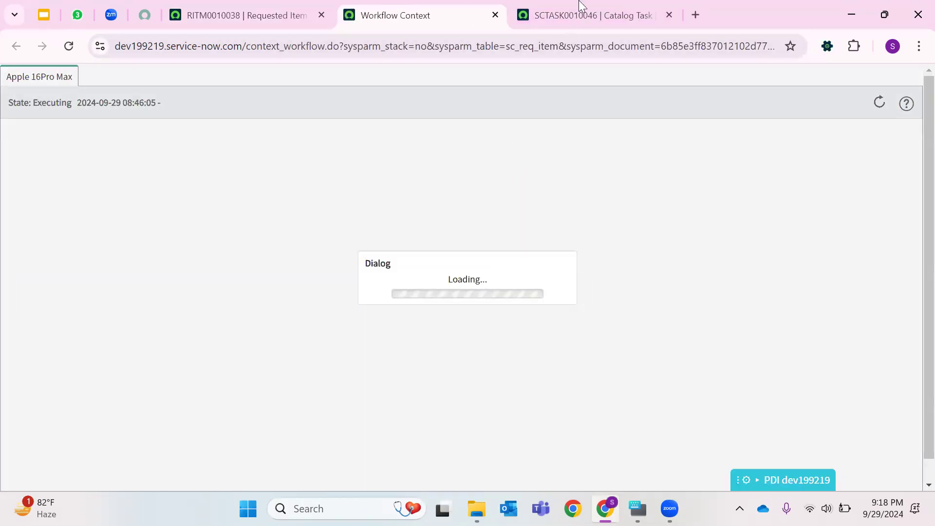
left_click(581, 11)
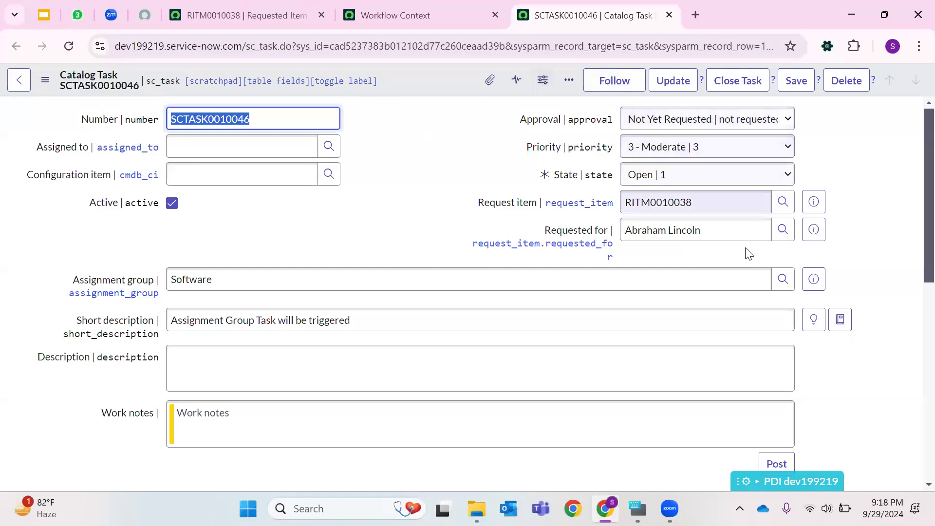
scroll(230, 259, "down", 9)
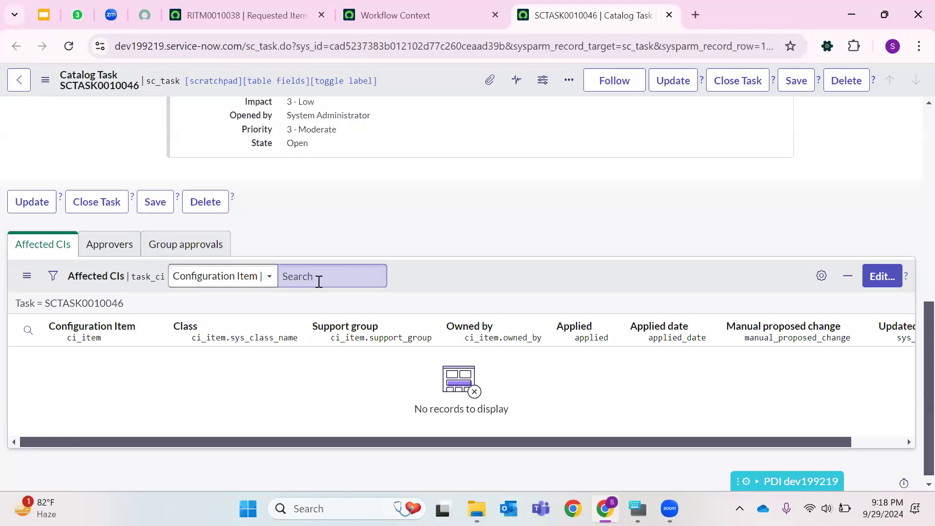
- Switch to the workflow context and inspect the details of each workflow activity
left_click(483, 13)
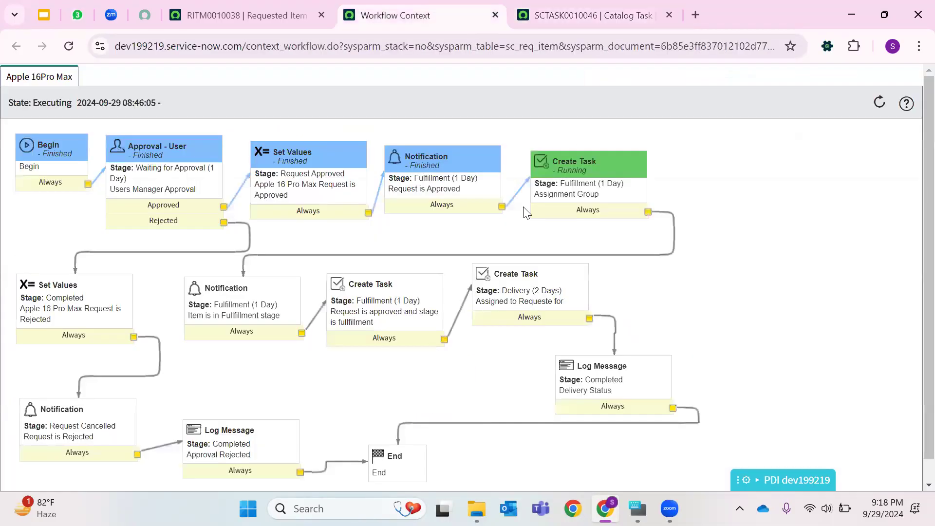
scroll(112, 224, "down", 1)
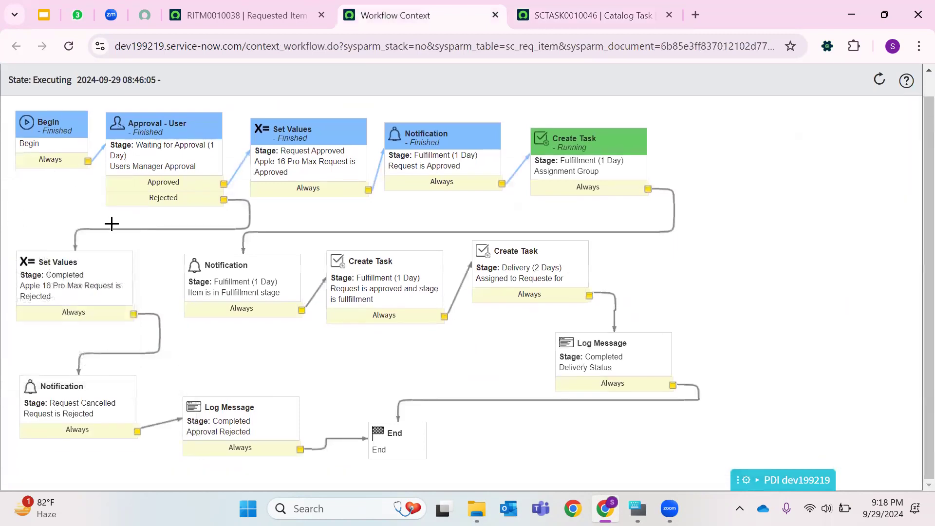
mouse_move(58, 130)
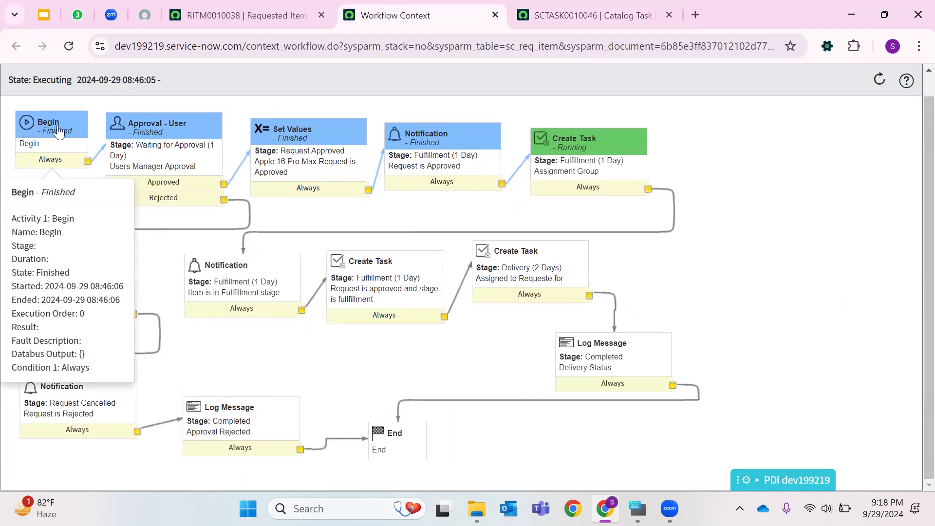
mouse_move(171, 139)
mouse_move(309, 141)
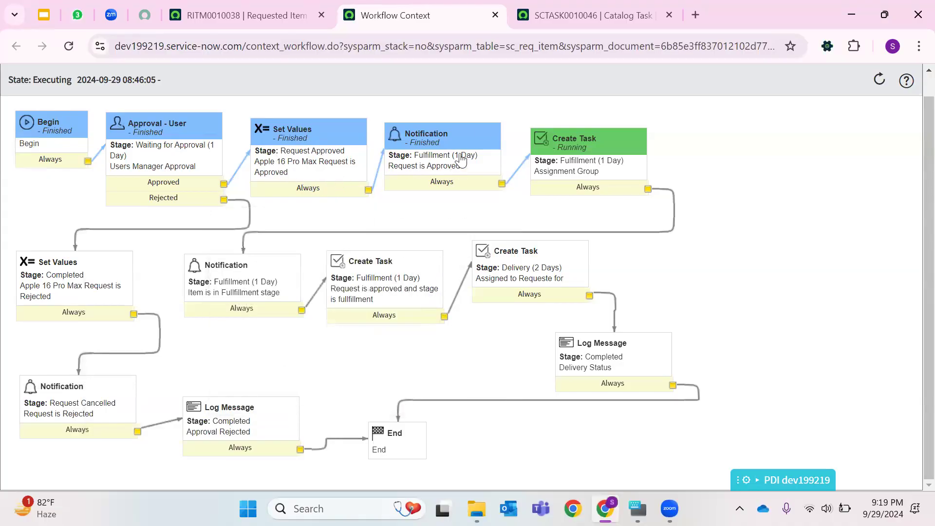
mouse_move(612, 165)
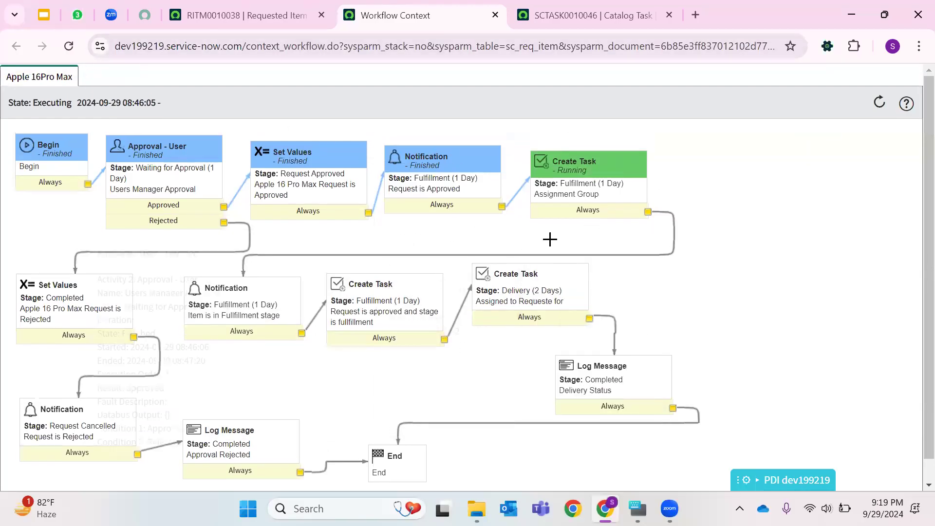
mouse_move(617, 188)
- Glance at the requested item tab and return to the workflow context diagram
left_click(243, 15)
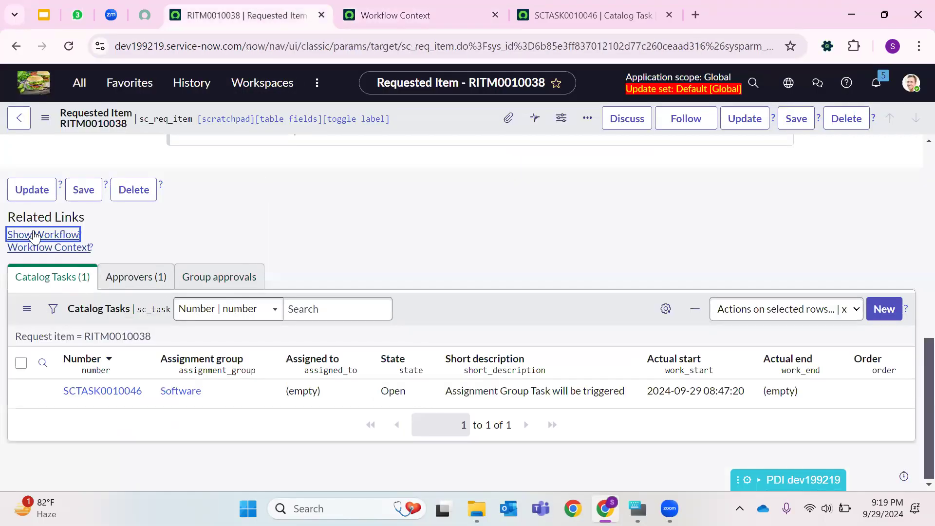
left_click(643, 15)
left_click(419, 15)
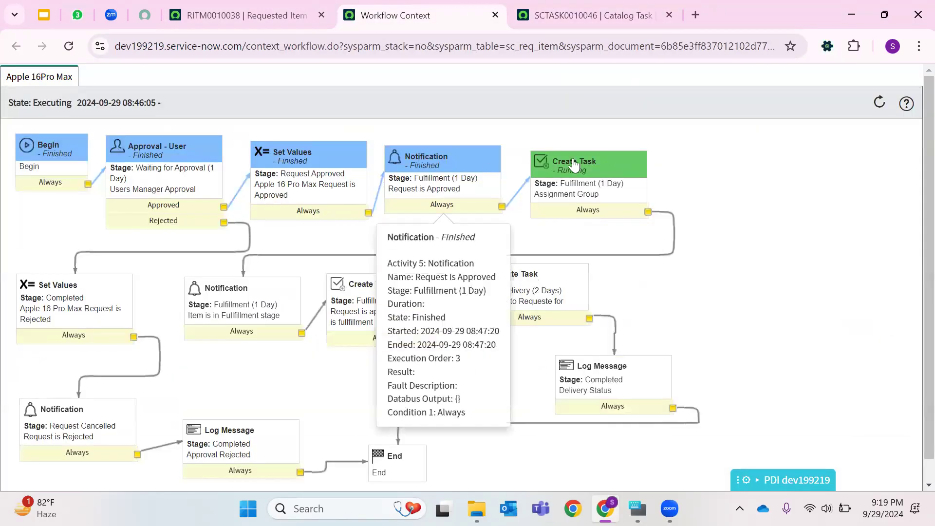
- Close catalog task SCTASK0010046 by setting its state to Closed Complete and updating the record
scroll(244, 311, "down", 2)
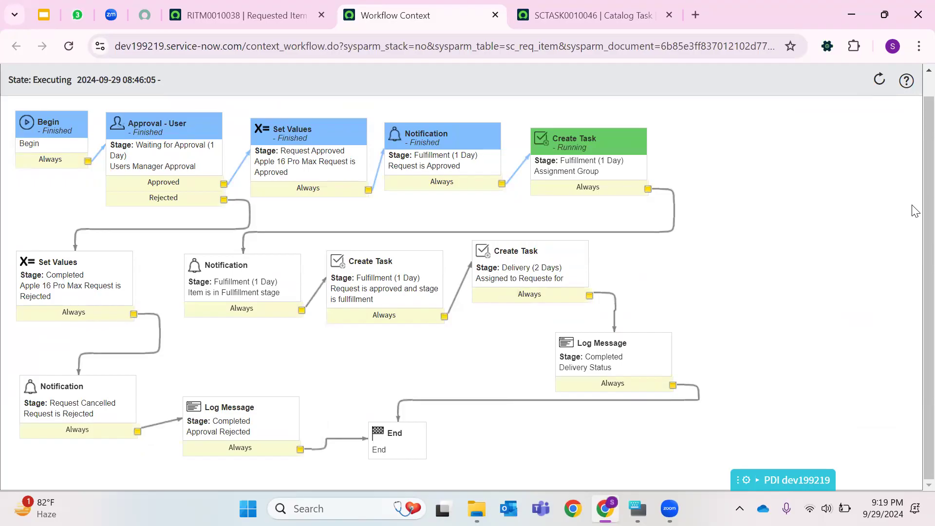
left_click(580, 16)
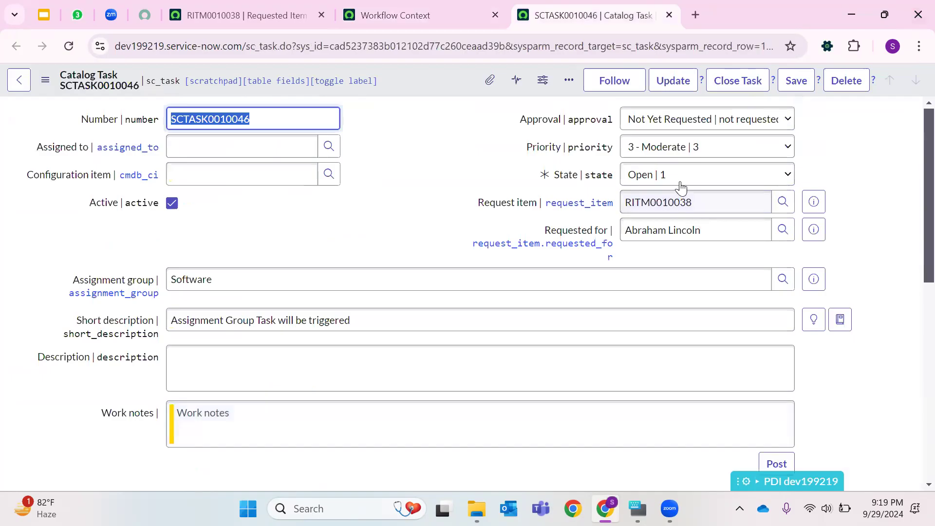
left_click(680, 184)
left_click(659, 284)
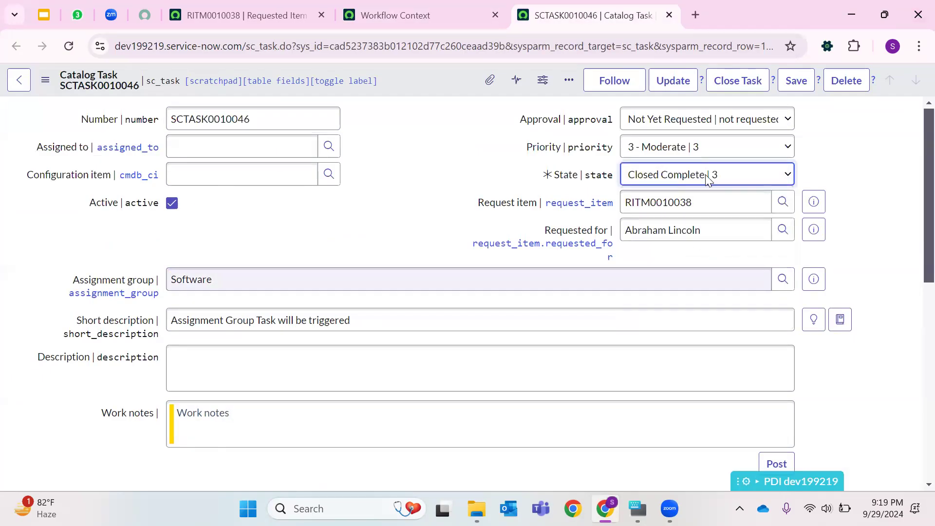
left_click(691, 83)
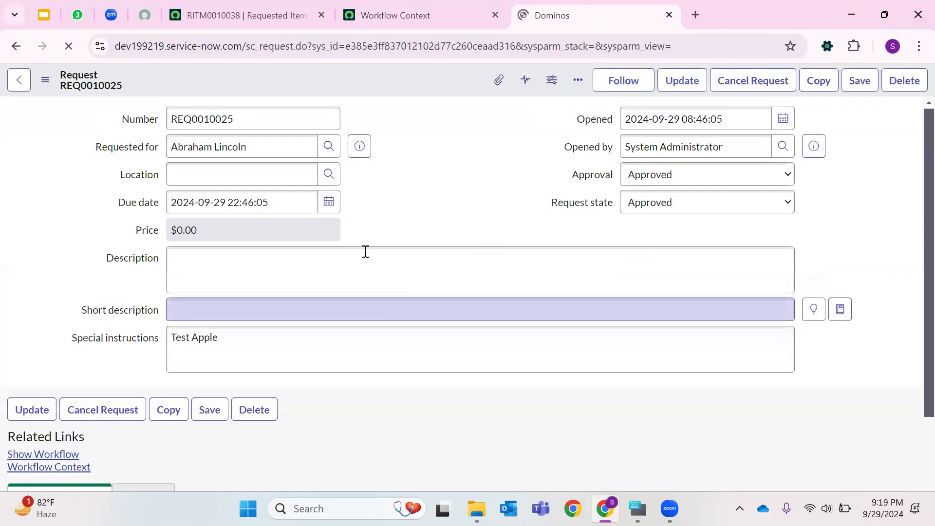
- Open requested item RITM0010038 from the request's related list in a new tab
scroll(209, 184, "down", 5)
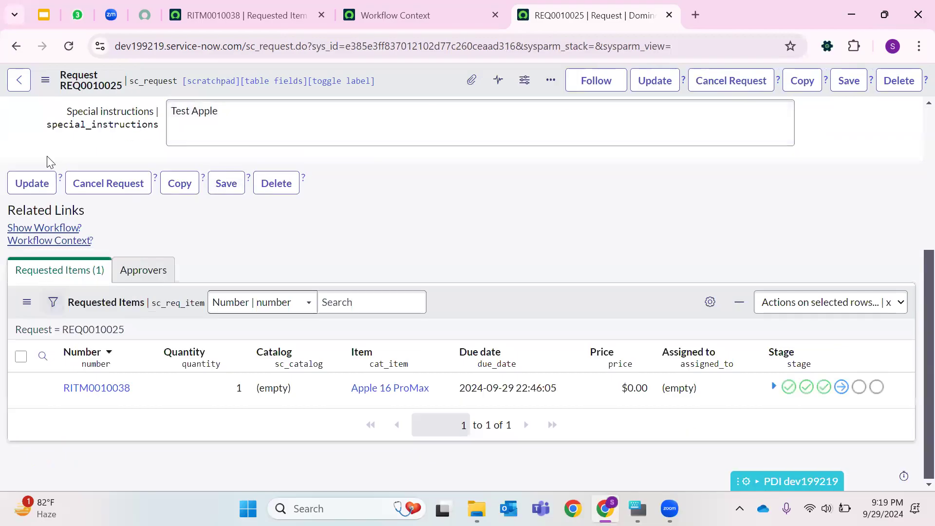
left_click(68, 46)
scroll(50, 433, "down", 3)
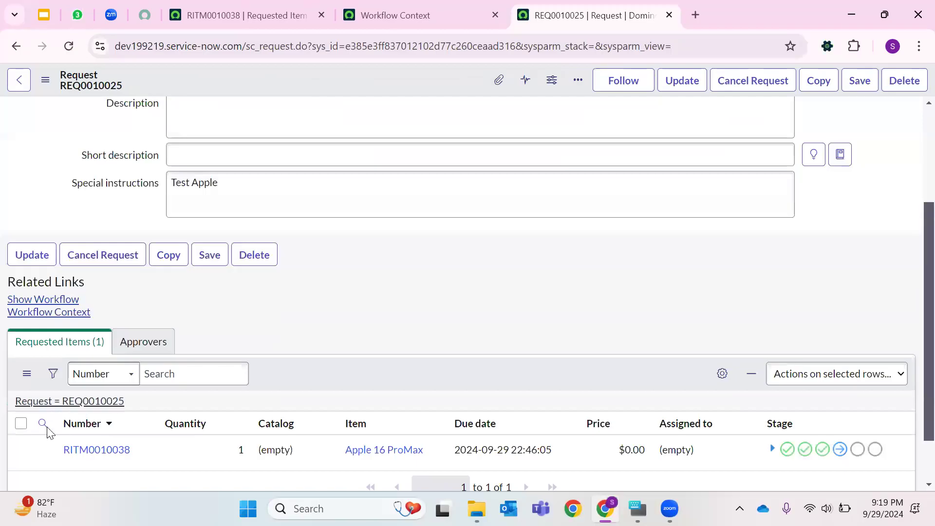
right_click(78, 469)
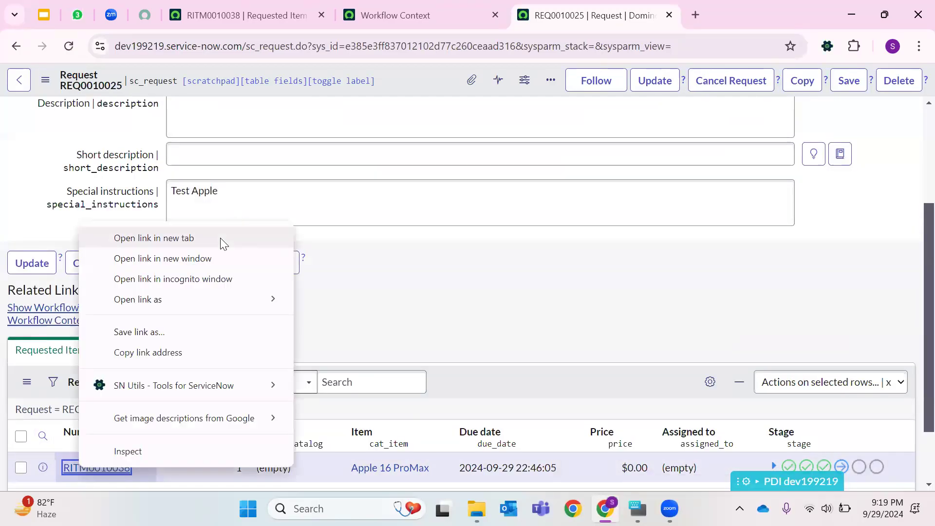
left_click(220, 238)
left_click(628, 14)
- Open the new Hardware catalog task SCTASK0010047 from the requested item's catalog tasks in a new tab
scroll(516, 234, "down", 6)
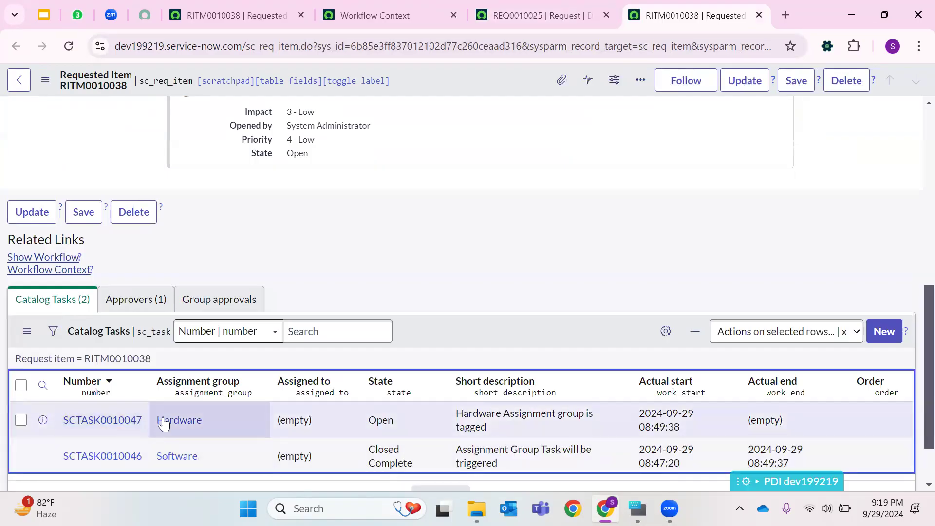
double_click(164, 424)
right_click(75, 419)
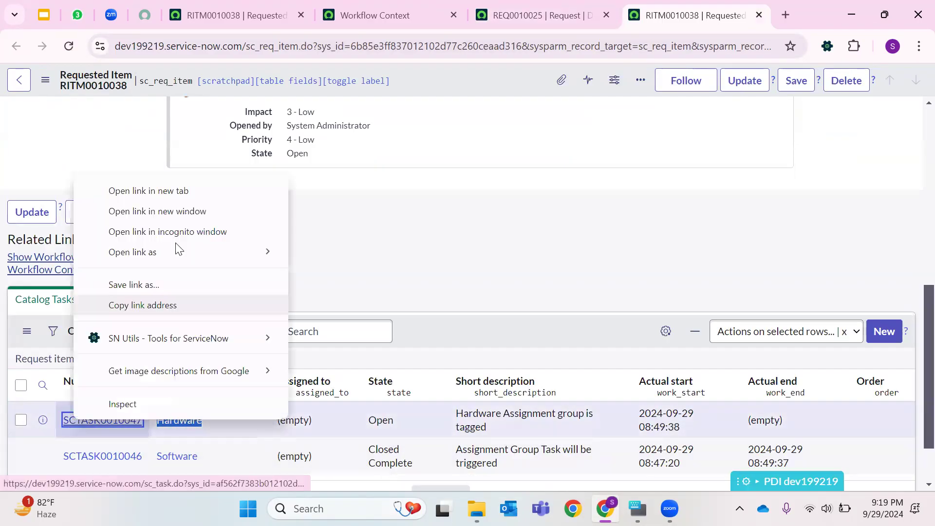
left_click(176, 191)
left_click(673, 14)
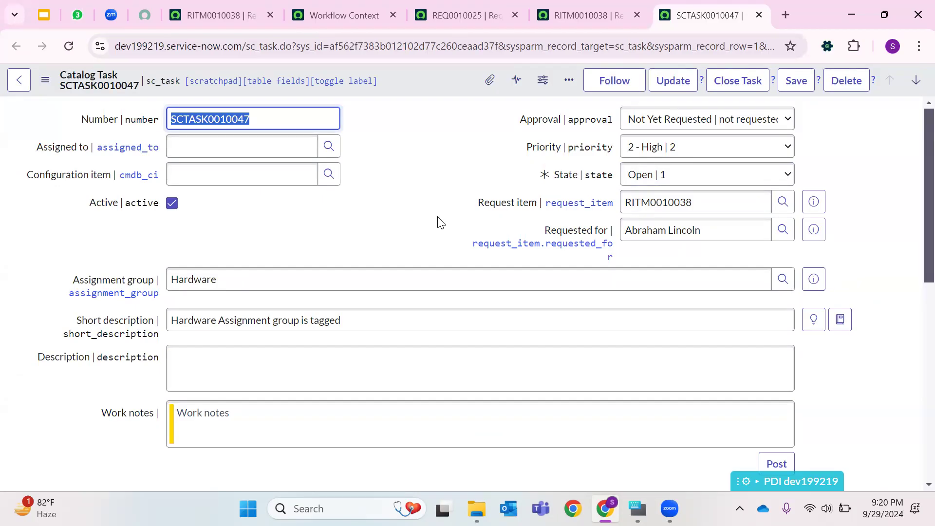
- Review the Hardware catalog task's fields and glance across the open tabs
scroll(438, 221, "down", 8)
scroll(436, 224, "up", 8)
left_click(506, 13)
left_click(585, 15)
left_click(711, 15)
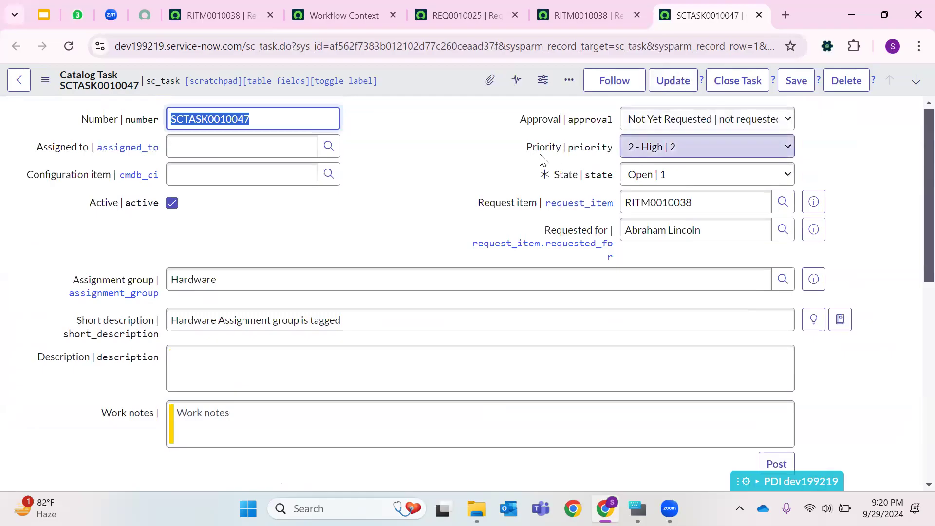
- Close the catalog task, requested item, request and workflow context tabs
left_click(759, 15)
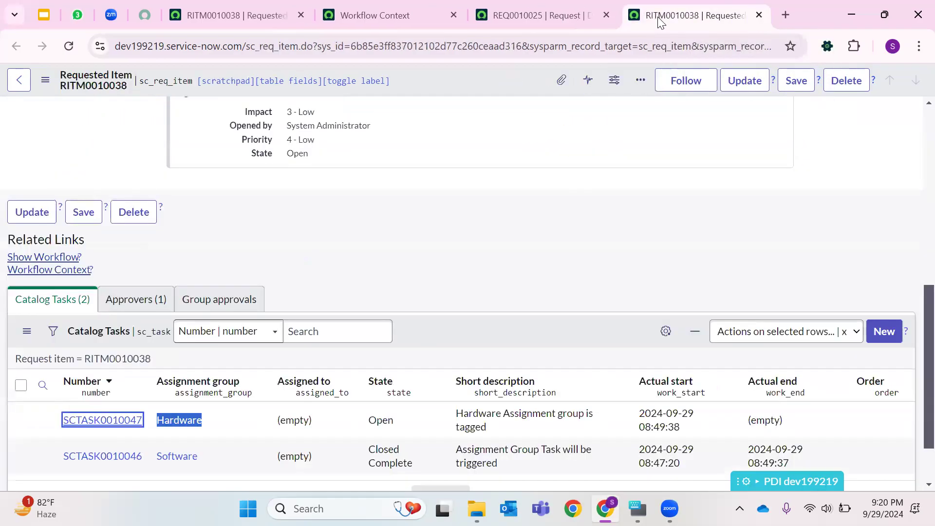
left_click(758, 16)
left_click(669, 14)
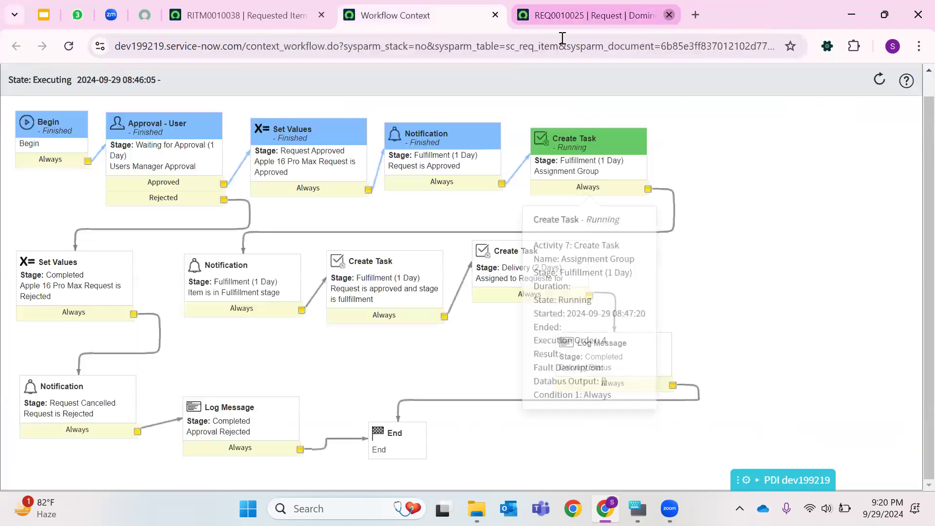
left_click(495, 15)
- Open the incident list by entering Incident.LIST in the navigator filter
left_click(80, 82)
type("I")
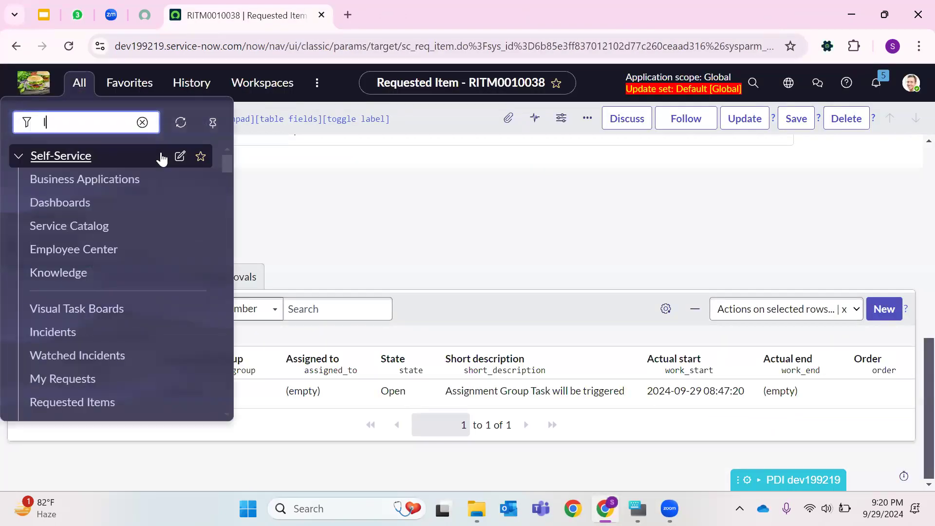
type("ncident.LIST")
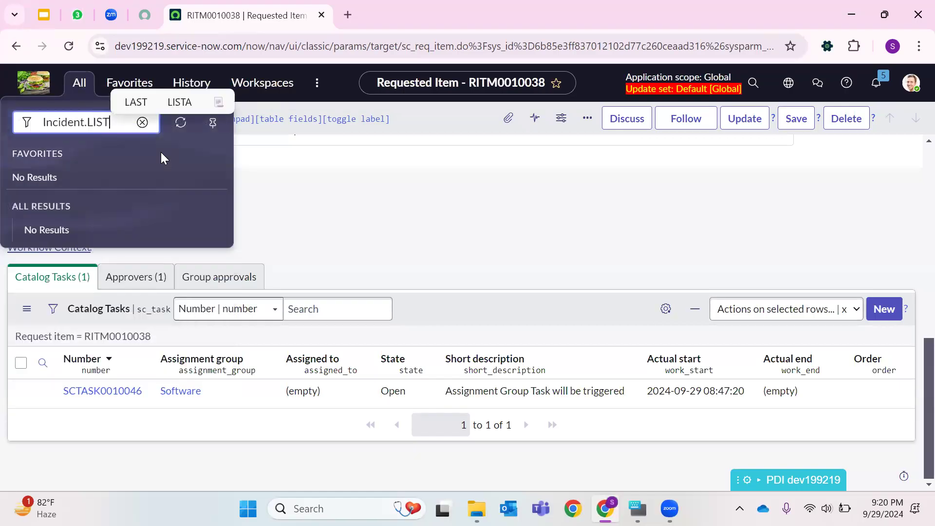
key("Return")
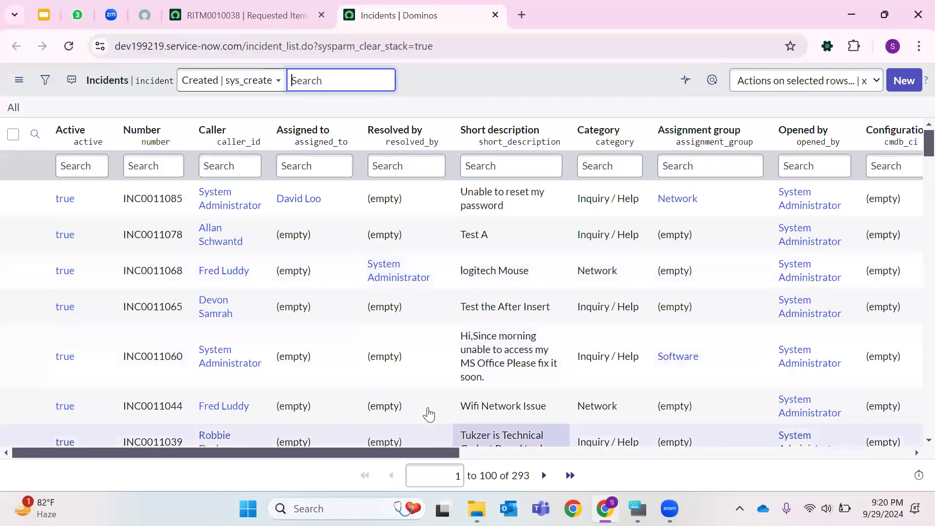
- Export the incident list to Excel (.xlsx) and download the exported file
left_click(544, 476)
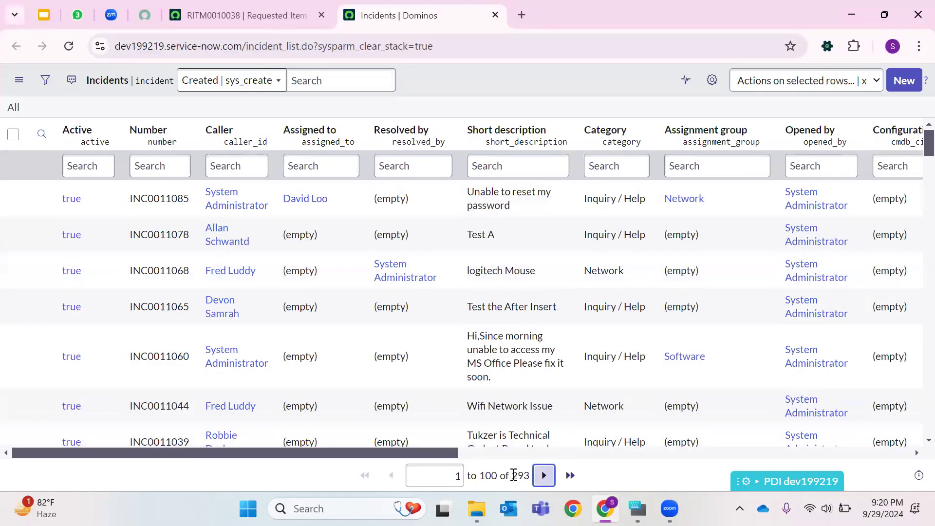
left_click(561, 132)
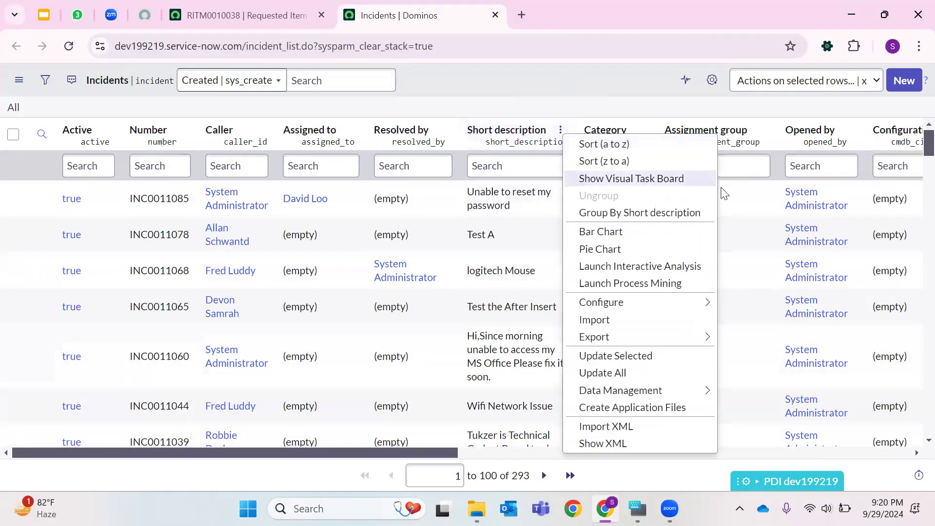
mouse_move(679, 339)
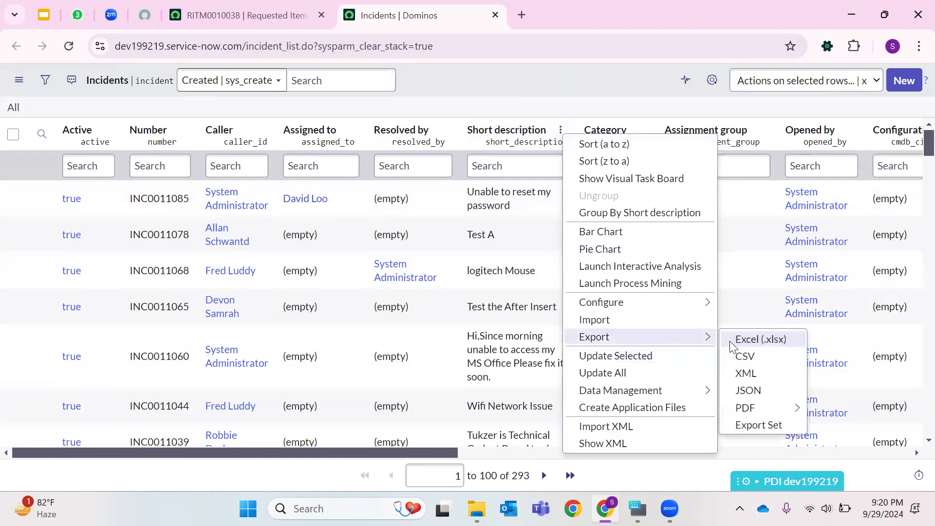
left_click(762, 341)
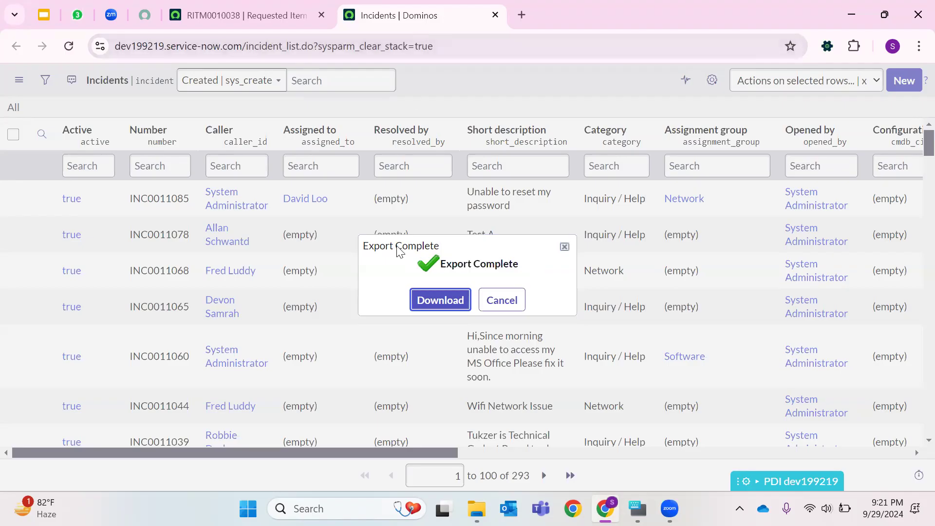
left_click(441, 300)
- Switch to Google Sheets by opening it from the Google apps launcher in a new tab
left_click(521, 15)
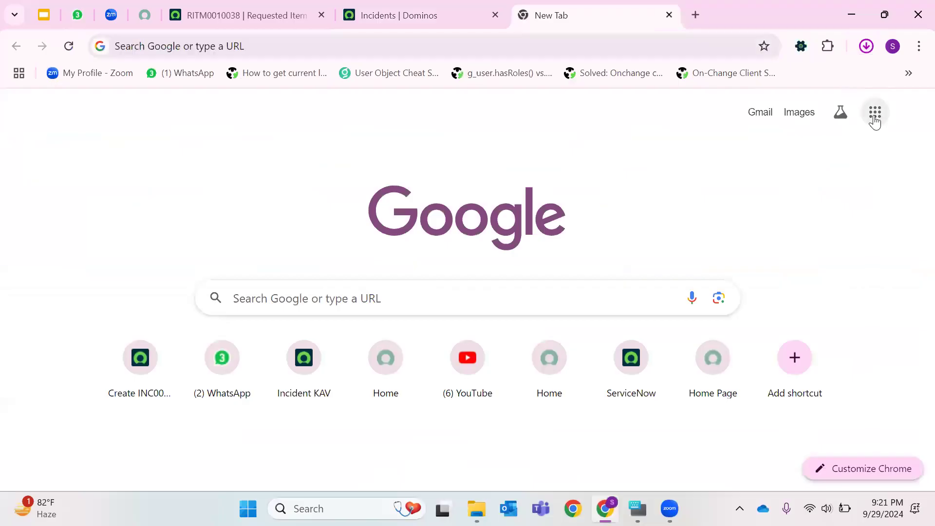
left_click(875, 117)
scroll(818, 303, "down", 3)
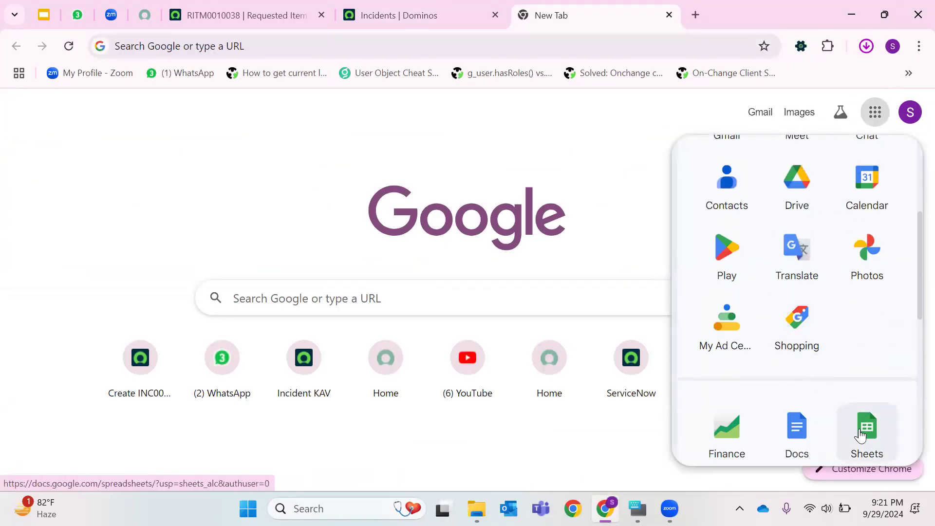
left_click(863, 438)
left_click(373, 6)
left_click(574, 10)
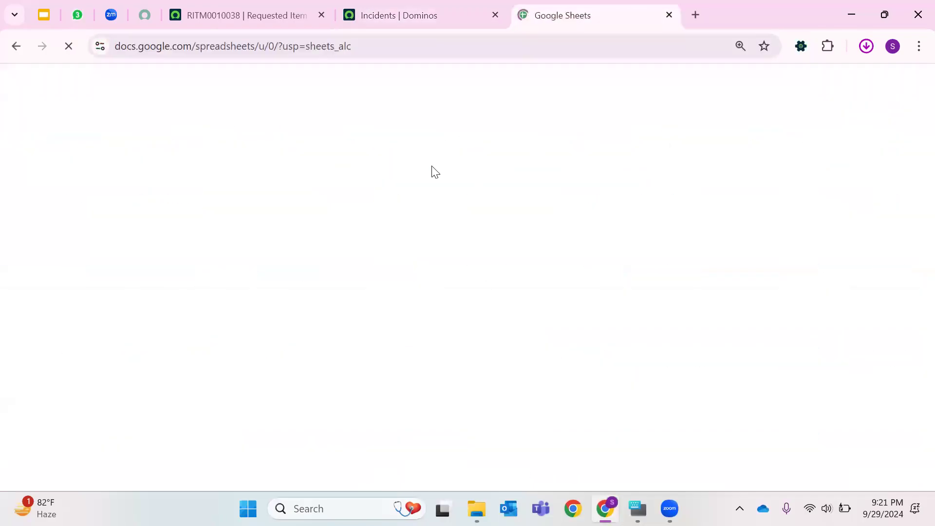
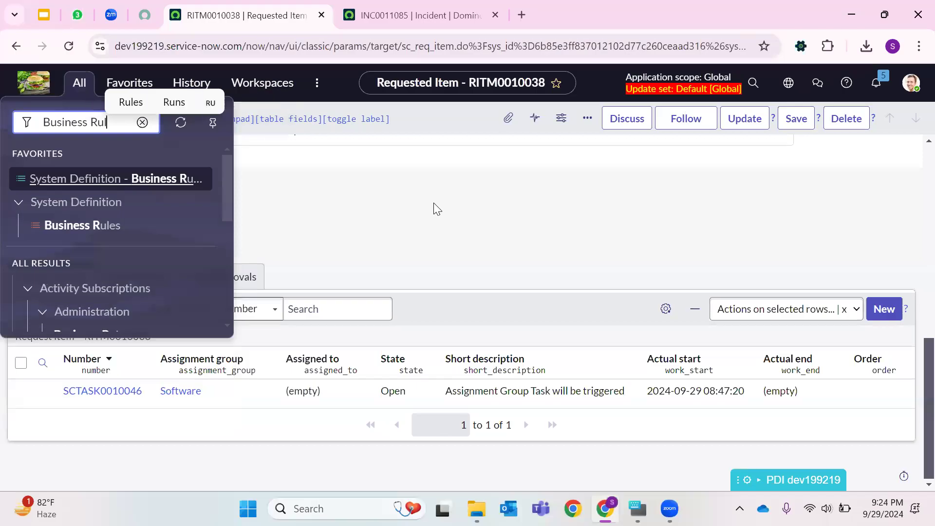
- Open the Business Rules list in a new tab and start a new business rule record
right_click(108, 228)
left_click(193, 245)
left_click(375, 15)
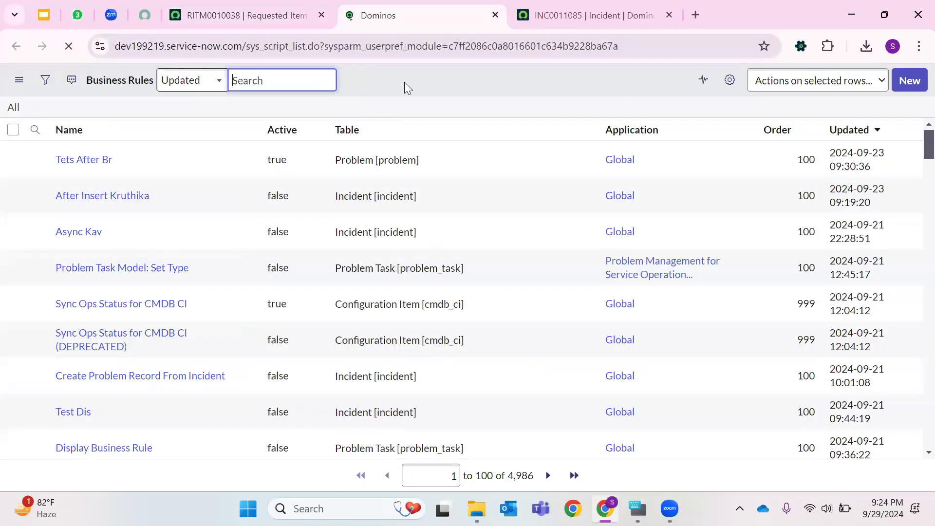
left_click(886, 83)
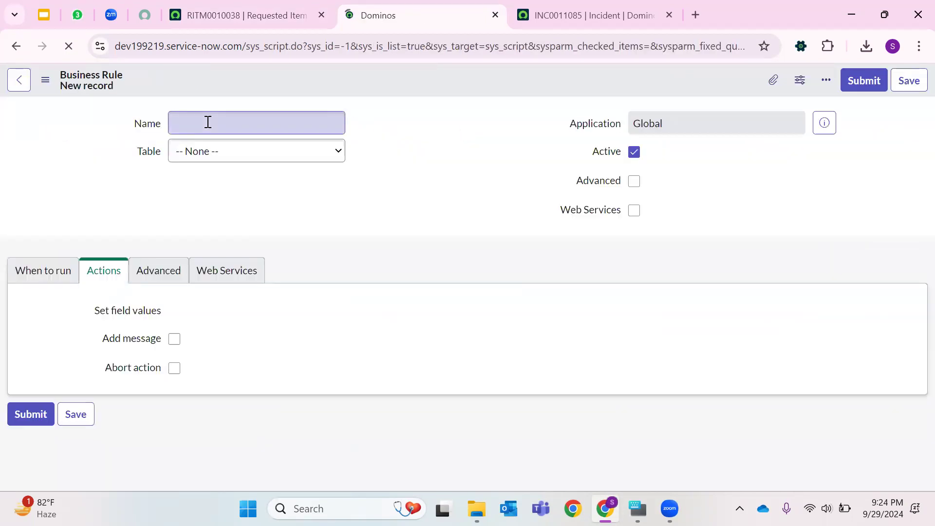
- Name the business rule Error Message and set its table to Incident
left_click(208, 163)
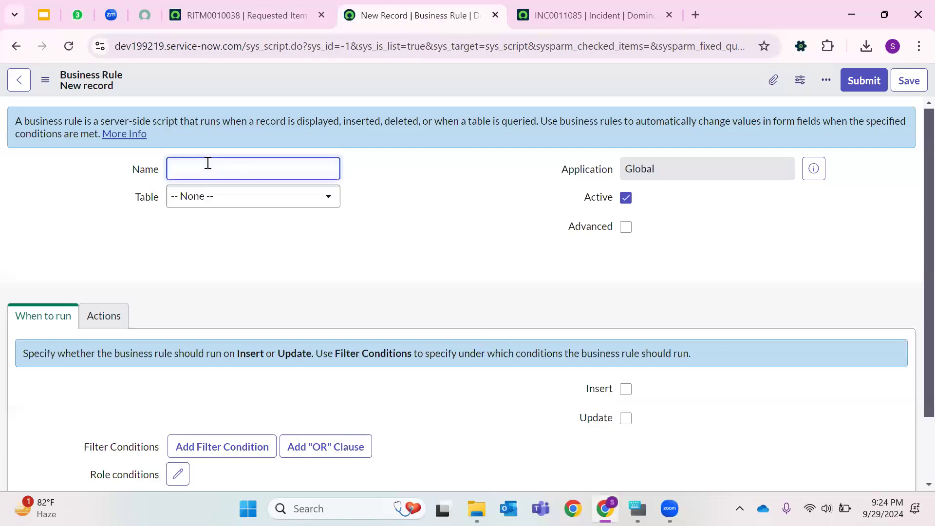
type("Err")
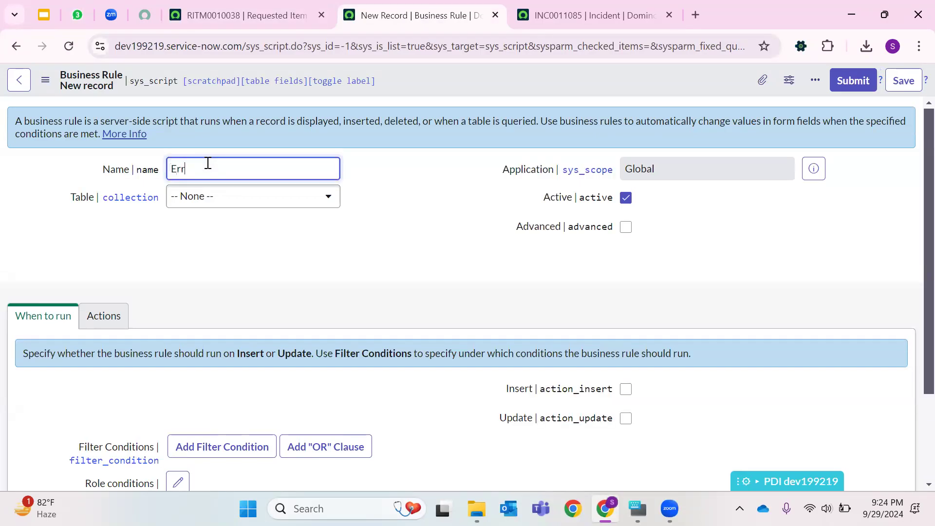
type("or Message")
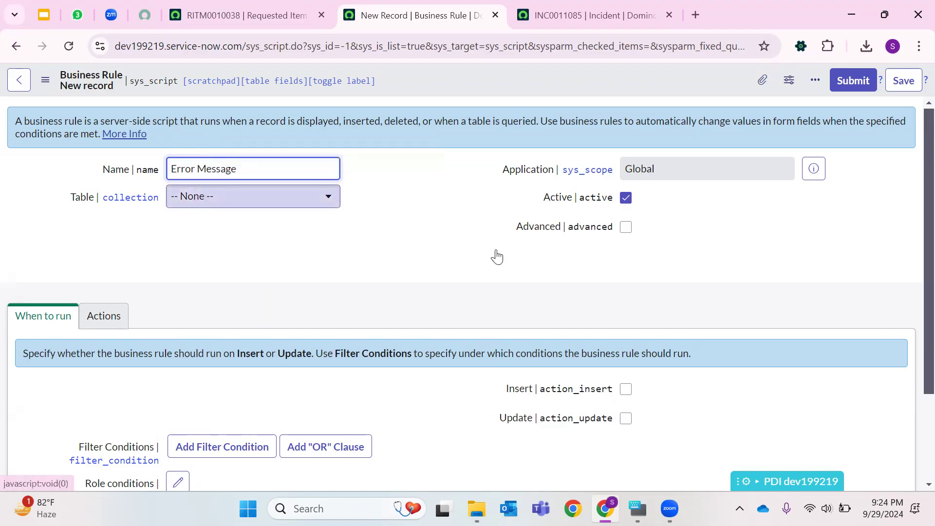
key("Tab")
type("I")
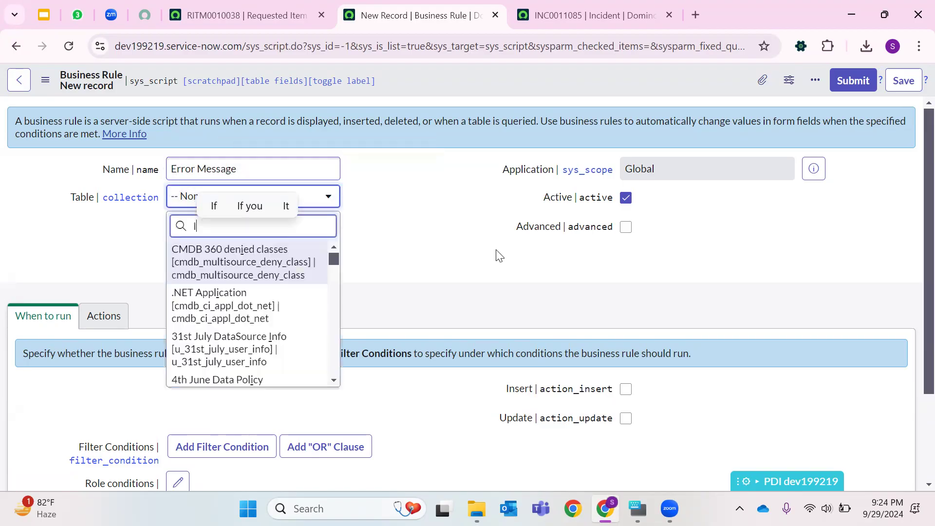
type("nci")
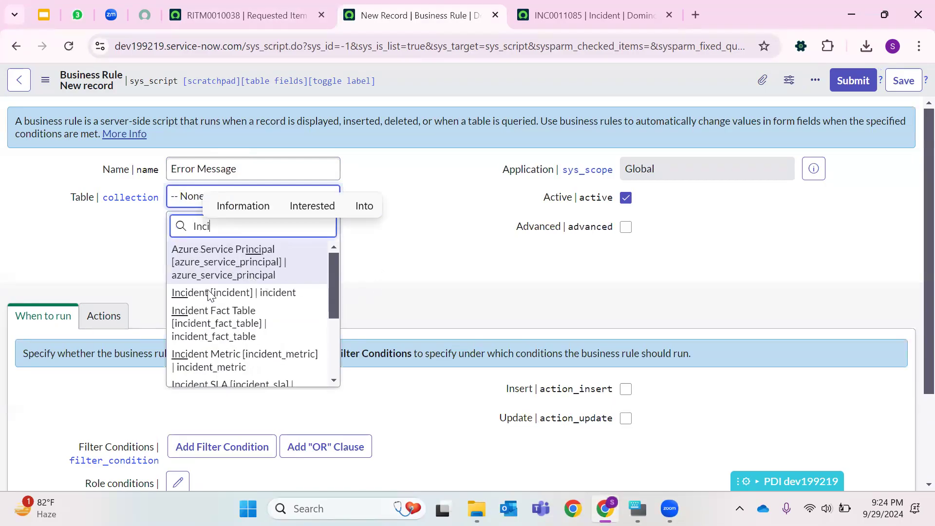
left_click(317, 297)
- Enable Advanced and make the rule run on Insert and Update
left_click(628, 231)
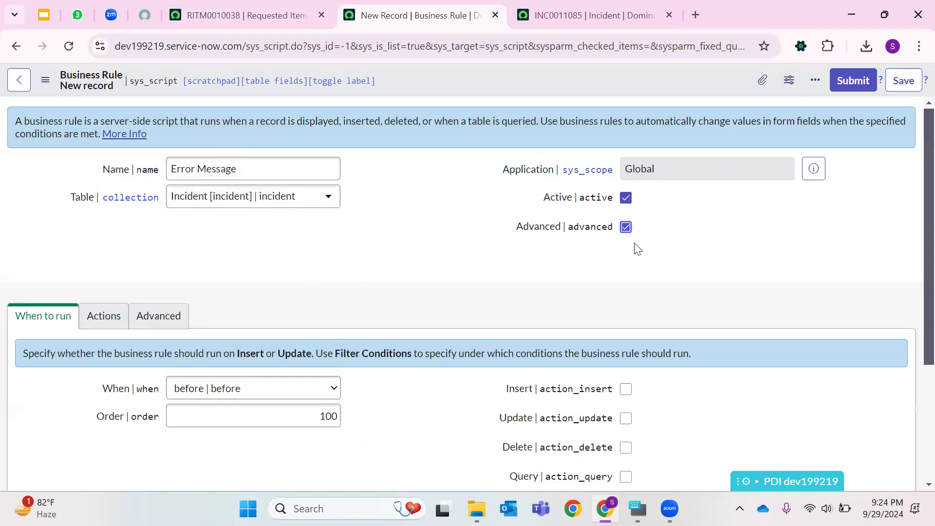
scroll(324, 336, "down", 3)
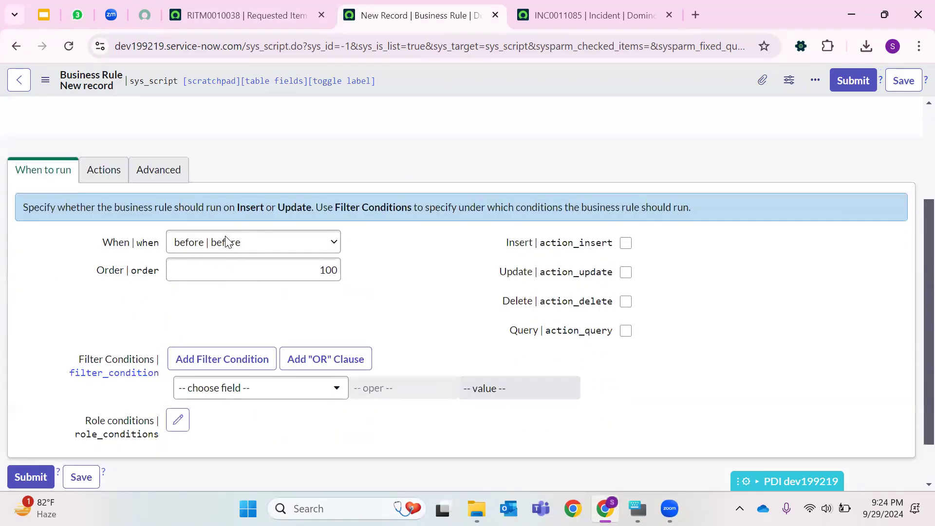
left_click(626, 244)
left_click(626, 272)
- In the Advanced script, add gs.addInfoMessage('Hi Today is Sunday Sep 29, 2024'); inside the function
left_click(155, 173)
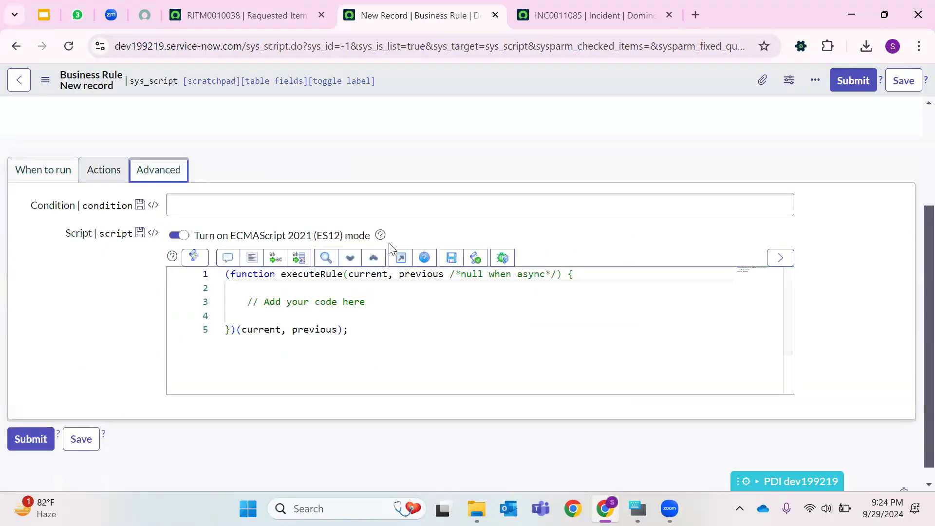
left_click(395, 303)
key("Return")
type("gs.addInfo")
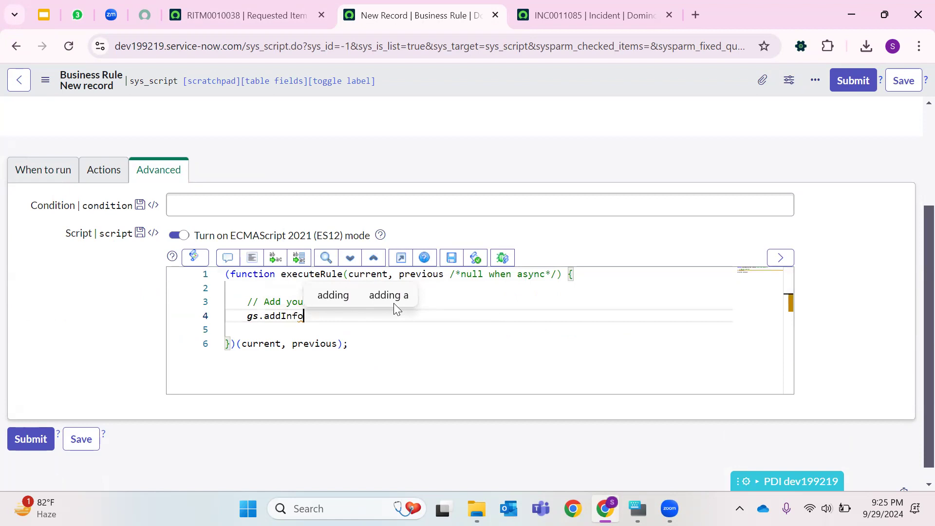
type("Mes")
key("Return")
type("('')")
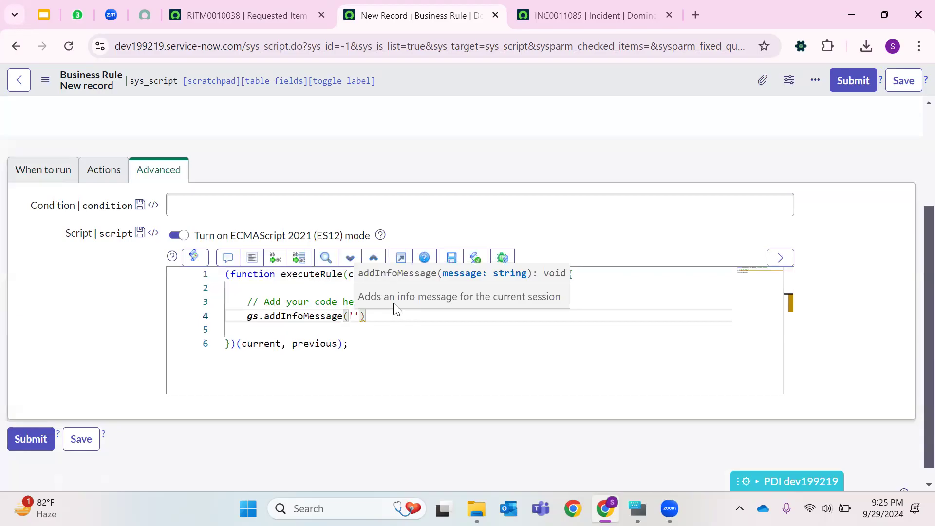
type("Hi Today")
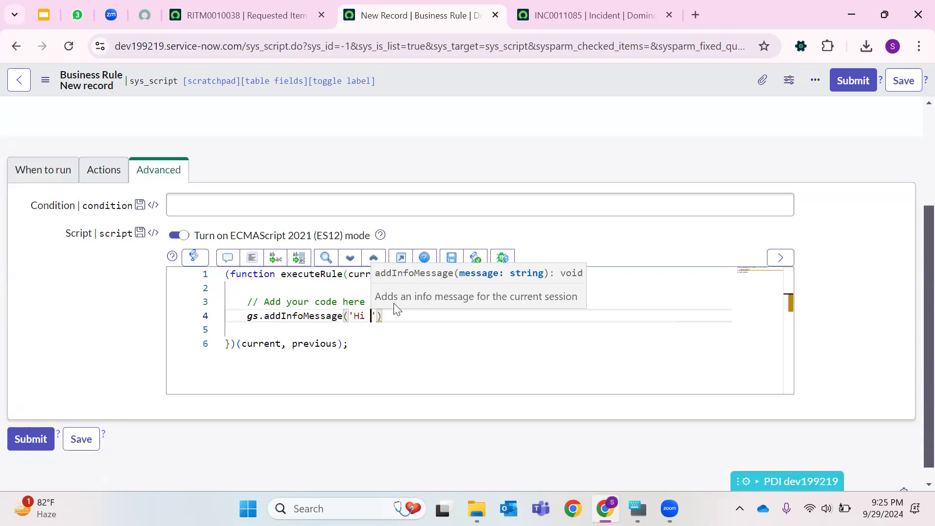
type(" is ")
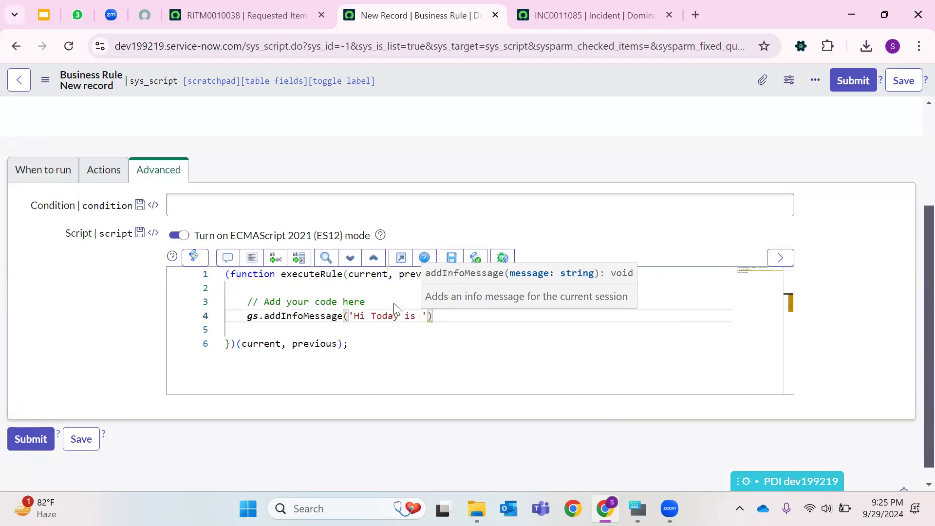
type("Sunday Sep 29, 2023")
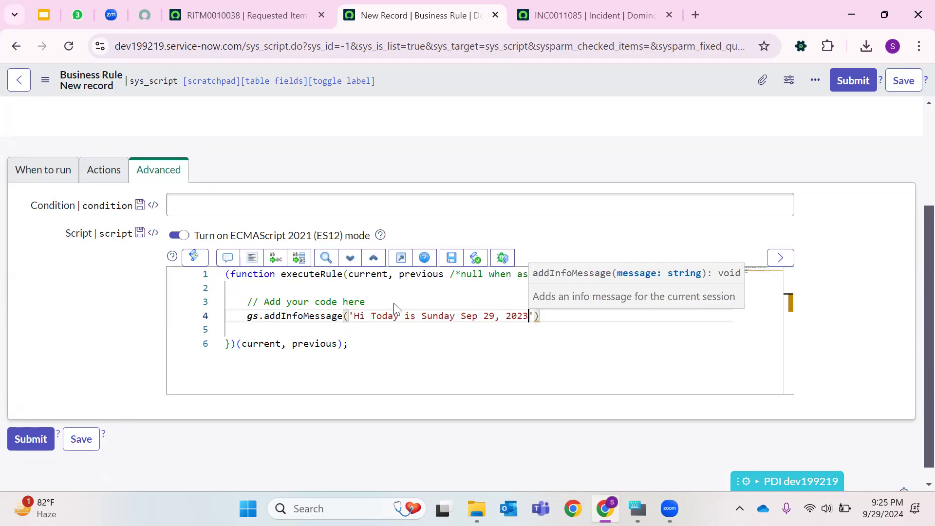
key("BackSpace")
type("4")
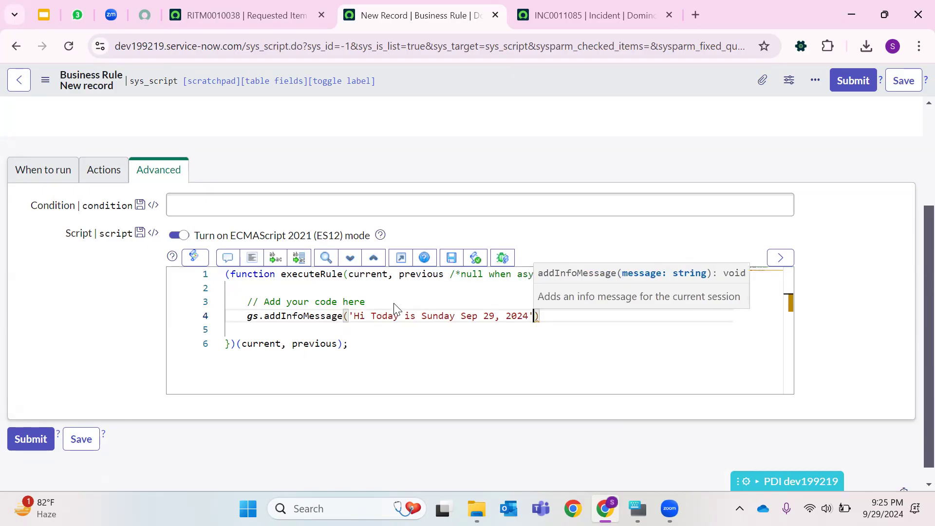
key("End")
type(";")
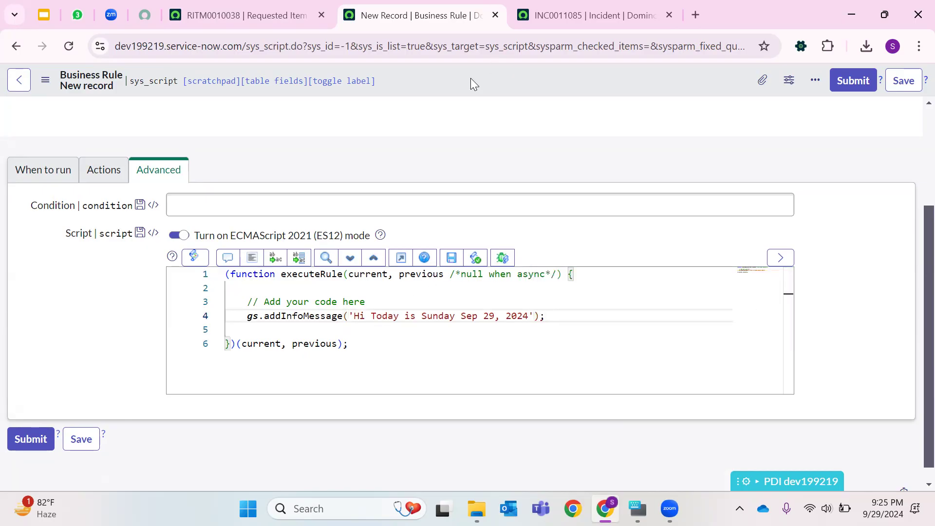
- Save the Error Message business rule
right_click(491, 82)
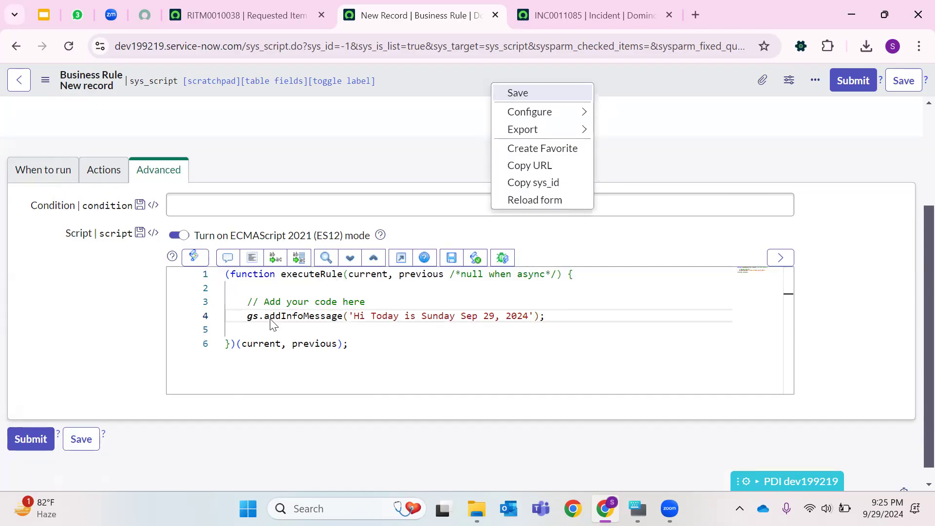
left_click(518, 93)
left_click(607, 10)
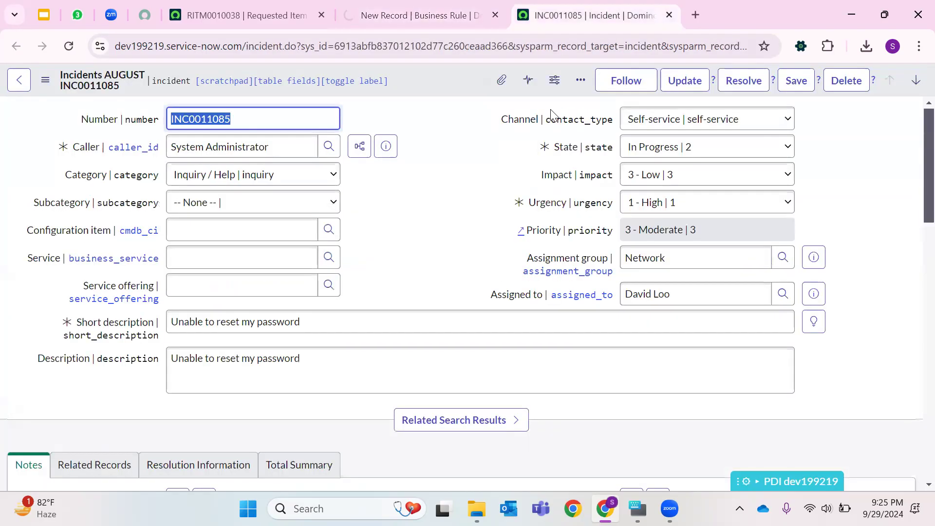
left_click(441, 16)
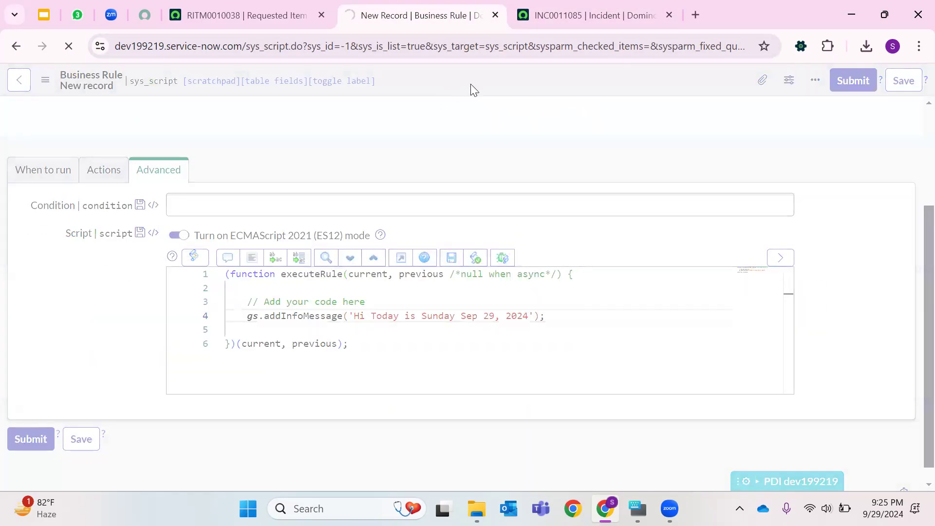
- Open a new incident form by replacing the URL's sys_id with -1, and pick a caller from recent selections
left_click(578, 19)
double_click(404, 39)
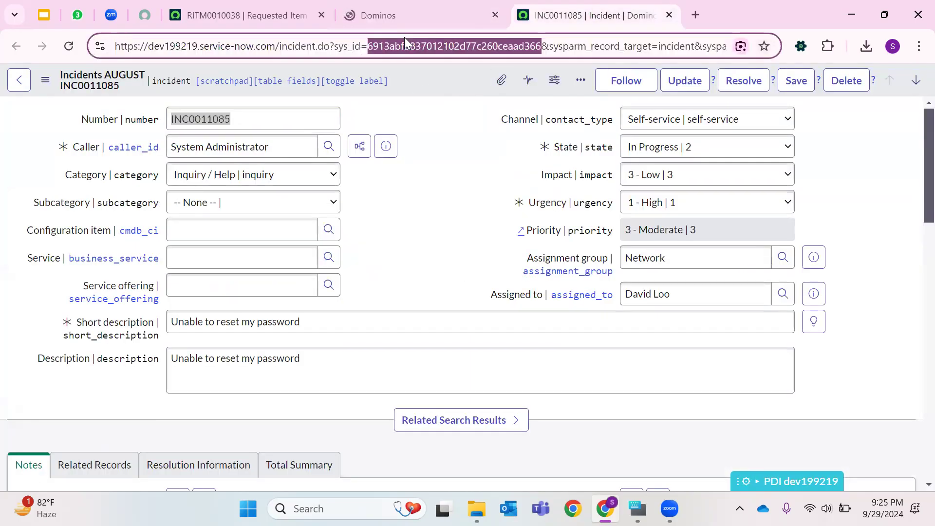
type("-1")
key("Return")
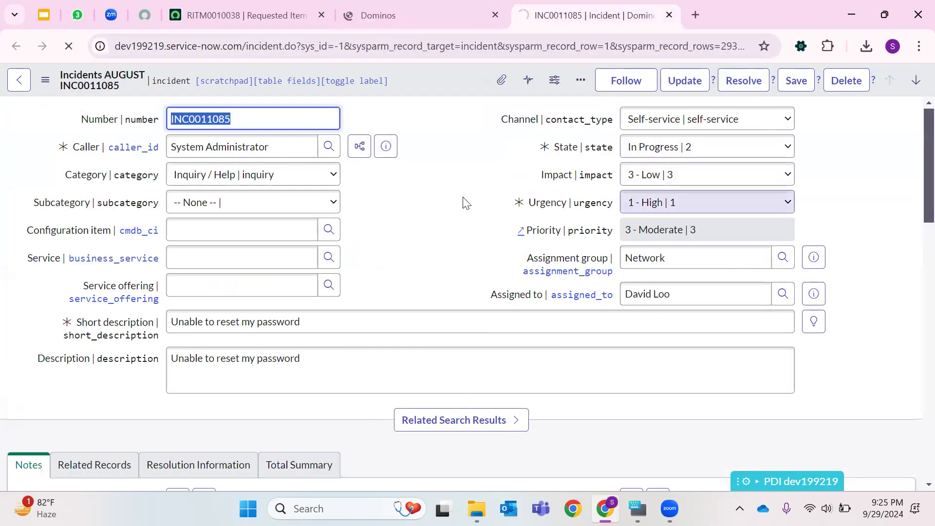
left_click(177, 150)
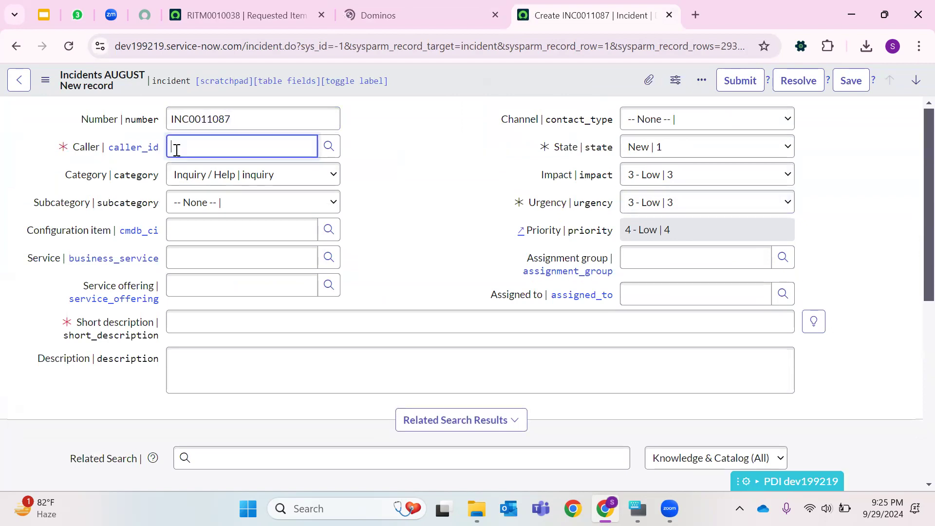
type("**")
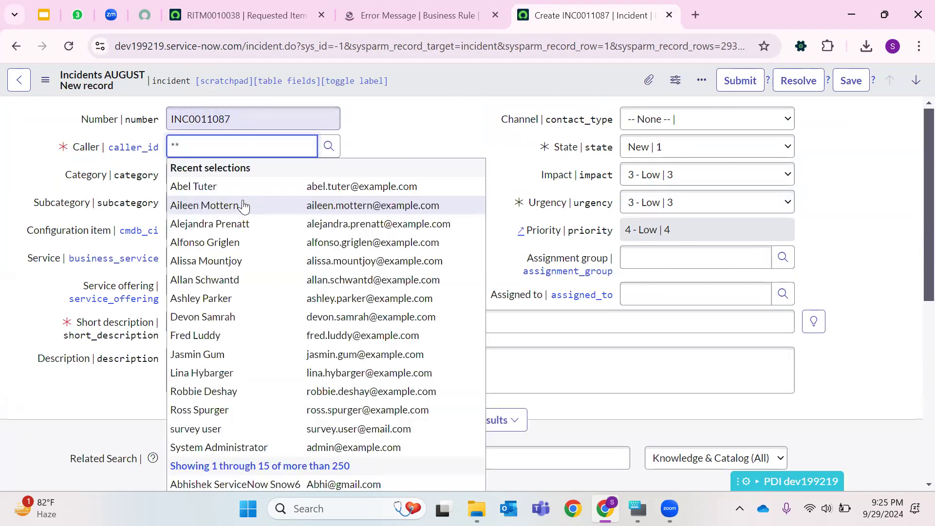
left_click(223, 206)
- Set the incident's short description to Test and save it
left_click(254, 330)
type("T")
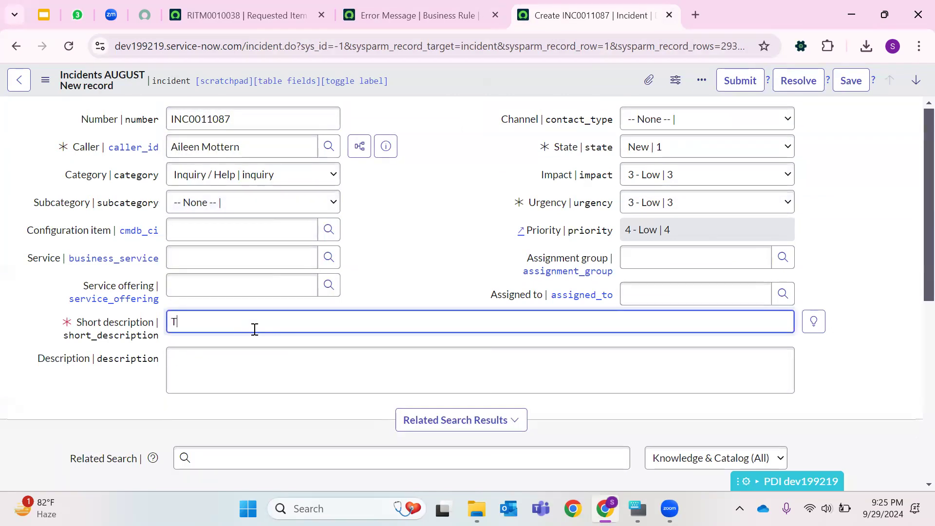
type("est")
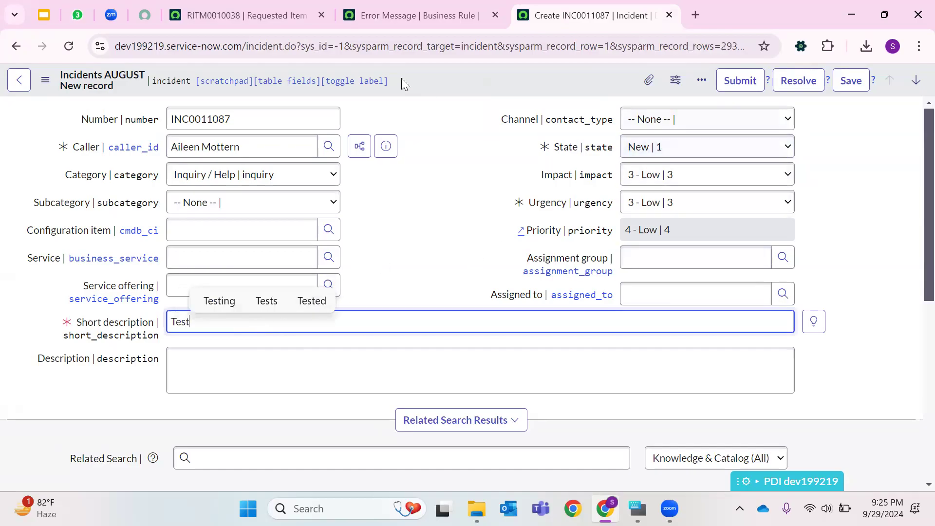
right_click(423, 79)
left_click(443, 90)
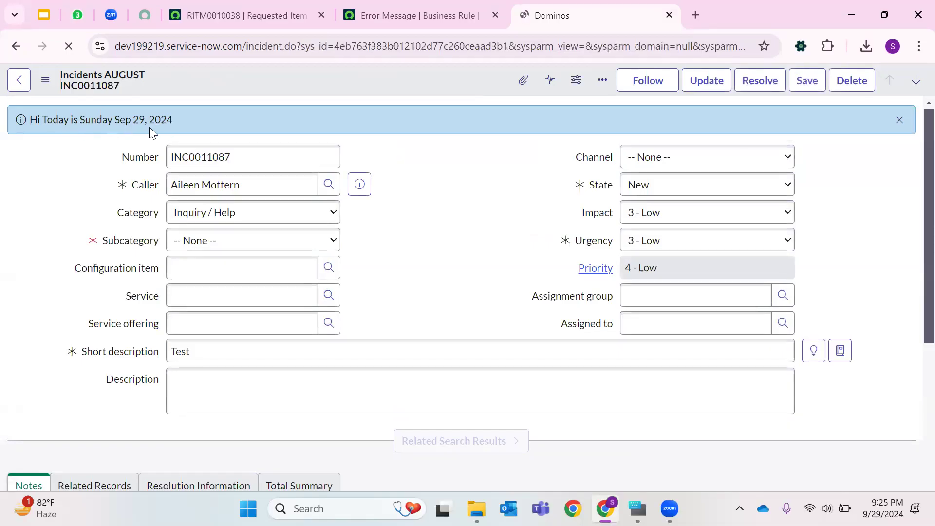
- Review the info message line in the business rule's script
left_click(467, 15)
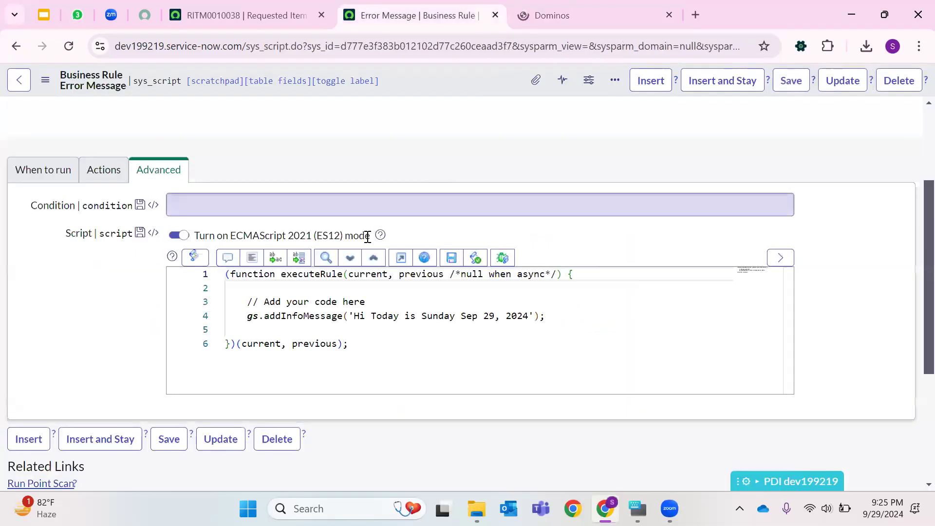
triple_click(294, 316)
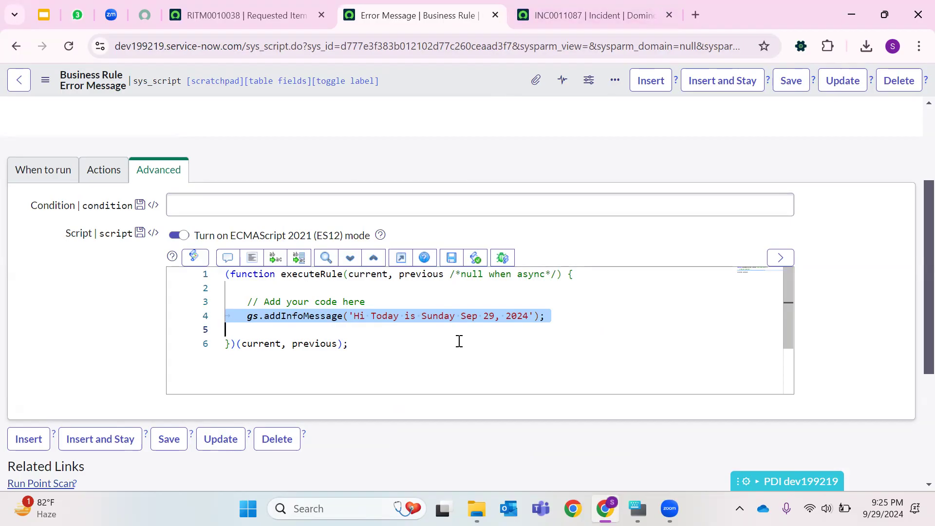
left_click(412, 345)
left_click(300, 321)
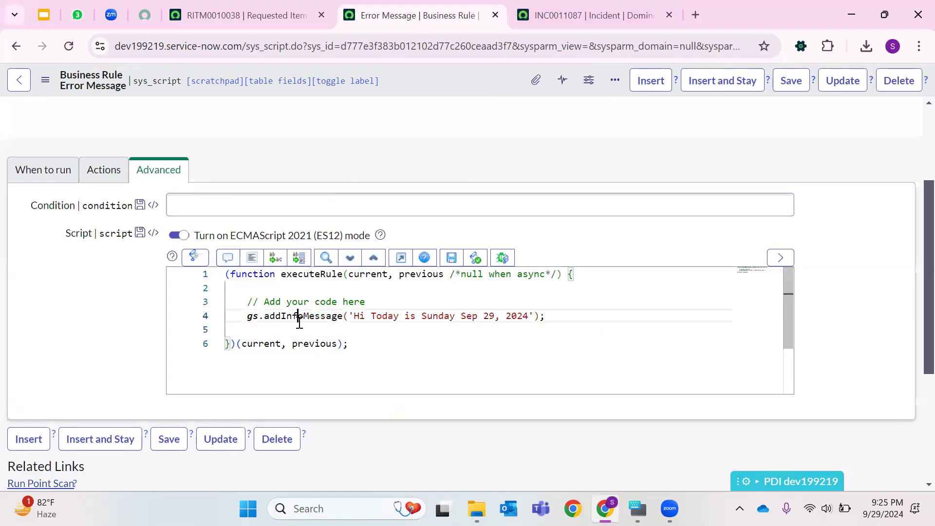
double_click(299, 320)
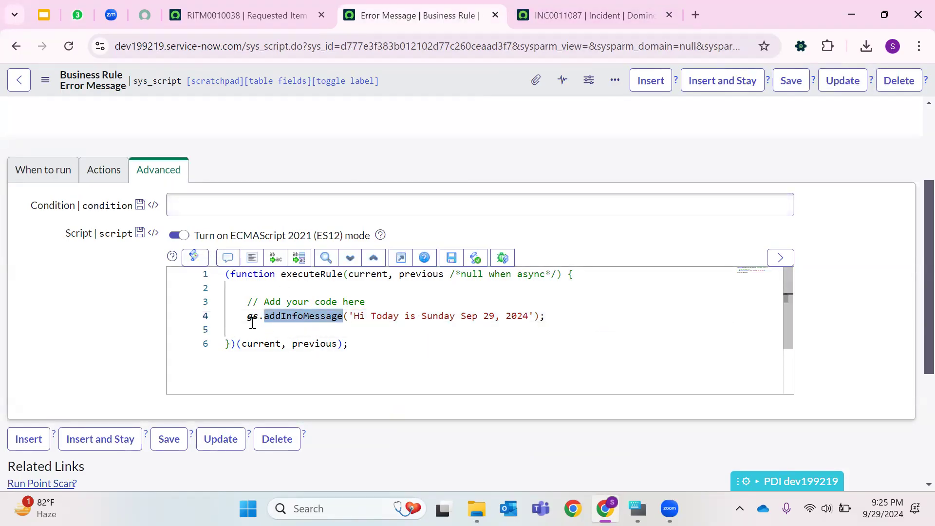
mouse_move(250, 316)
left_mouse_down()
mouse_move(578, 340)
mouse_move(573, 324)
mouse_move(555, 317)
mouse_move(190, 305)
mouse_move(250, 318)
left_mouse_up()
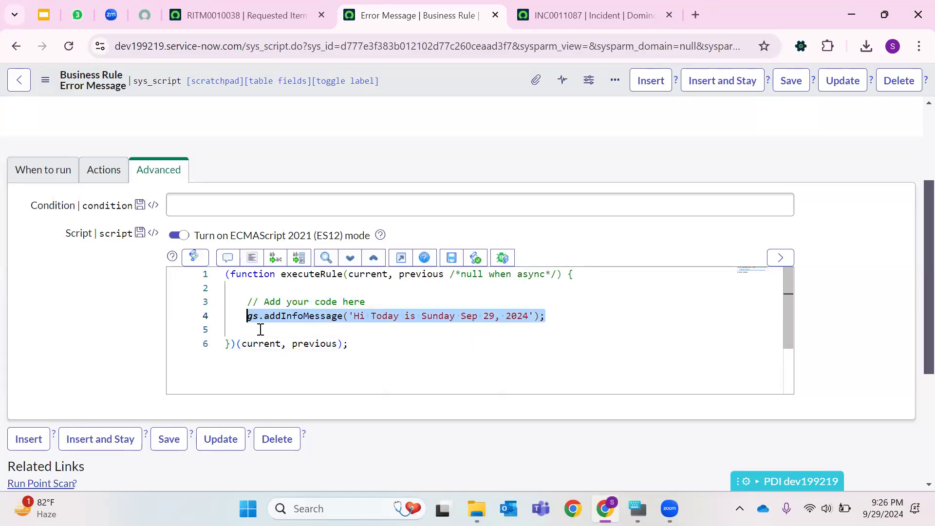
left_click(486, 396)
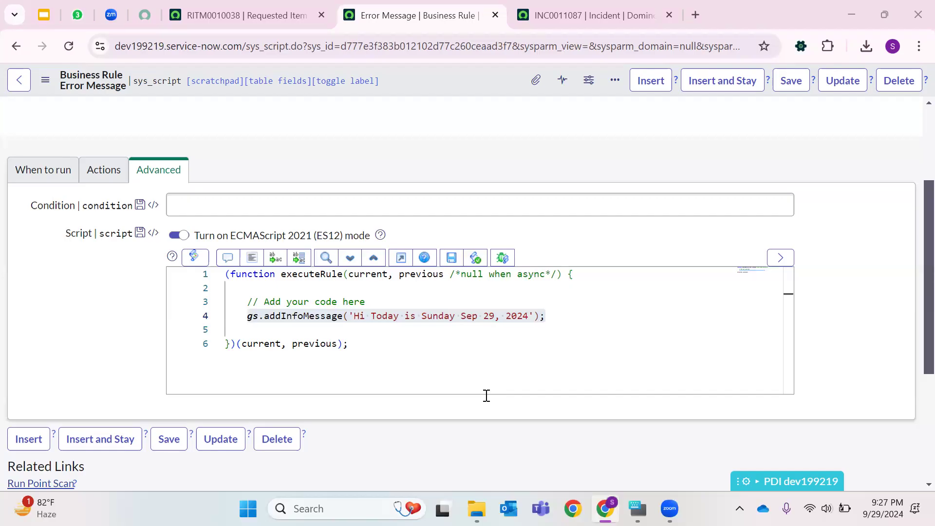
- Inspect the Channel choices on the saved incident without changing them
left_click(606, 15)
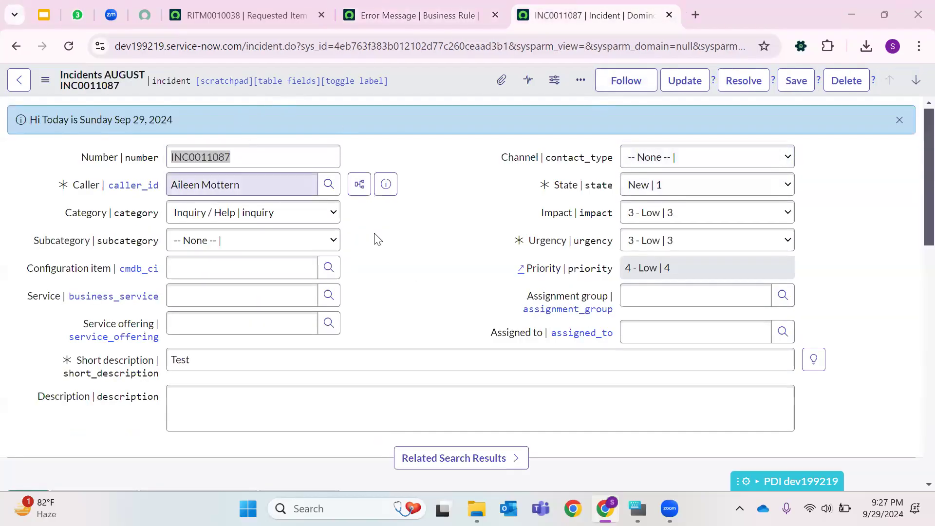
left_click_drag(502, 157, 633, 159)
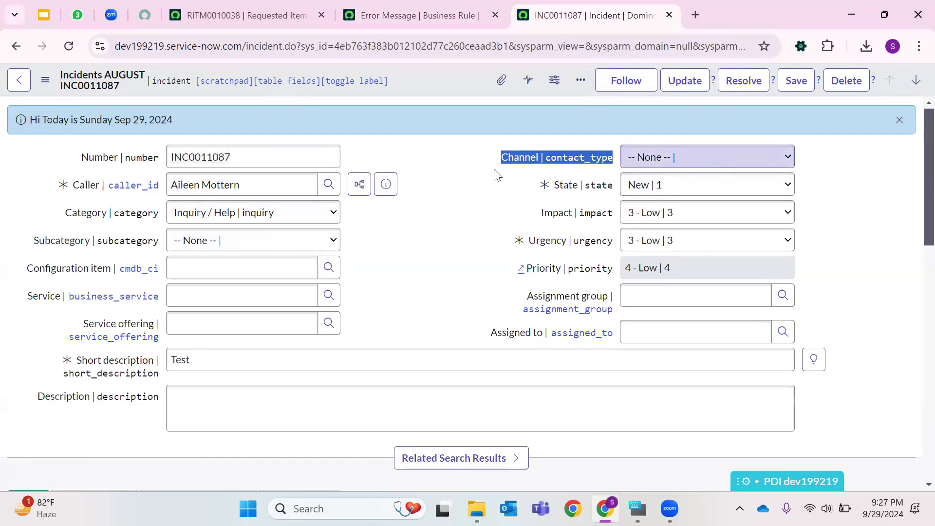
key("Tab")
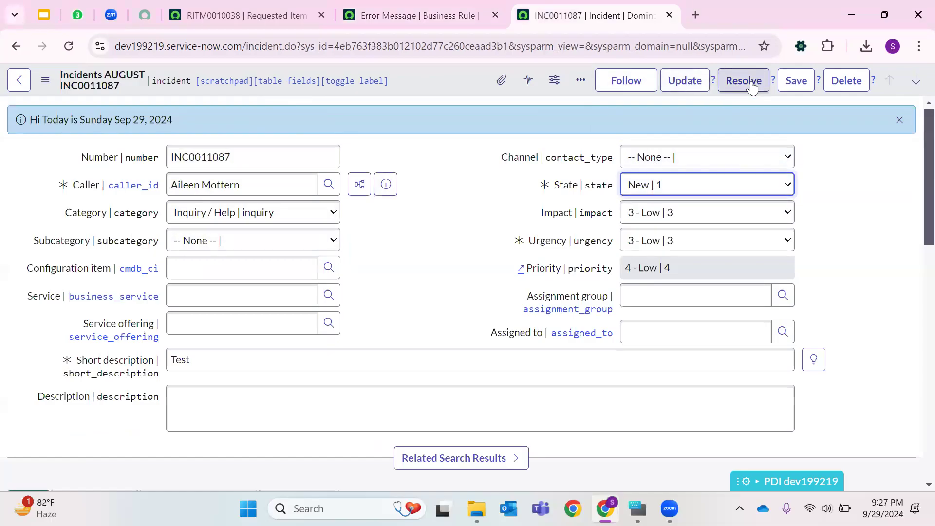
left_click_drag(502, 157, 615, 165)
left_click(631, 161)
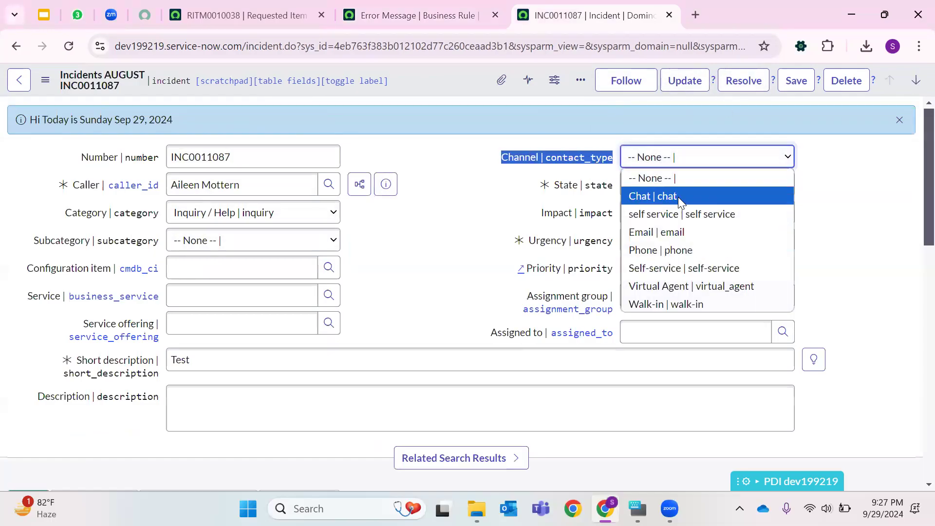
left_click(434, 164)
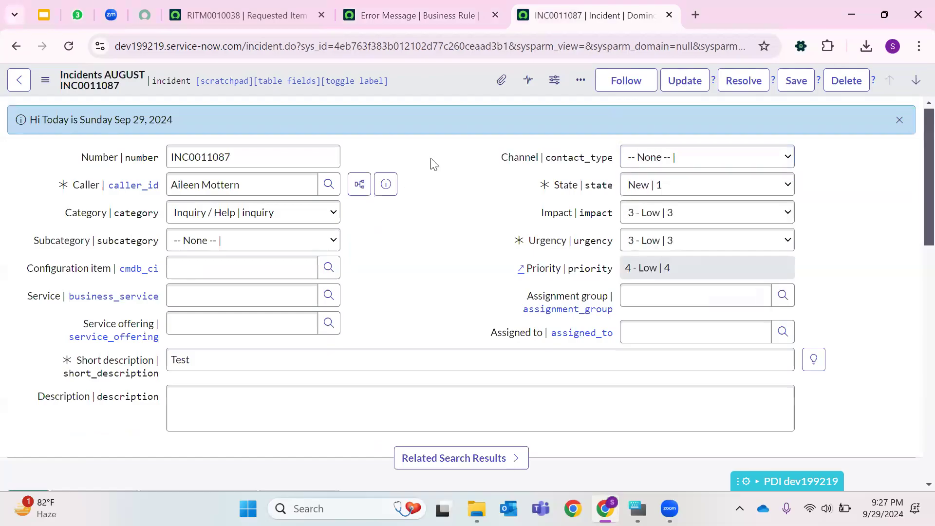